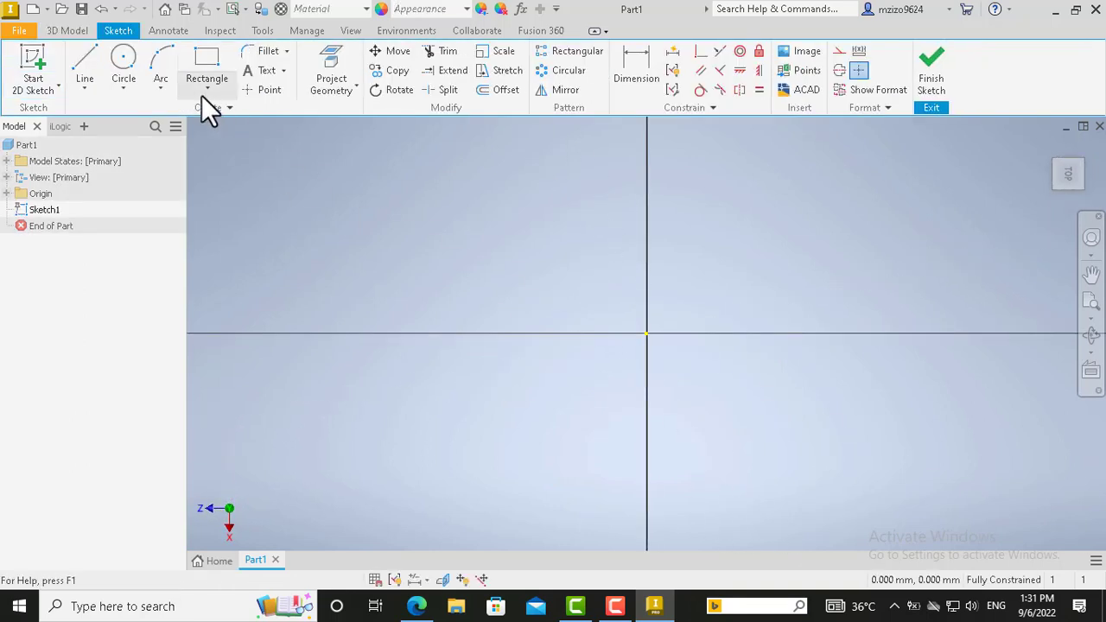
Step: Draw a six-sided polygon about 20 mm across flats, centred on the origin with one vertex on the vertical axis
{"action": "left_click", "coordinate": [204, 88]}
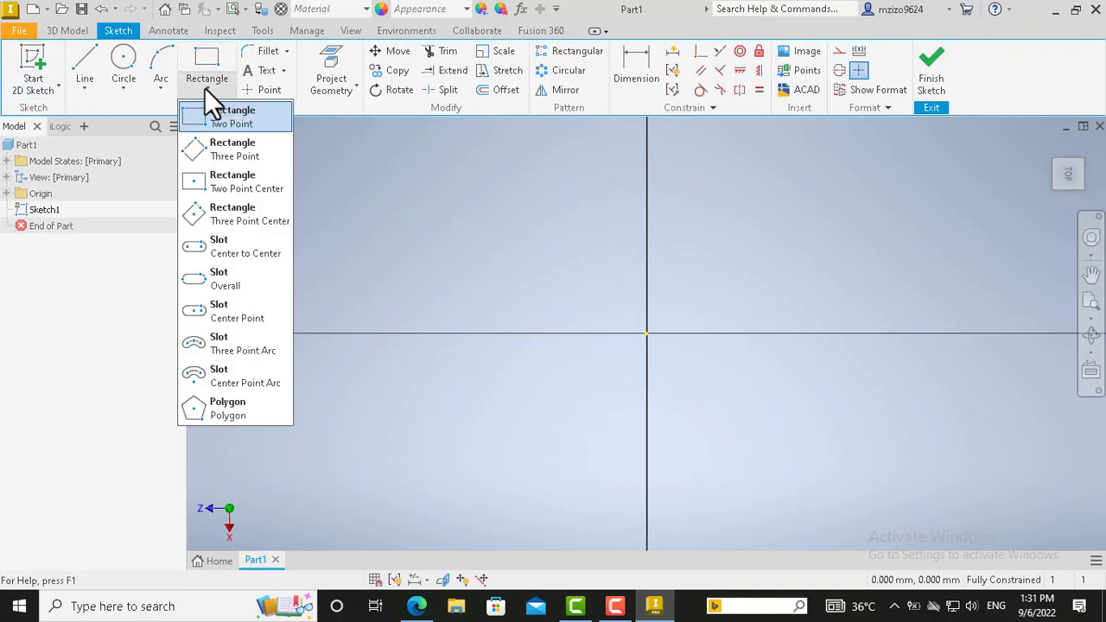
{"action": "left_click", "coordinate": [208, 412]}
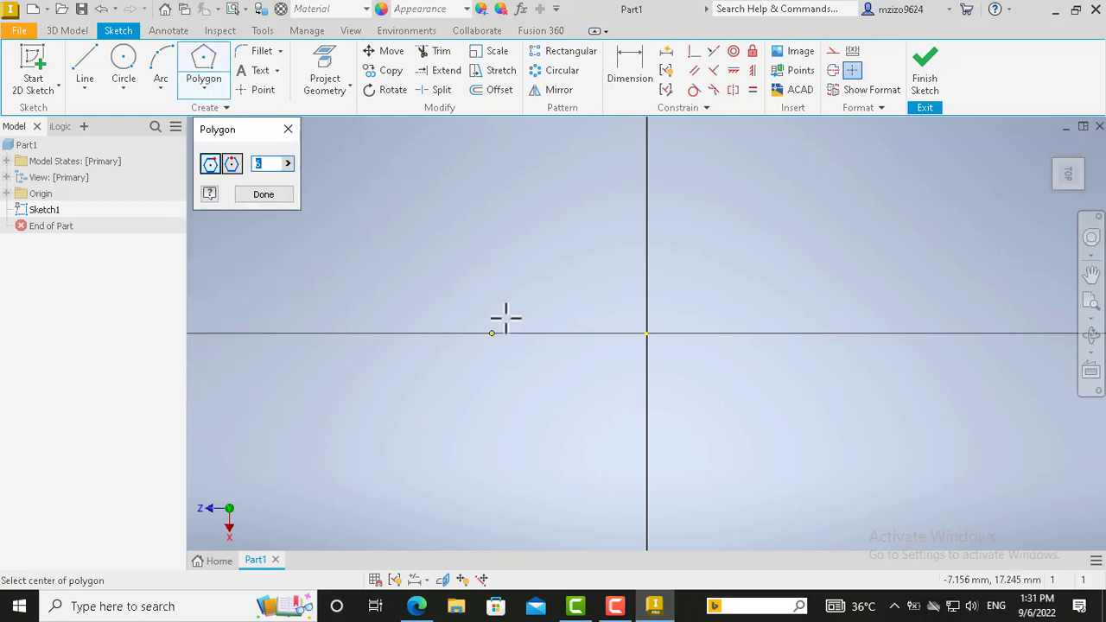
{"action": "left_click", "coordinate": [646, 333]}
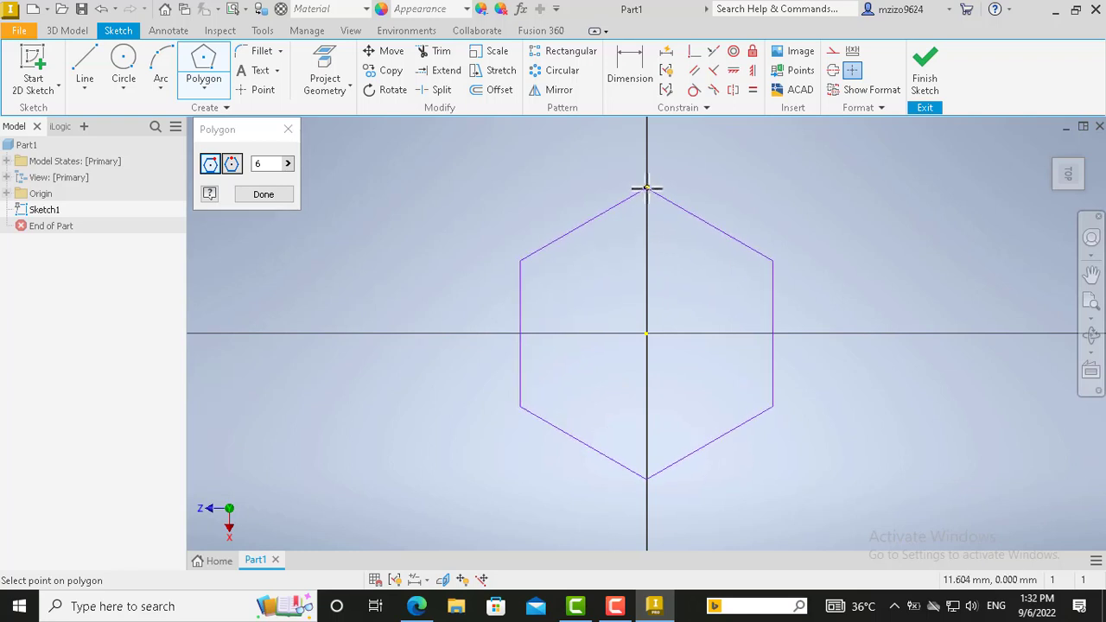
{"action": "left_click", "coordinate": [647, 187]}
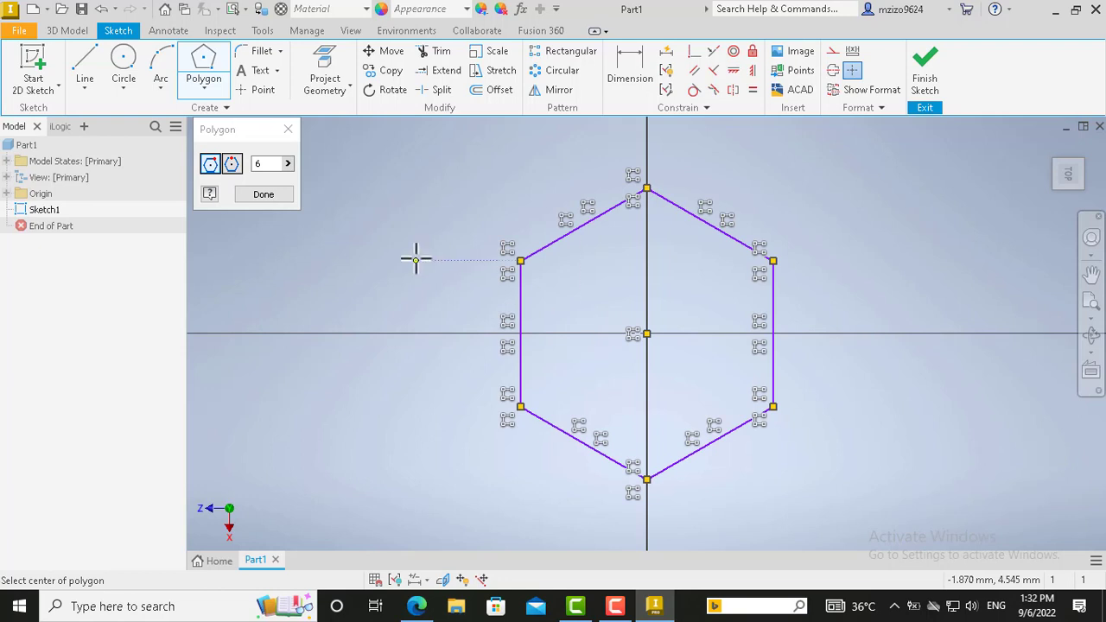
{"action": "left_click", "coordinate": [265, 195]}
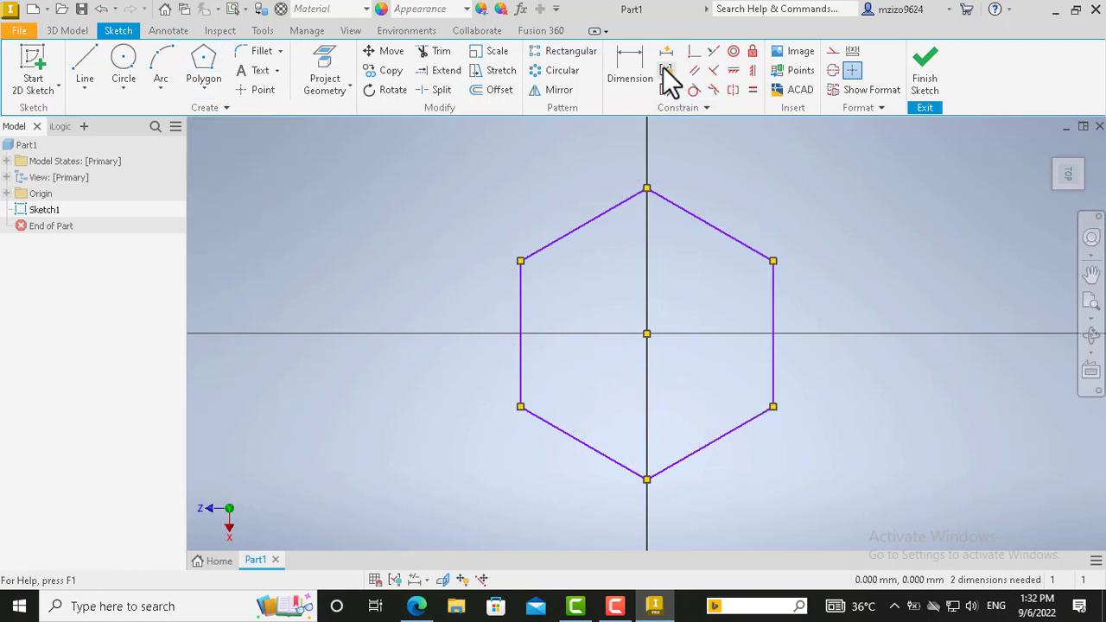
Step: Dimension the distance between the hexagon's two parallel vertical sides and set it to 19 mm
{"action": "left_click", "coordinate": [629, 70]}
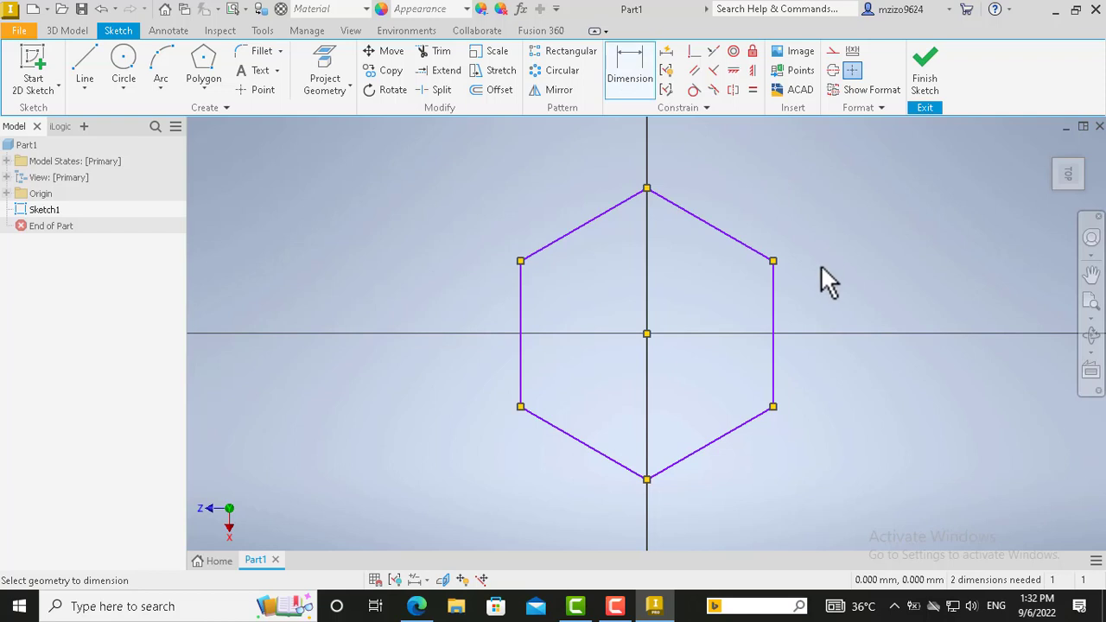
{"action": "left_click", "coordinate": [772, 307]}
{"action": "left_click", "coordinate": [521, 333]}
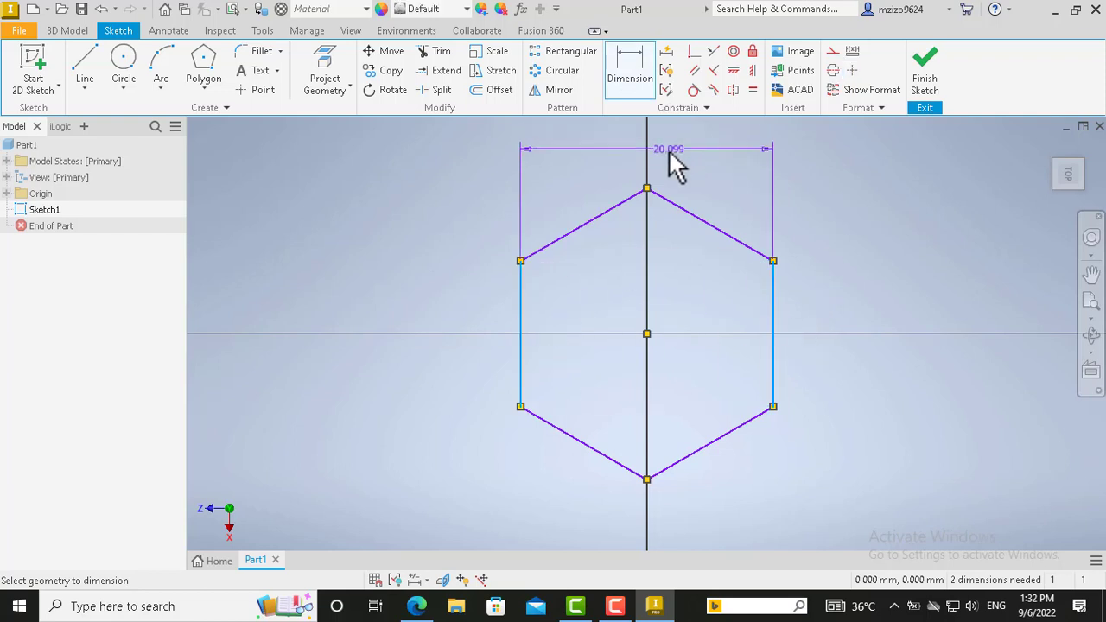
{"action": "left_click", "coordinate": [659, 162]}
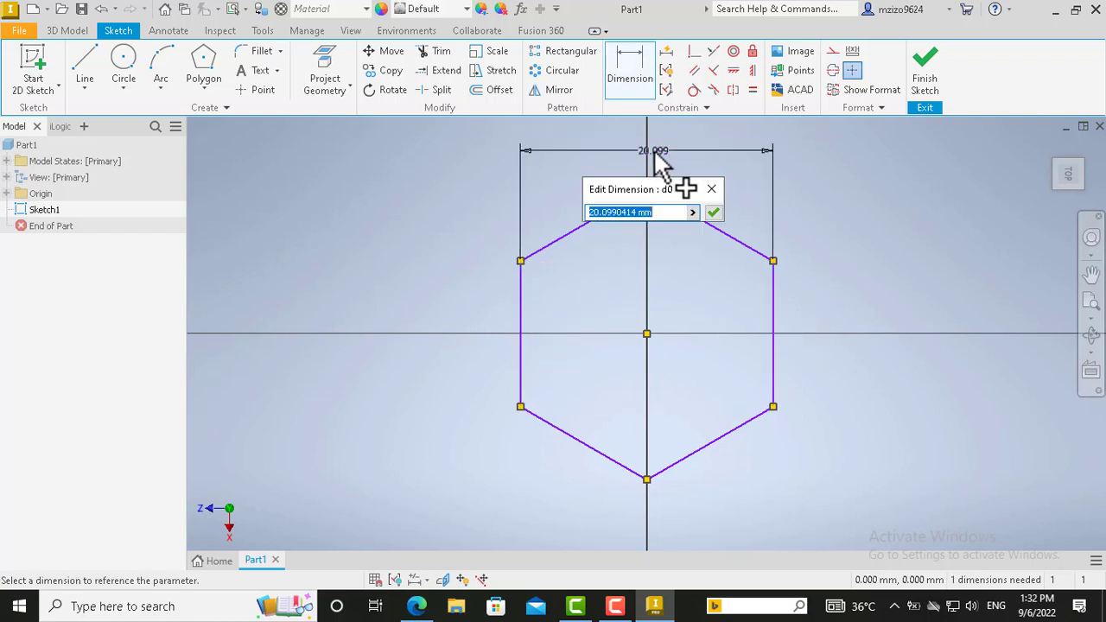
{"action": "type", "text": "19"}
{"action": "key", "text": "Return"}
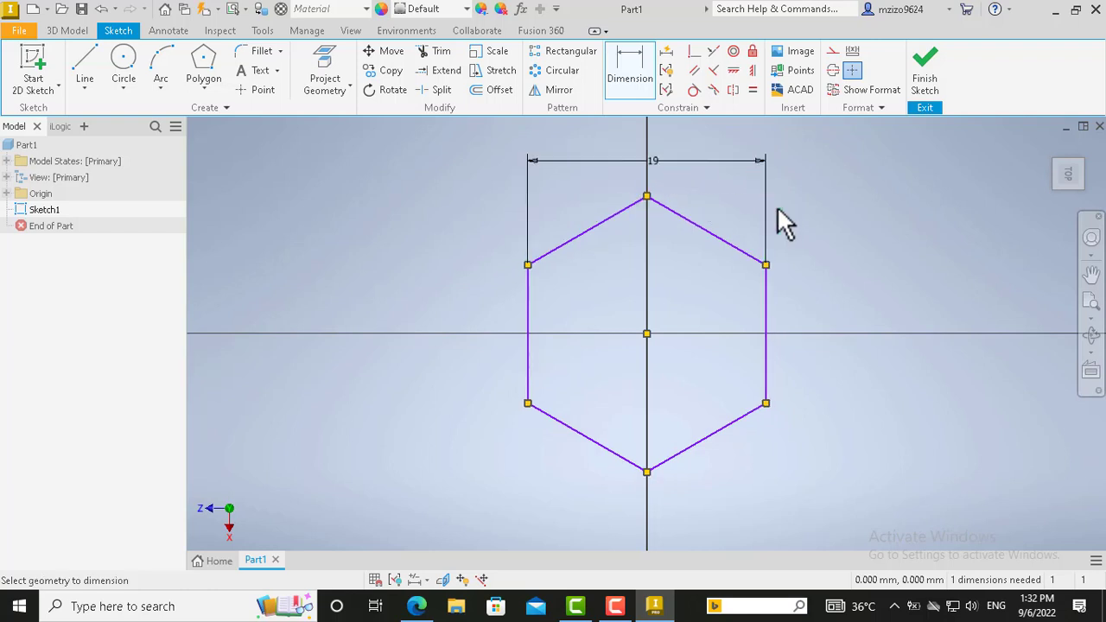
Step: Apply a horizontal constraint to the hexagon's right-hand side and finish the sketch
{"action": "left_click", "coordinate": [765, 308]}
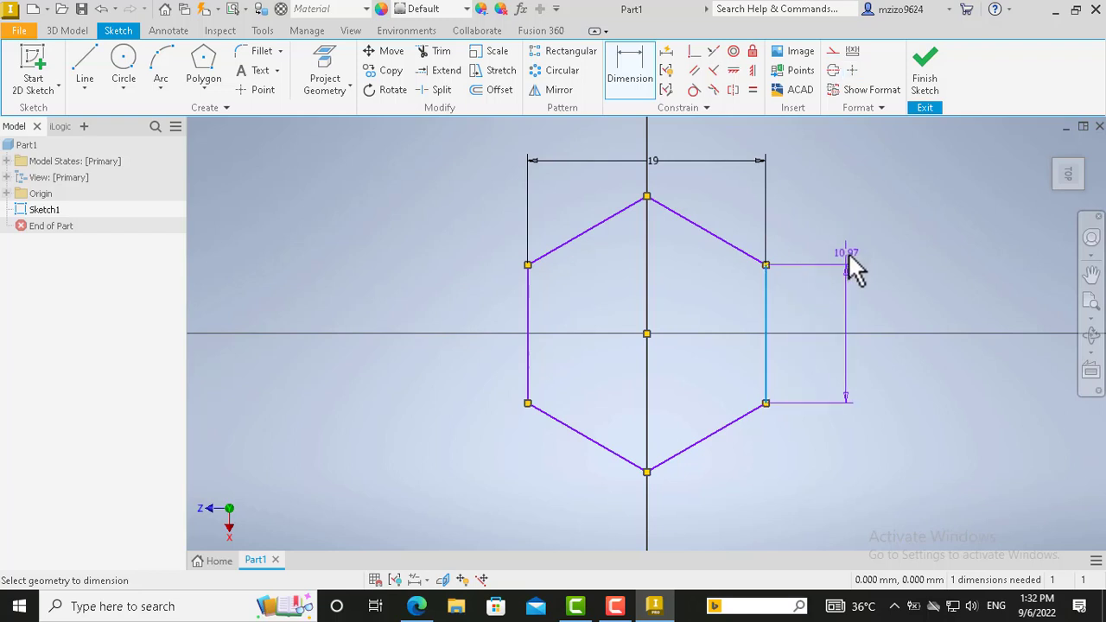
{"action": "key", "text": "Escape"}
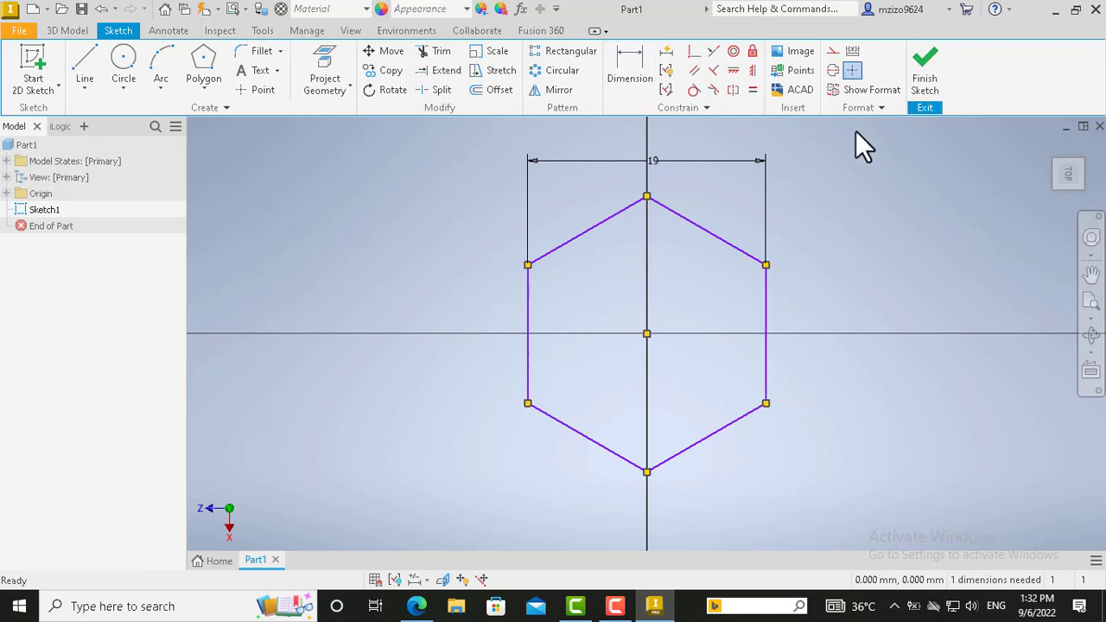
{"action": "left_click", "coordinate": [739, 91]}
{"action": "left_click", "coordinate": [768, 307]}
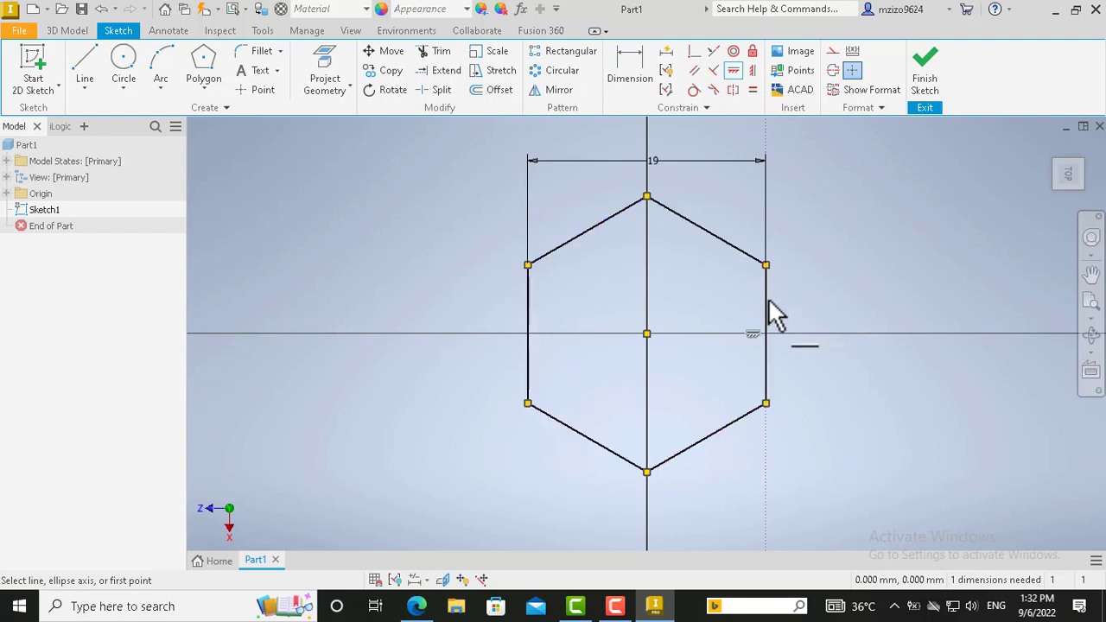
{"action": "key", "text": "Escape"}
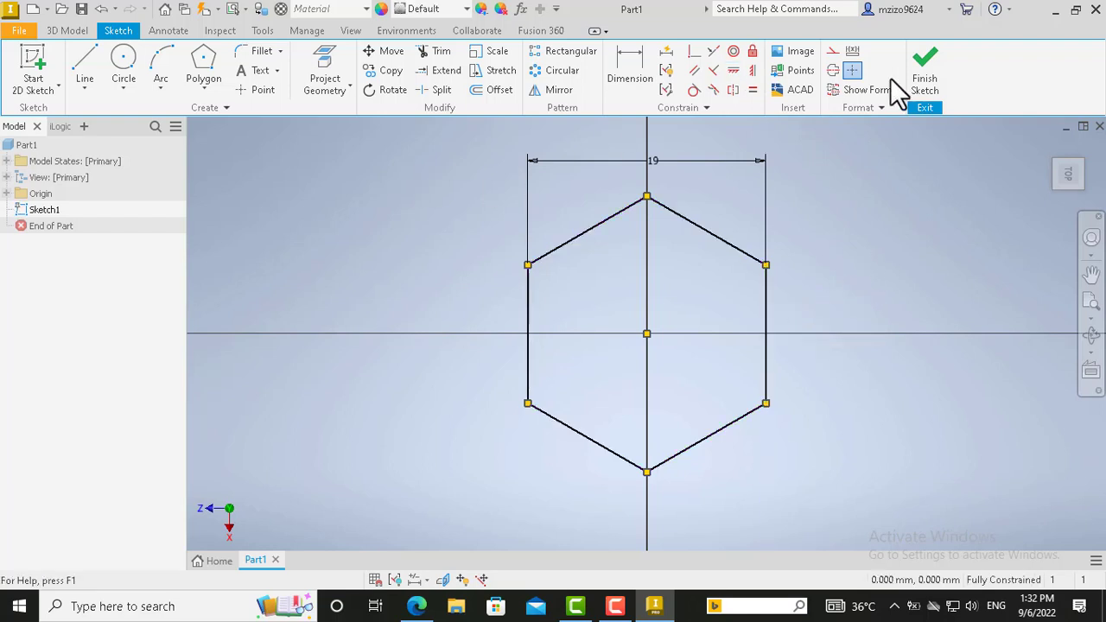
{"action": "left_click", "coordinate": [923, 69]}
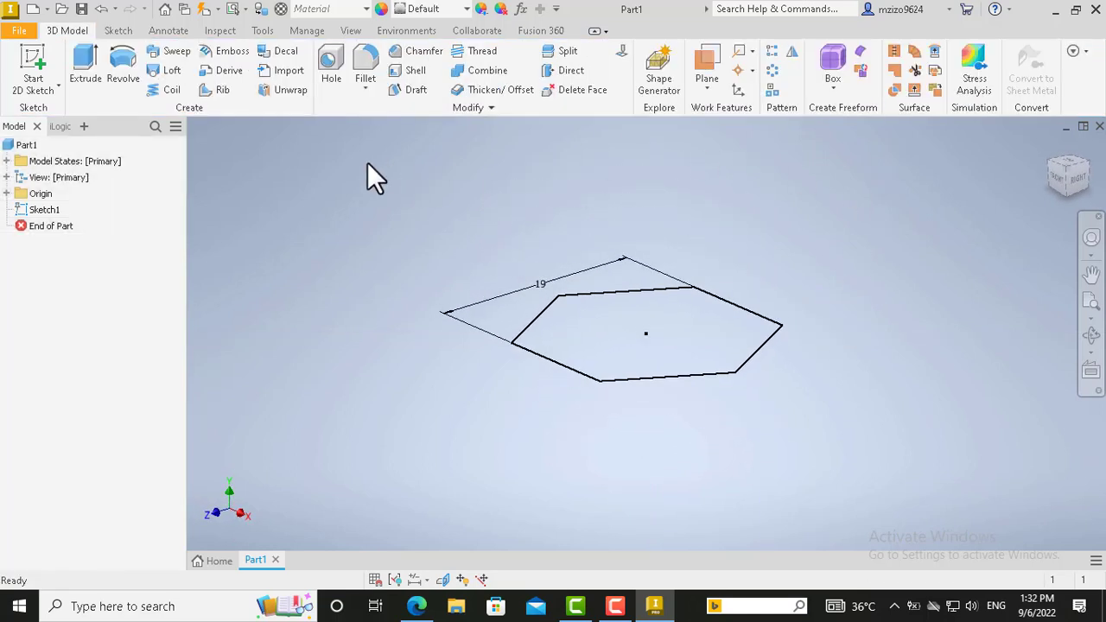
Step: Extrude the hexagon profile 8 mm upward into a solid body
{"action": "left_click", "coordinate": [83, 67]}
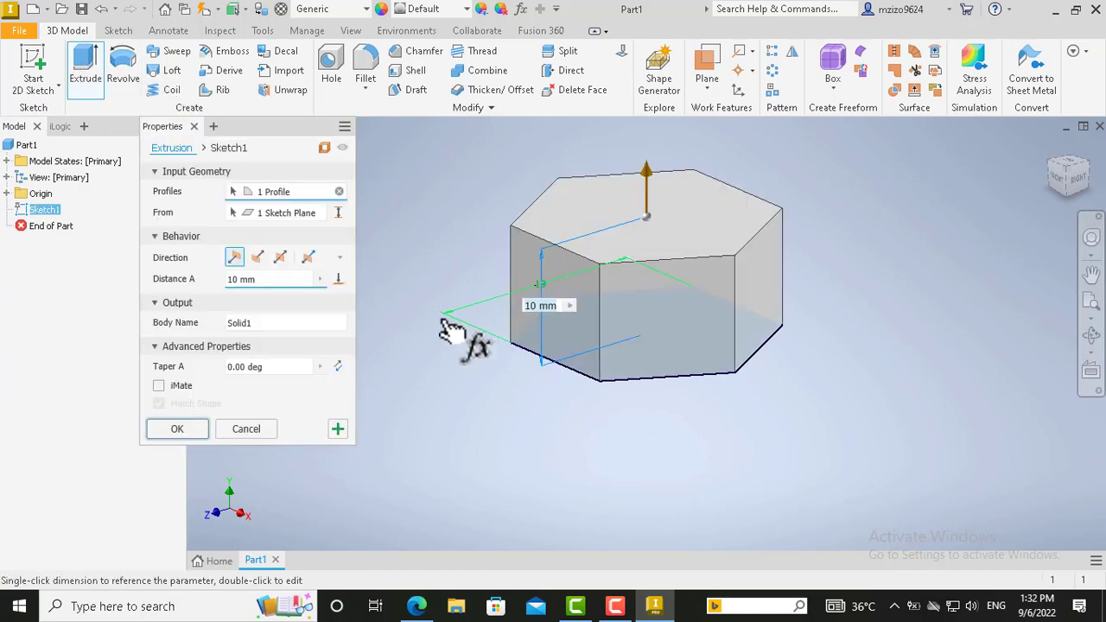
{"action": "left_click", "coordinate": [234, 279]}
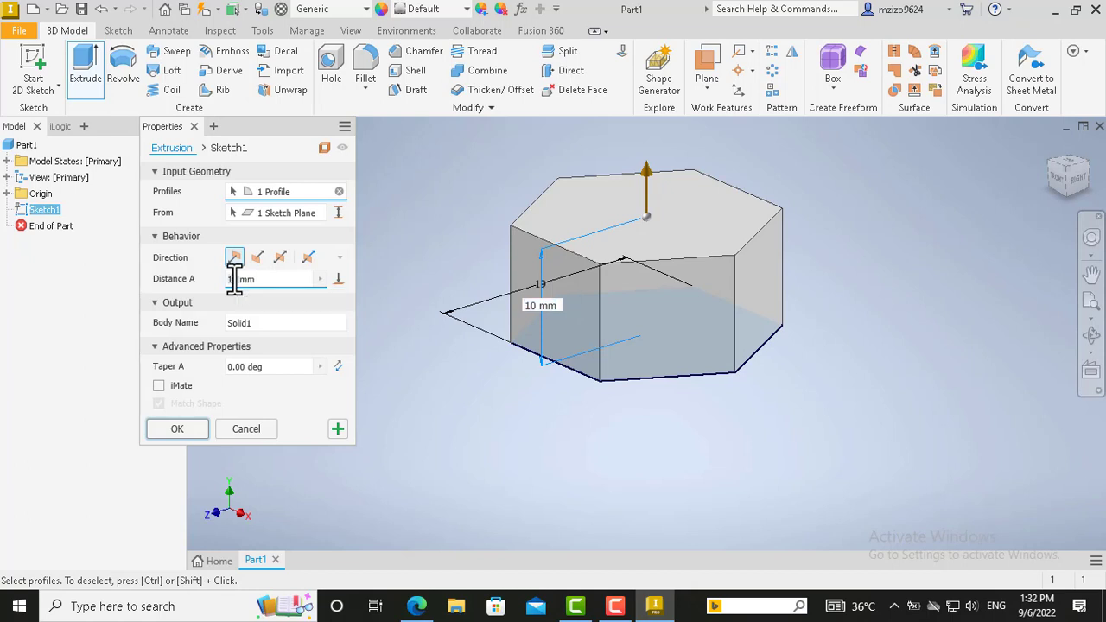
{"action": "type", "text": "8mm"}
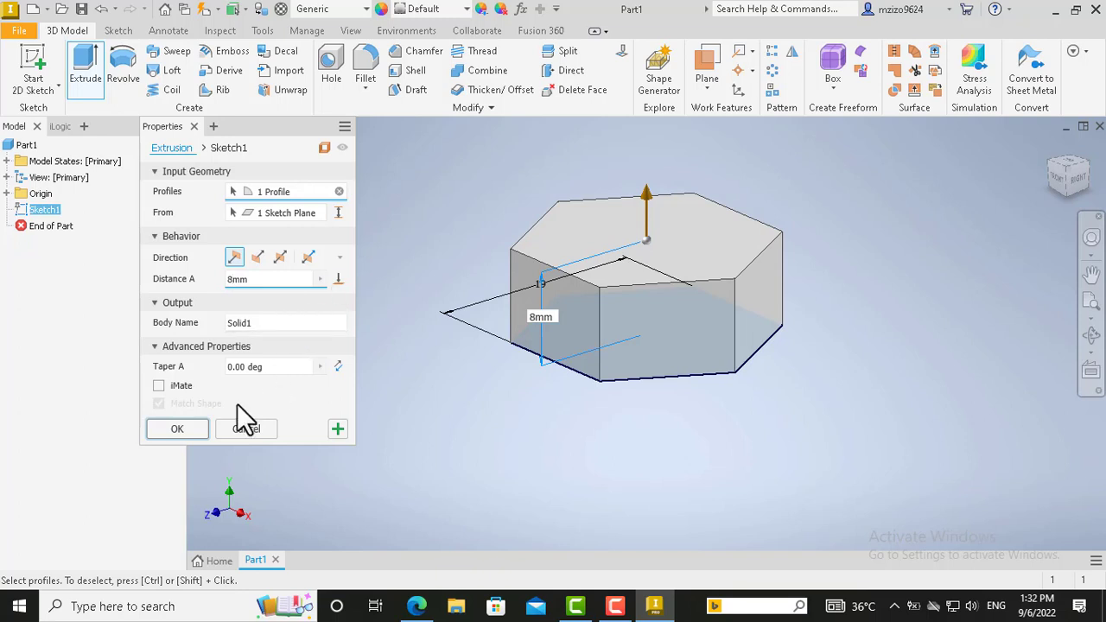
{"action": "left_click", "coordinate": [178, 428]}
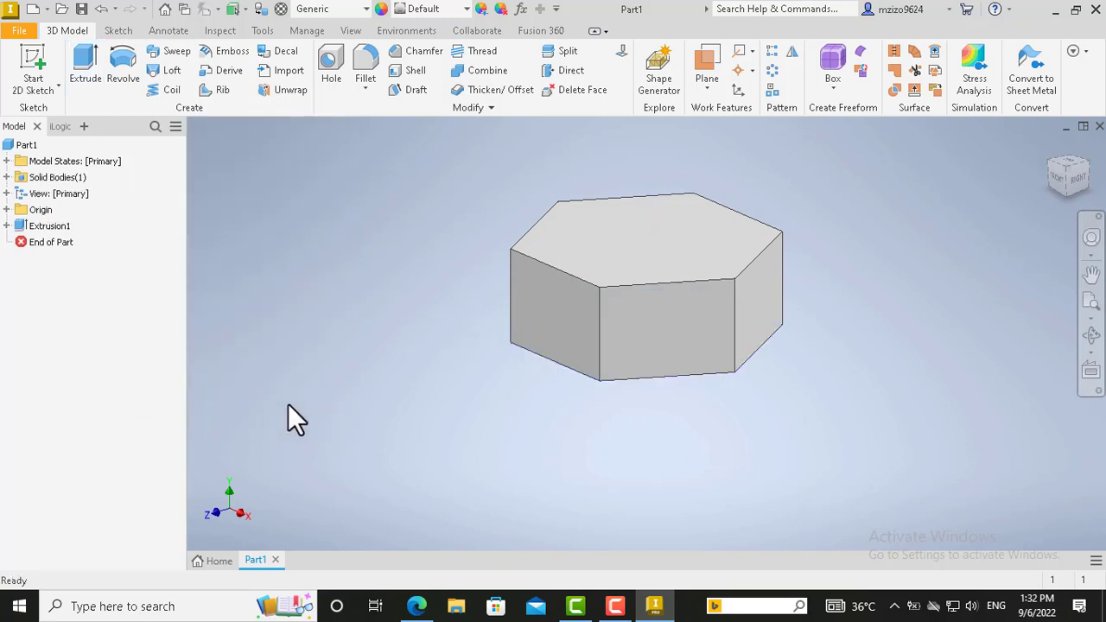
Step: Apply a Chrome appearance from the Inventor Material Library to the whole part
{"action": "left_click", "coordinate": [464, 9]}
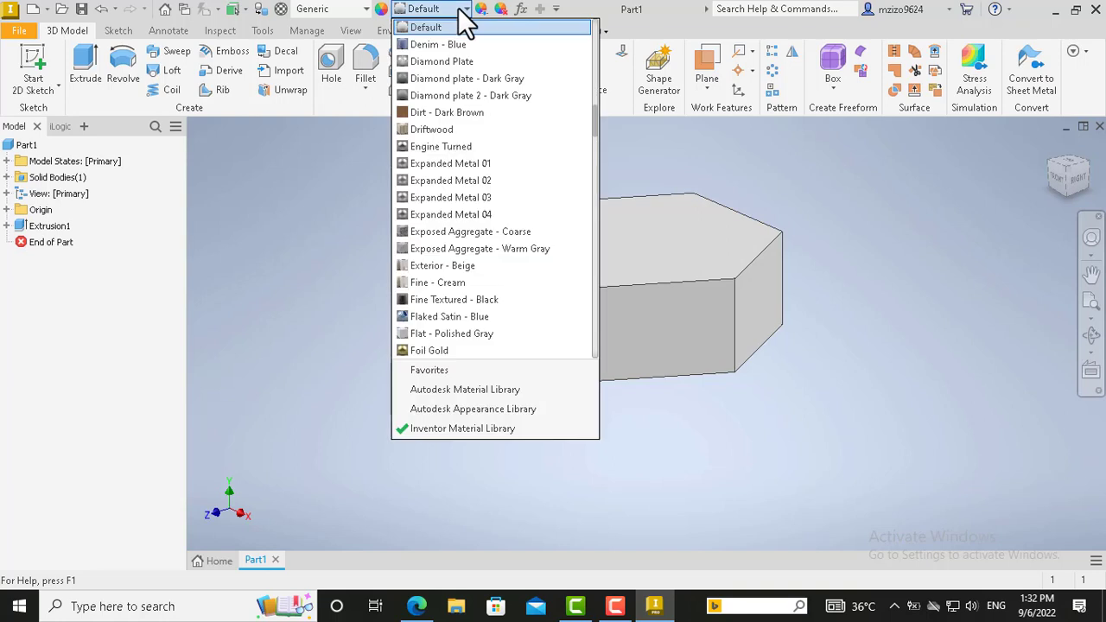
{"action": "scroll", "coordinate": [457, 7], "scroll_direction": "up", "scroll_amount": 5}
{"action": "left_click", "coordinate": [457, 146]}
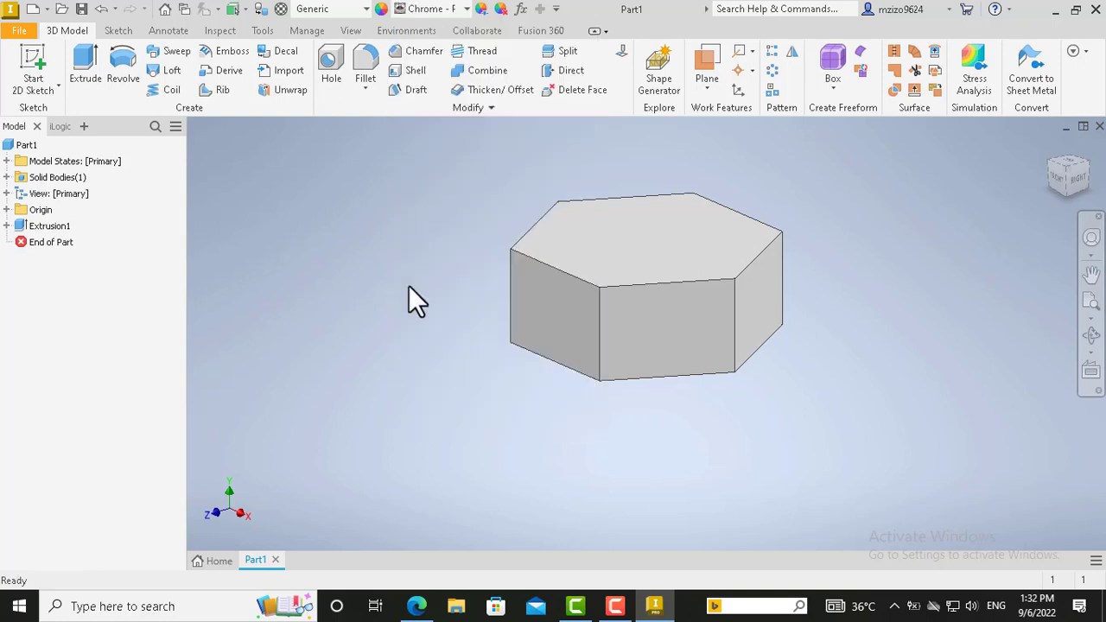
Step: Sketch a circle about 19 mm in diameter on the top hexagonal face, centred on the origin and touching the sides, and finish the sketch
{"action": "left_click", "coordinate": [621, 242]}
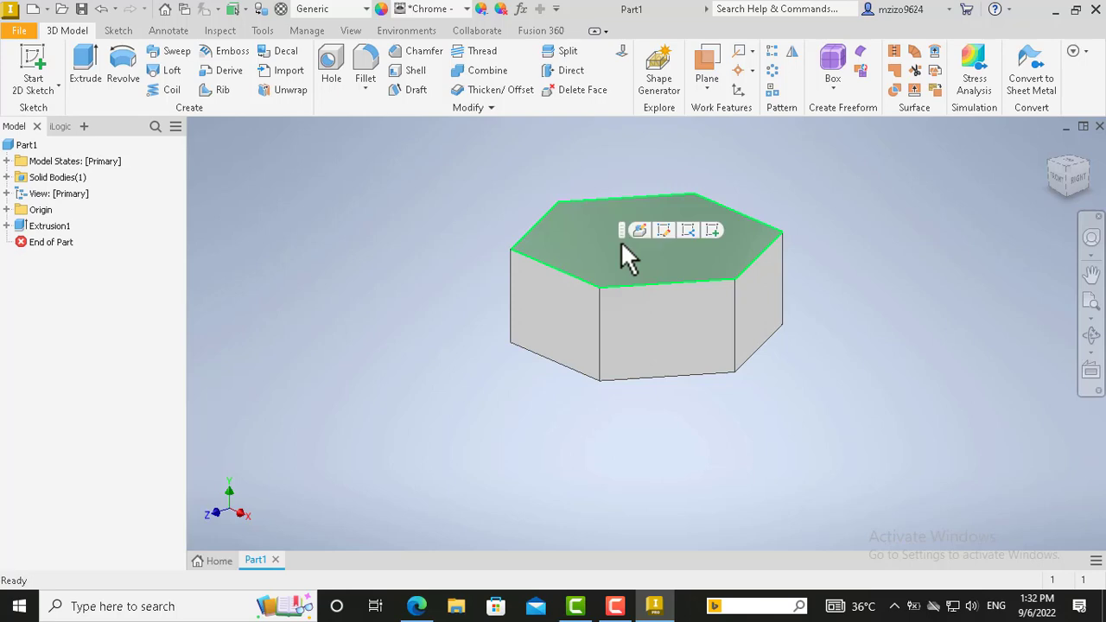
{"action": "left_click", "coordinate": [707, 232]}
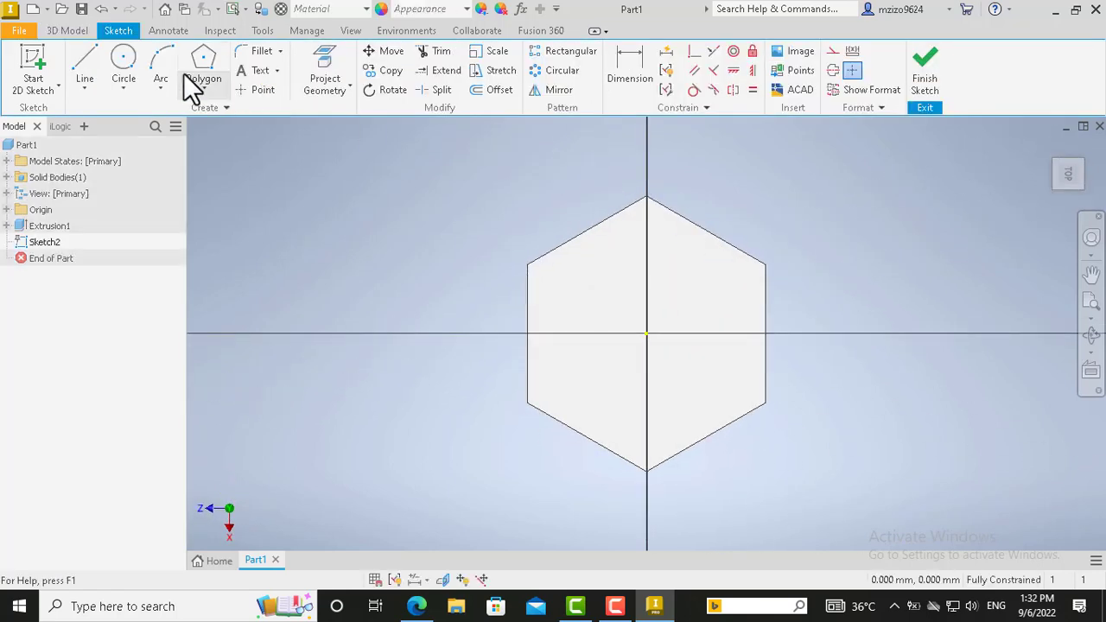
{"action": "left_click", "coordinate": [124, 62]}
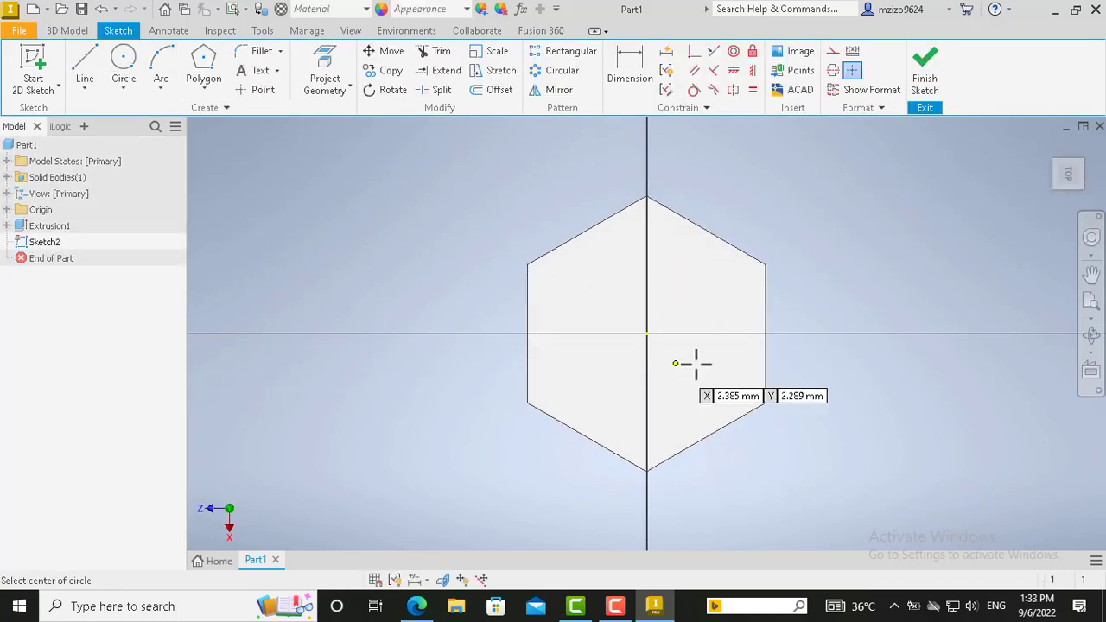
{"action": "left_click", "coordinate": [647, 334]}
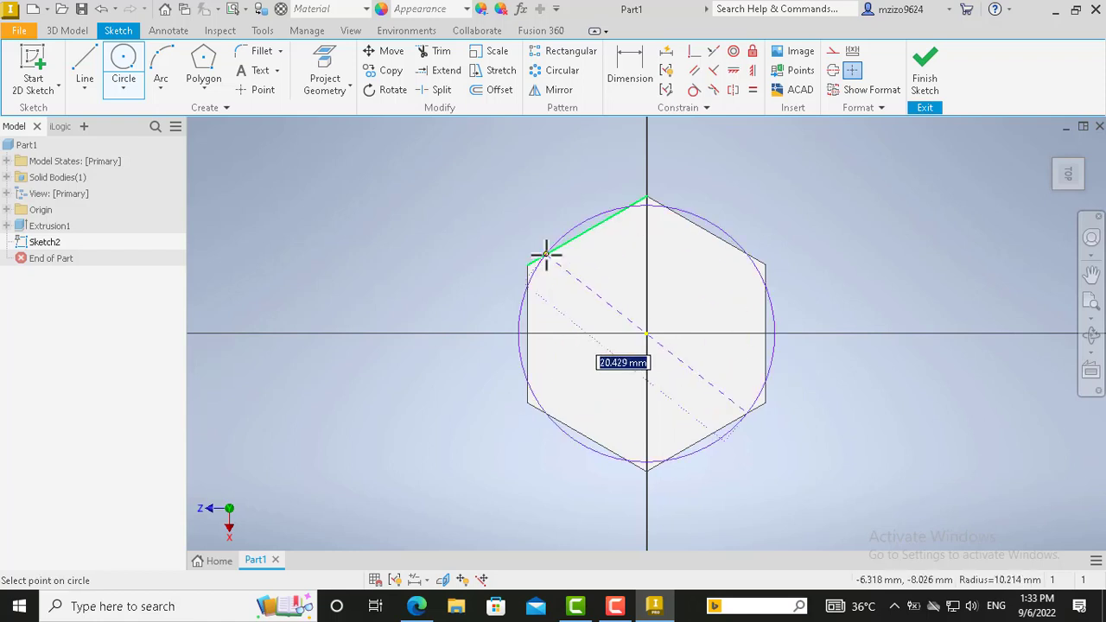
{"action": "left_click", "coordinate": [586, 231]}
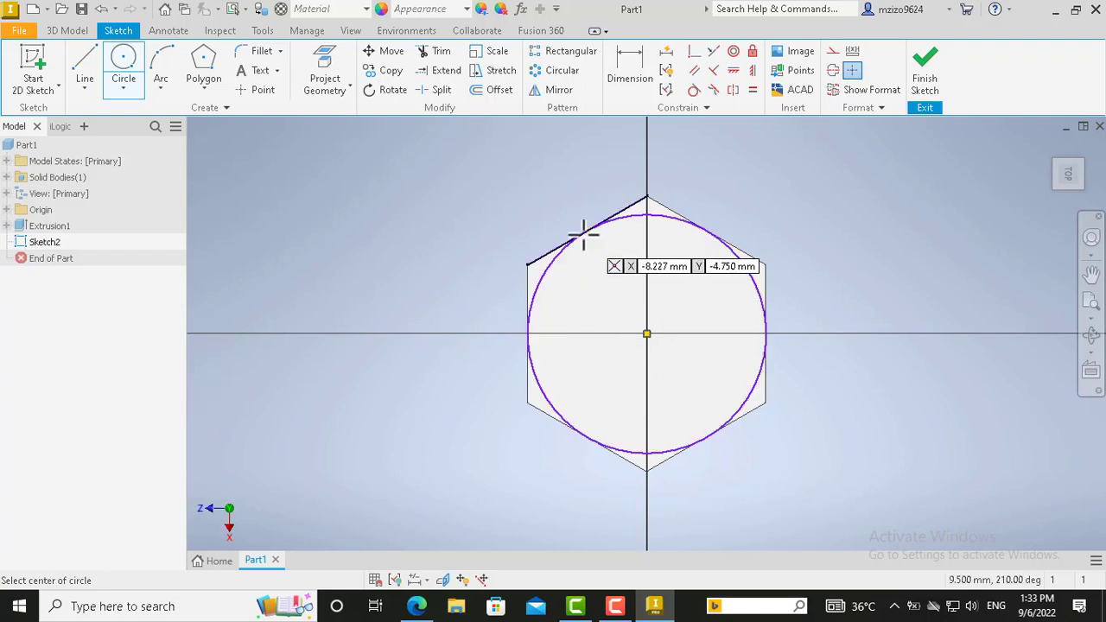
{"action": "left_click", "coordinate": [931, 73]}
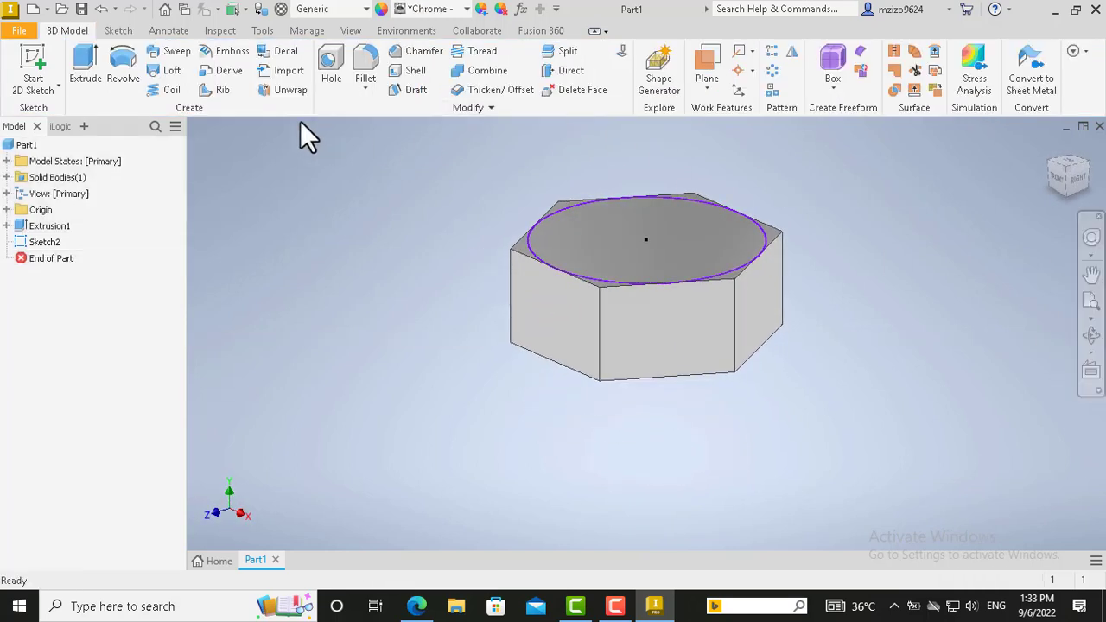
Step: Extrude the circle 8 mm down into the body with a 45-degree taper and the Intersect operation to chamfer the upper corners
{"action": "left_click", "coordinate": [86, 74]}
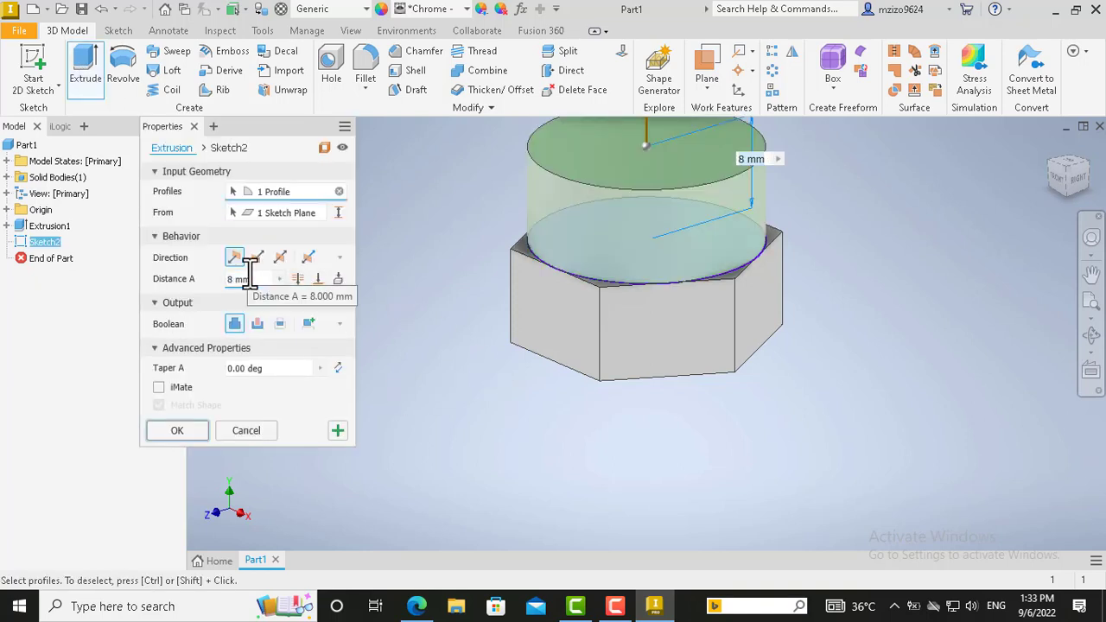
{"action": "left_click", "coordinate": [240, 367]}
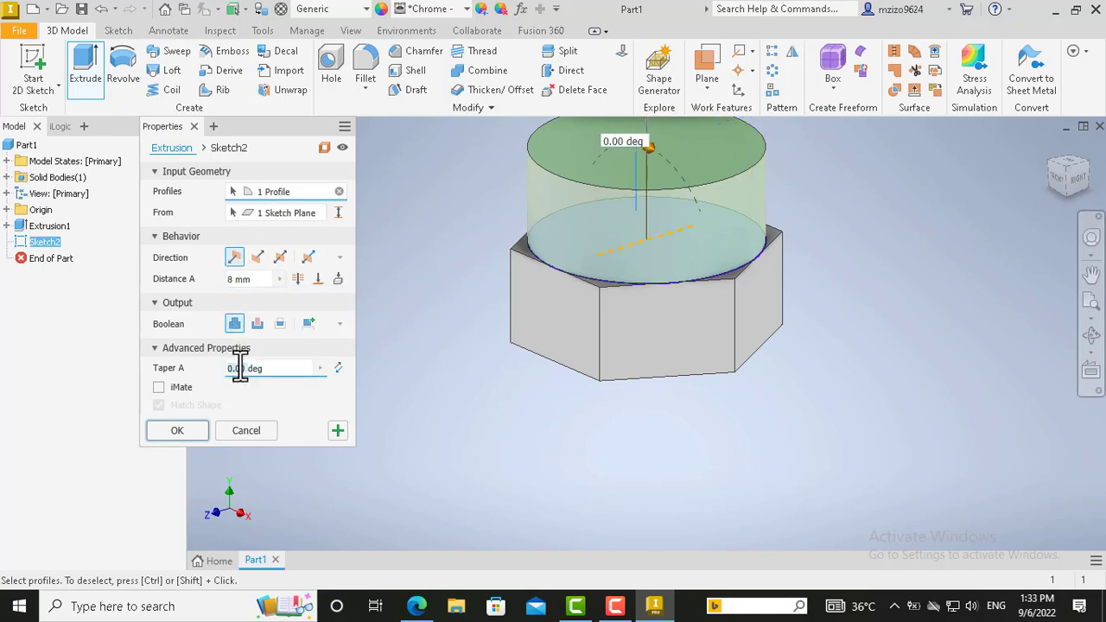
{"action": "type", "text": "45deg"}
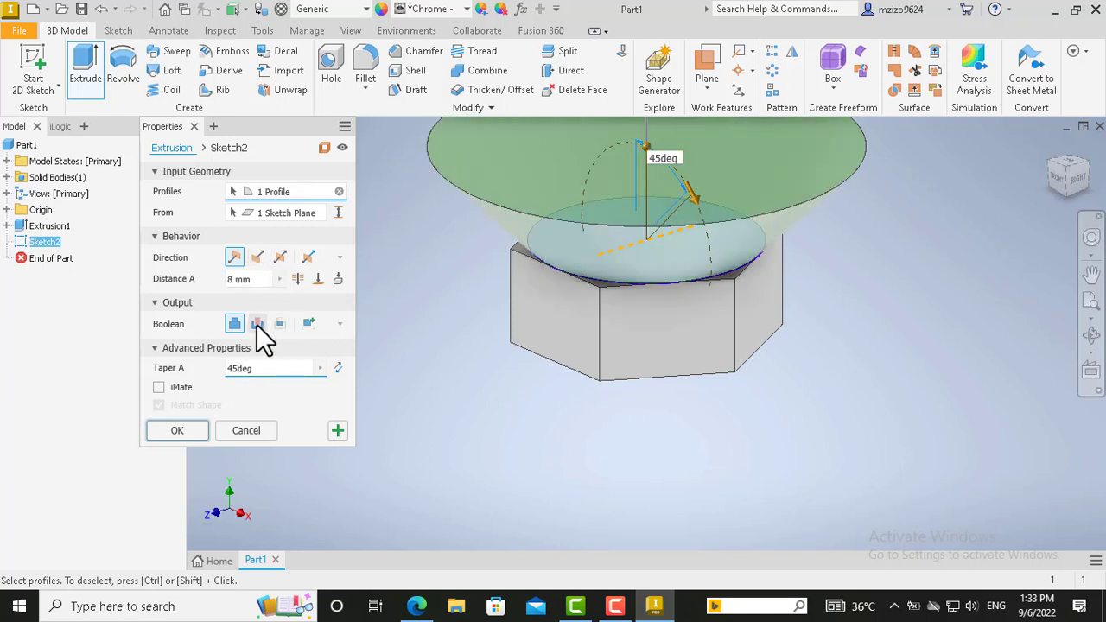
{"action": "left_click", "coordinate": [256, 324]}
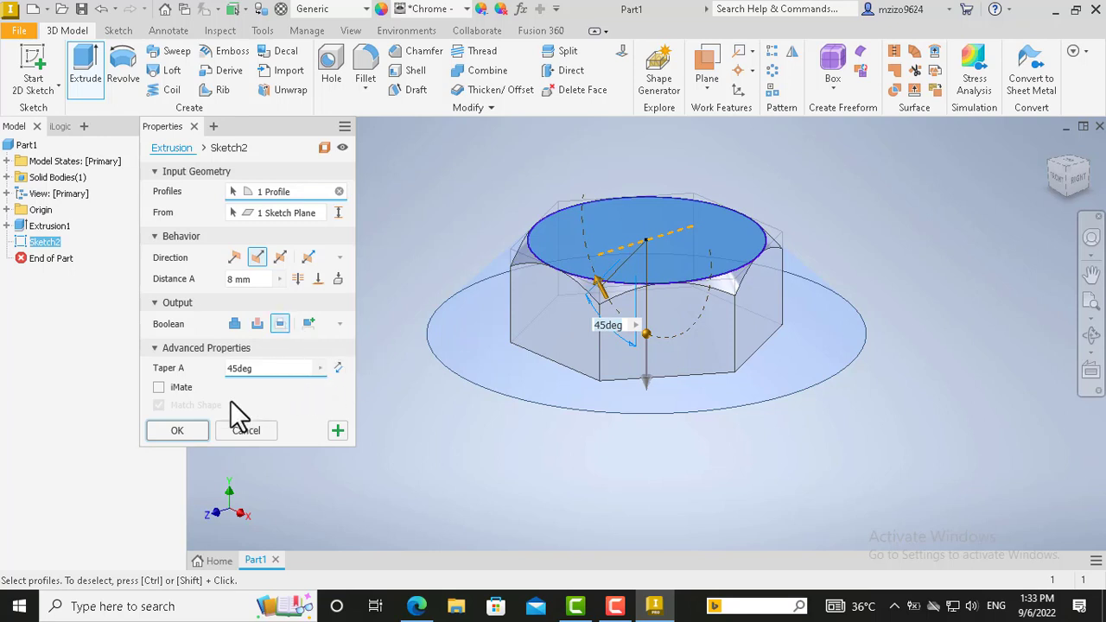
{"action": "left_click", "coordinate": [176, 430]}
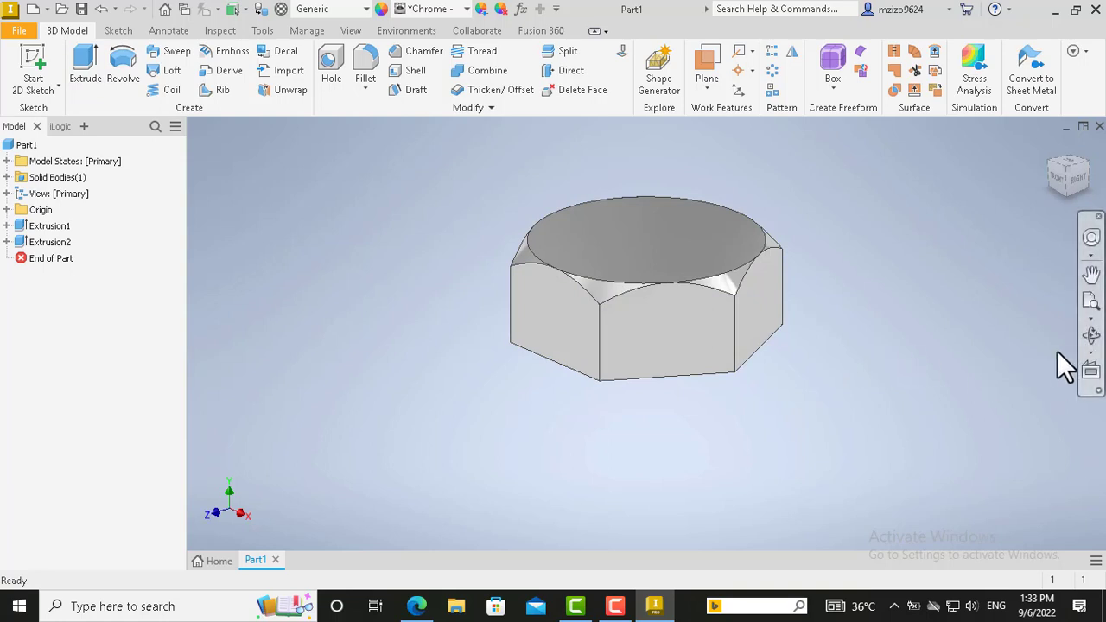
Step: Start a sketch on the flat underside of the hexagonal head and draw a circle about 12 mm in diameter centred on the origin
{"action": "left_click", "coordinate": [1091, 335]}
{"action": "left_click_drag", "start_coordinate": [629, 344], "coordinate": [661, 205]}
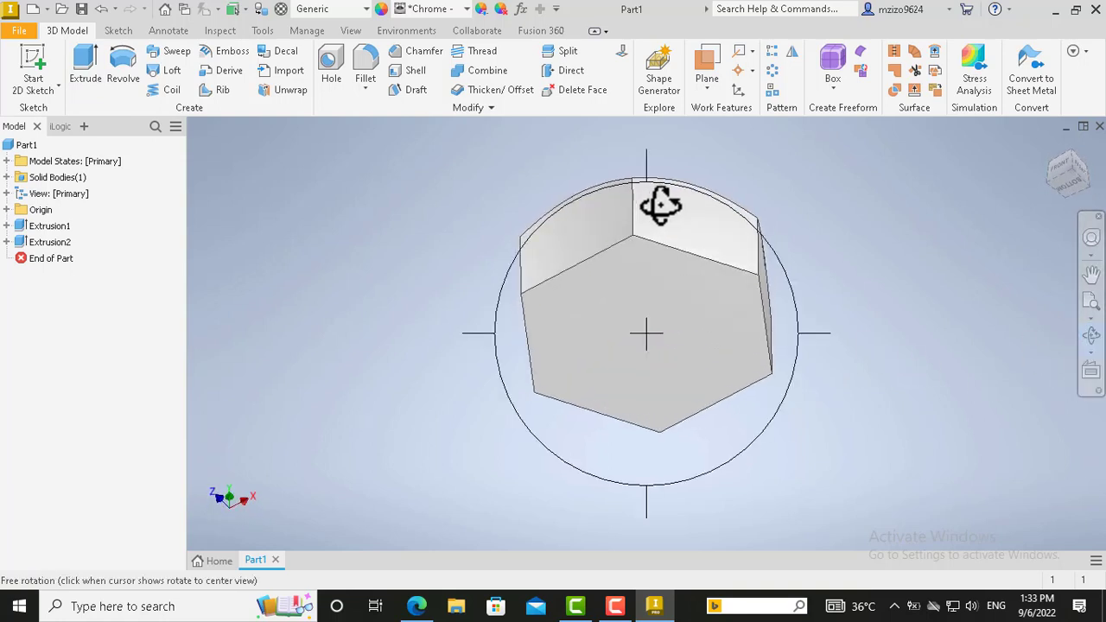
{"action": "key", "text": "Escape"}
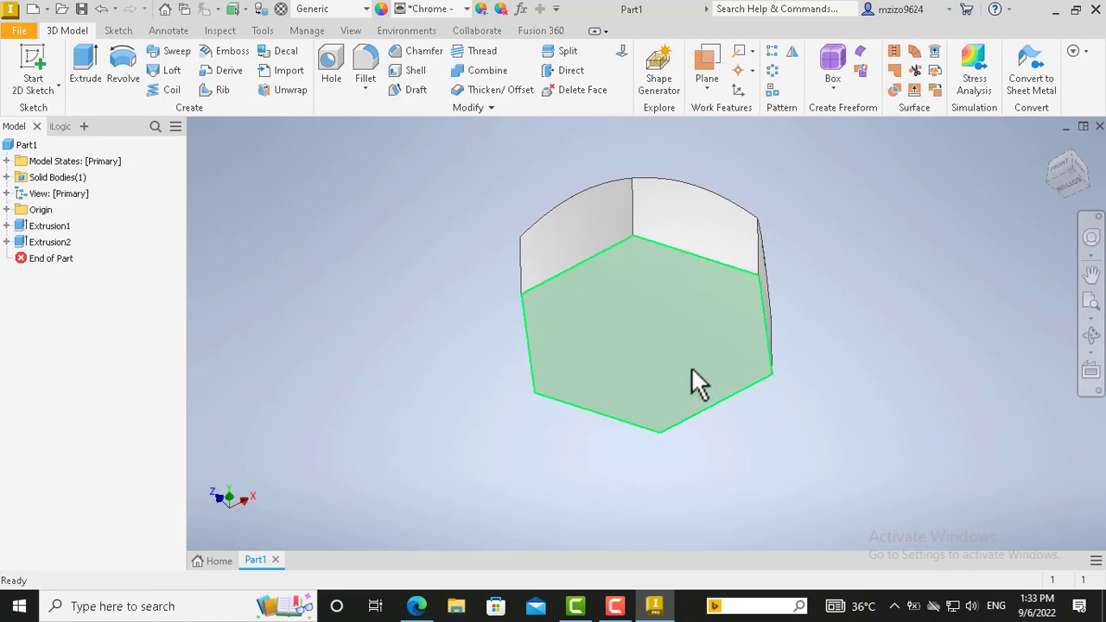
{"action": "left_click", "coordinate": [692, 372]}
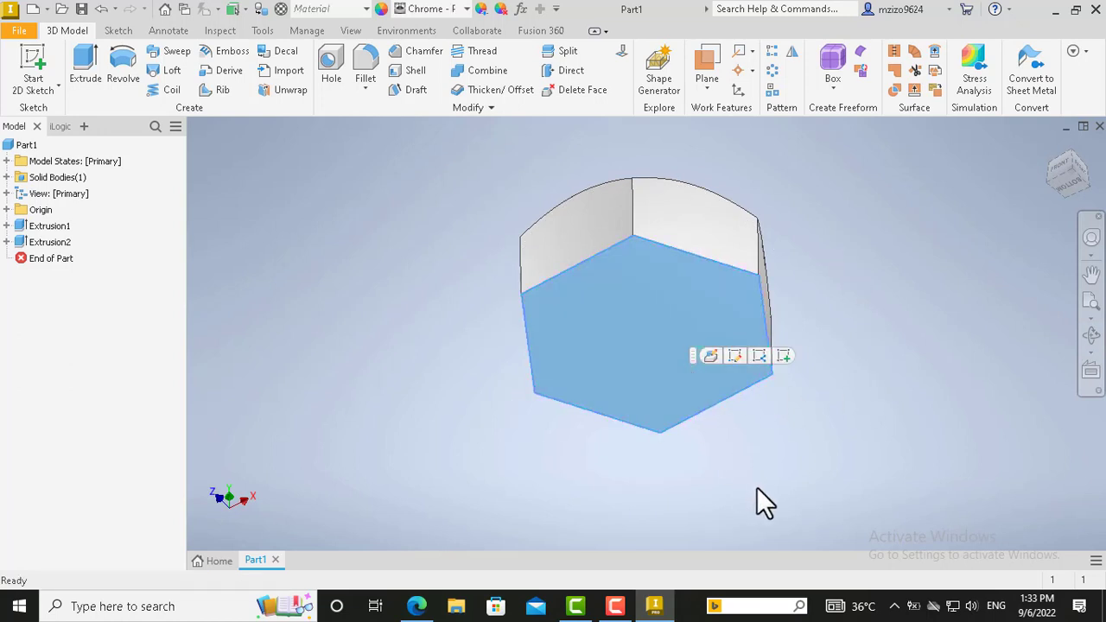
{"action": "left_click", "coordinate": [782, 356]}
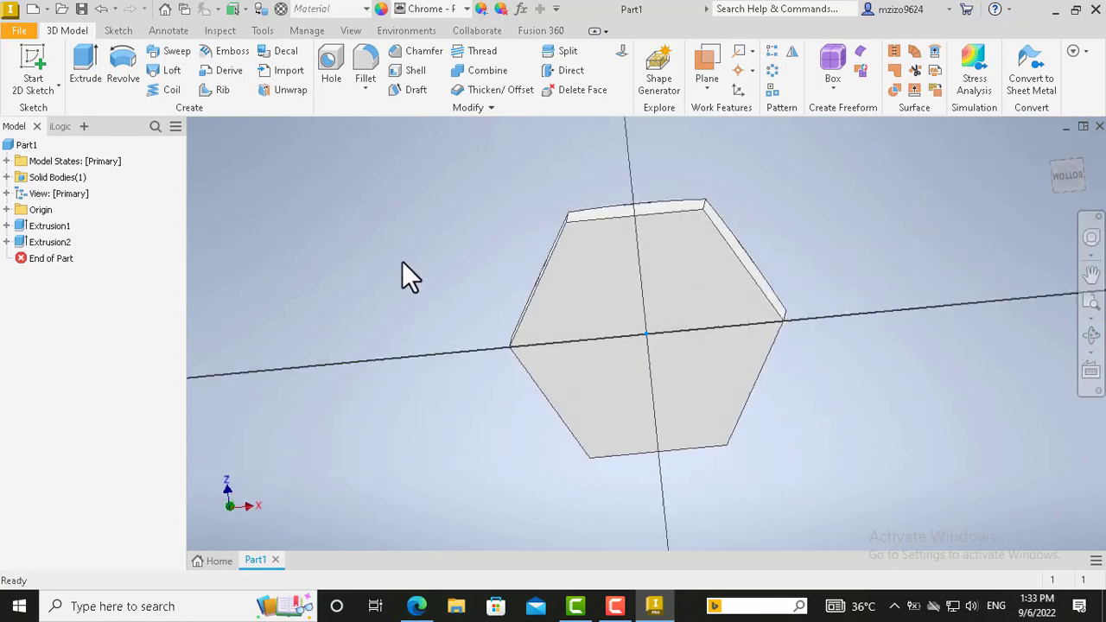
{"action": "left_click", "coordinate": [124, 60]}
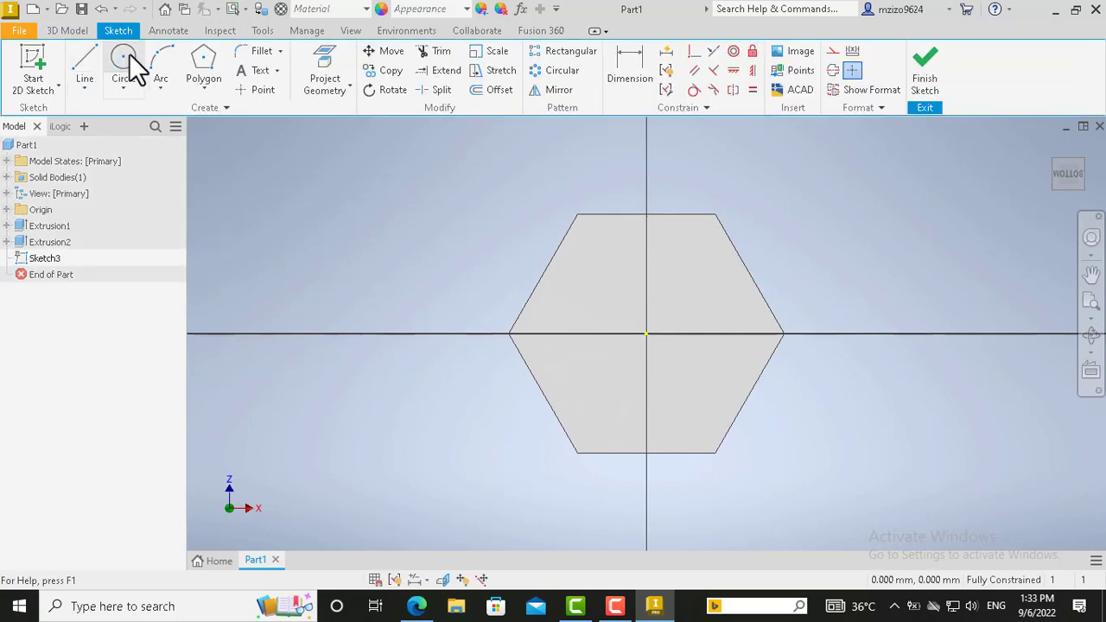
{"action": "left_click", "coordinate": [646, 334]}
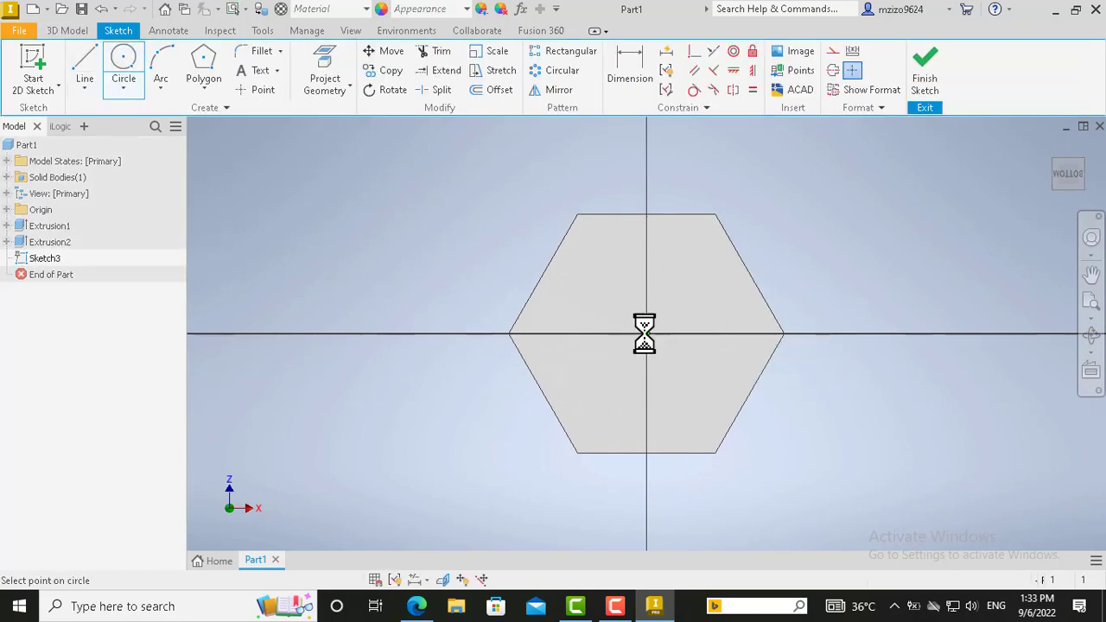
{"action": "left_click", "coordinate": [585, 377]}
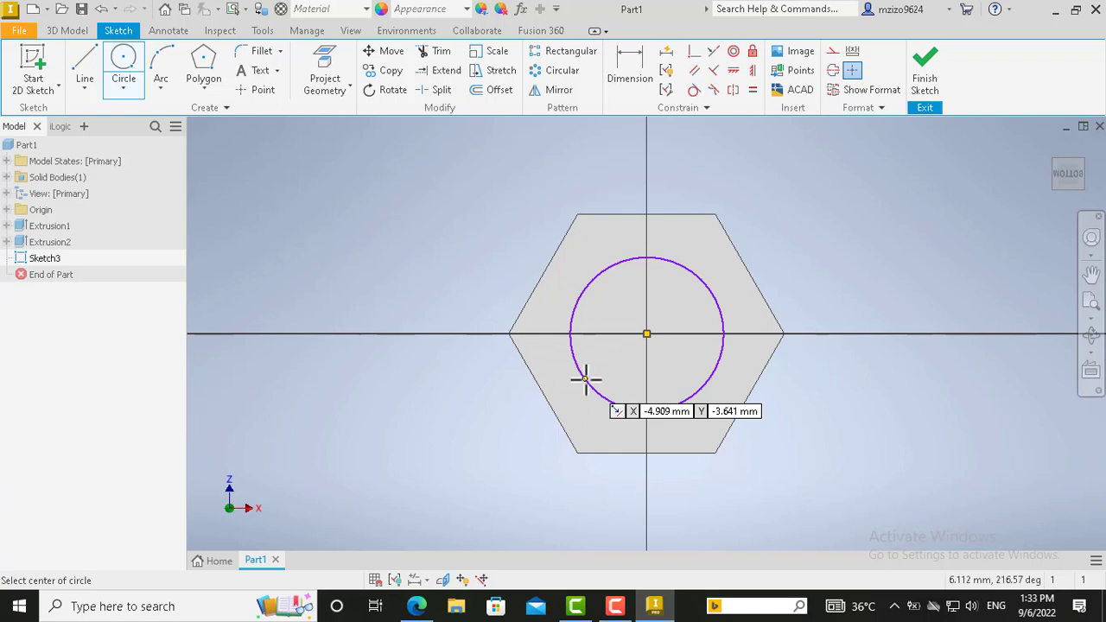
{"action": "type", "text": "11"}
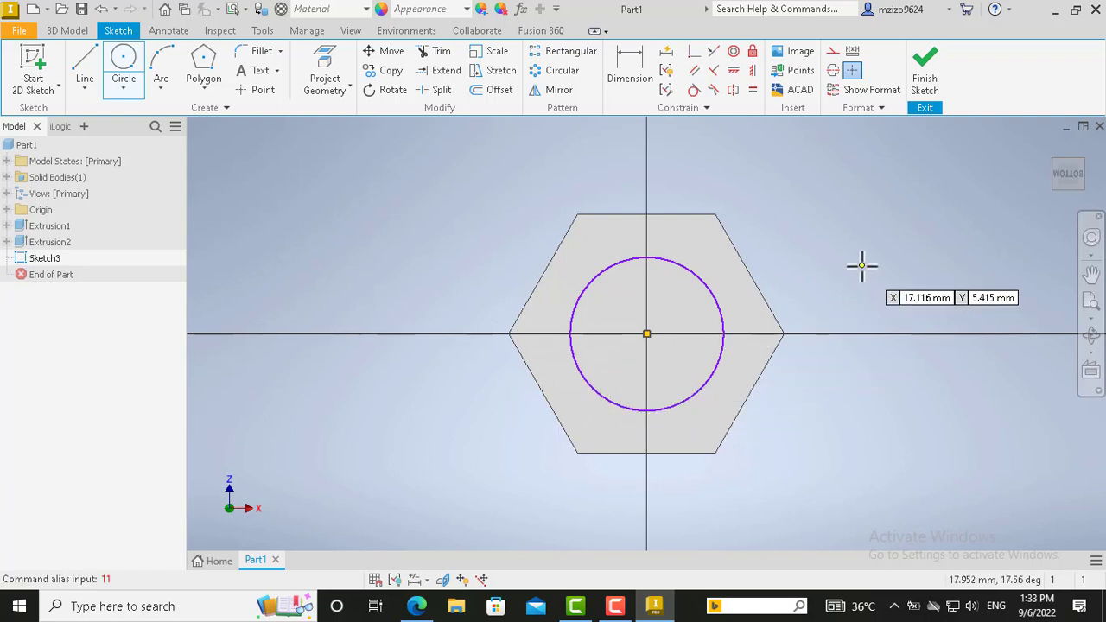
{"action": "key", "text": "Escape"}
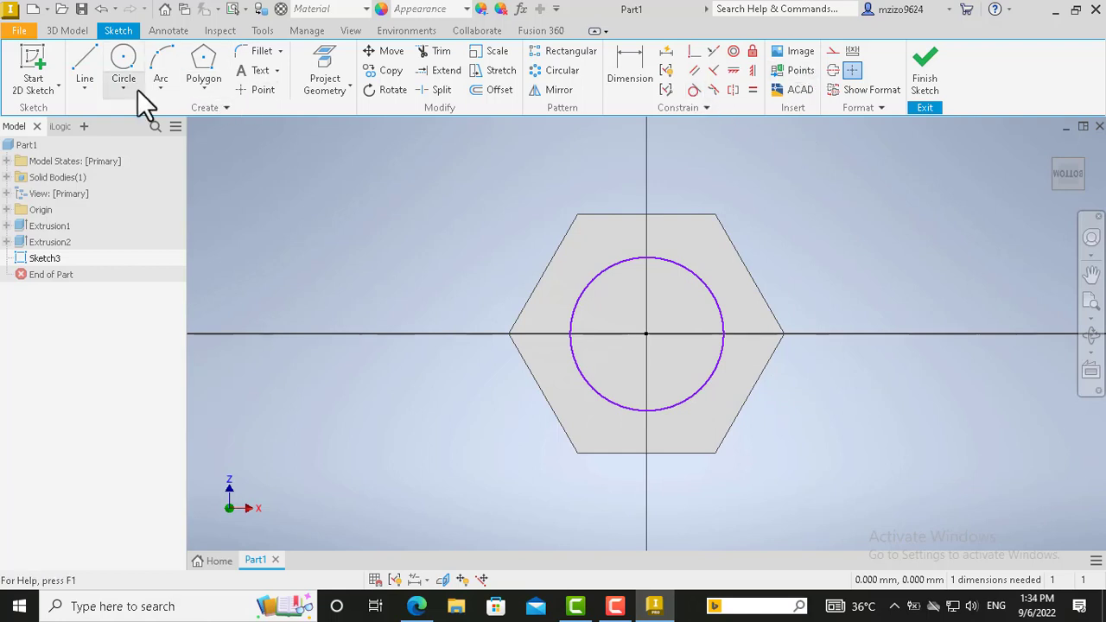
Step: Dimension the circle's diameter as 11 mm and finish the sketch
{"action": "left_click", "coordinate": [642, 89]}
{"action": "left_click", "coordinate": [709, 294]}
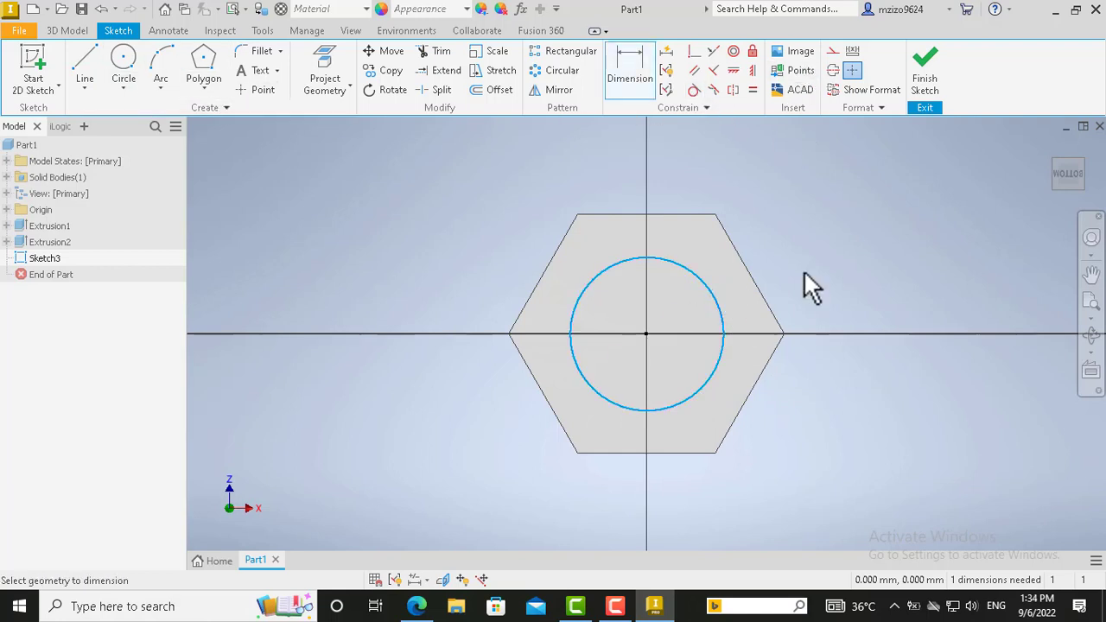
{"action": "left_click", "coordinate": [853, 223]}
{"action": "type", "text": "11"}
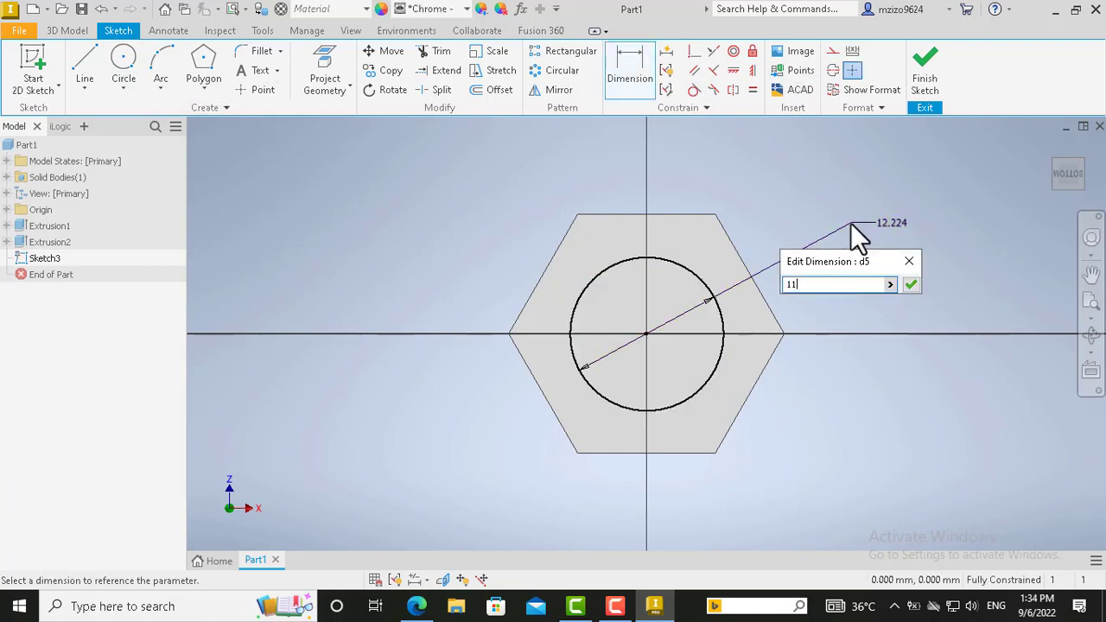
{"action": "key", "text": "Return"}
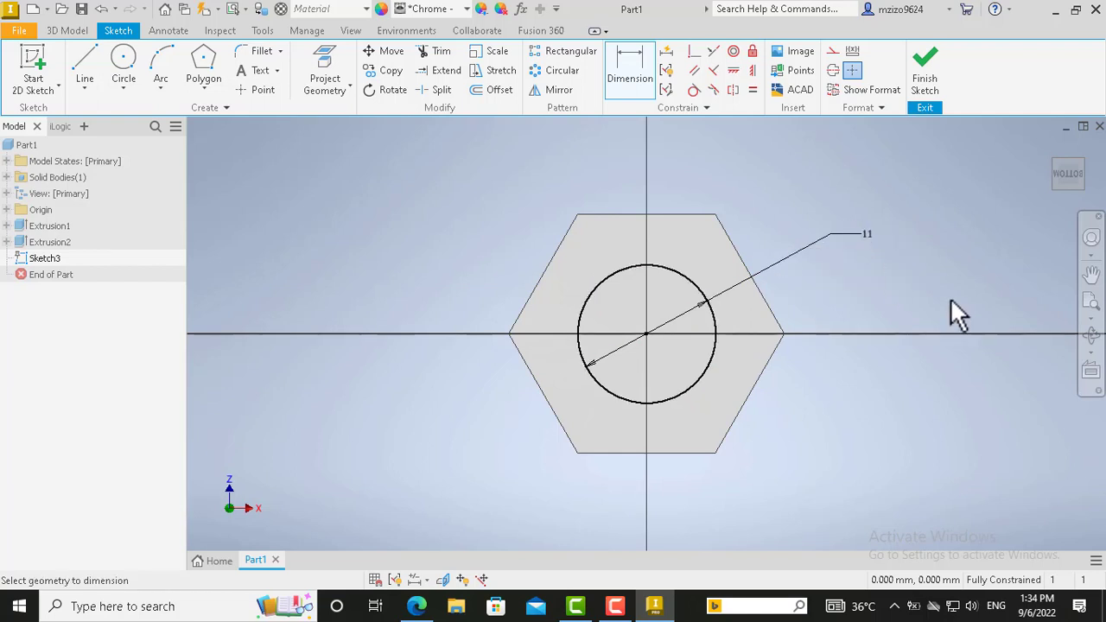
{"action": "left_click", "coordinate": [929, 62]}
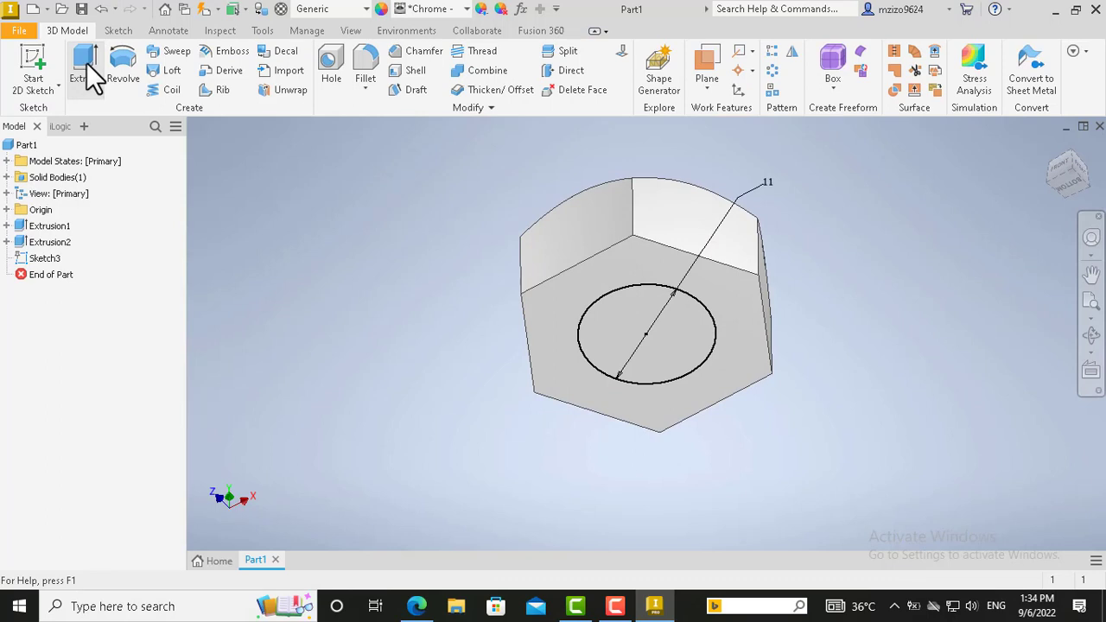
Step: Extrude the circle 40 mm away from the head and join it to the body as the bolt shank
{"action": "left_click", "coordinate": [87, 62]}
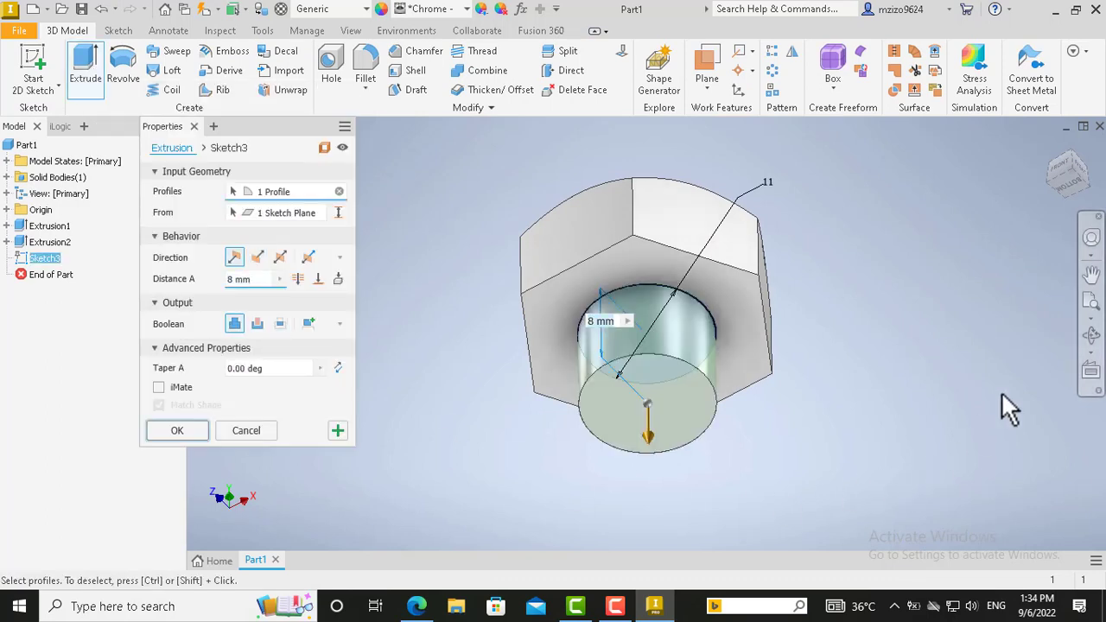
{"action": "left_click", "coordinate": [231, 279]}
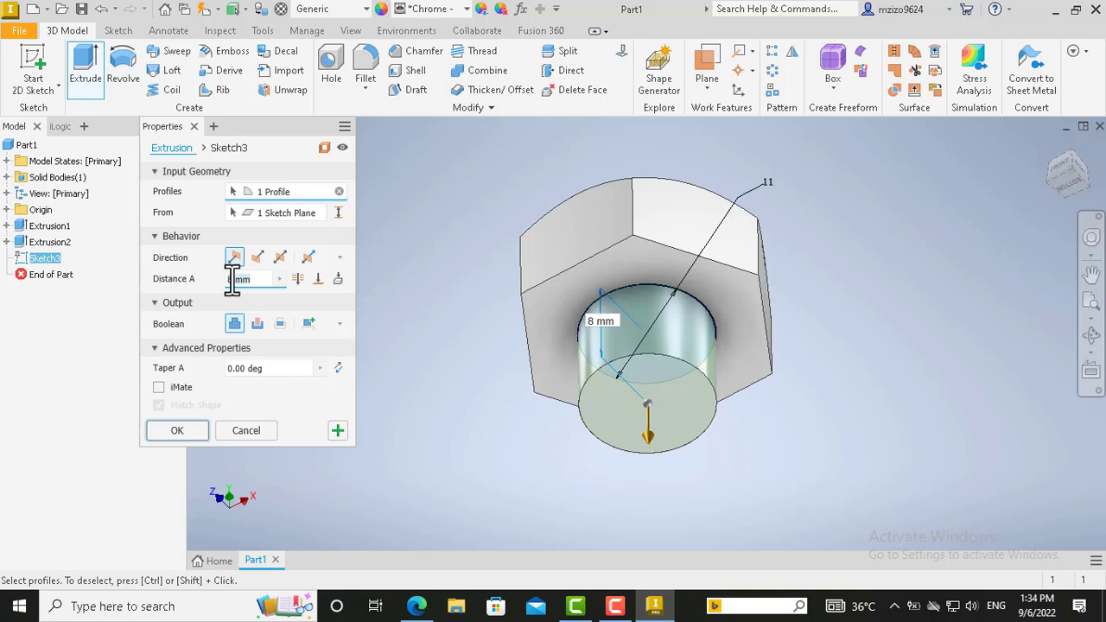
{"action": "type", "text": "40"}
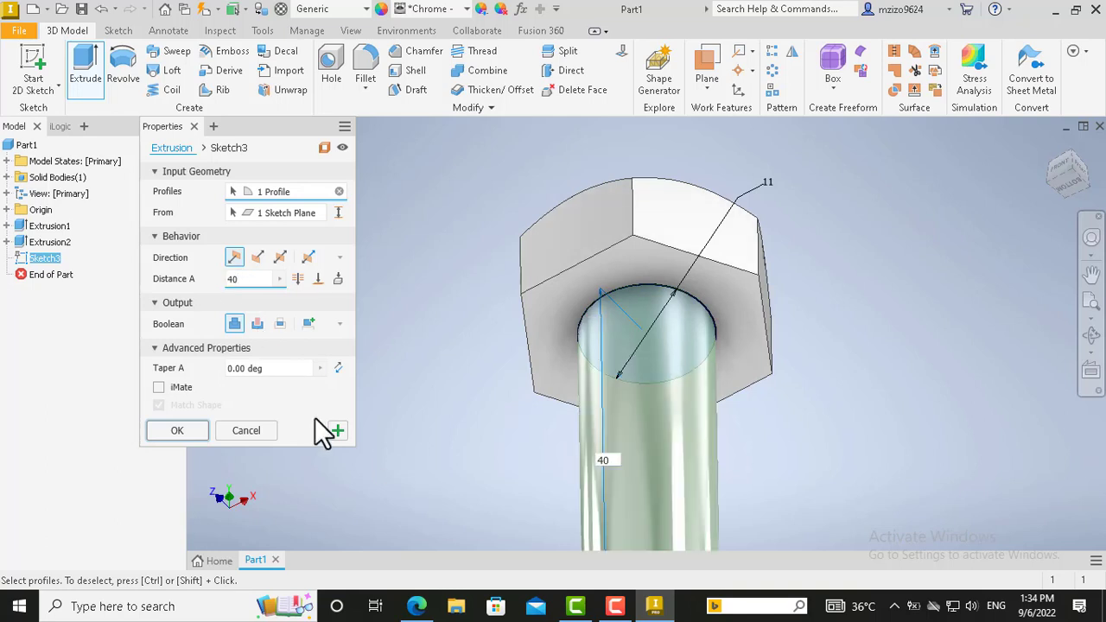
{"action": "left_click", "coordinate": [175, 431]}
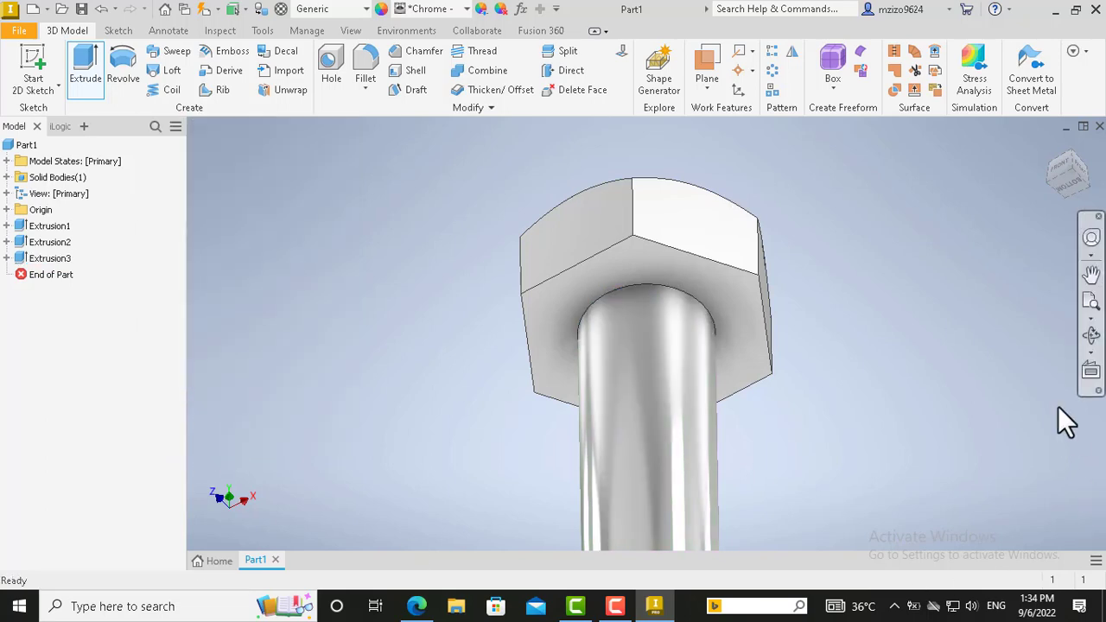
Step: Chamfer the circular edge at the free end of the shank with an equal-distance chamfer
{"action": "left_click", "coordinate": [1091, 336]}
{"action": "left_click_drag", "start_coordinate": [701, 492], "coordinate": [563, 429]}
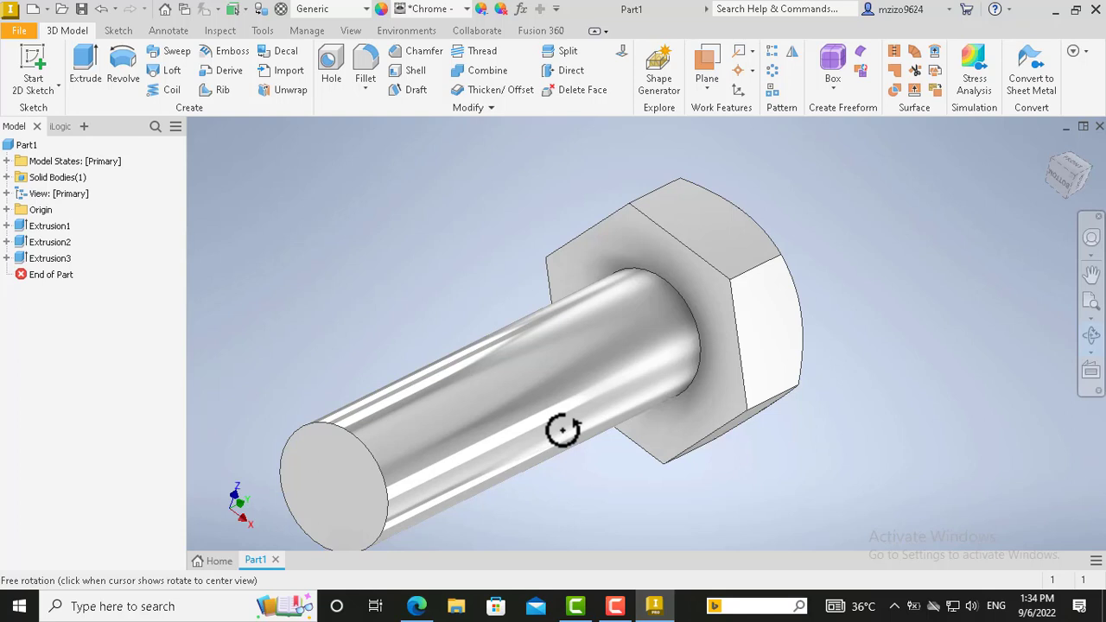
{"action": "left_click_drag", "start_coordinate": [772, 365], "coordinate": [733, 308]}
{"action": "key", "text": "Escape"}
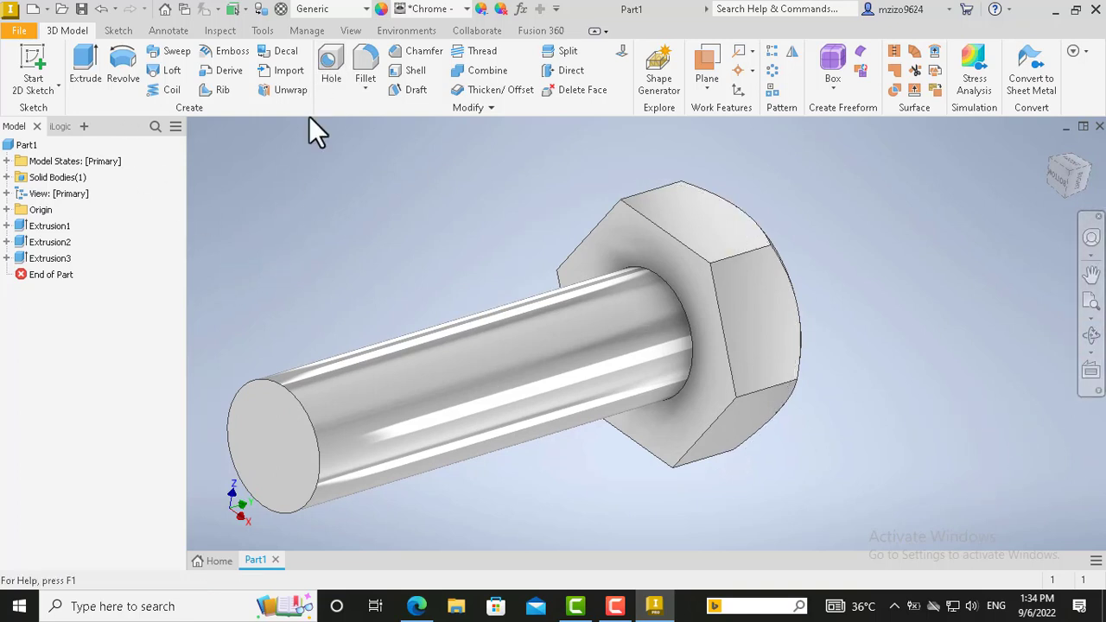
{"action": "left_click", "coordinate": [290, 397]}
{"action": "key", "text": "ctrl+shift+k"}
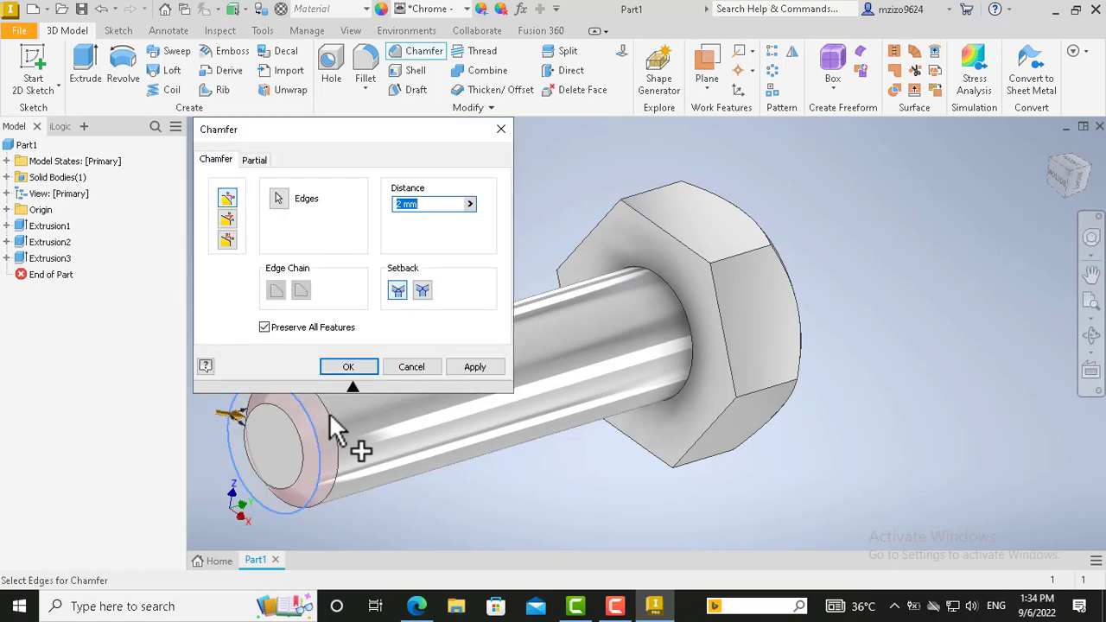
{"action": "type", "text": "4"}
{"action": "left_click", "coordinate": [346, 367]}
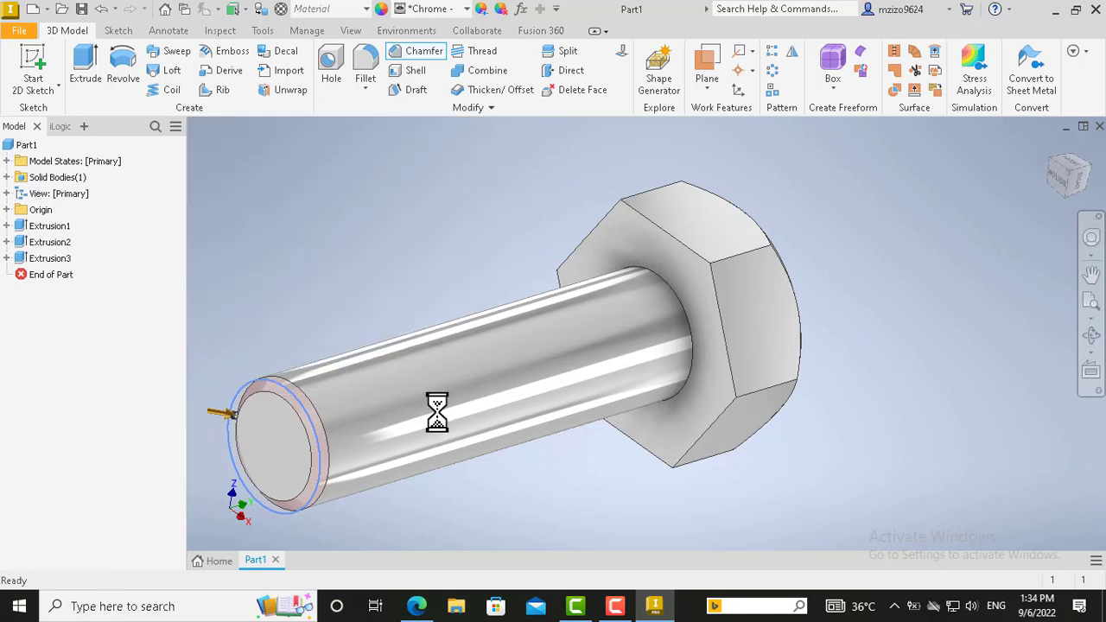
Step: Fillet the circular edge where the shank meets the underside of the head with a 1 mm radius
{"action": "left_click", "coordinate": [377, 62]}
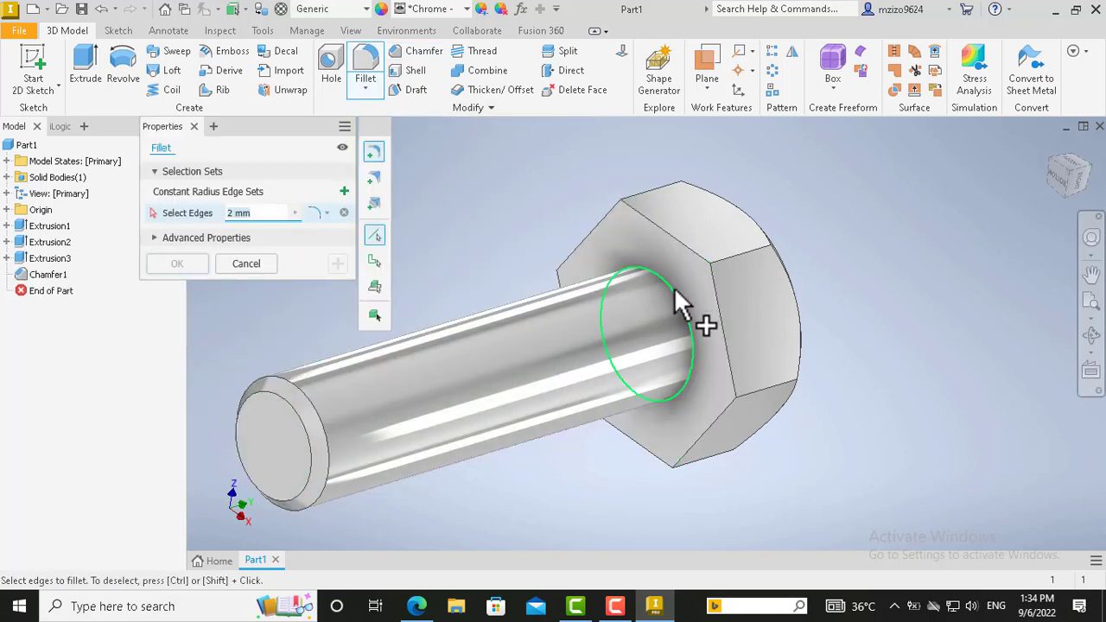
{"action": "left_click", "coordinate": [675, 290]}
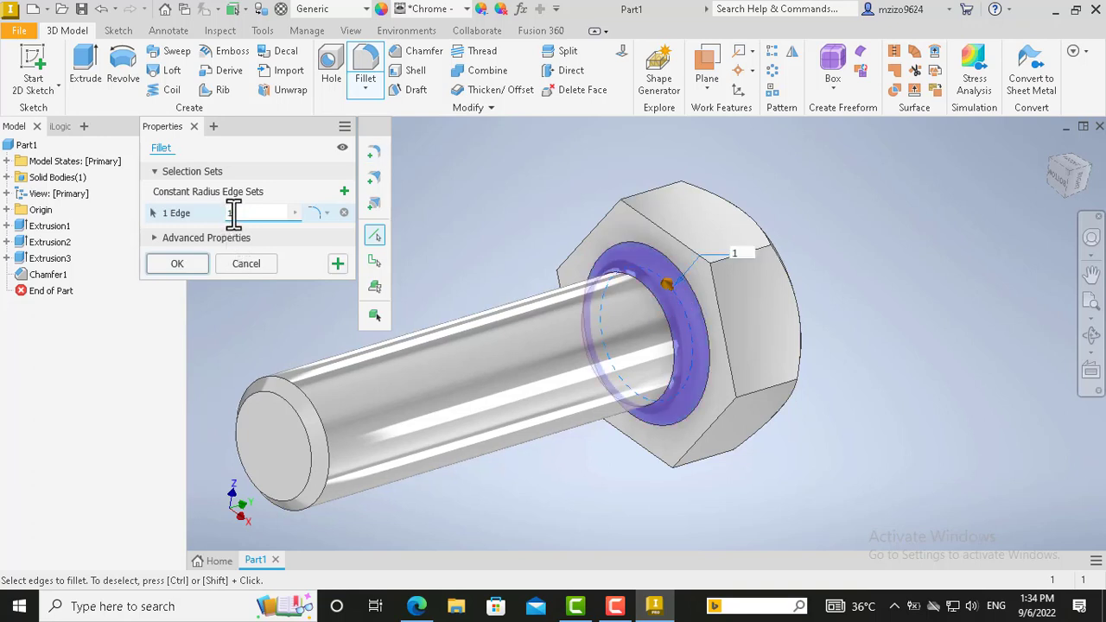
{"action": "left_click", "coordinate": [177, 263]}
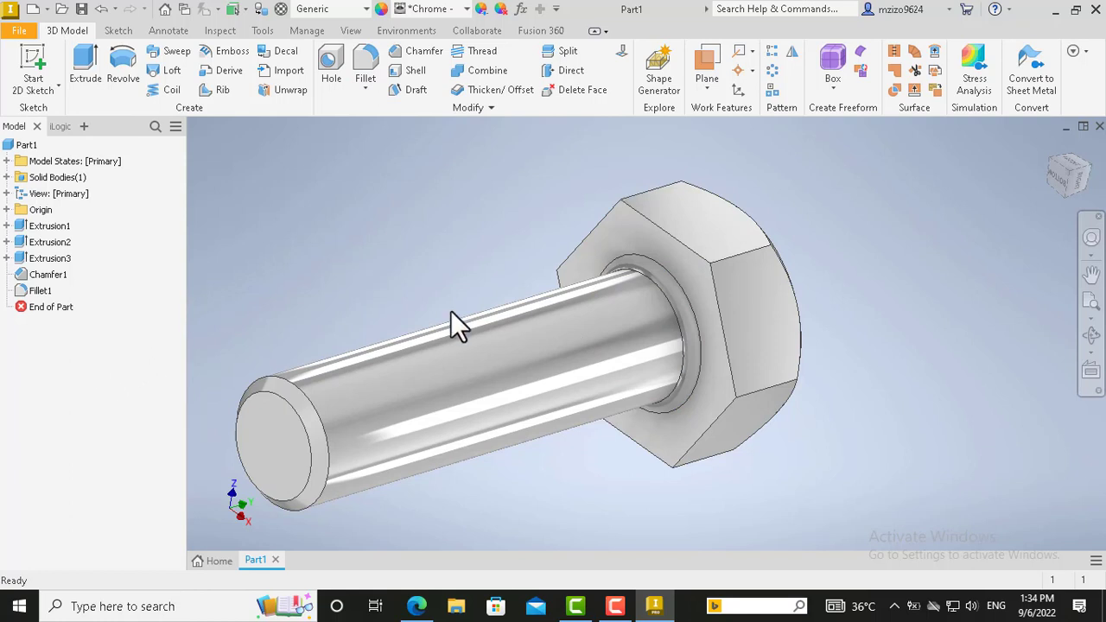
Step: Start a new sketch on the origin's YZ plane
{"action": "left_click", "coordinate": [7, 210]}
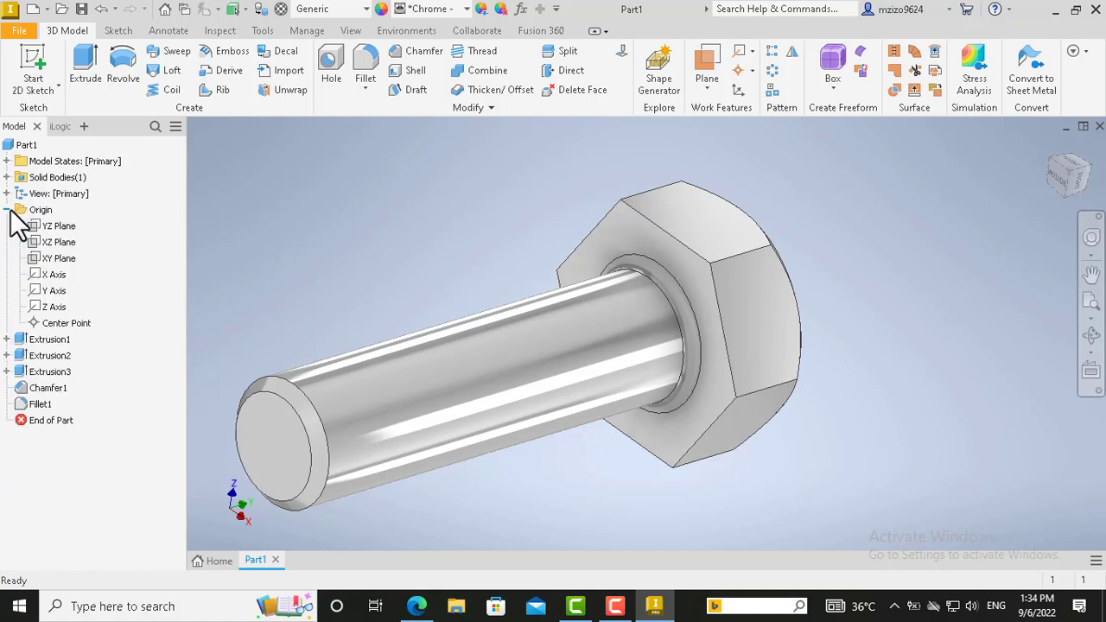
{"action": "left_click", "coordinate": [59, 226]}
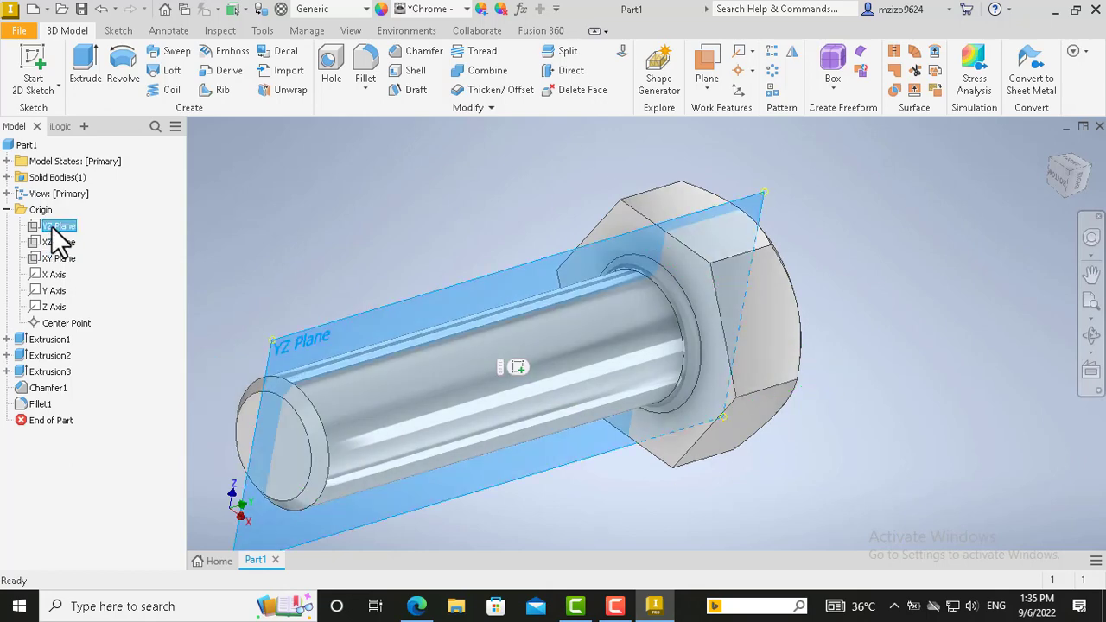
{"action": "right_click", "coordinate": [52, 229]}
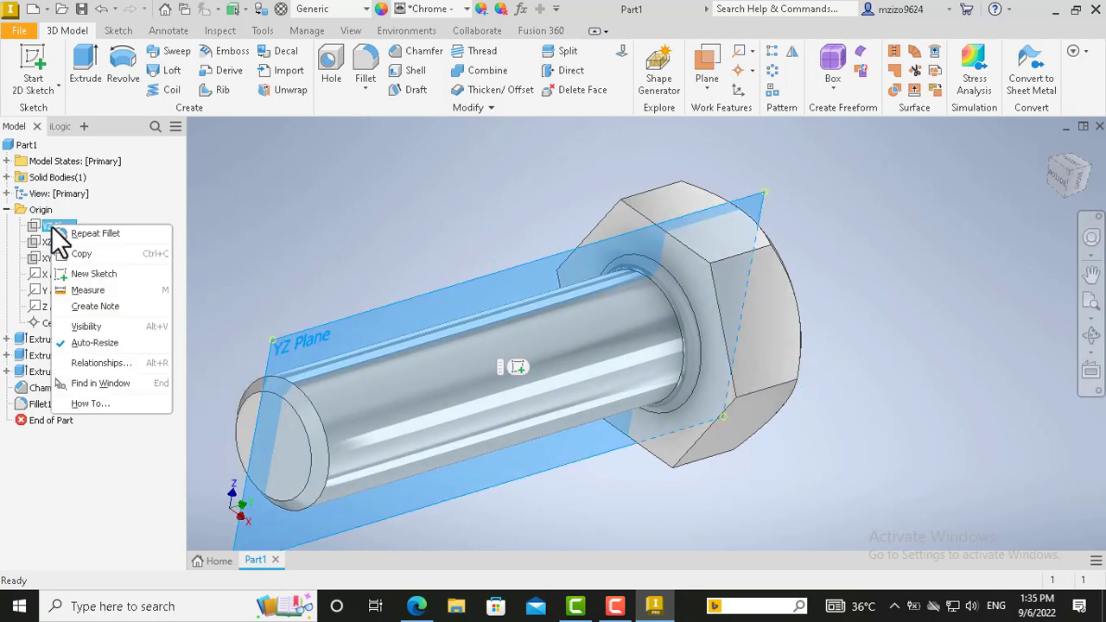
{"action": "left_click", "coordinate": [91, 275]}
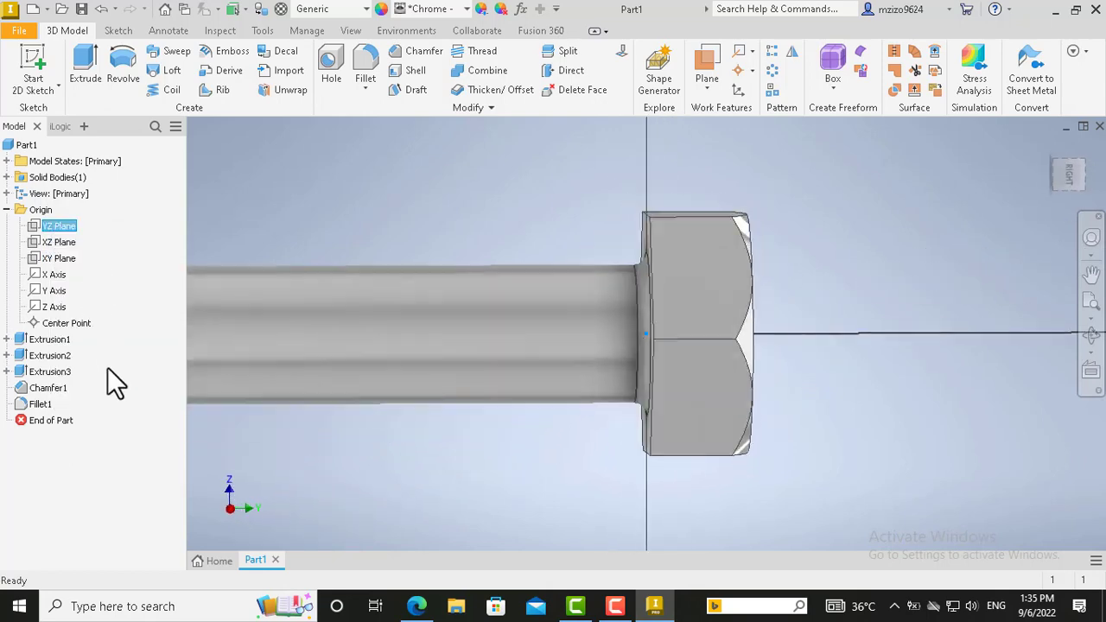
Step: Sketch a downward-pointing triangle with a horizontal upper side, about 4.8 mm wide and 5.2 mm high, beyond the shank's free end
{"action": "scroll", "coordinate": [334, 356], "scroll_direction": "up", "scroll_amount": 5}
{"action": "scroll", "coordinate": [334, 356], "scroll_direction": "down", "scroll_amount": 4}
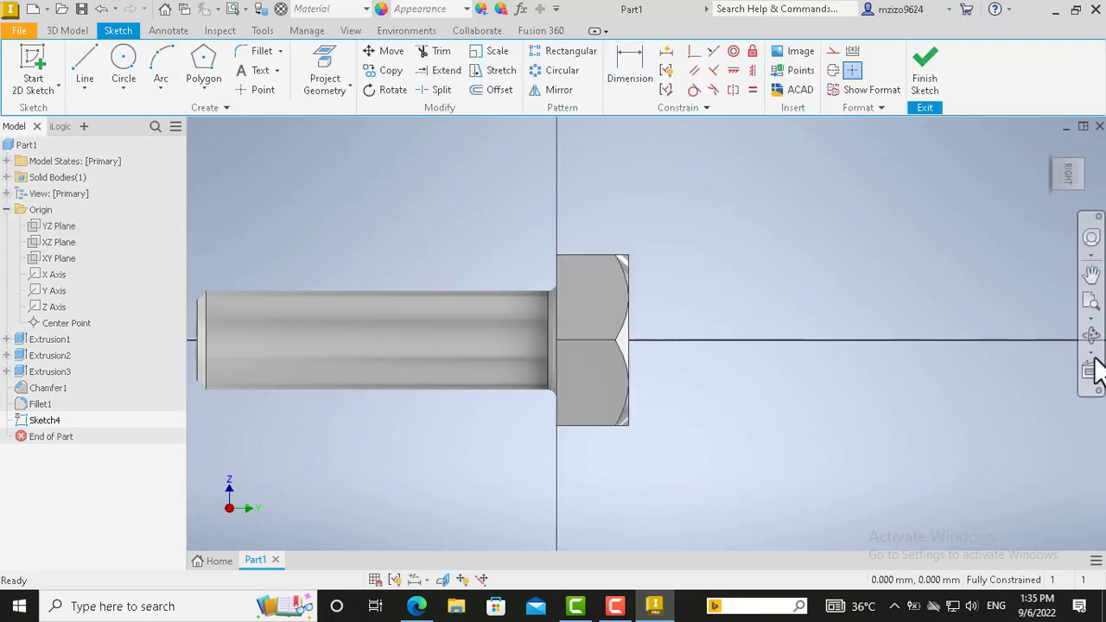
{"action": "left_click", "coordinate": [1092, 275]}
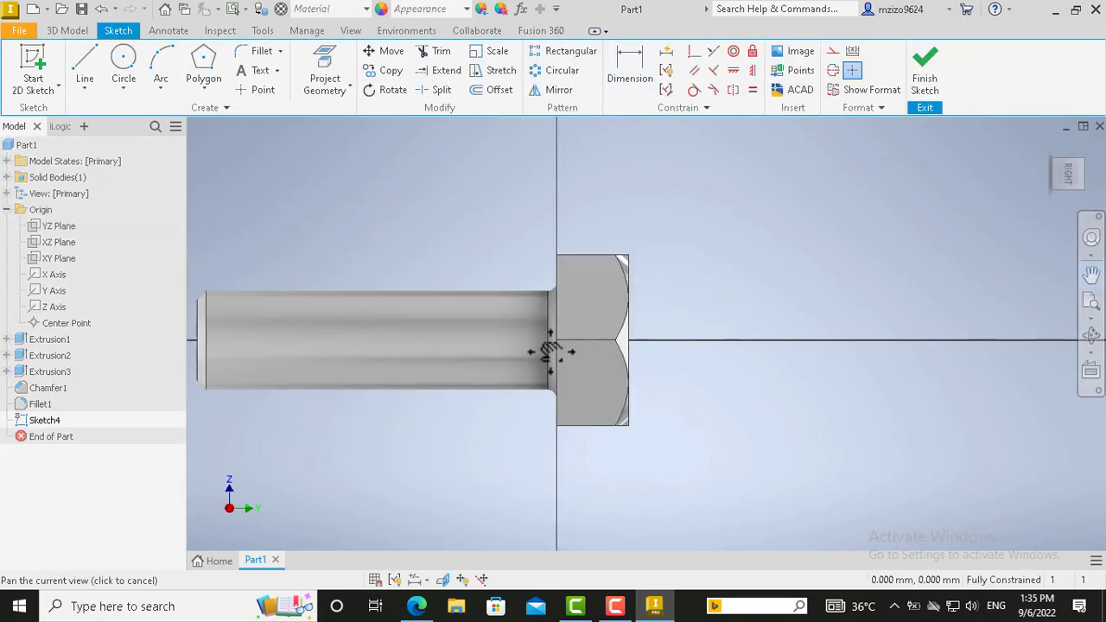
{"action": "left_click_drag", "start_coordinate": [536, 350], "coordinate": [859, 362]}
{"action": "scroll", "coordinate": [732, 363], "scroll_direction": "down", "scroll_amount": 2}
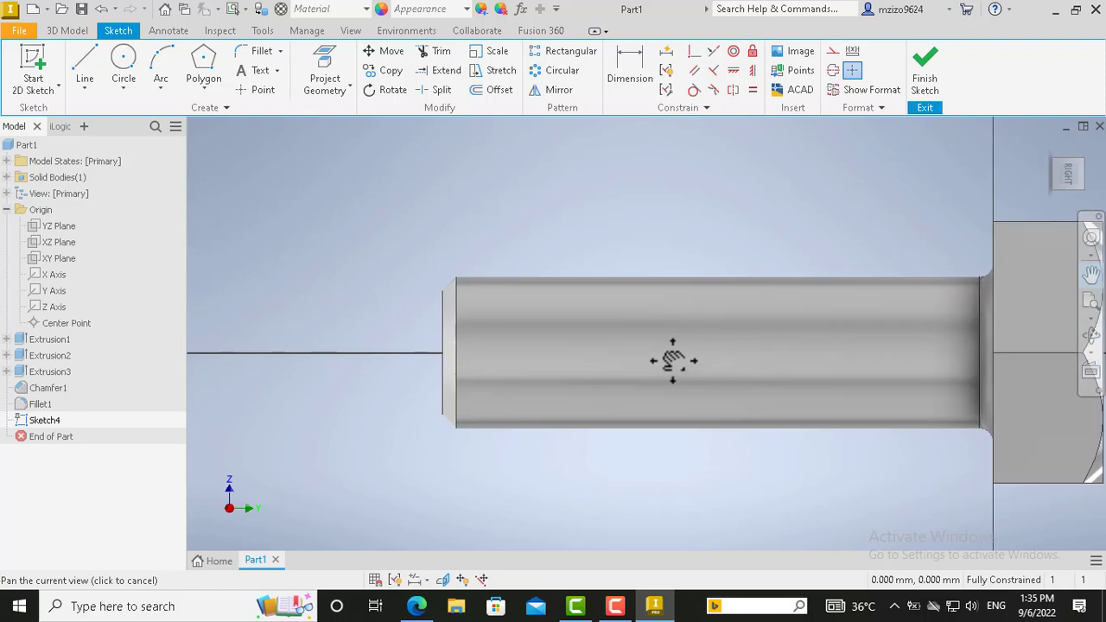
{"action": "key", "text": "Escape"}
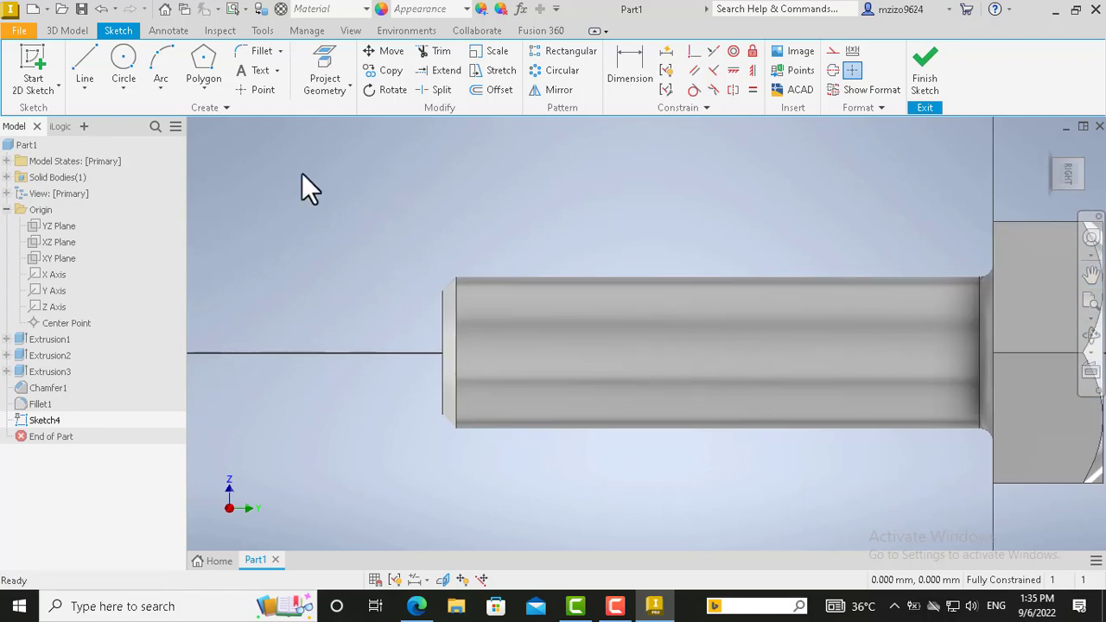
{"action": "left_click", "coordinate": [96, 62]}
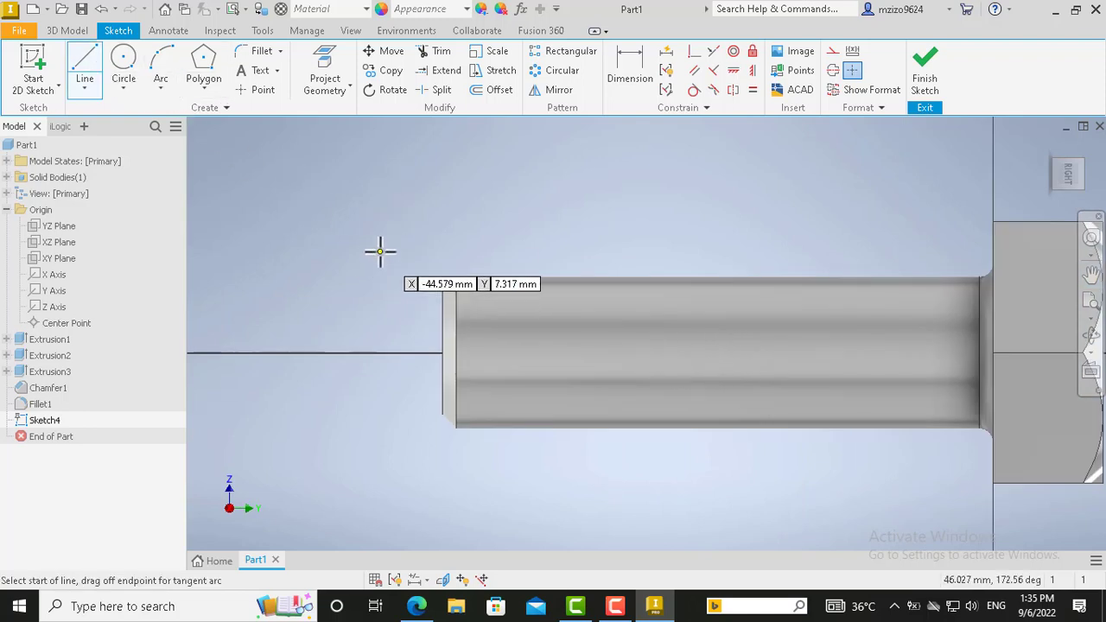
{"action": "left_click", "coordinate": [320, 242]}
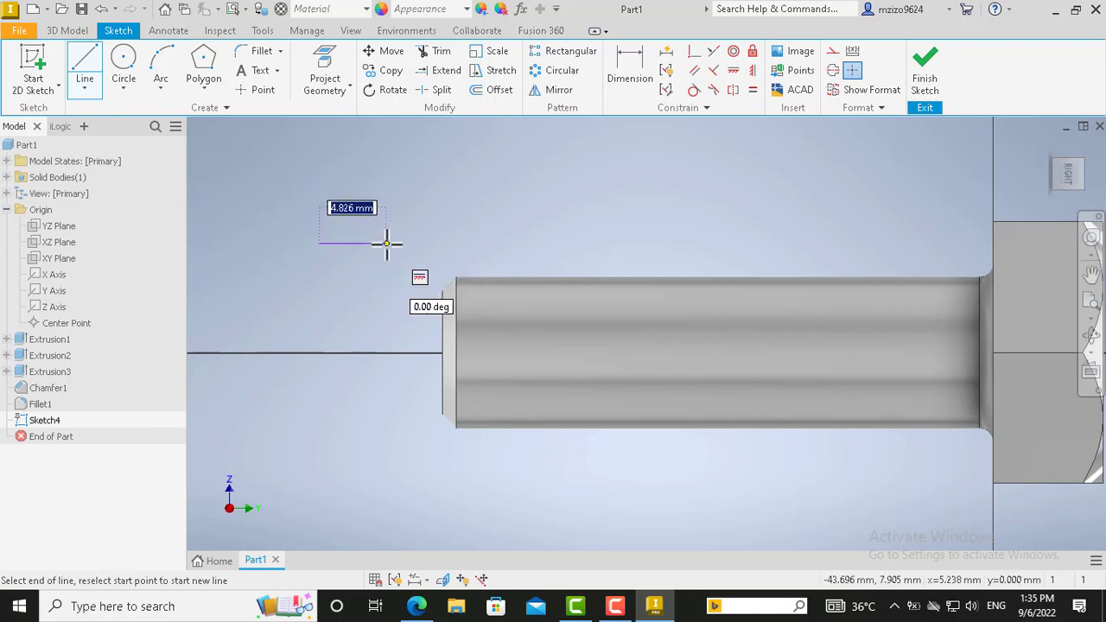
{"action": "left_click", "coordinate": [386, 243]}
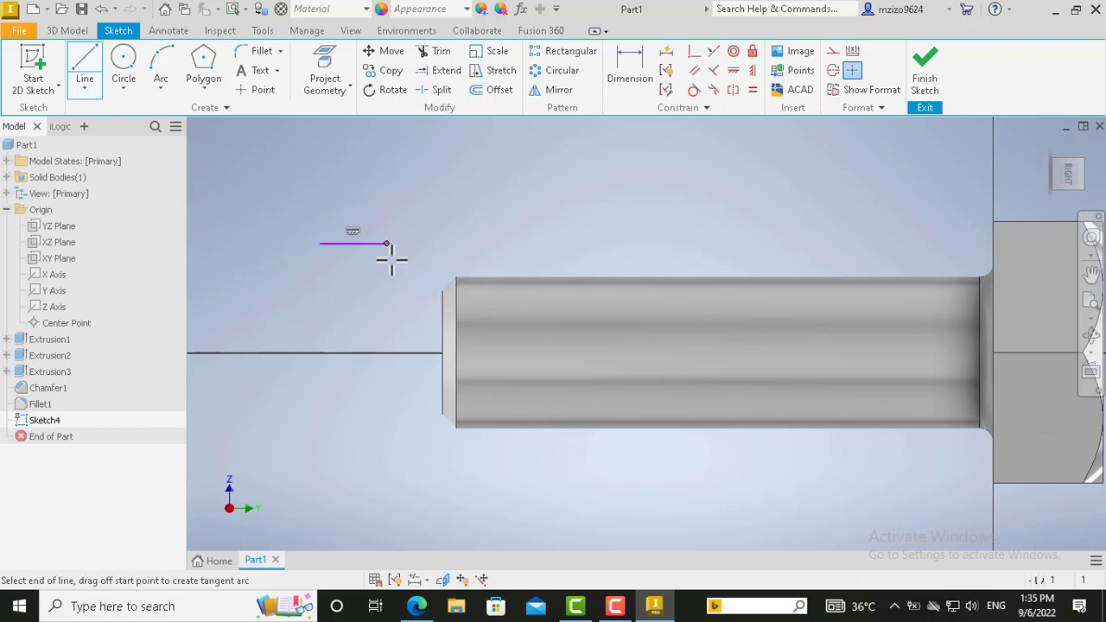
{"action": "left_click", "coordinate": [353, 315]}
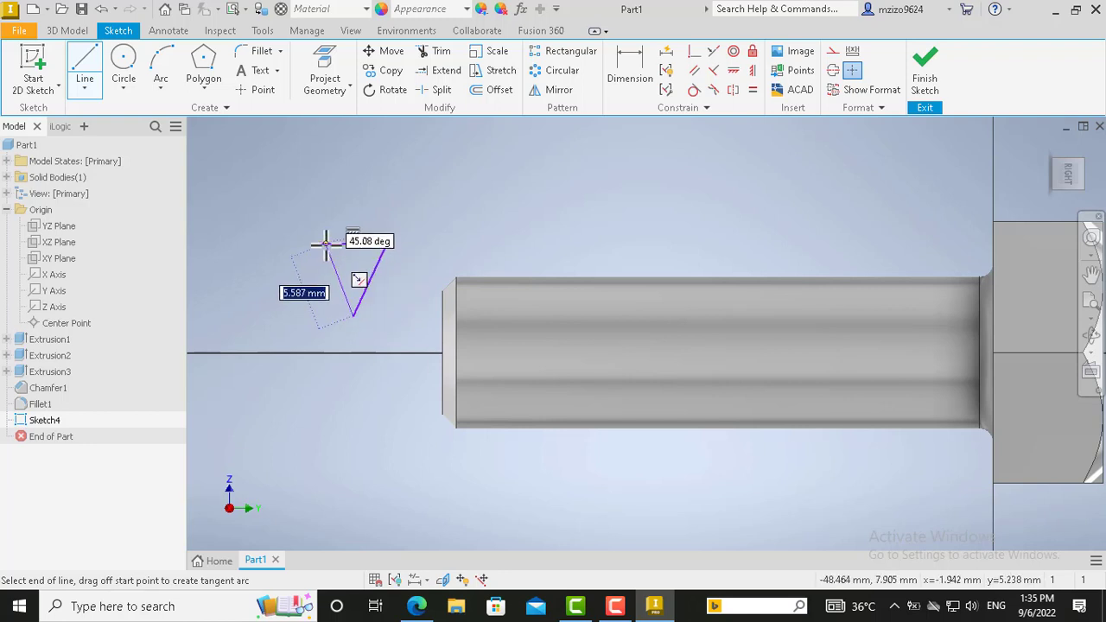
{"action": "left_click", "coordinate": [321, 242]}
{"action": "key", "text": "Escape"}
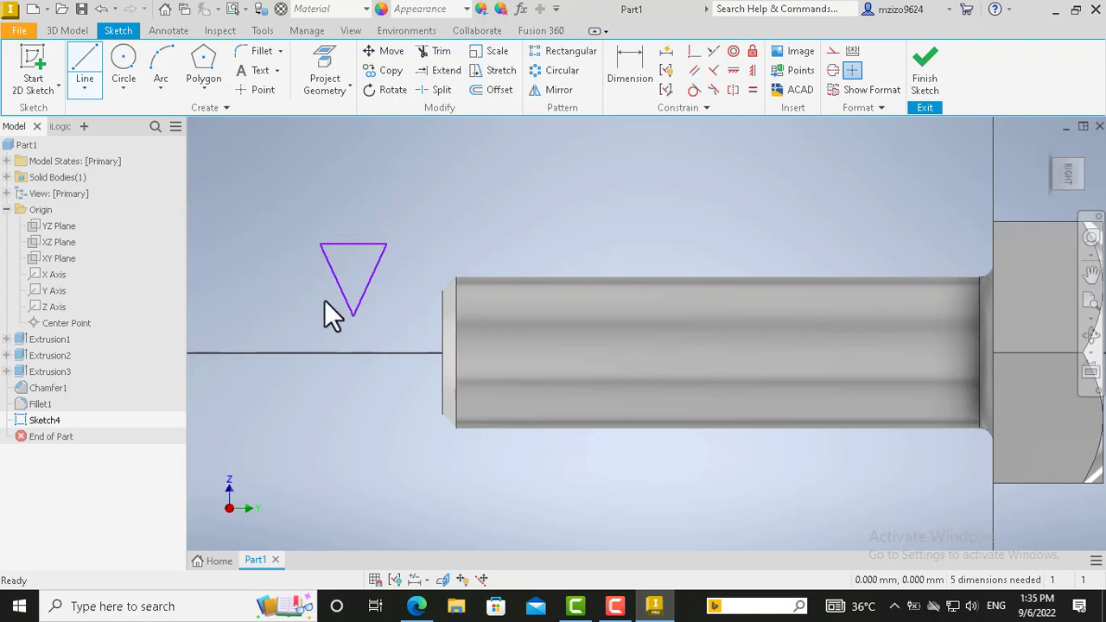
Step: Draw a centre line from the triangle's lower vertex to the midpoint of its horizontal side
{"action": "left_click", "coordinate": [84, 68]}
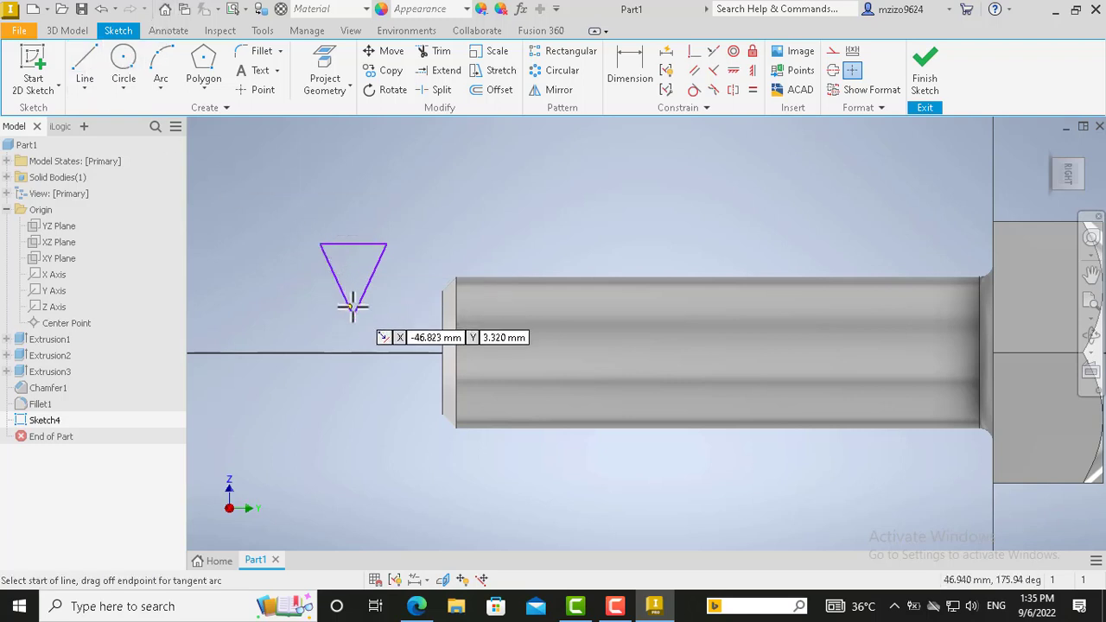
{"action": "left_click", "coordinate": [353, 316]}
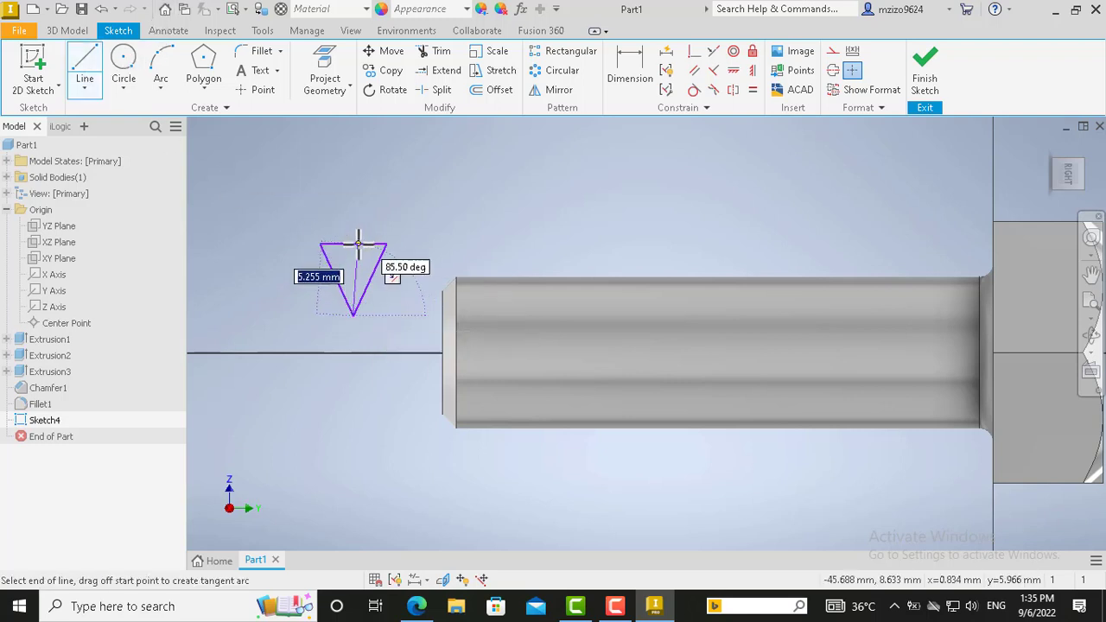
{"action": "left_click", "coordinate": [353, 245]}
{"action": "key", "text": "Escape"}
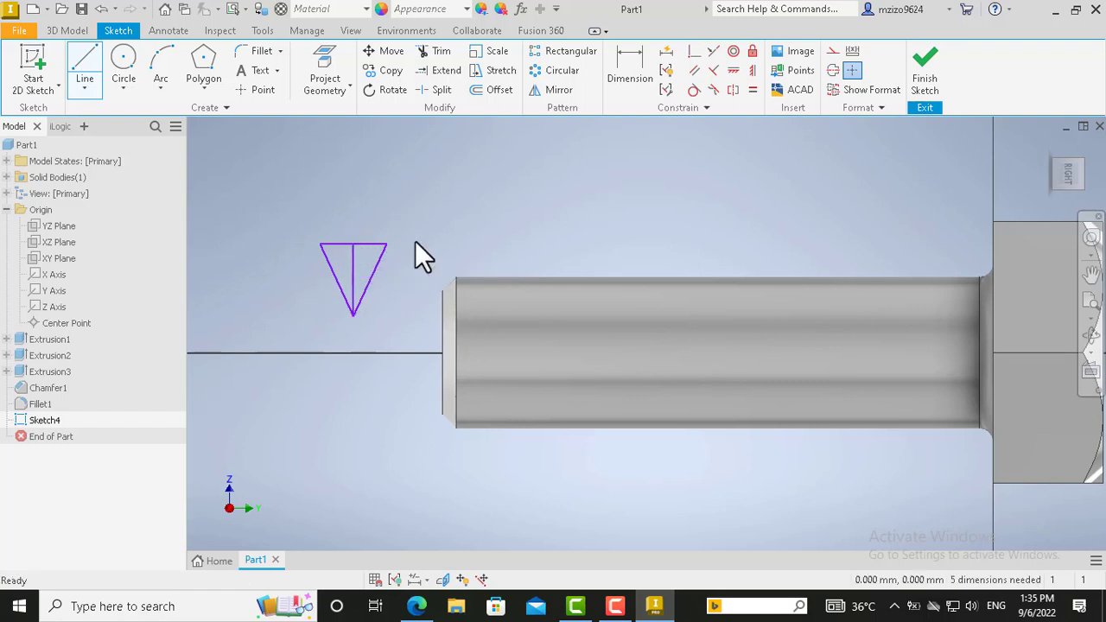
Step: Try a horizontal constraint on the triangle's centre line, and undo it
{"action": "left_click", "coordinate": [355, 274]}
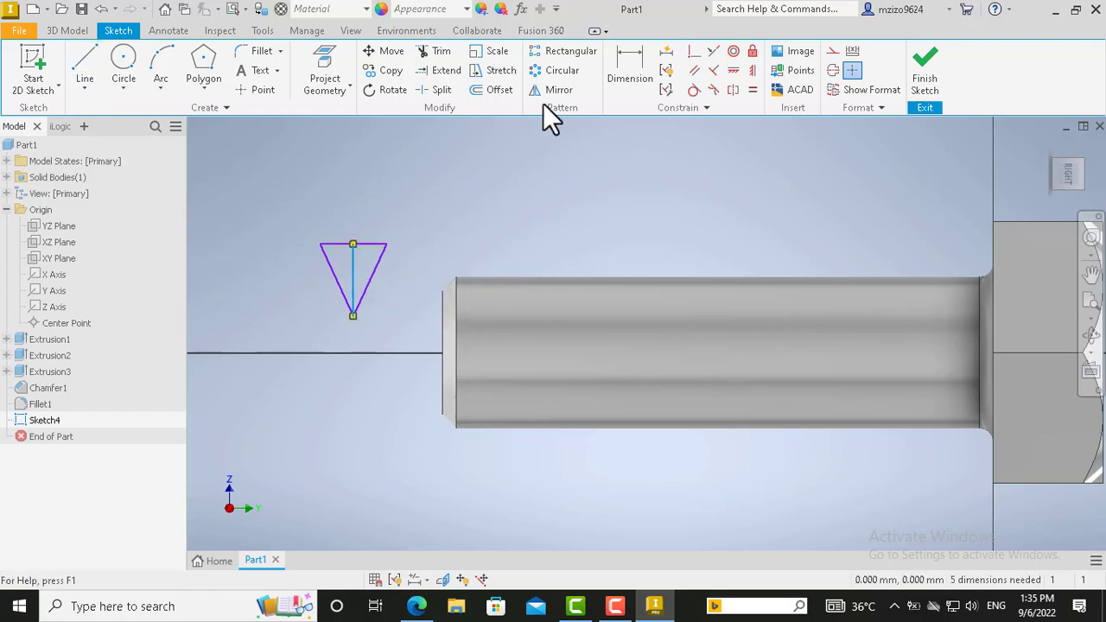
{"action": "left_click", "coordinate": [732, 70]}
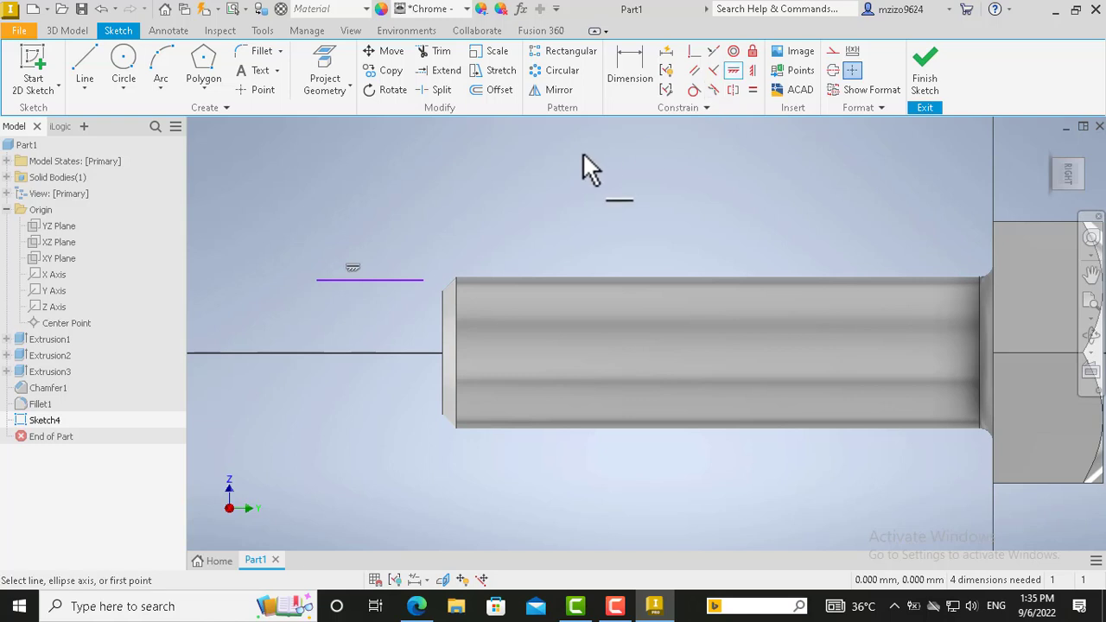
{"action": "left_click", "coordinate": [101, 9]}
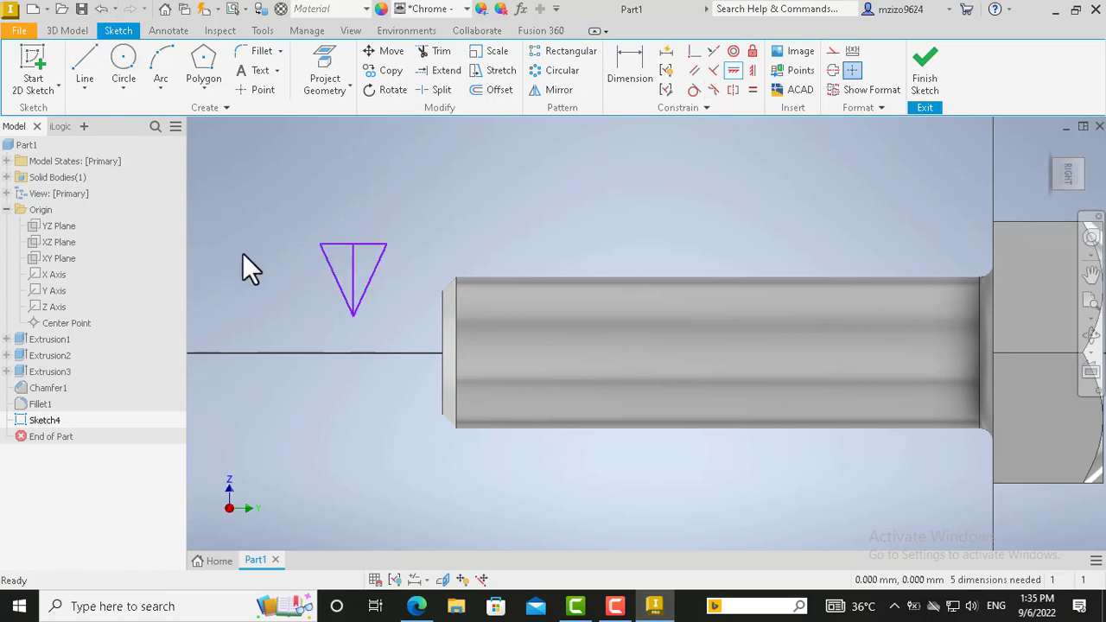
Step: Apply a vertical constraint to the triangle's centre line
{"action": "left_click", "coordinate": [354, 274]}
{"action": "left_click", "coordinate": [751, 81]}
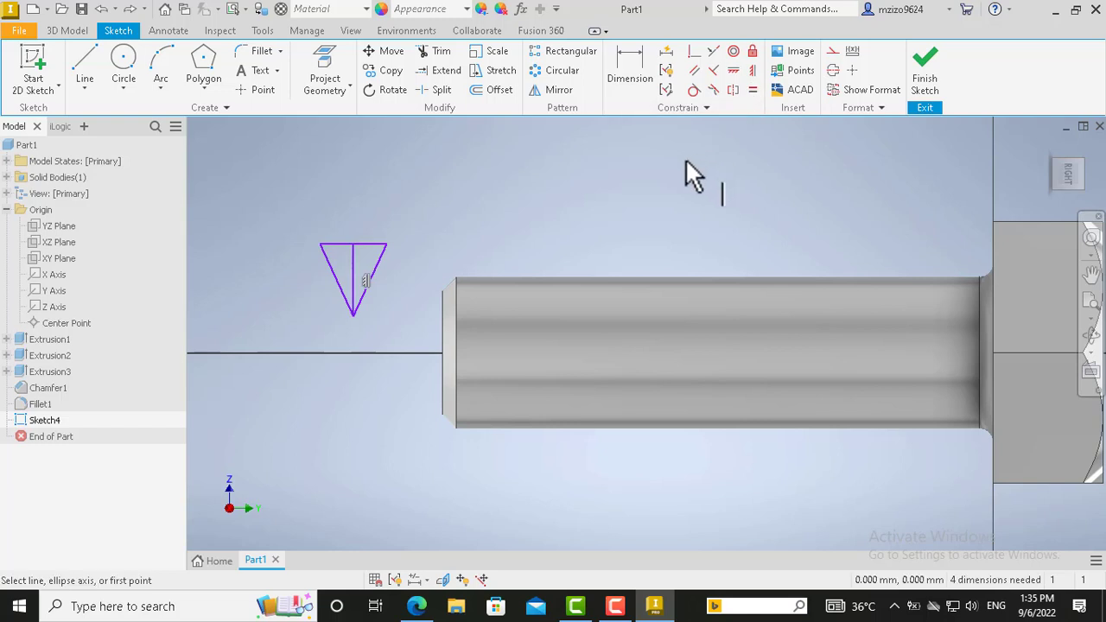
{"action": "key", "text": "Escape"}
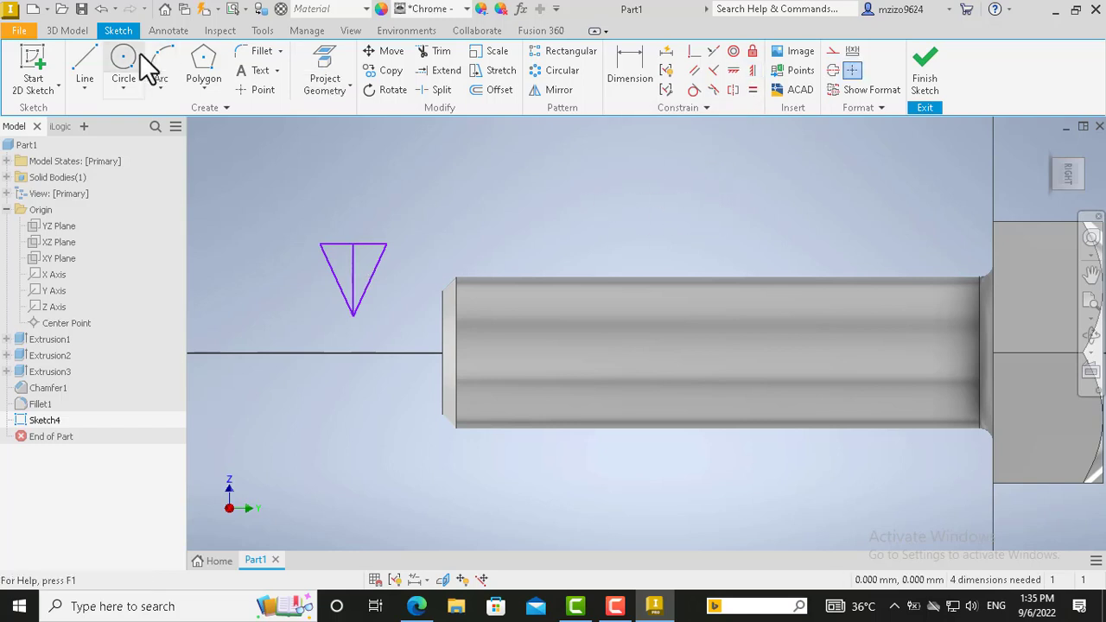
Step: Draw a line from the triangle's upper corner nearest the shank to the shank's upper edge at the chamfer, and constrain it horizontal
{"action": "left_click", "coordinate": [88, 54]}
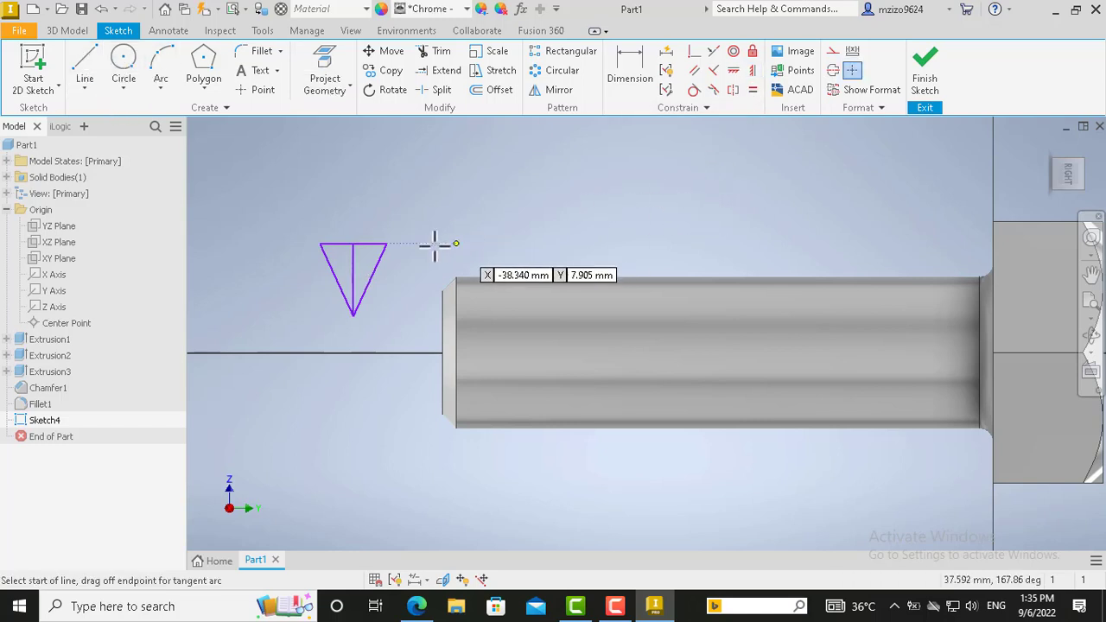
{"action": "left_click", "coordinate": [386, 244]}
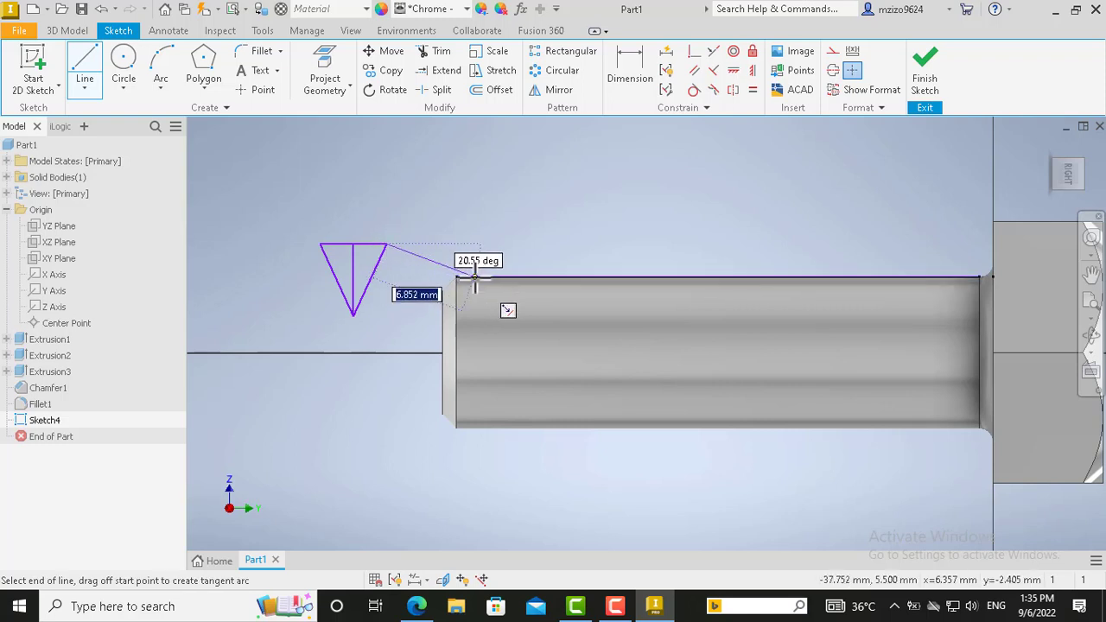
{"action": "scroll", "coordinate": [447, 278], "scroll_direction": "up", "scroll_amount": 2}
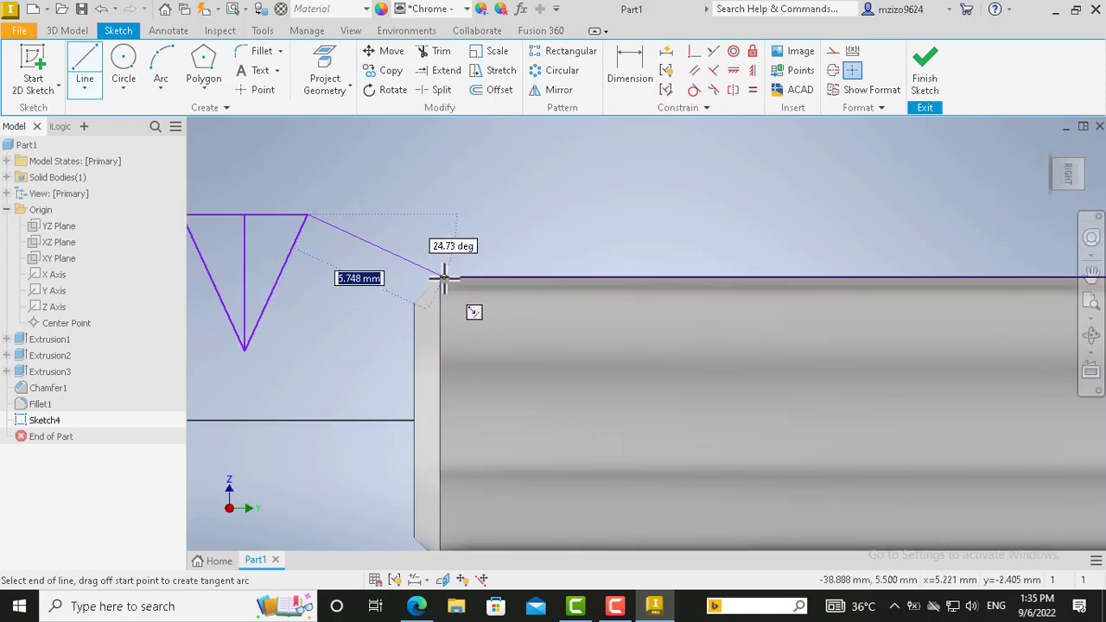
{"action": "left_click", "coordinate": [444, 279]}
{"action": "scroll", "coordinate": [376, 297], "scroll_direction": "down", "scroll_amount": 2}
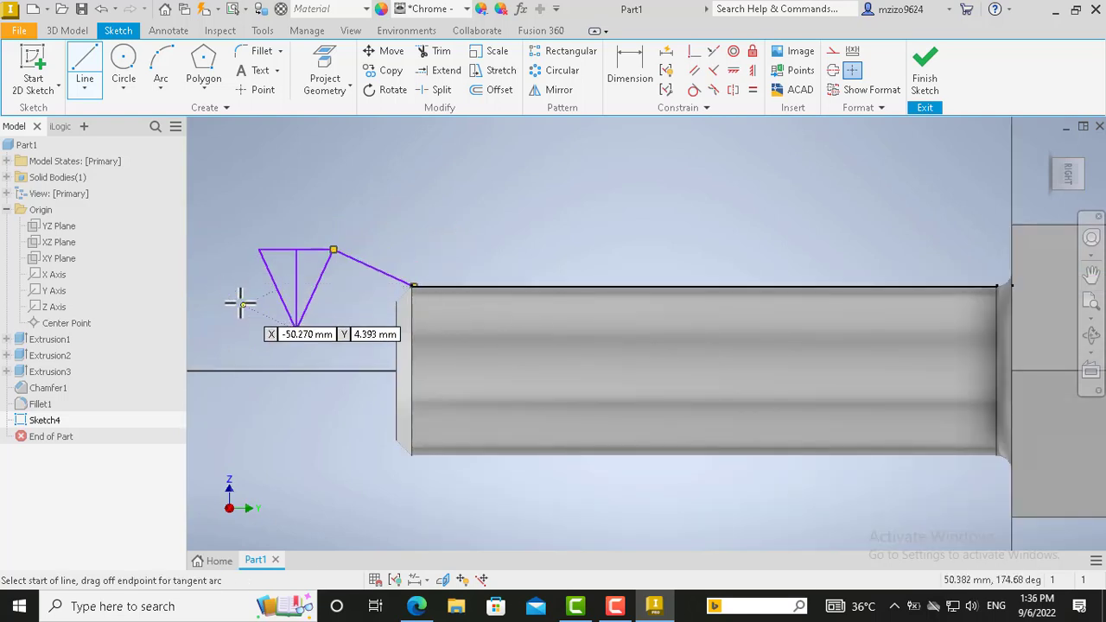
{"action": "key", "text": "Escape"}
{"action": "scroll", "coordinate": [216, 276], "scroll_direction": "up", "scroll_amount": 3}
{"action": "left_click", "coordinate": [733, 71]}
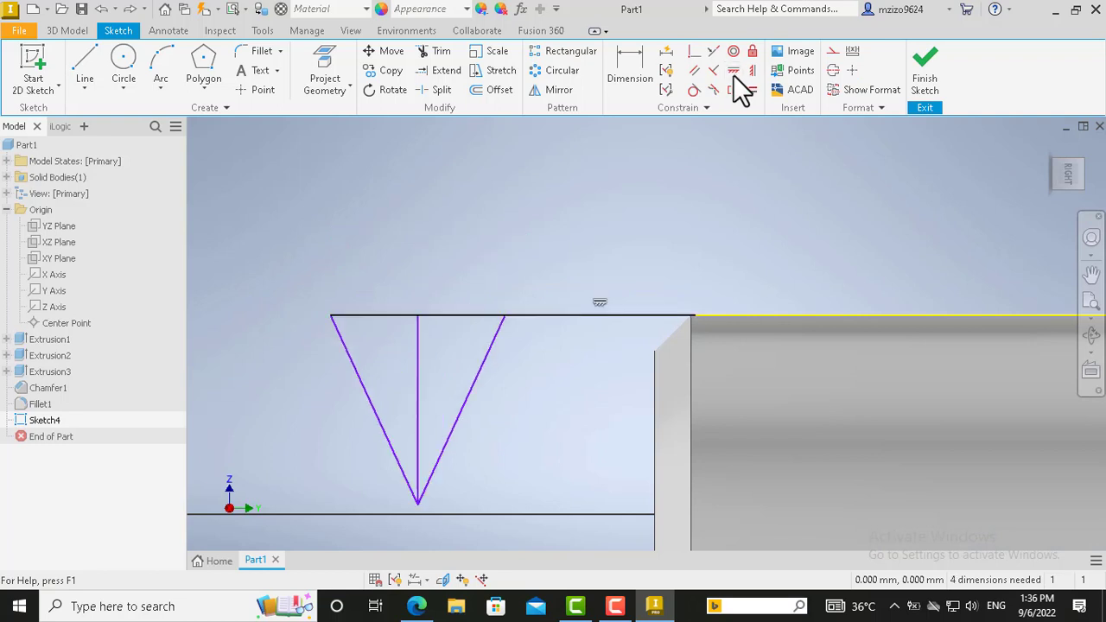
Step: Try a 2 mm length dimension on the line linking the triangle to the shank, and undo the dimension
{"action": "scroll", "coordinate": [501, 380], "scroll_direction": "down", "scroll_amount": 2}
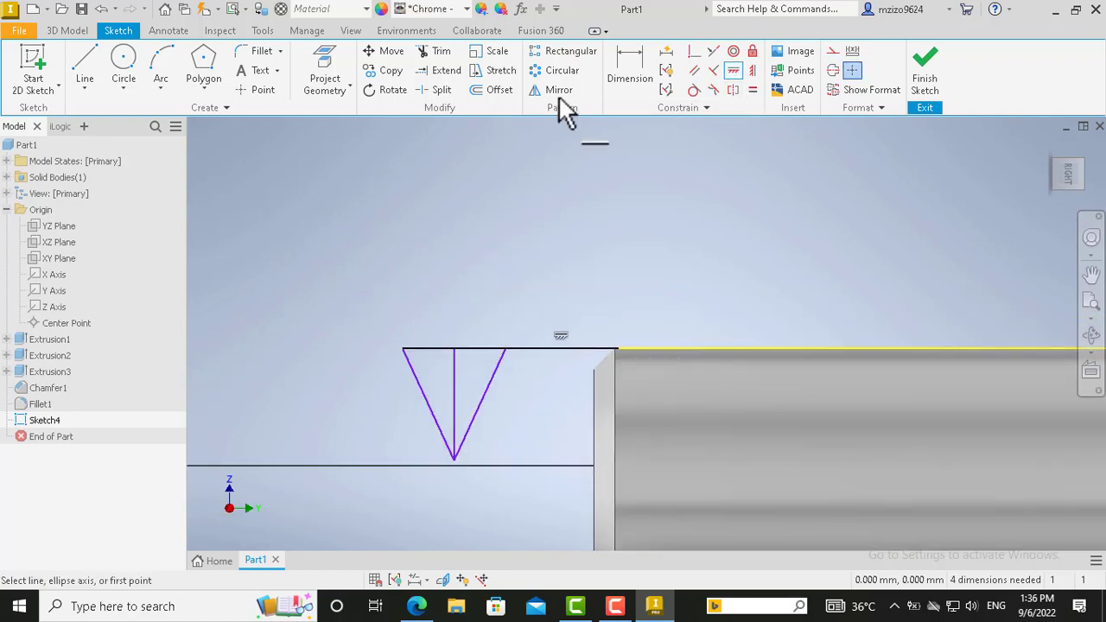
{"action": "left_click", "coordinate": [630, 65]}
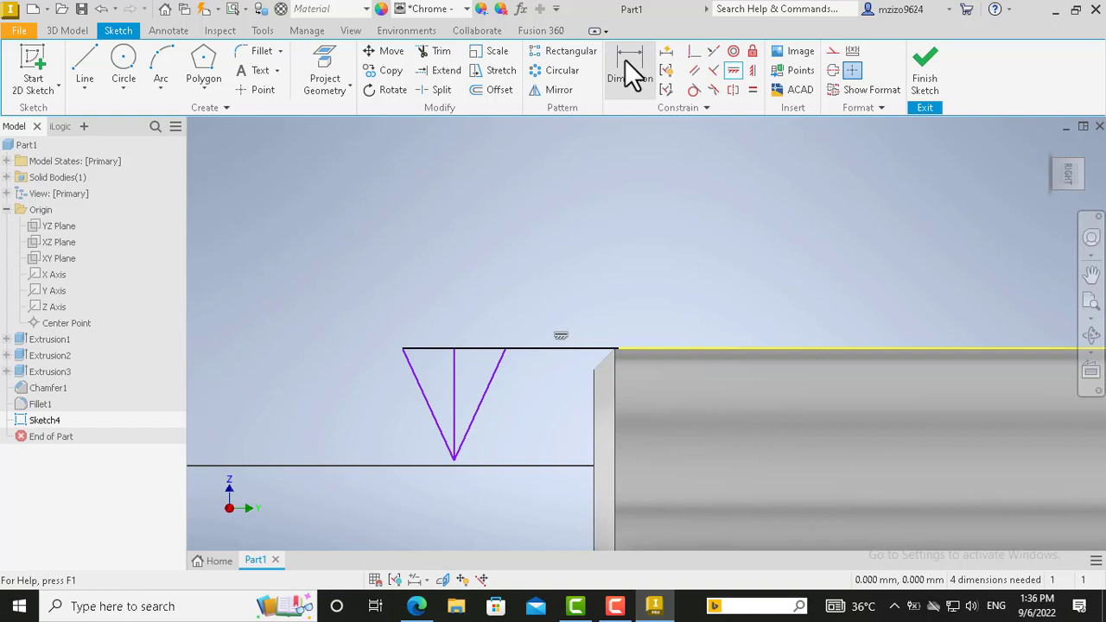
{"action": "left_click", "coordinate": [598, 349]}
{"action": "left_click", "coordinate": [575, 309]}
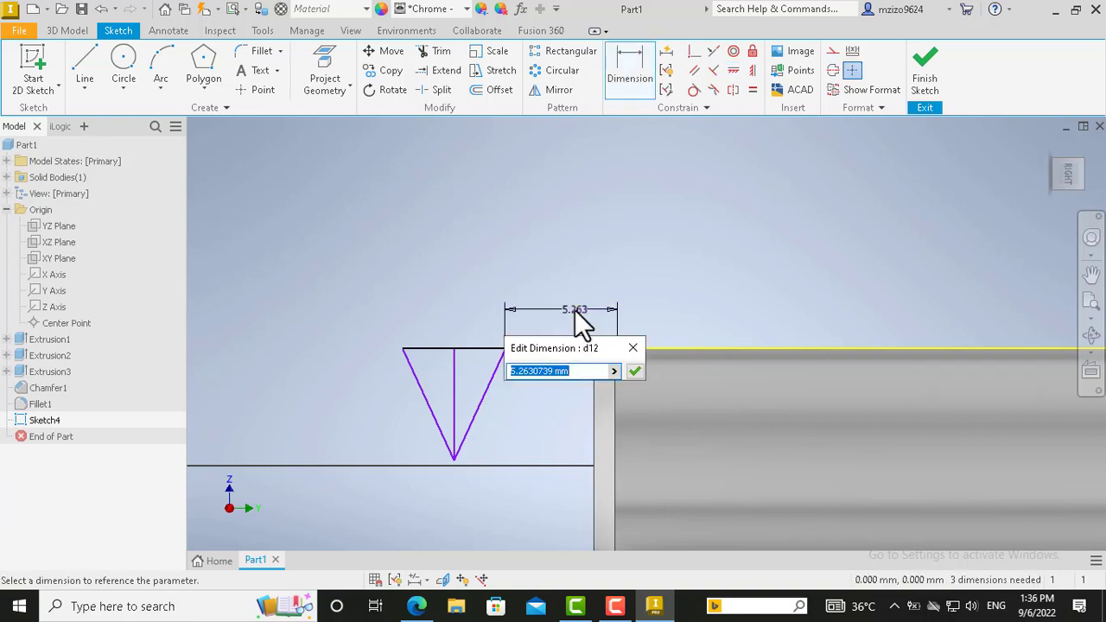
{"action": "type", "text": "2"}
{"action": "key", "text": "Return"}
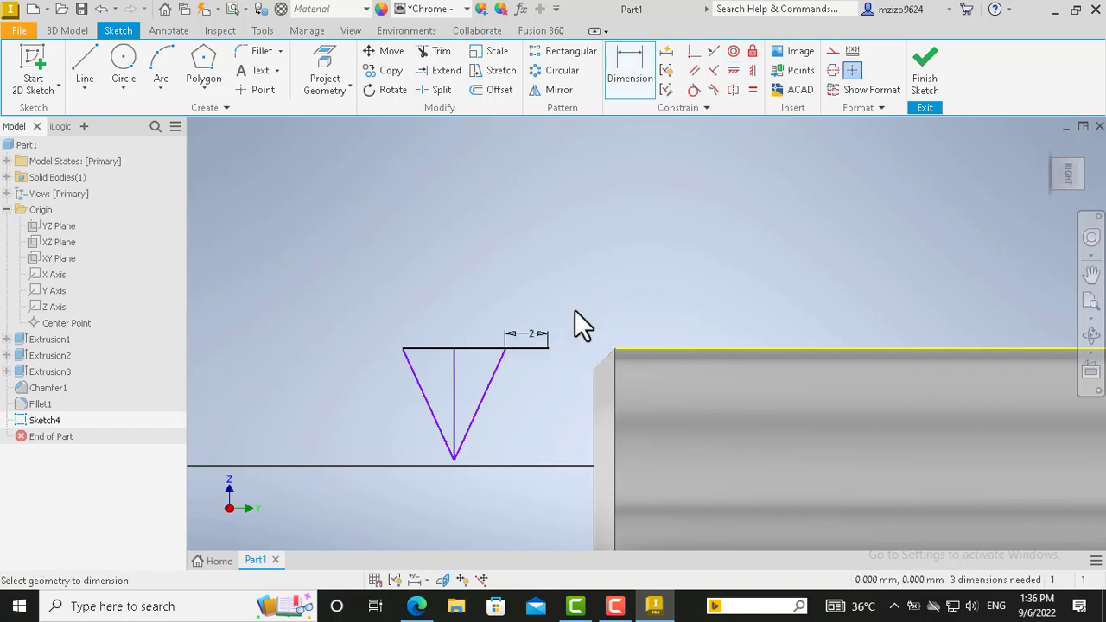
{"action": "left_click", "coordinate": [101, 9]}
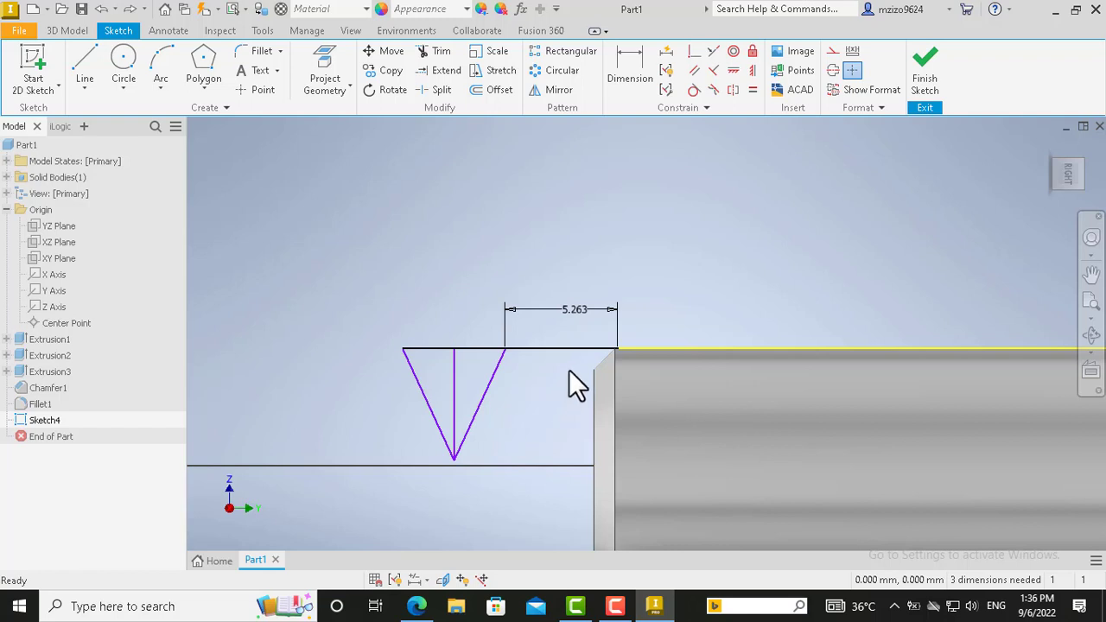
{"action": "left_click", "coordinate": [101, 8]}
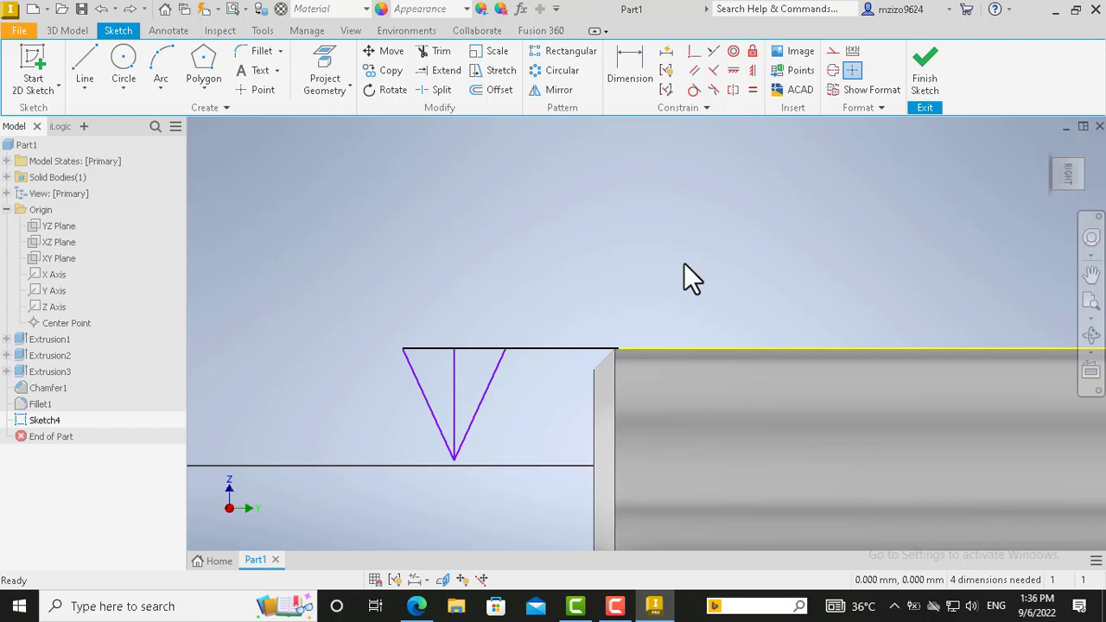
Step: Convert the line linking the triangle to the shank and the triangle's vertical centre line to construction lines
{"action": "left_click", "coordinate": [566, 348]}
{"action": "right_click", "coordinate": [577, 346]}
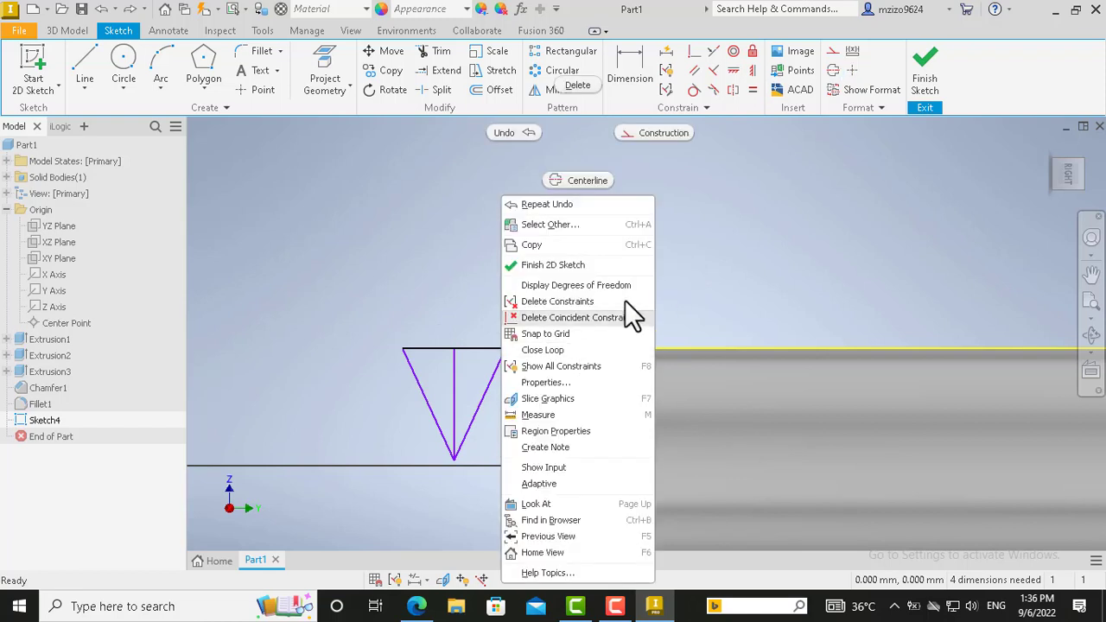
{"action": "left_click", "coordinate": [658, 139]}
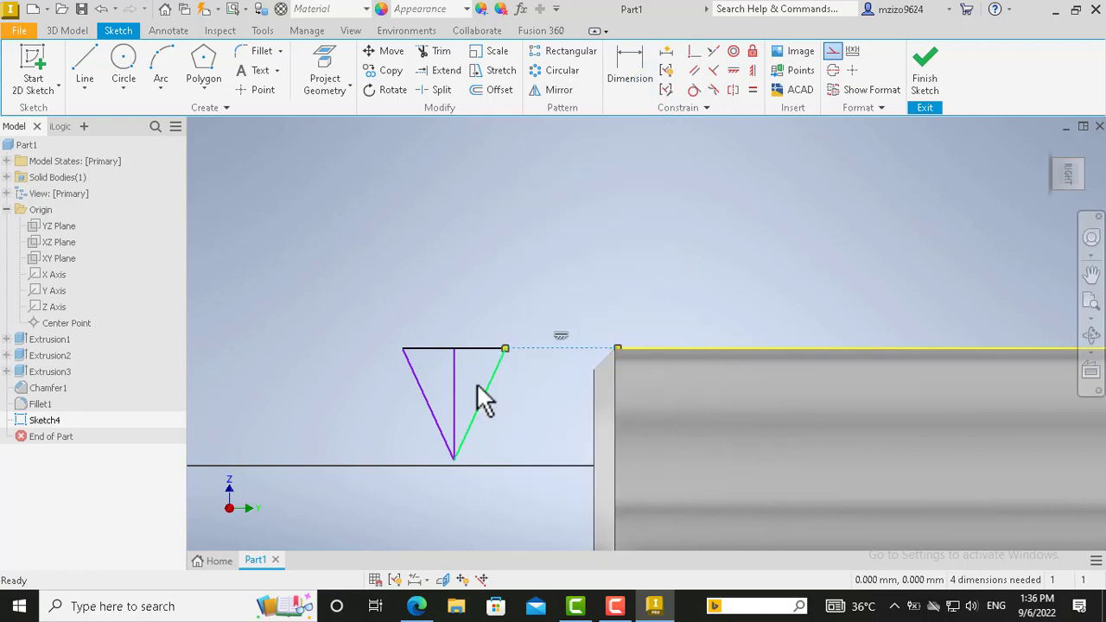
{"action": "left_click", "coordinate": [457, 406]}
{"action": "right_click", "coordinate": [456, 393]}
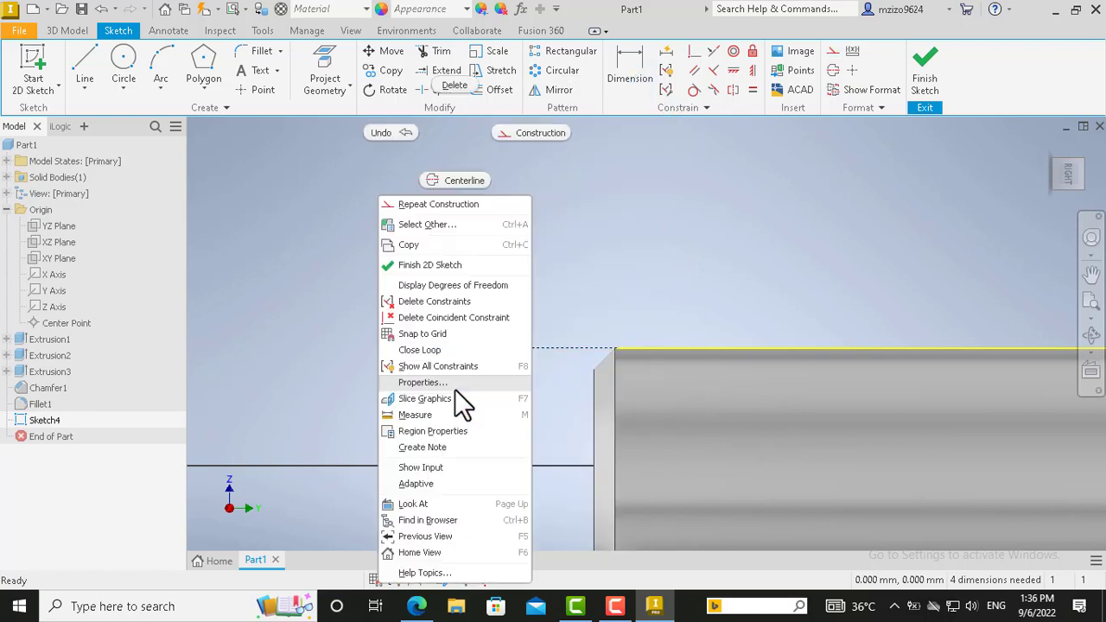
{"action": "left_click", "coordinate": [540, 136]}
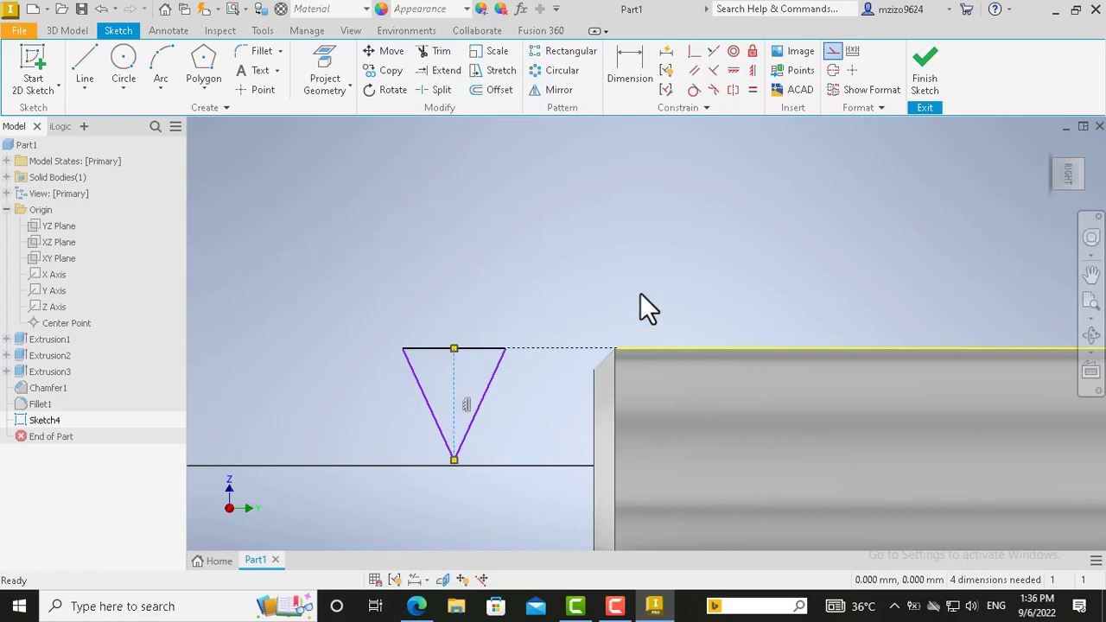
Step: Add a 2 mm horizontal dimension between the triangle's upper corner nearest the shank and the shank's upper edge at the chamfer
{"action": "left_click", "coordinate": [624, 80]}
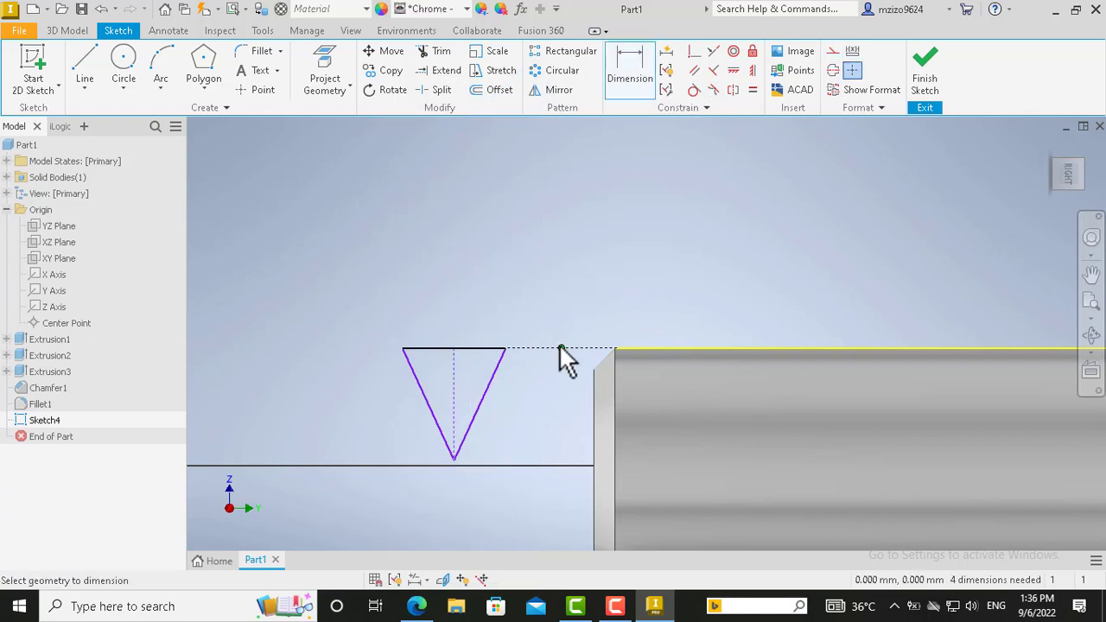
{"action": "key", "text": "Escape"}
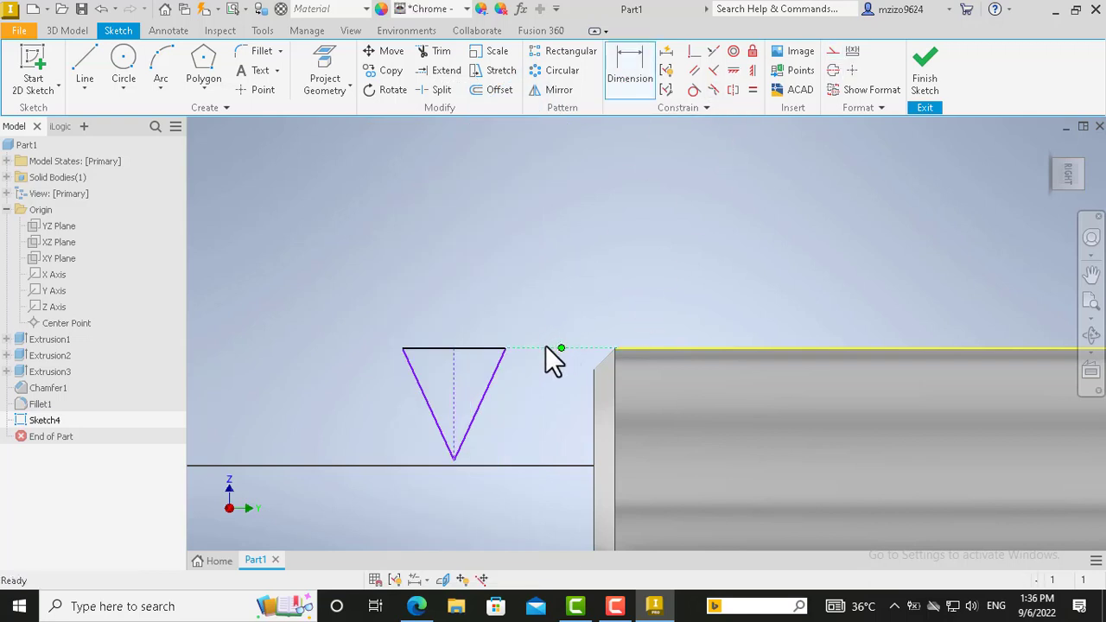
{"action": "left_click", "coordinate": [644, 84]}
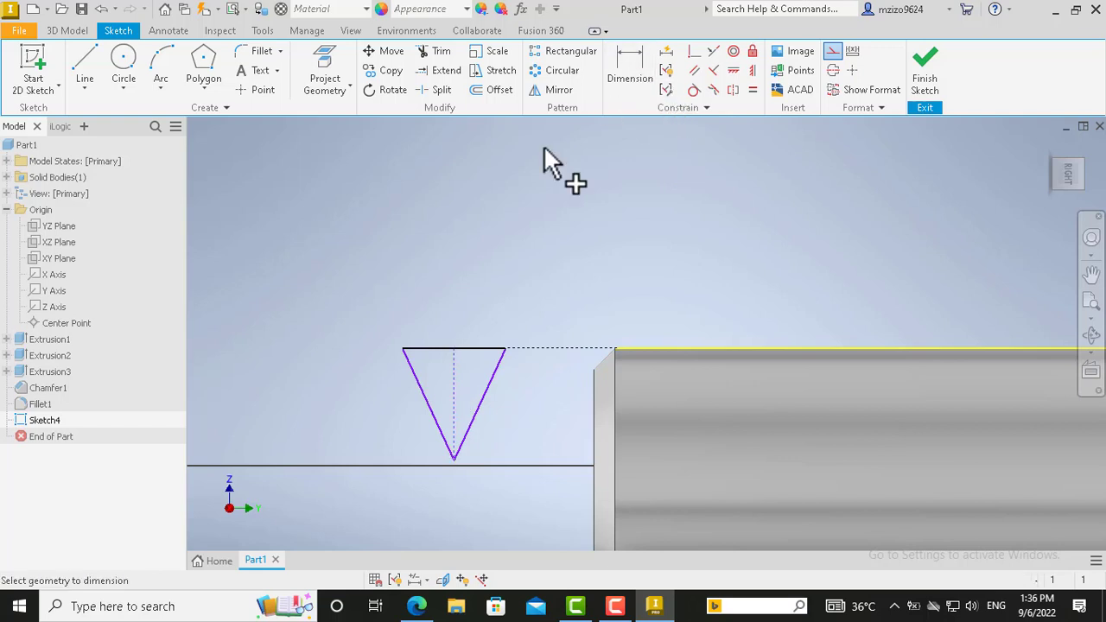
{"action": "left_click", "coordinate": [506, 349]}
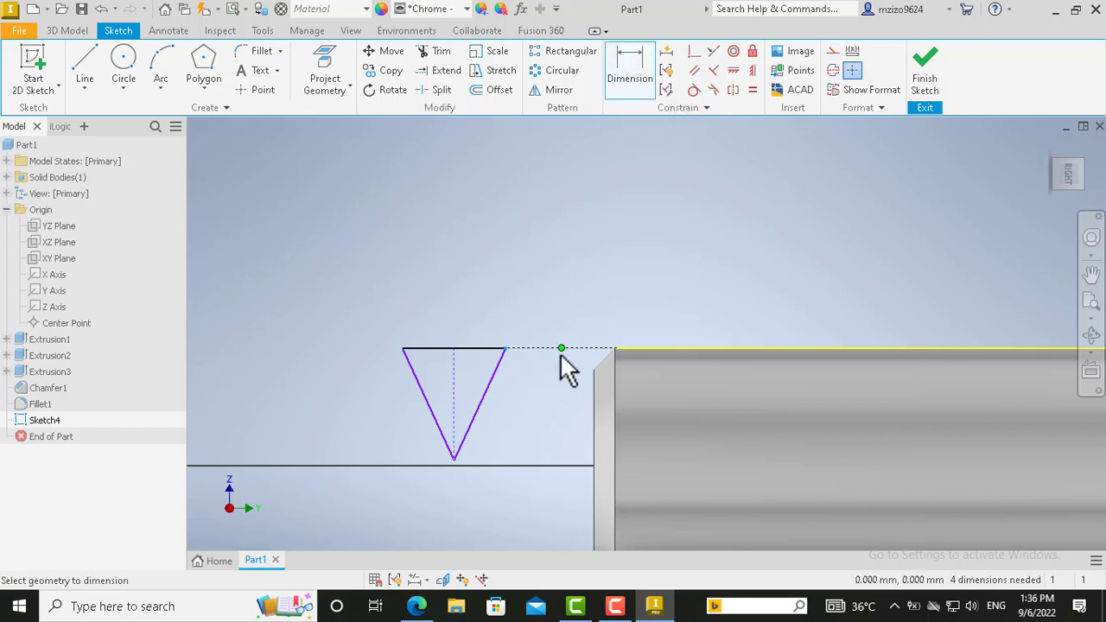
{"action": "left_click", "coordinate": [613, 346]}
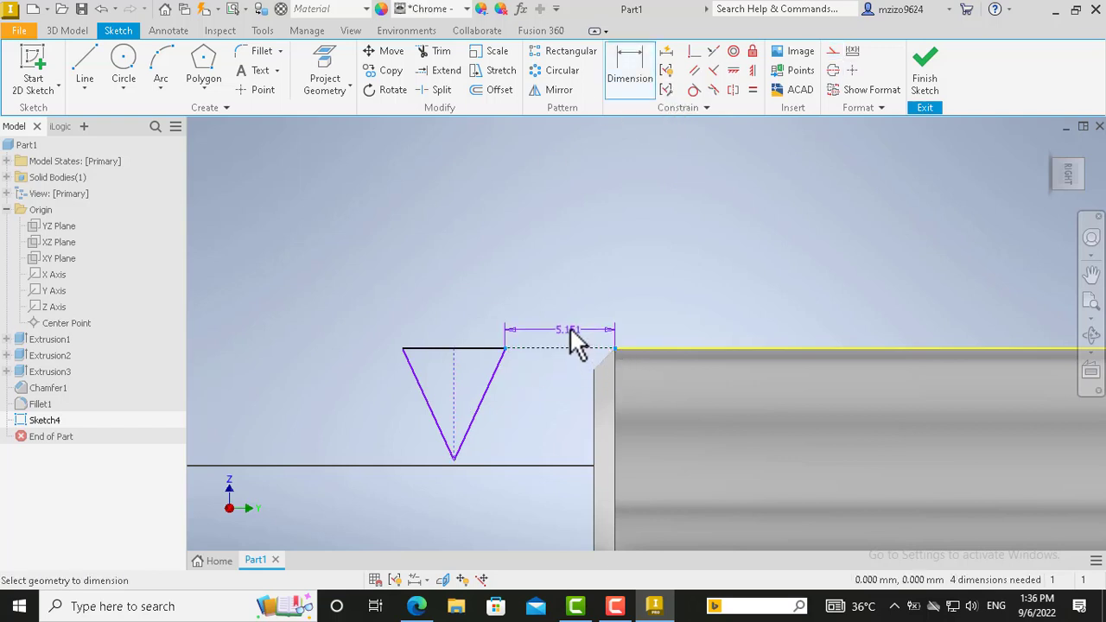
{"action": "left_click", "coordinate": [561, 323]}
{"action": "type", "text": "2"}
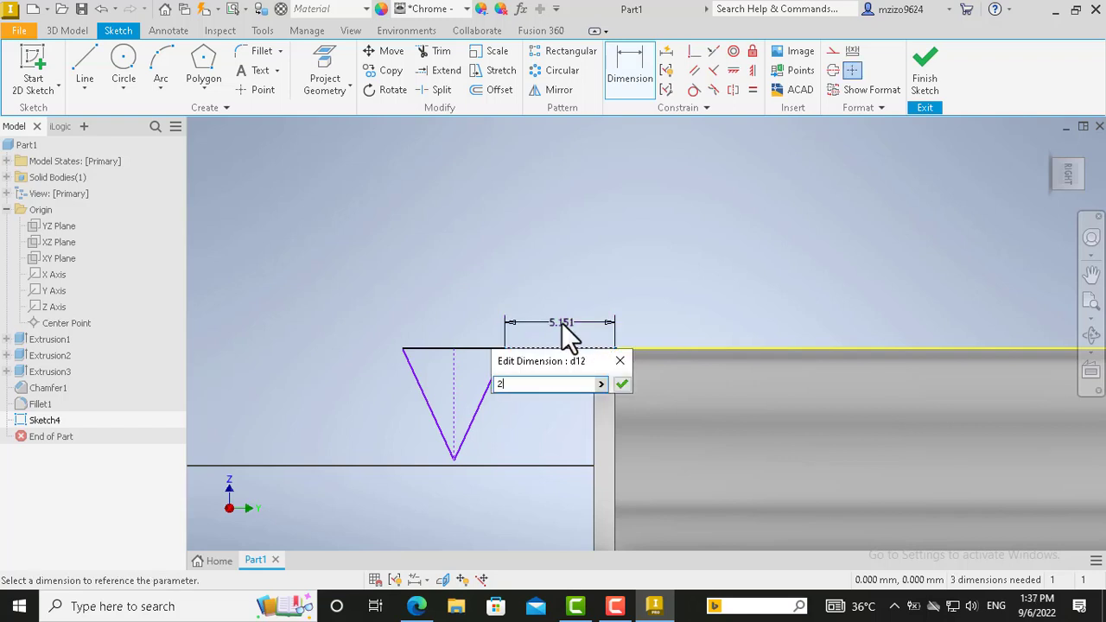
{"action": "key", "text": "Return"}
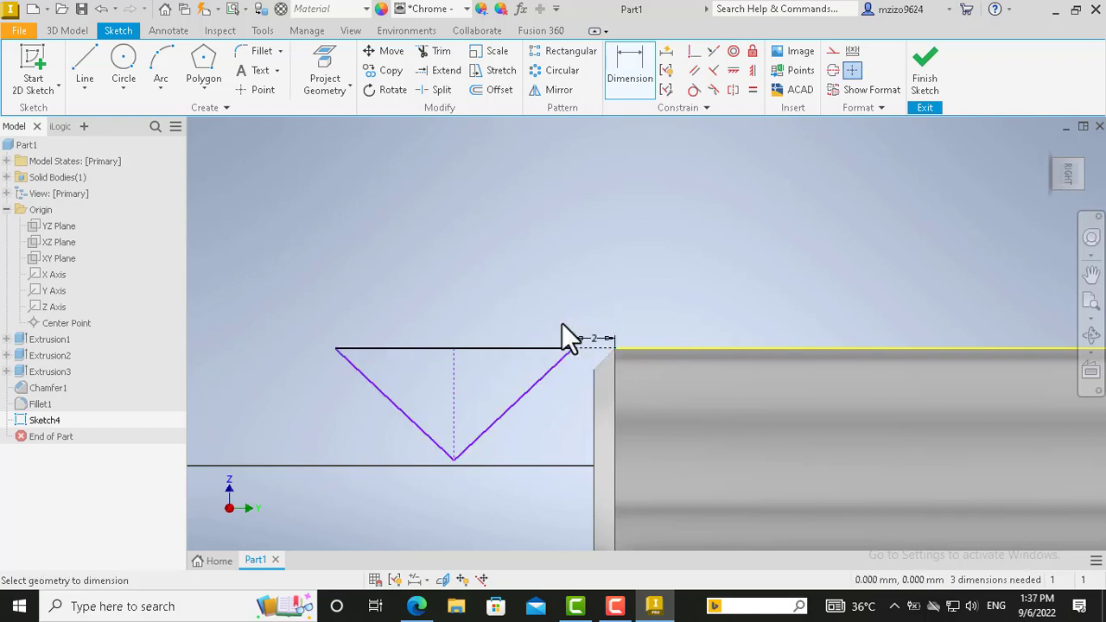
{"action": "key", "text": "Escape"}
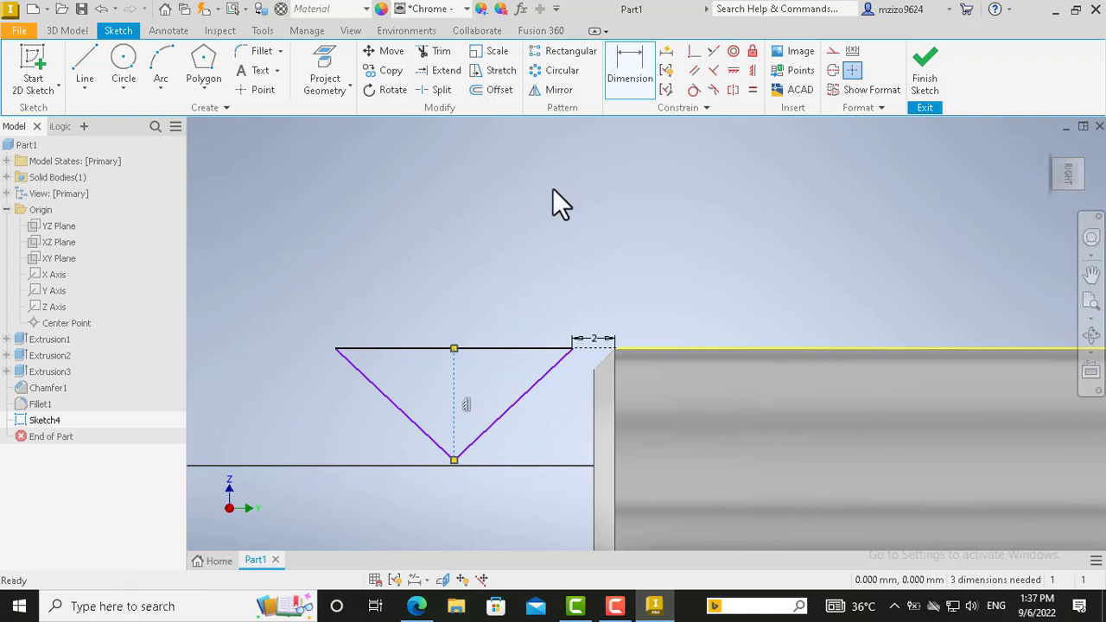
Step: Dimension the triangle's horizontal upper side to 1.7 mm
{"action": "left_click", "coordinate": [629, 62]}
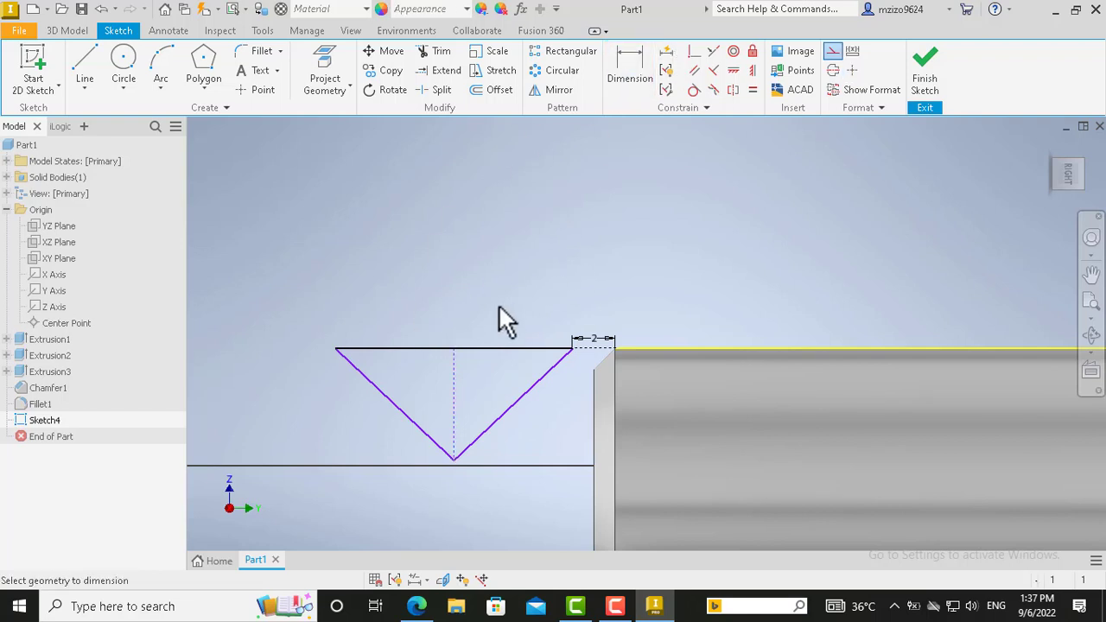
{"action": "left_click", "coordinate": [490, 339]}
{"action": "left_click", "coordinate": [466, 304]}
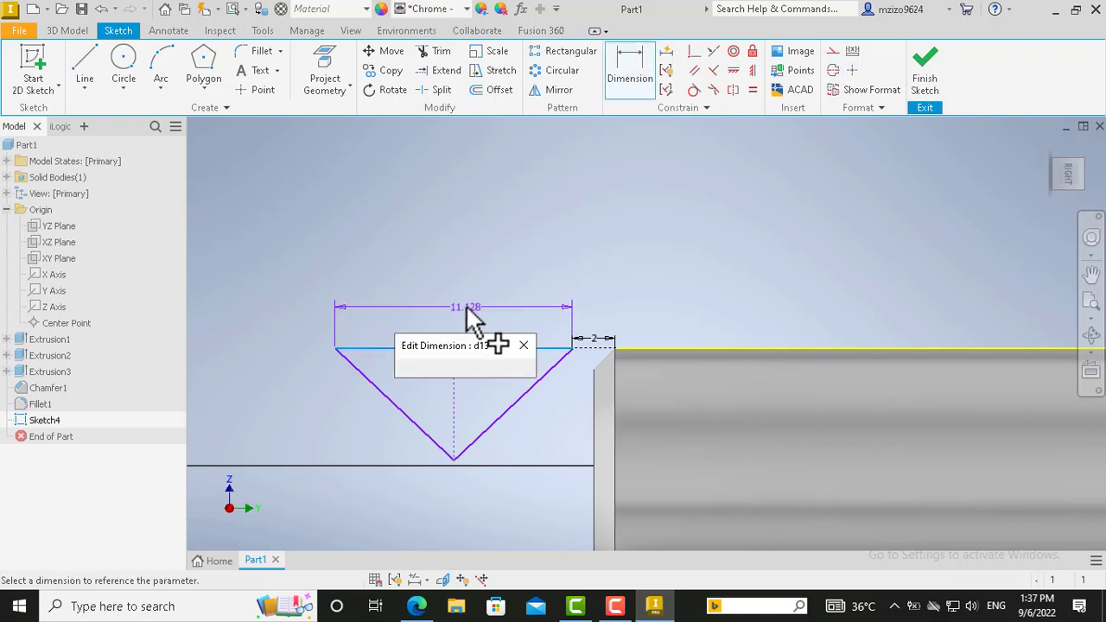
{"action": "type", "text": "1.7"}
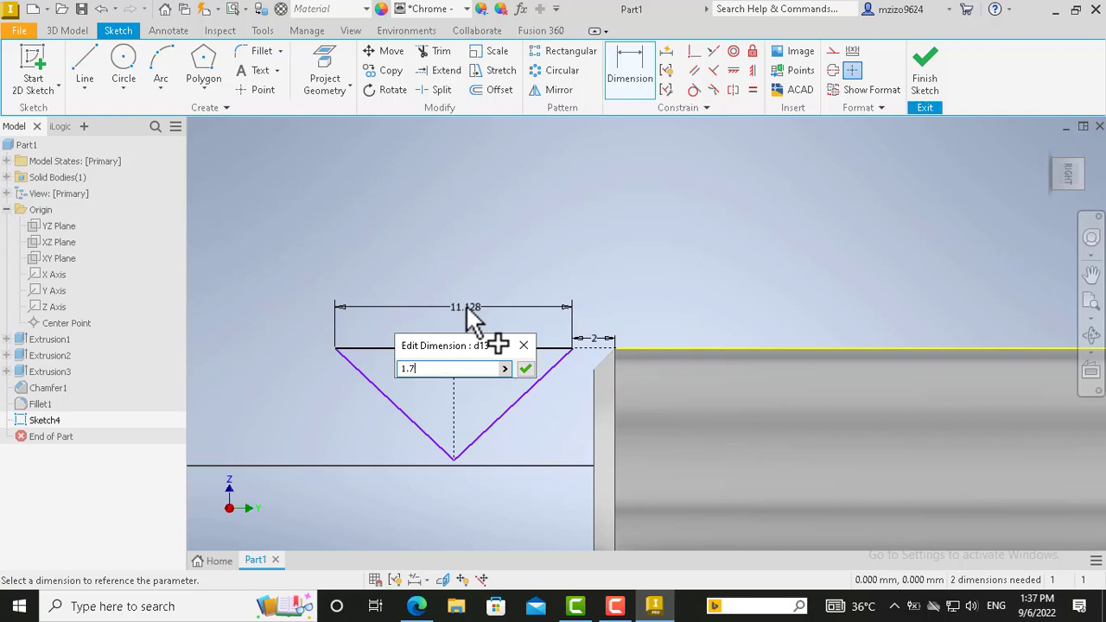
{"action": "key", "text": "Return"}
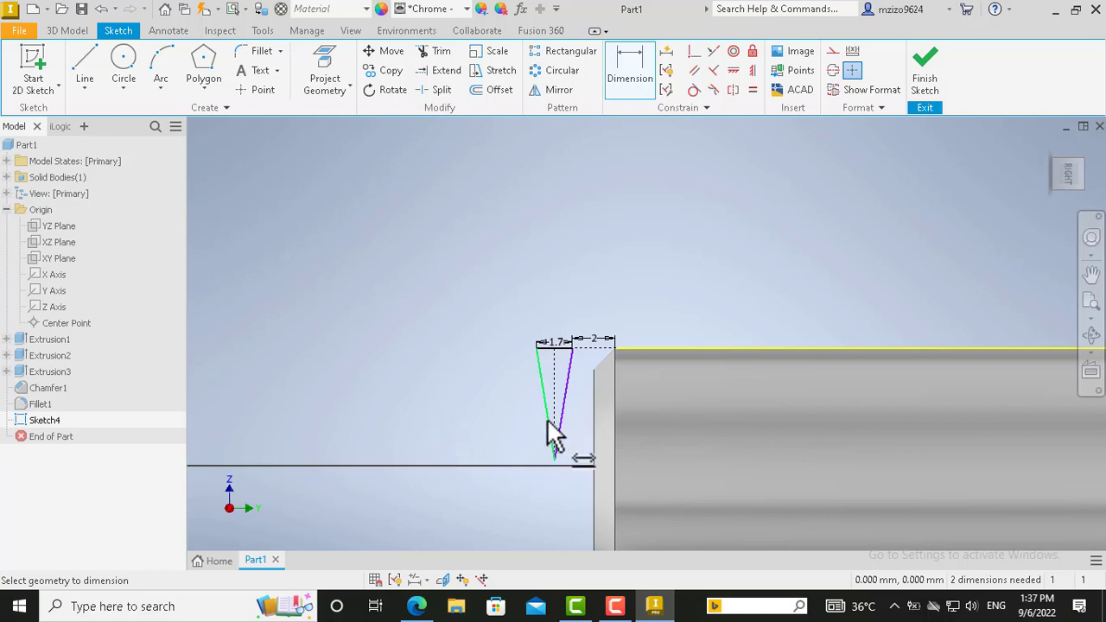
{"action": "key", "text": "Escape"}
Step: Dimension the angle between the triangle's two slanted sides to 60 degrees
{"action": "left_click", "coordinate": [629, 76]}
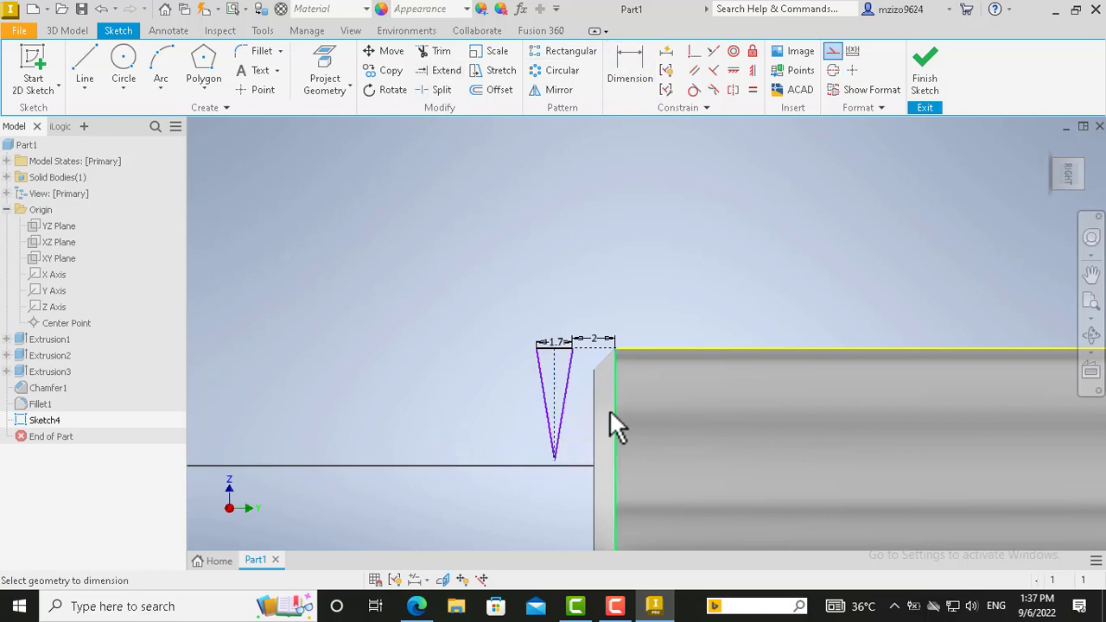
{"action": "left_click", "coordinate": [558, 429]}
{"action": "left_click", "coordinate": [551, 441]}
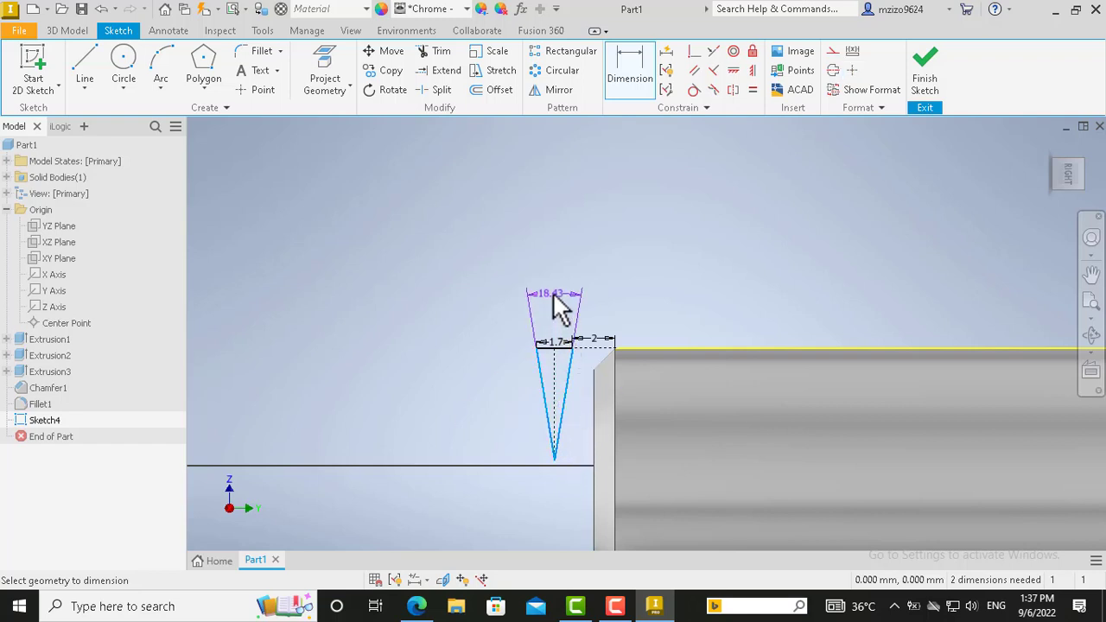
{"action": "left_click", "coordinate": [562, 304]}
{"action": "type", "text": "60"}
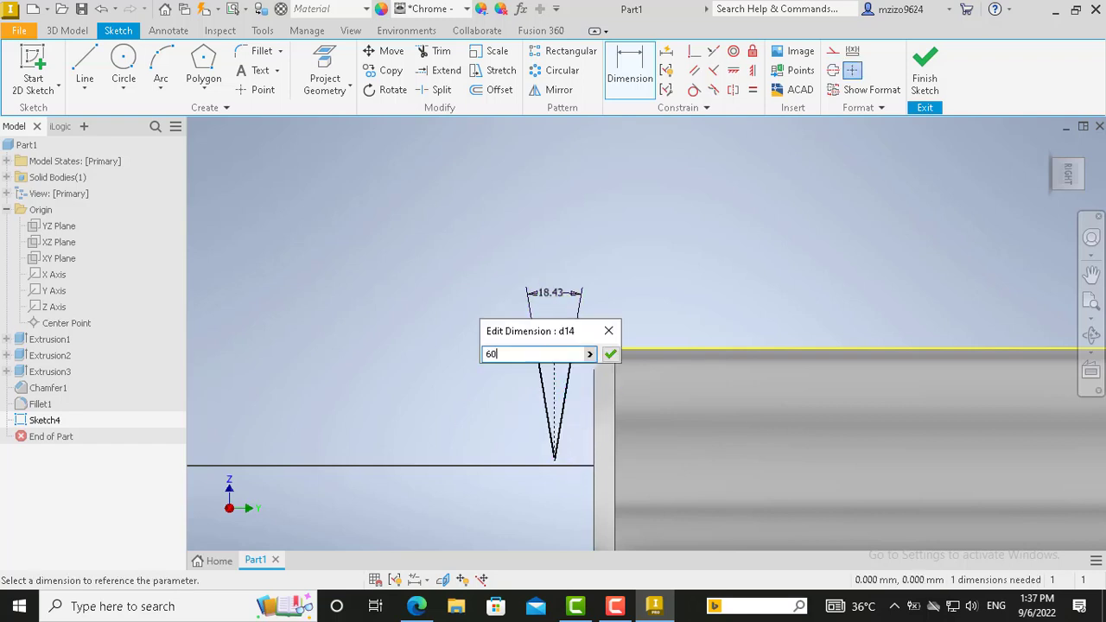
{"action": "key", "text": "Return"}
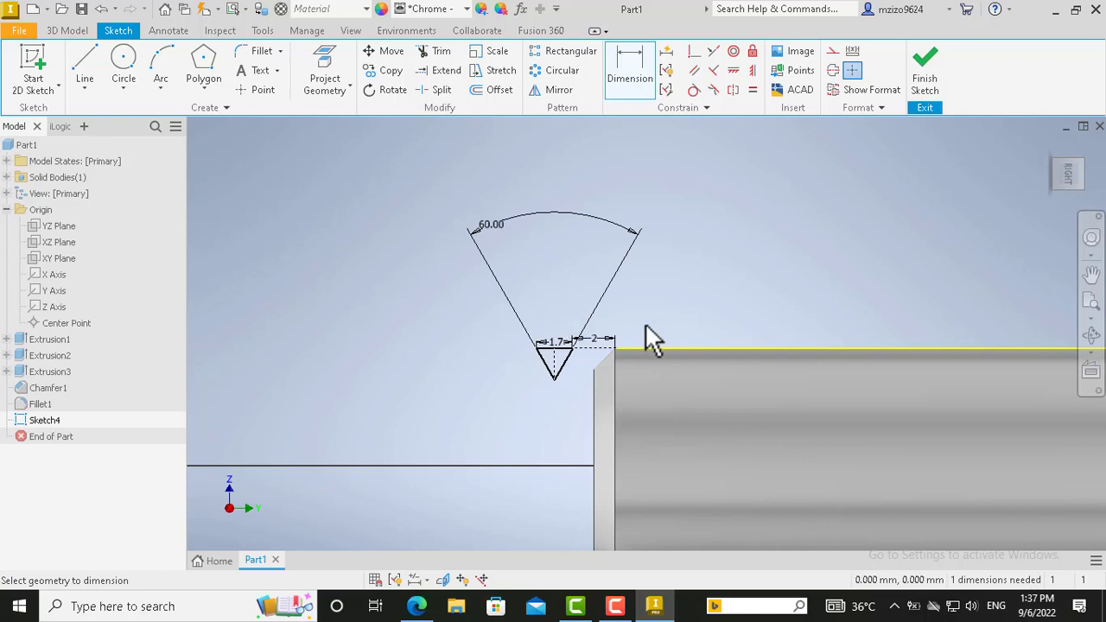
Step: Round the triangle's lower tip with a 0.2 mm sketch fillet and finish the sketch
{"action": "scroll", "coordinate": [570, 384], "scroll_direction": "down", "scroll_amount": 3}
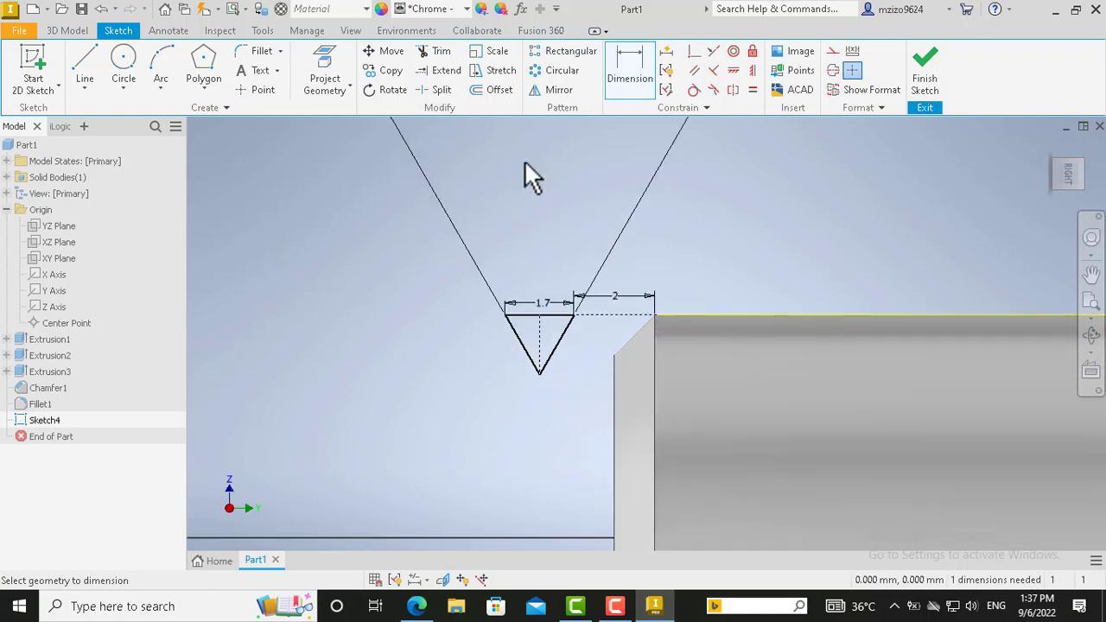
{"action": "left_click", "coordinate": [280, 51]}
{"action": "left_click", "coordinate": [270, 74]}
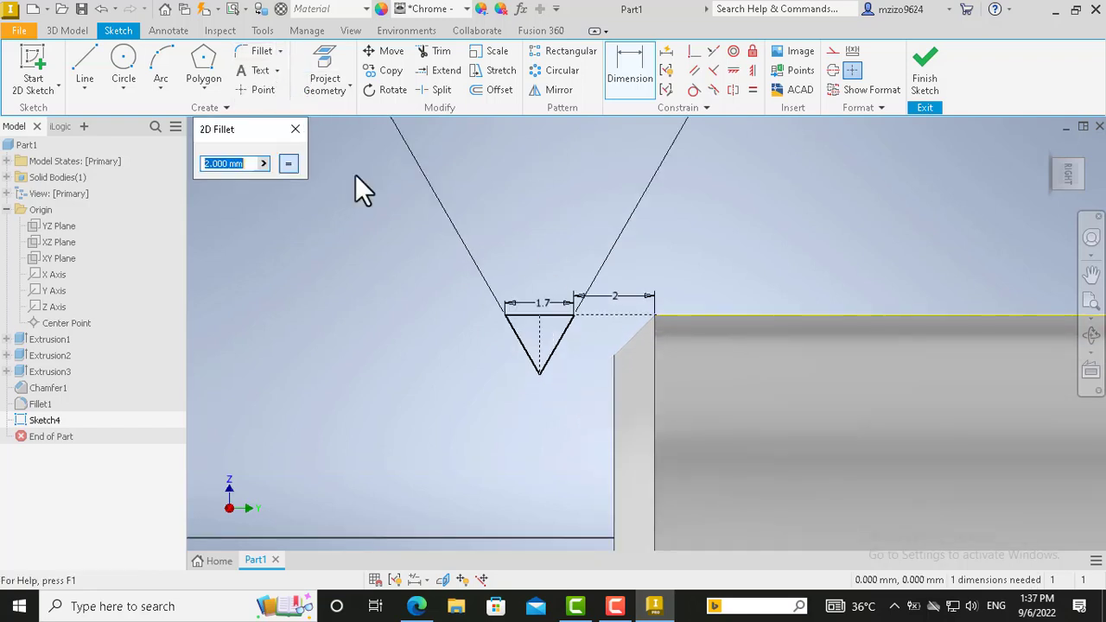
{"action": "scroll", "coordinate": [545, 362], "scroll_direction": "down", "scroll_amount": 4}
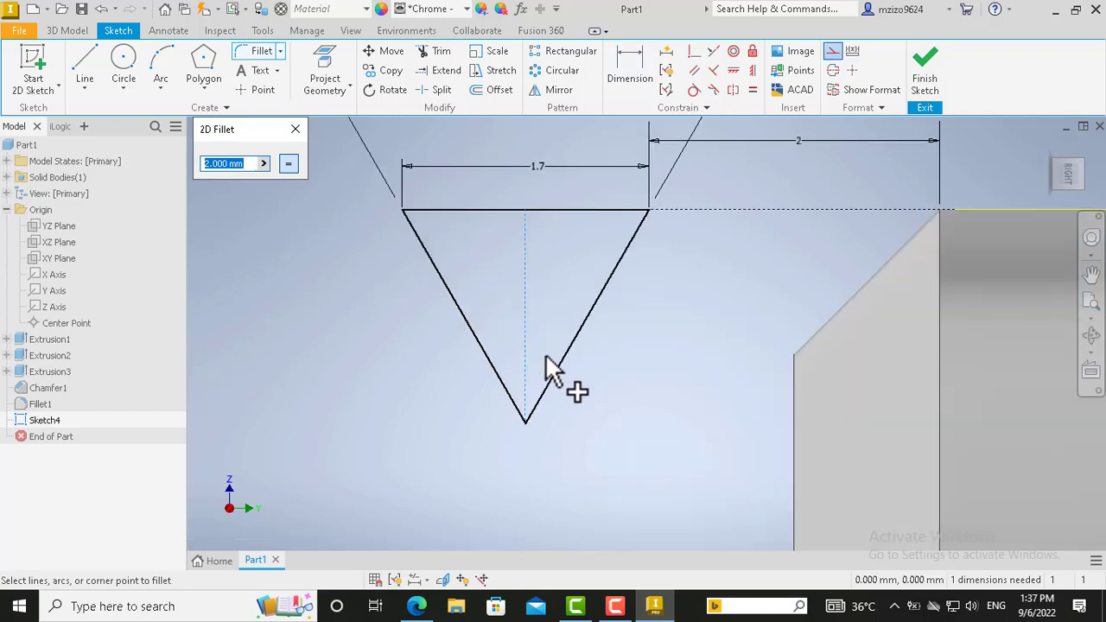
{"action": "type", "text": "0.2"}
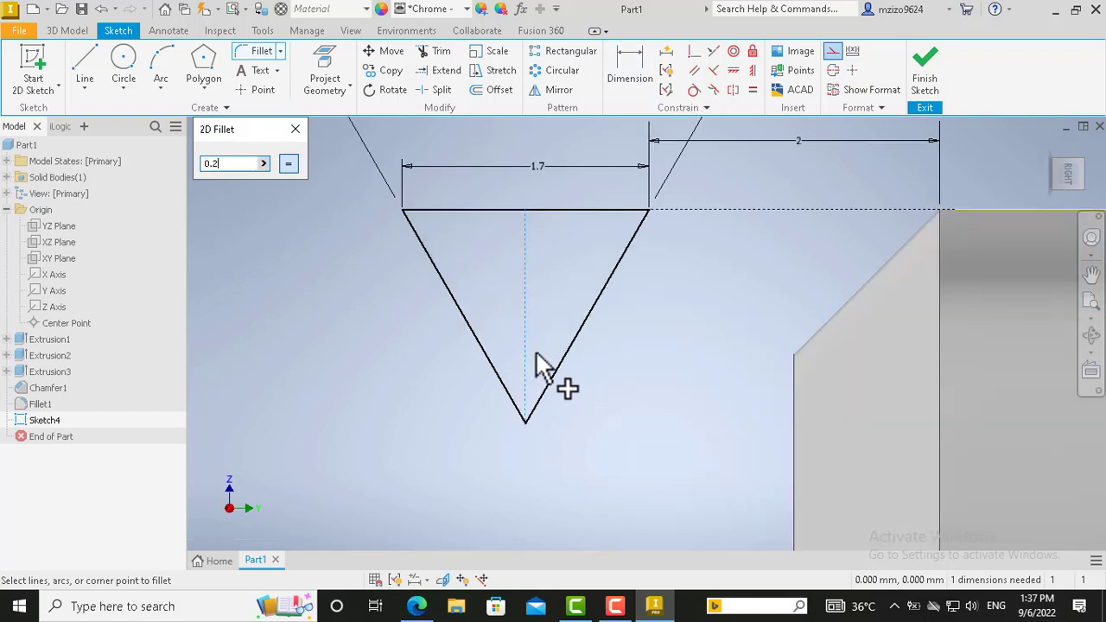
{"action": "left_click", "coordinate": [516, 399]}
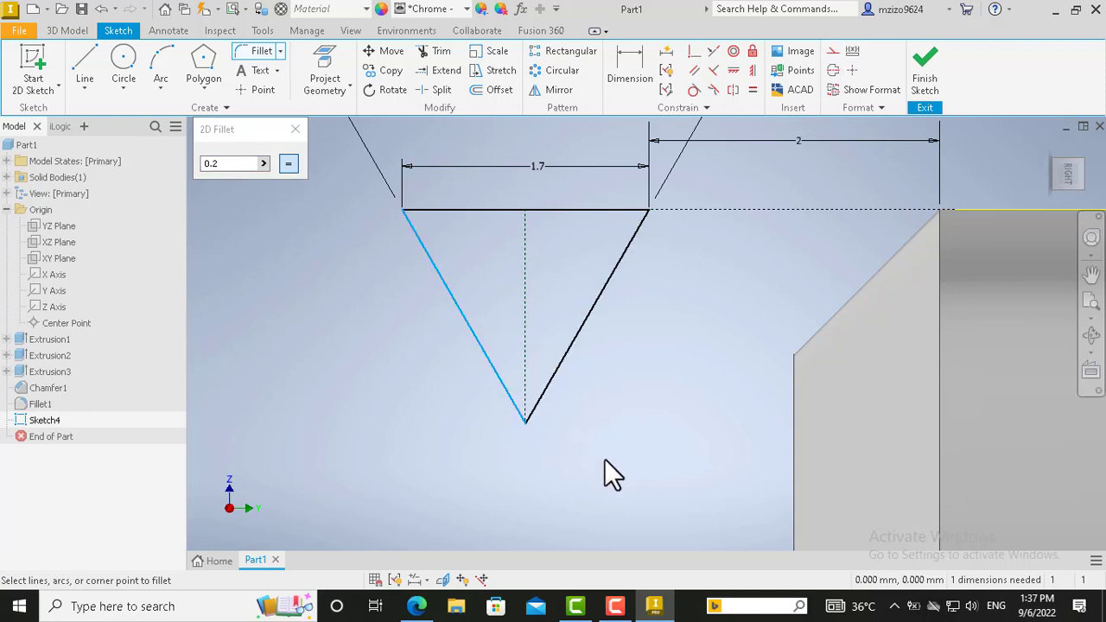
{"action": "left_click", "coordinate": [541, 397]}
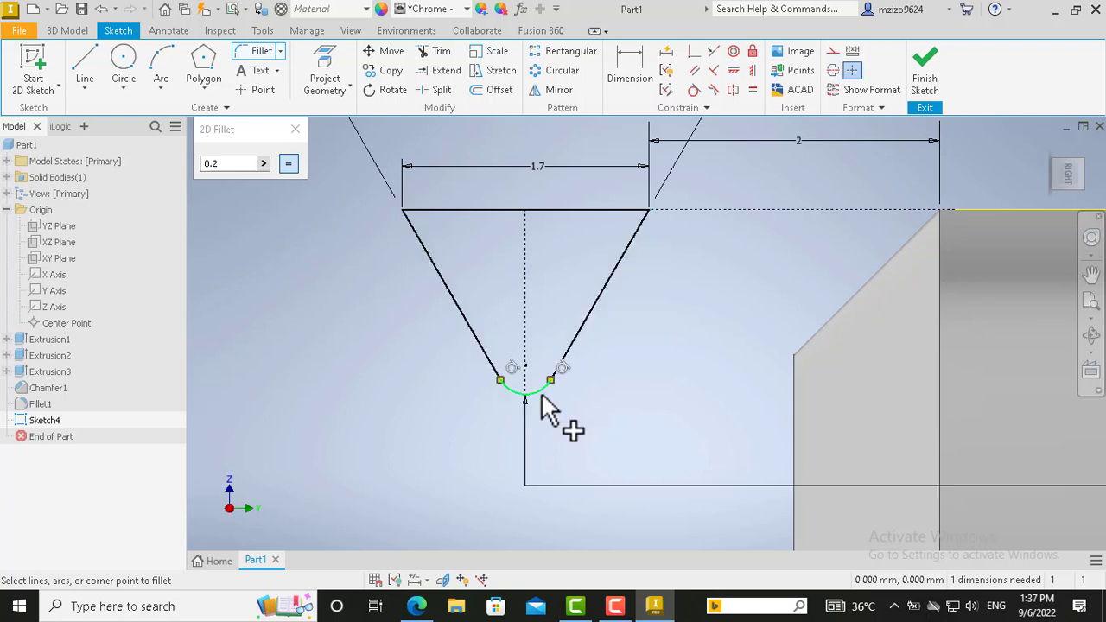
{"action": "left_click", "coordinate": [295, 128]}
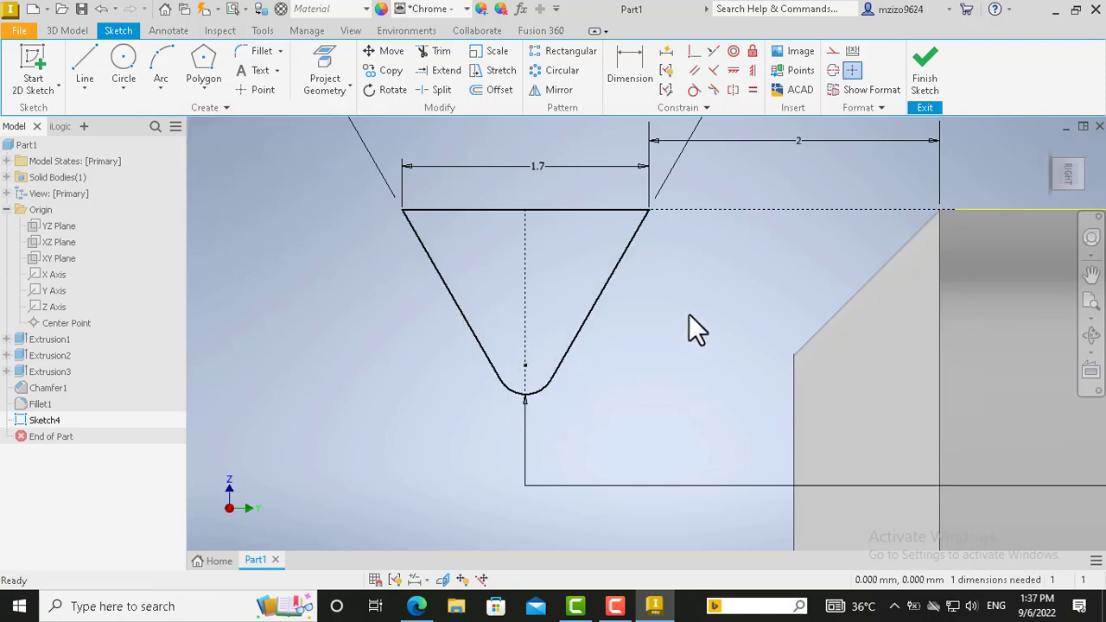
{"action": "scroll", "coordinate": [689, 316], "scroll_direction": "down", "scroll_amount": 3}
{"action": "scroll", "coordinate": [706, 305], "scroll_direction": "down", "scroll_amount": 2}
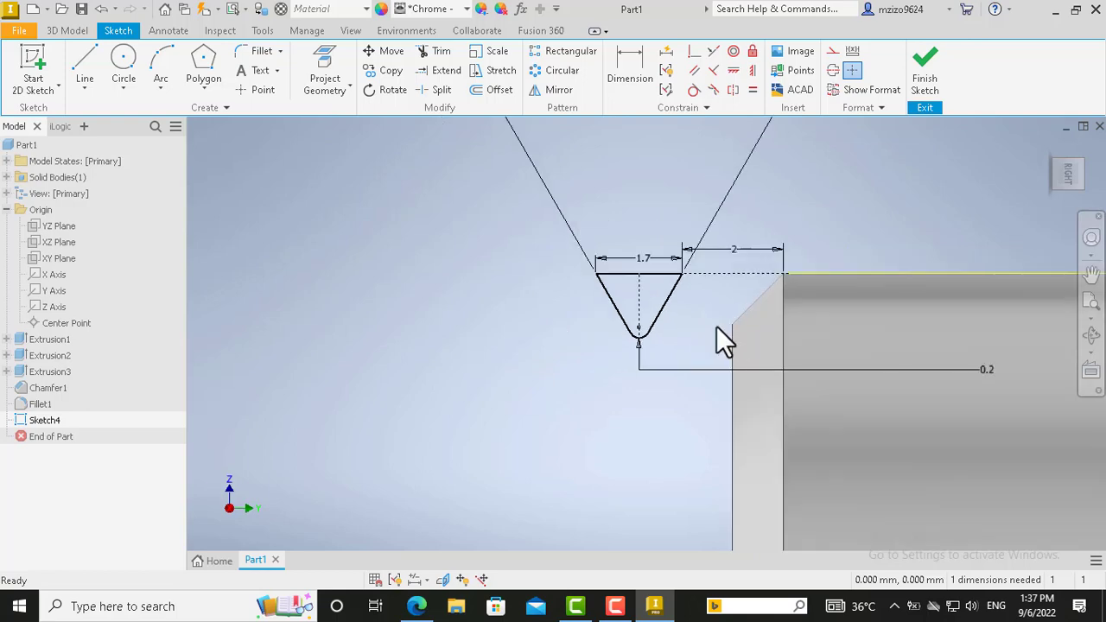
{"action": "left_click", "coordinate": [933, 71]}
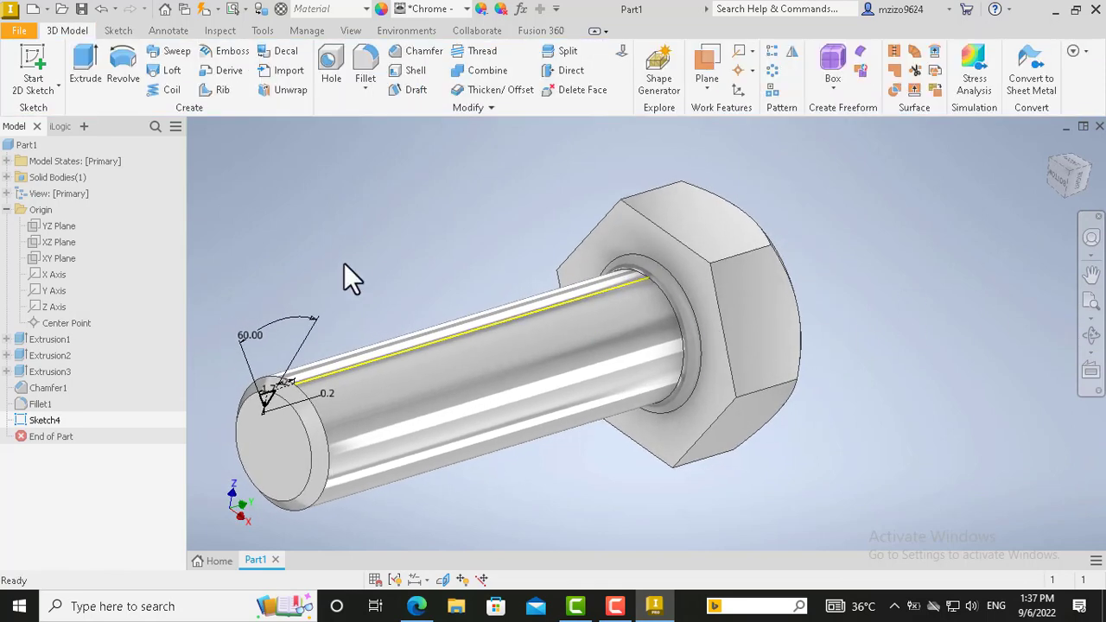
Step: Cut the thread into the shank with a Coil of the triangular profile around the Y axis, 1.7 mm pitch and 40 mm height
{"action": "left_click", "coordinate": [154, 89]}
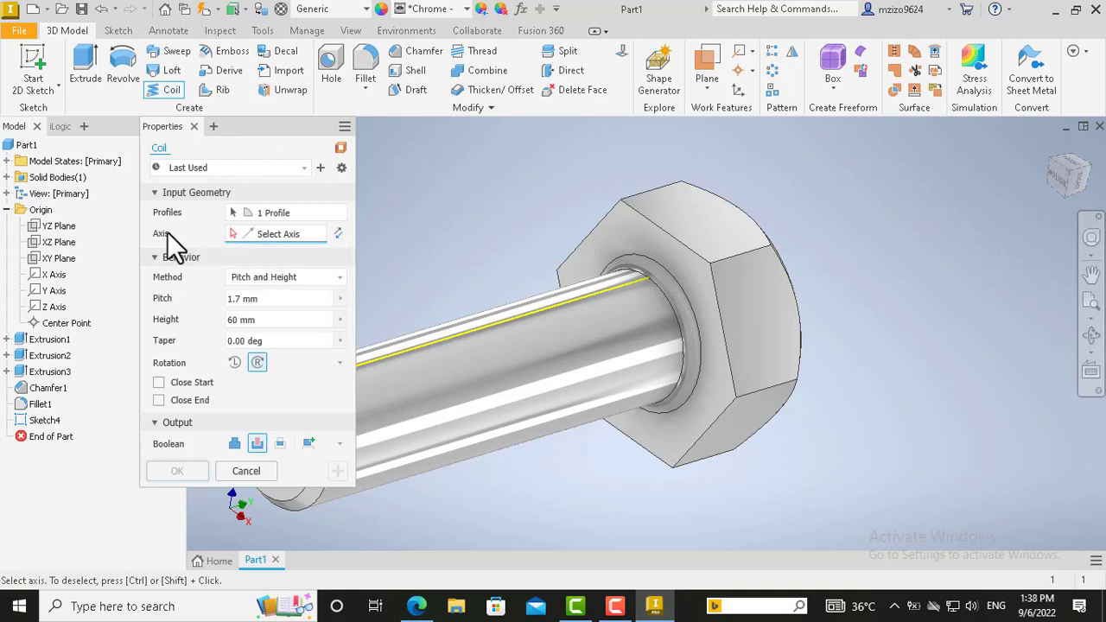
{"action": "left_click", "coordinate": [53, 291]}
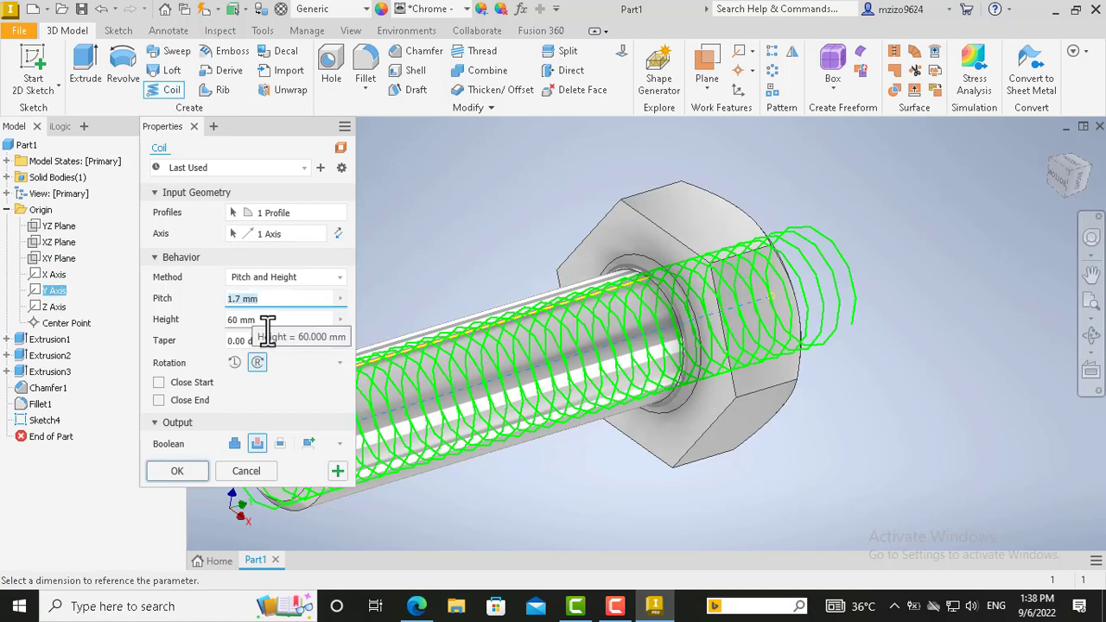
{"action": "double_click", "coordinate": [239, 319]}
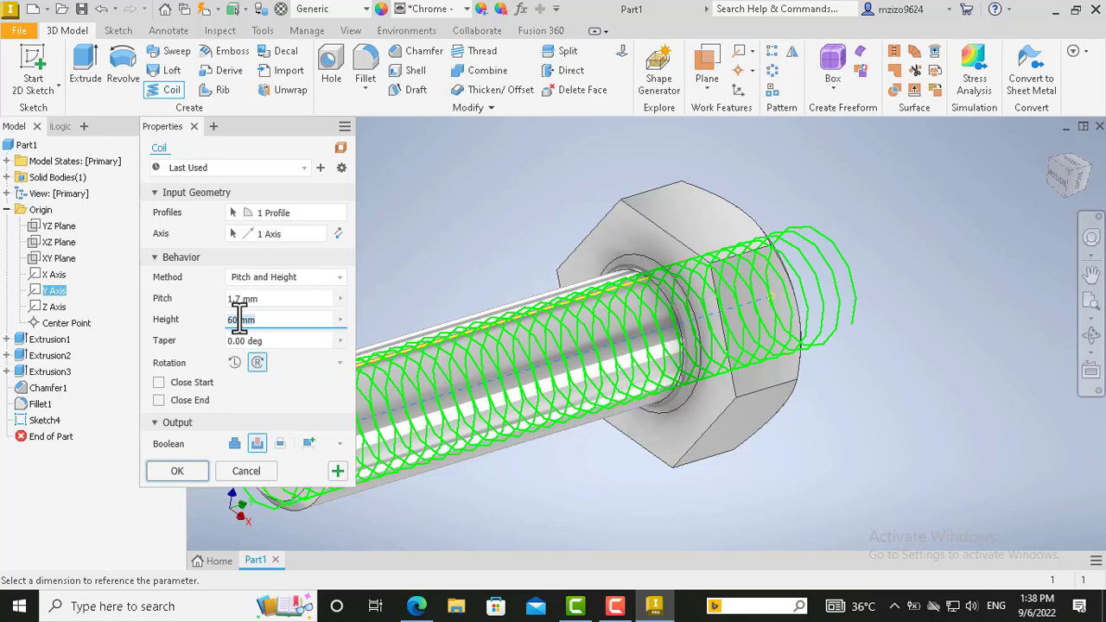
{"action": "type", "text": "40"}
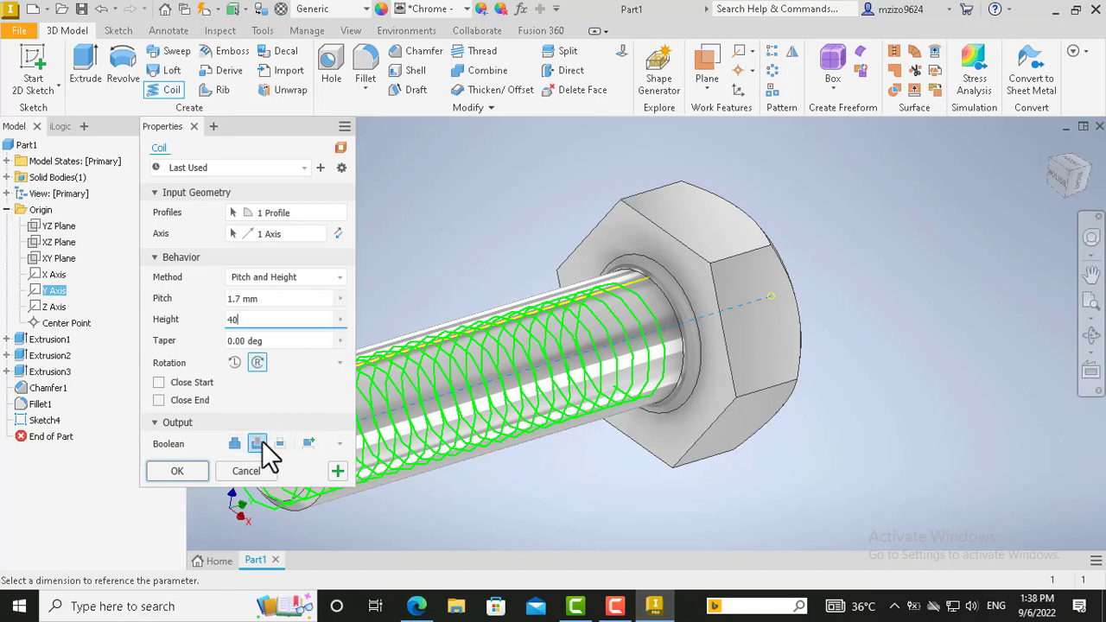
{"action": "left_click", "coordinate": [180, 470]}
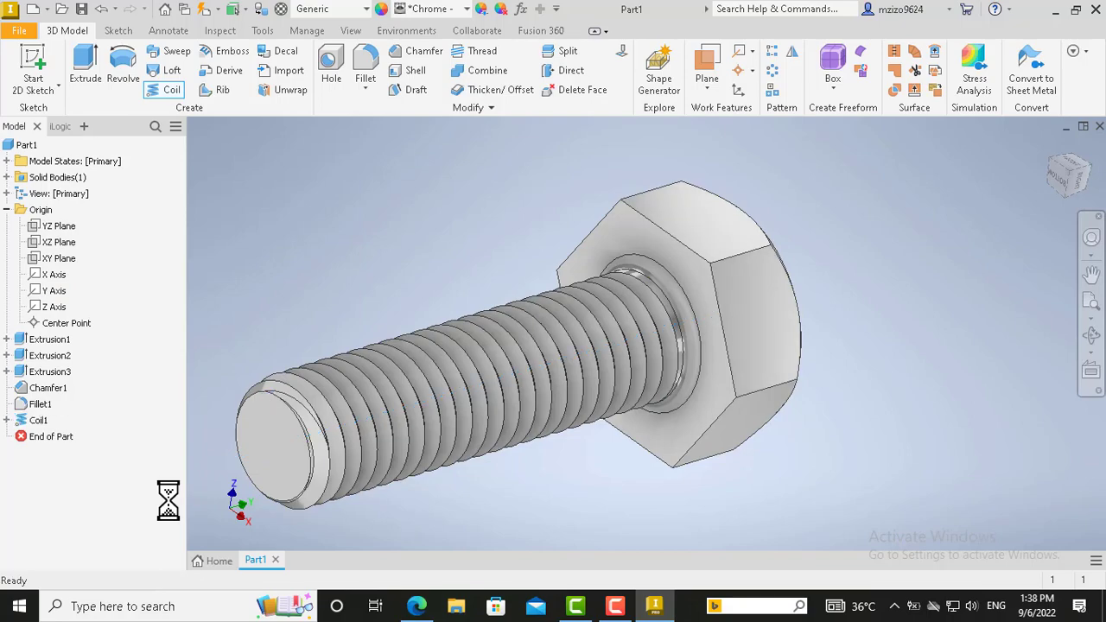
Step: Orbit around the bolt to examine the cut thread along the shank and the hex head
{"action": "left_click", "coordinate": [1091, 336]}
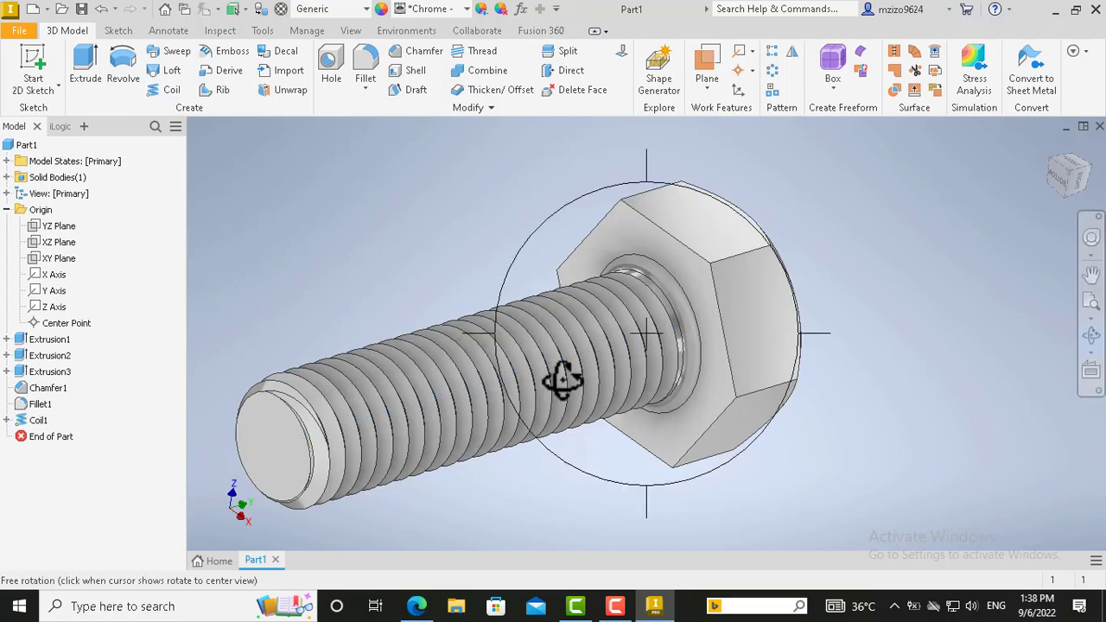
{"action": "left_click_drag", "start_coordinate": [565, 375], "coordinate": [492, 407]}
{"action": "scroll", "coordinate": [530, 420], "scroll_direction": "down", "scroll_amount": 2}
{"action": "scroll", "coordinate": [531, 420], "scroll_direction": "up", "scroll_amount": 3}
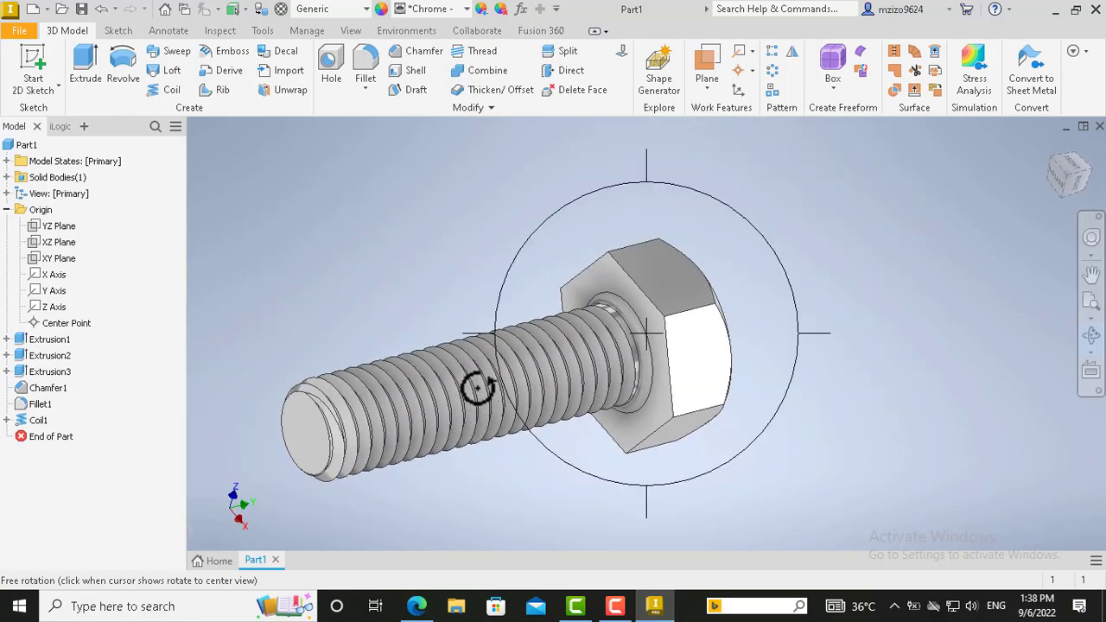
{"action": "left_click_drag", "start_coordinate": [544, 375], "coordinate": [464, 403]}
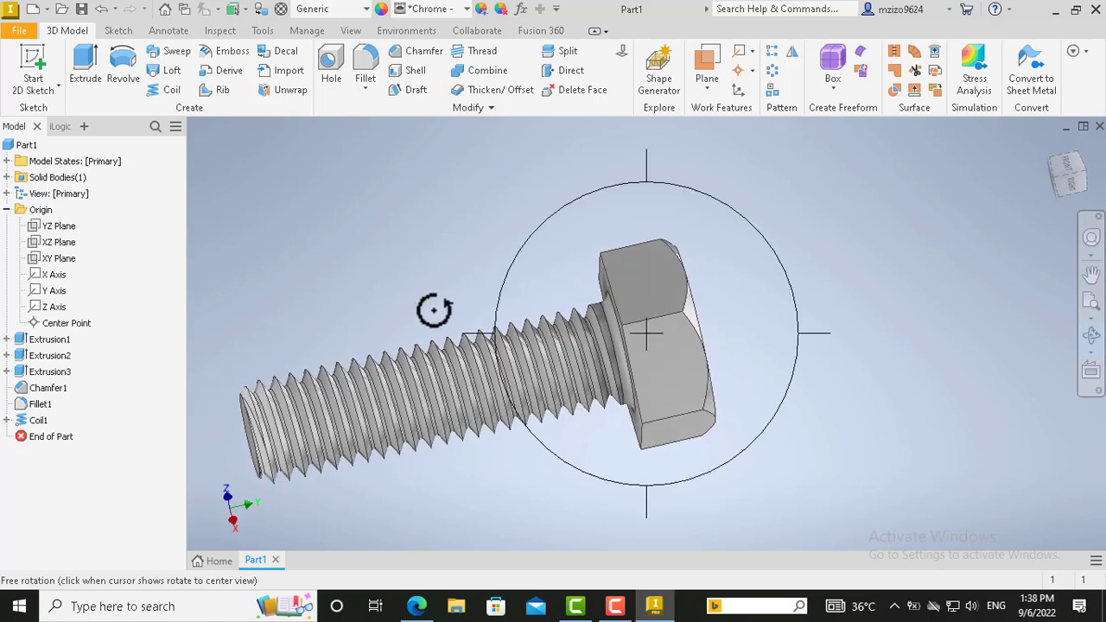
{"action": "key", "text": "Escape"}
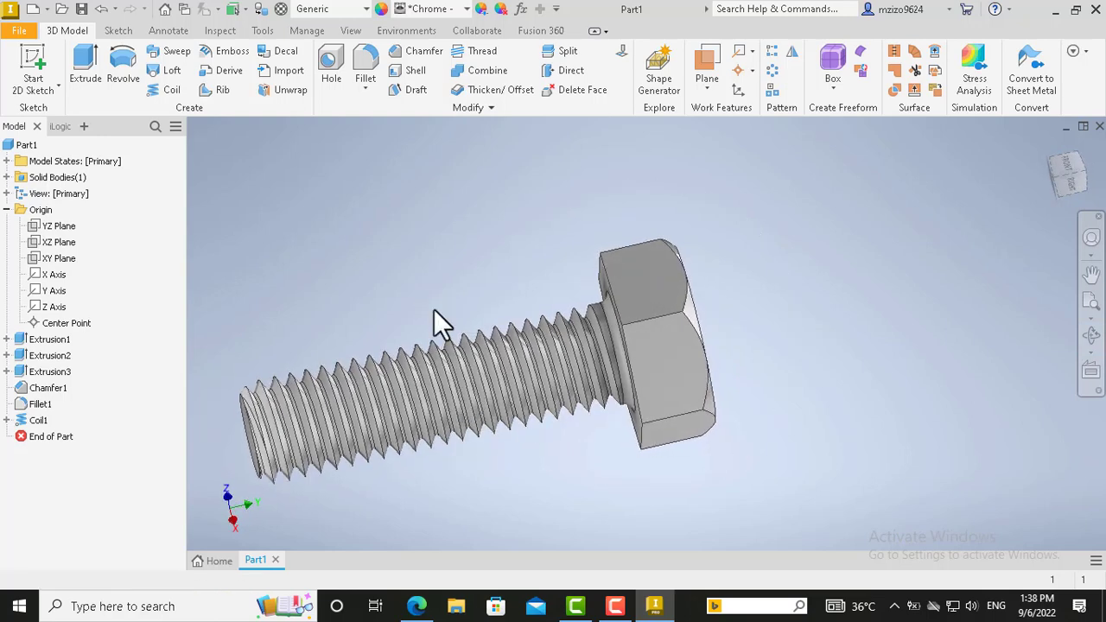
Step: Save the part in the Spring folder under the file name Bolt
{"action": "left_click", "coordinate": [19, 31]}
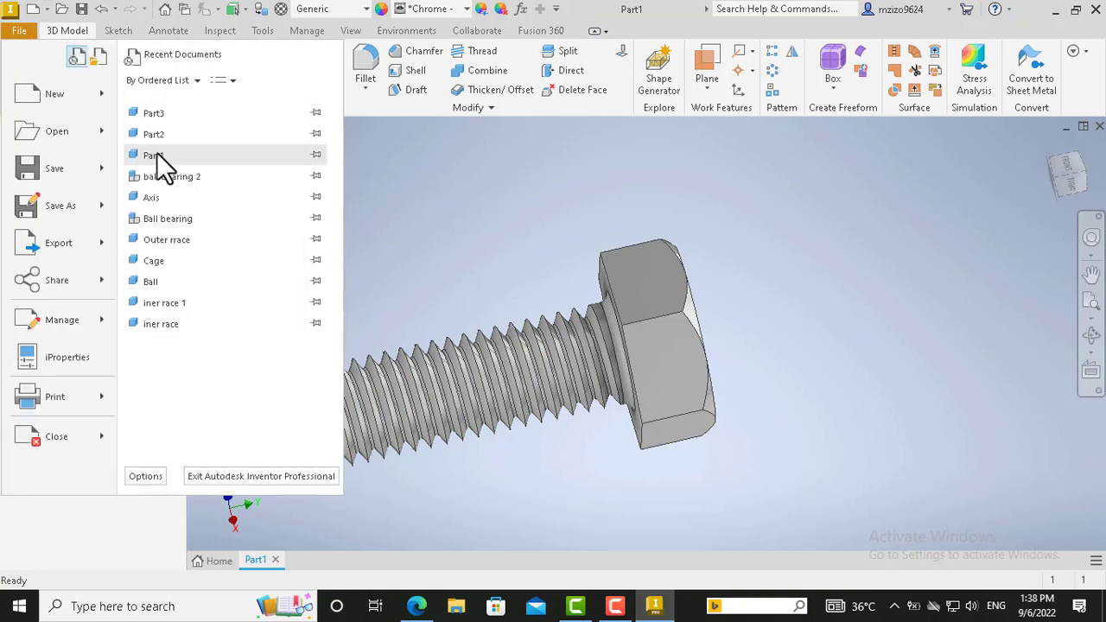
{"action": "left_click", "coordinate": [59, 166]}
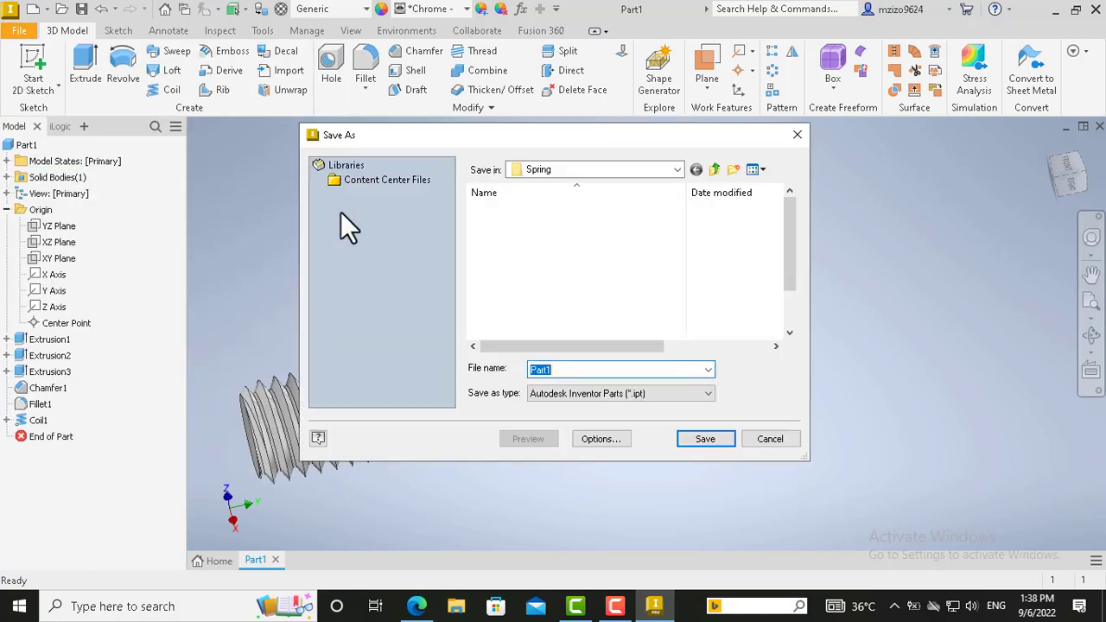
{"action": "type", "text": "Bolt"}
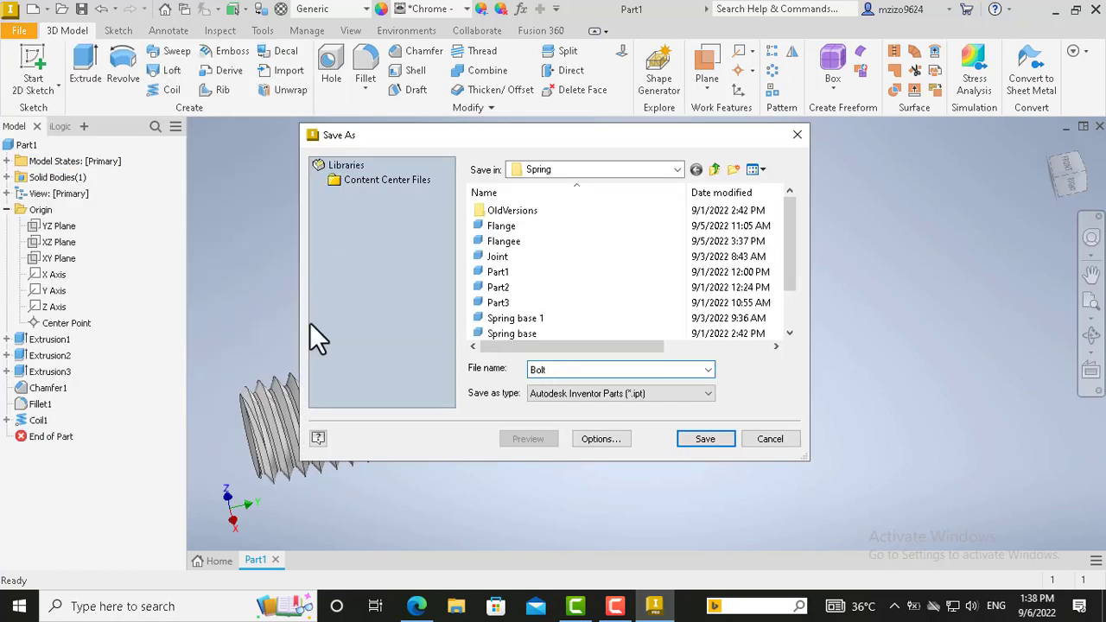
{"action": "left_click", "coordinate": [701, 442]}
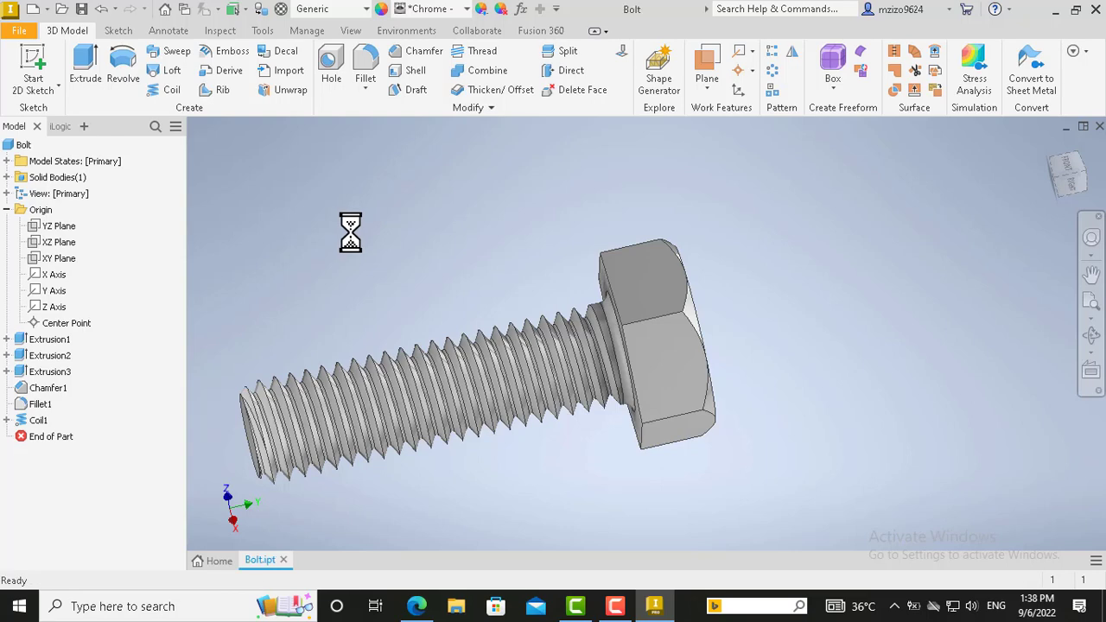
Step: Create a new part from the metric Standard (mm).ipt template and start a sketch on the horizontal XZ plane
{"action": "left_click", "coordinate": [36, 7]}
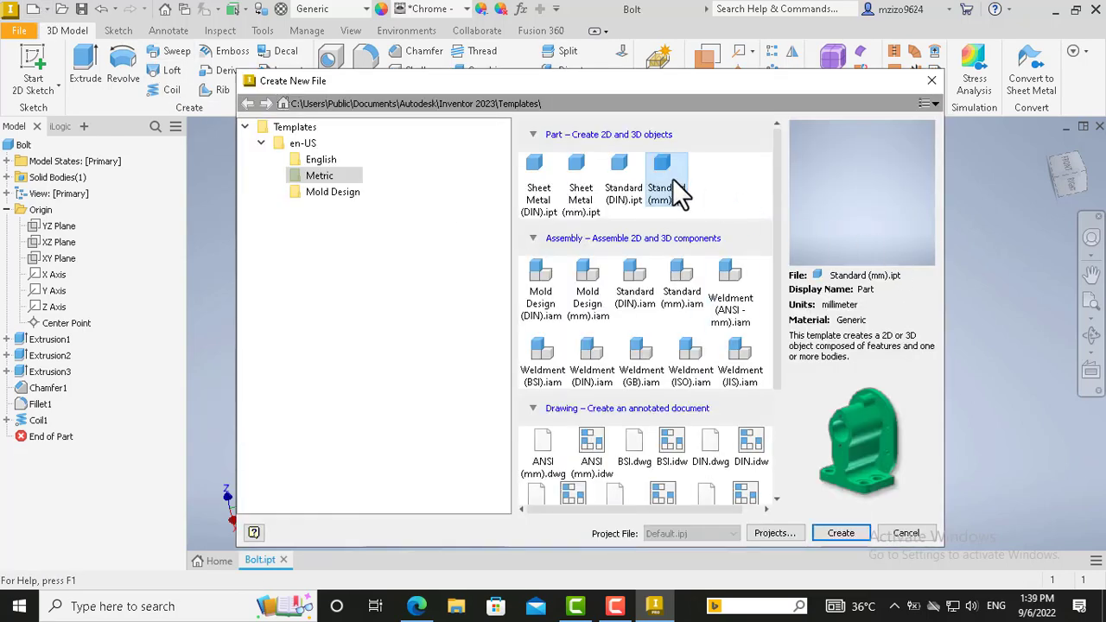
{"action": "left_click", "coordinate": [840, 533]}
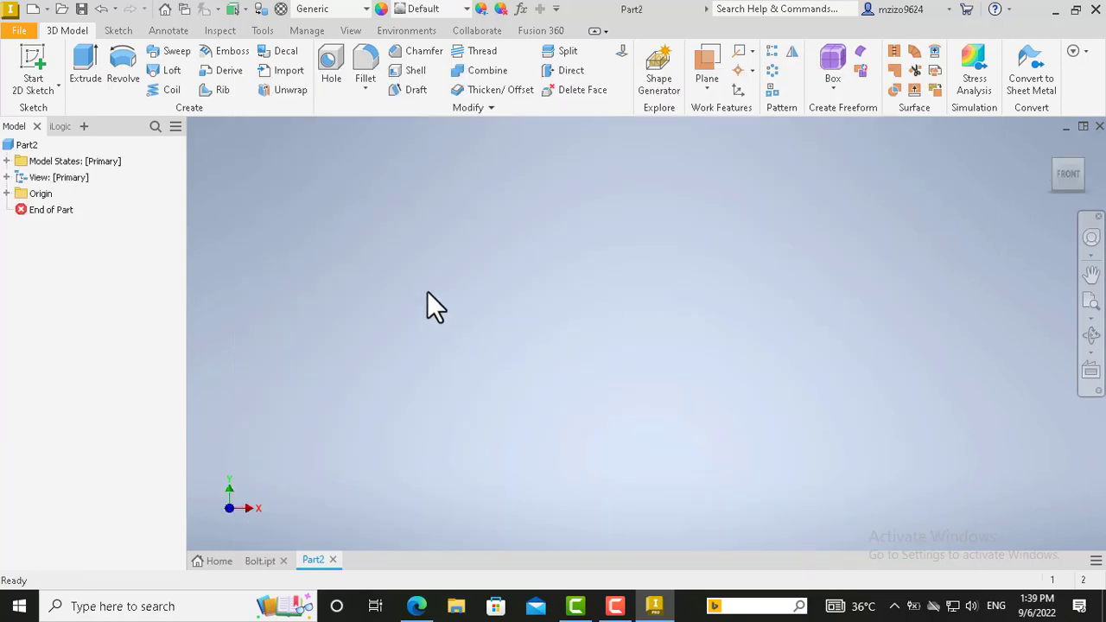
{"action": "left_click", "coordinate": [31, 57]}
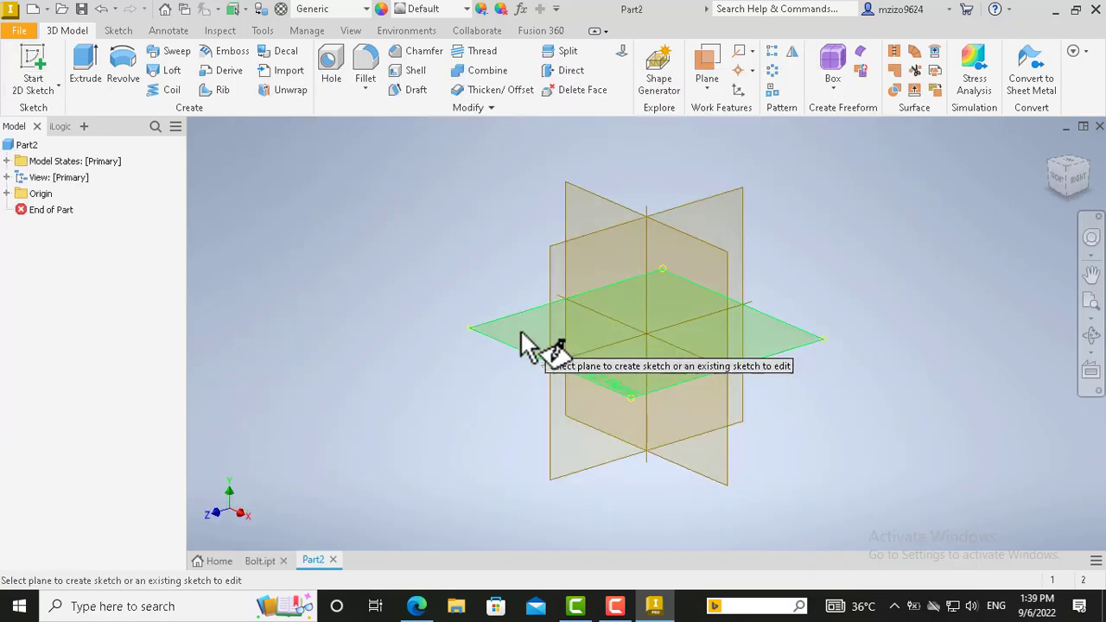
{"action": "left_click", "coordinate": [521, 341]}
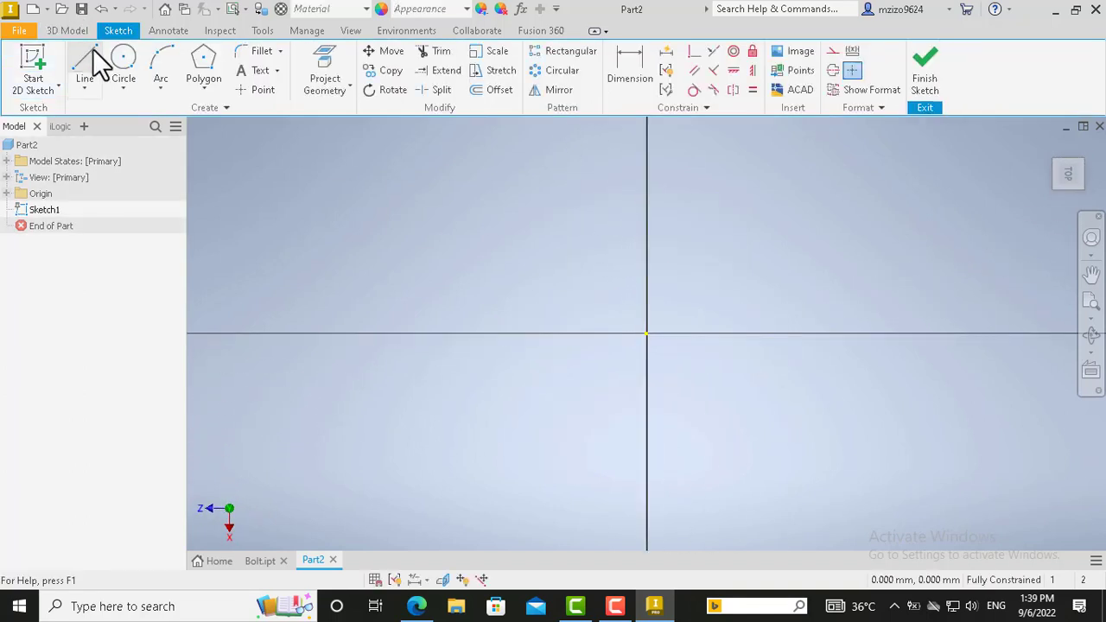
Step: Sketch a six-sided polygon centred on the origin, about 18.8 mm across flats, with one corner on the horizontal axis
{"action": "left_click", "coordinate": [205, 61]}
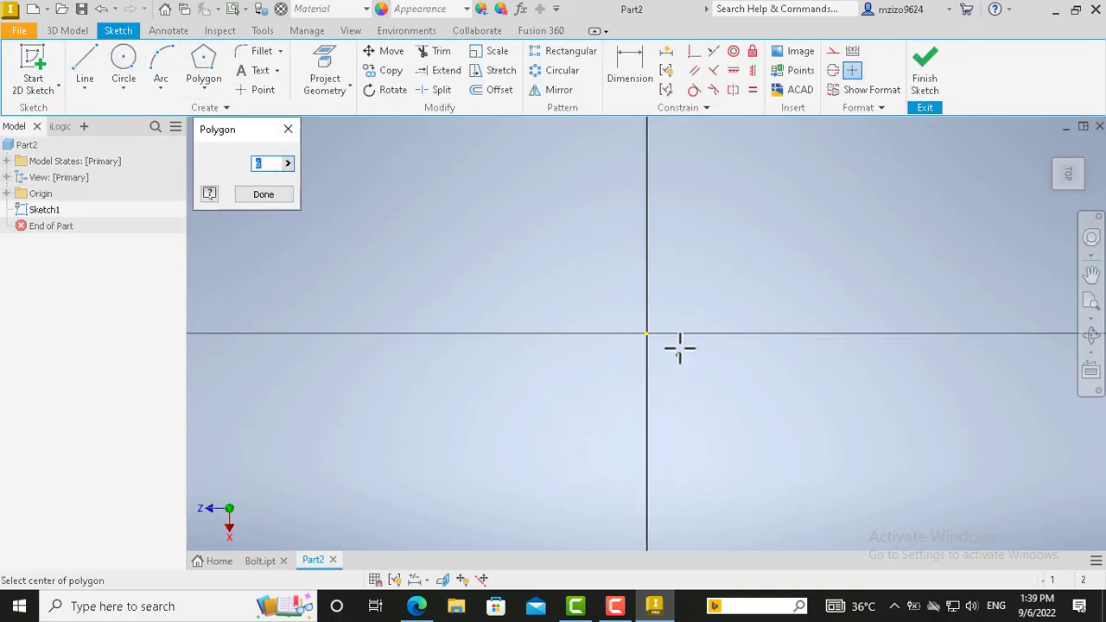
{"action": "left_click", "coordinate": [646, 334]}
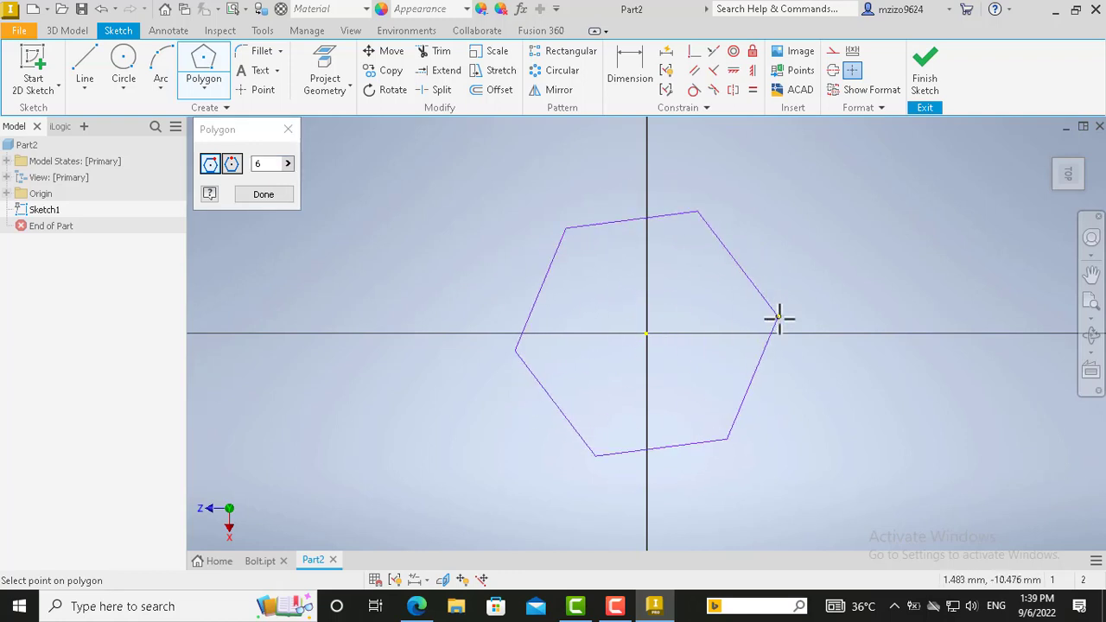
{"action": "left_click", "coordinate": [782, 334]}
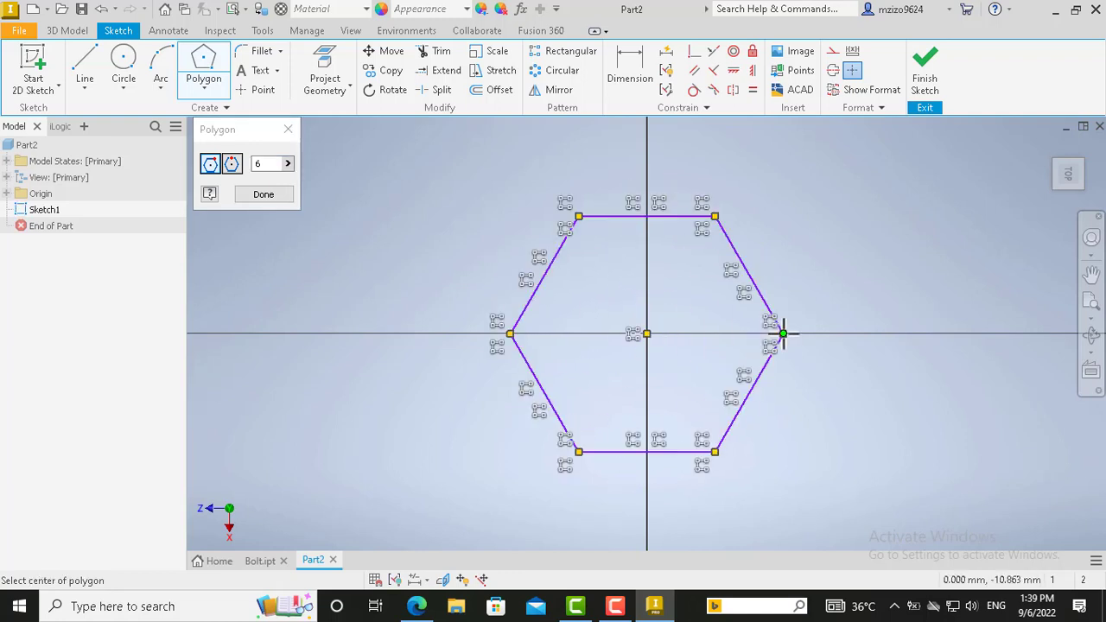
{"action": "left_click", "coordinate": [264, 195]}
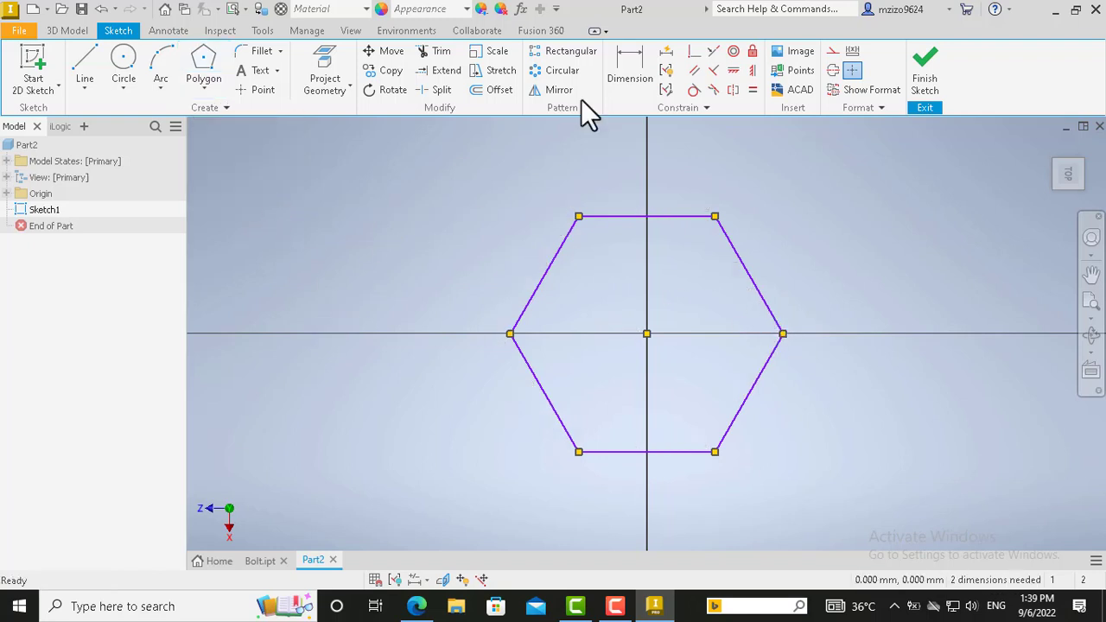
Step: Dimension the distance between two opposite hexagon sides to 19 mm and finish the sketch
{"action": "left_click", "coordinate": [644, 67]}
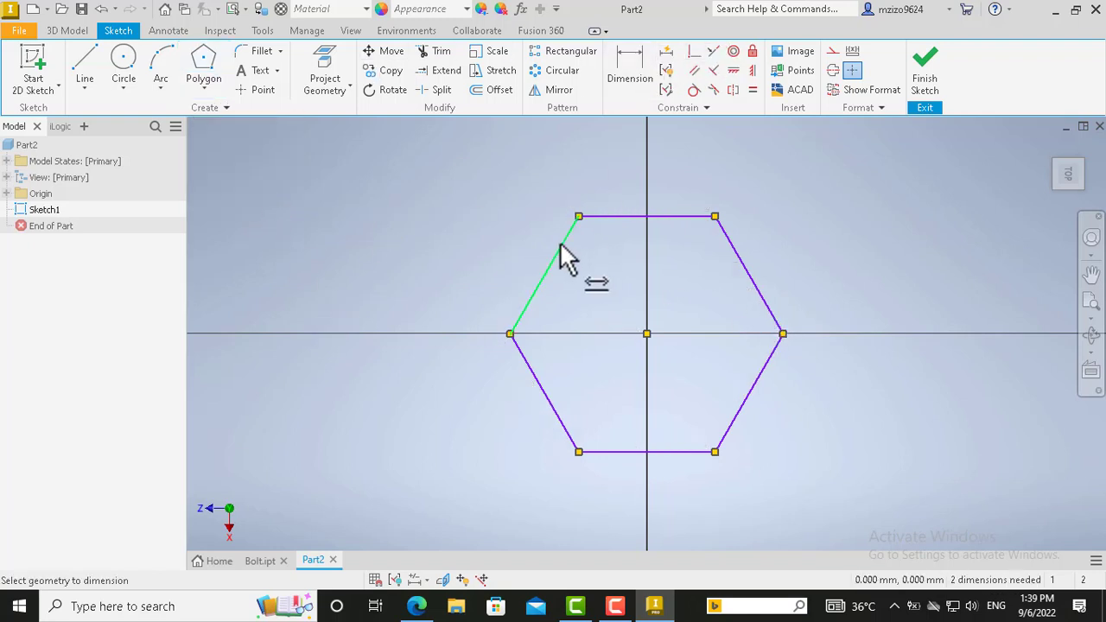
{"action": "left_click", "coordinate": [559, 251]}
{"action": "left_click", "coordinate": [749, 396]}
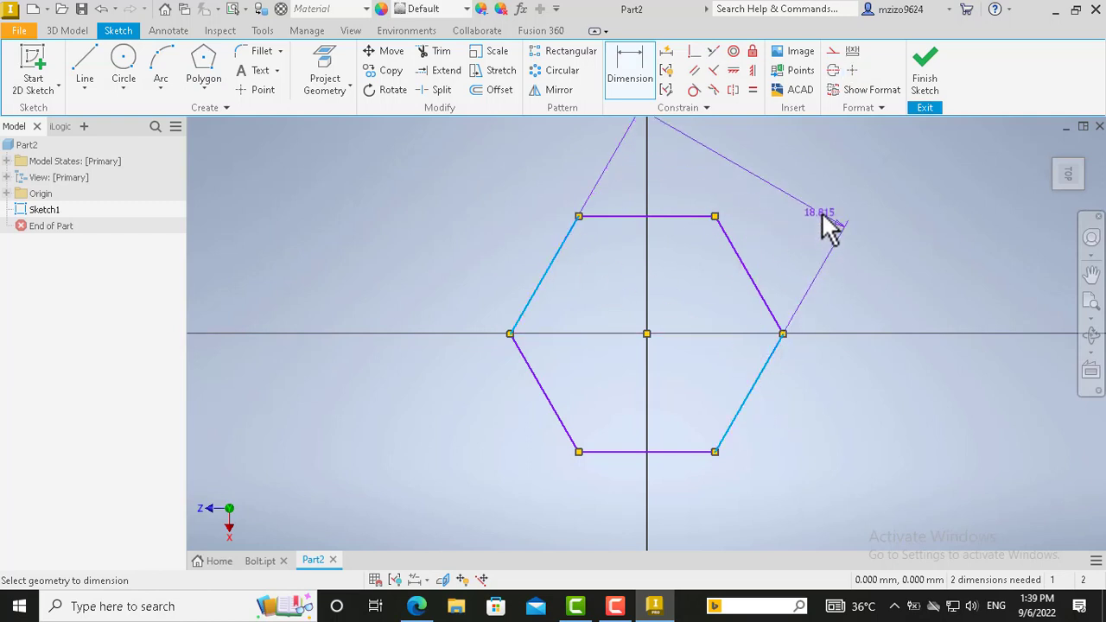
{"action": "left_click", "coordinate": [766, 183]}
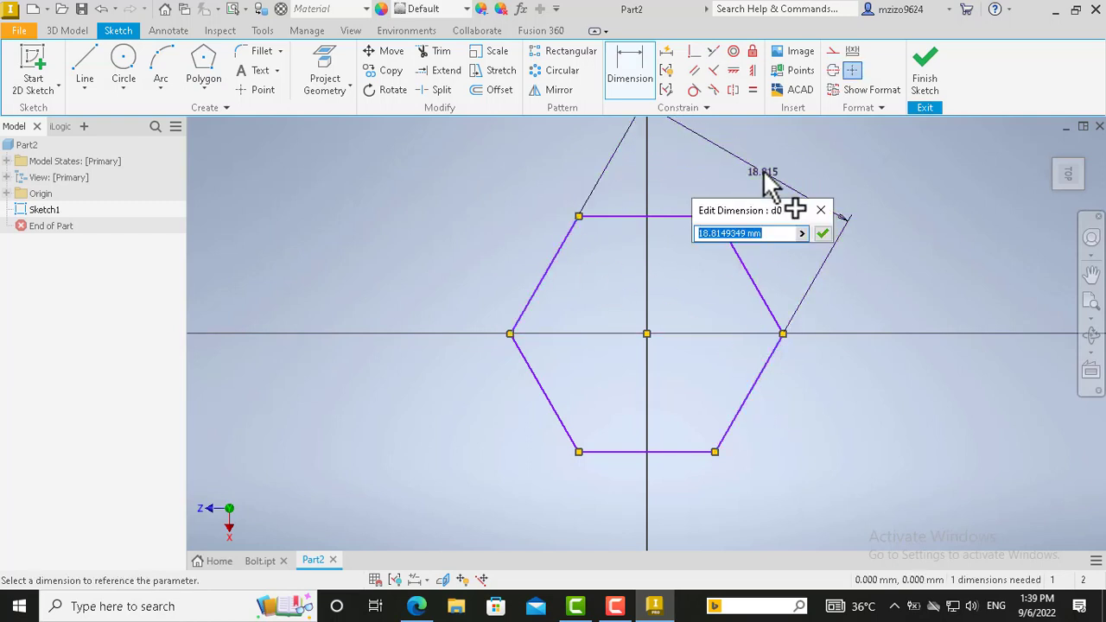
{"action": "type", "text": "19"}
{"action": "key", "text": "Return"}
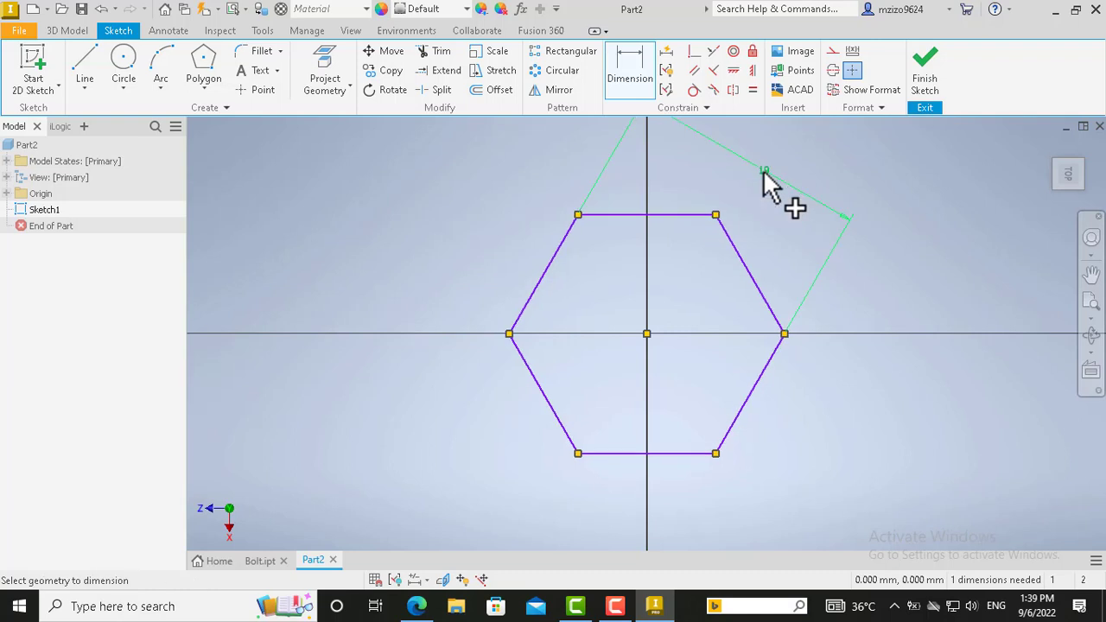
{"action": "left_click", "coordinate": [924, 73]}
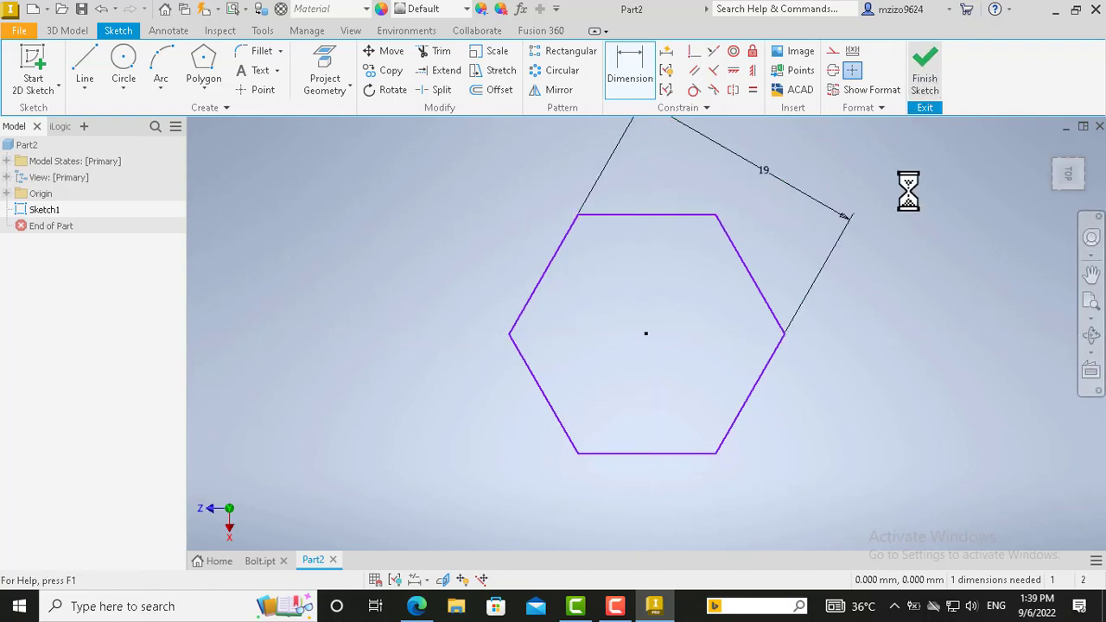
Step: Extrude the hexagon profile upward by 8 mm
{"action": "left_click", "coordinate": [85, 68]}
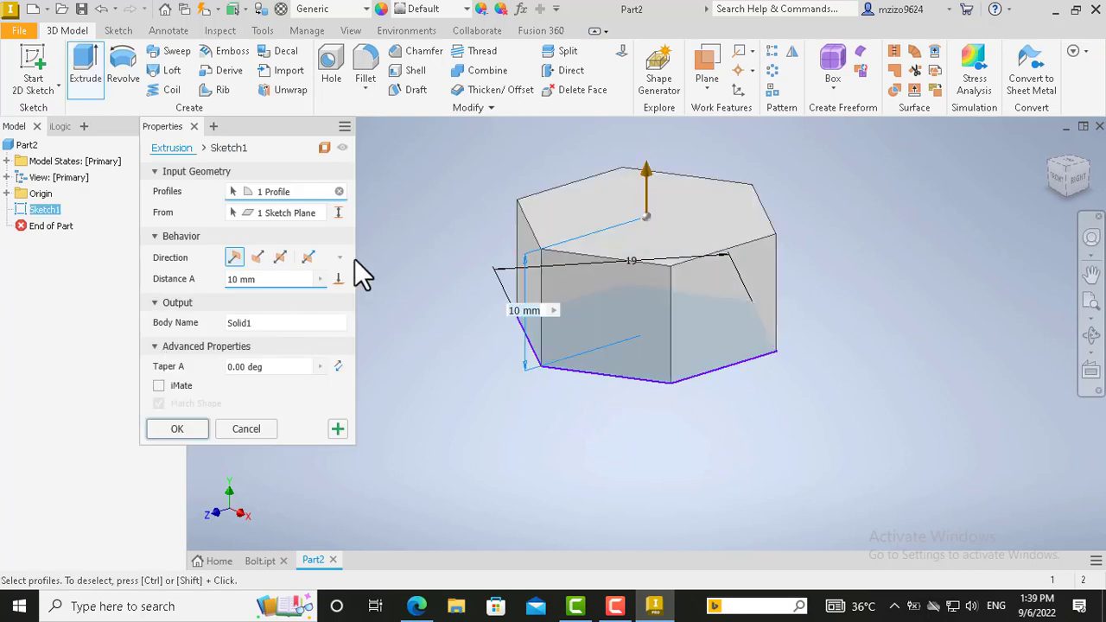
{"action": "left_click", "coordinate": [231, 278]}
{"action": "type", "text": "8"}
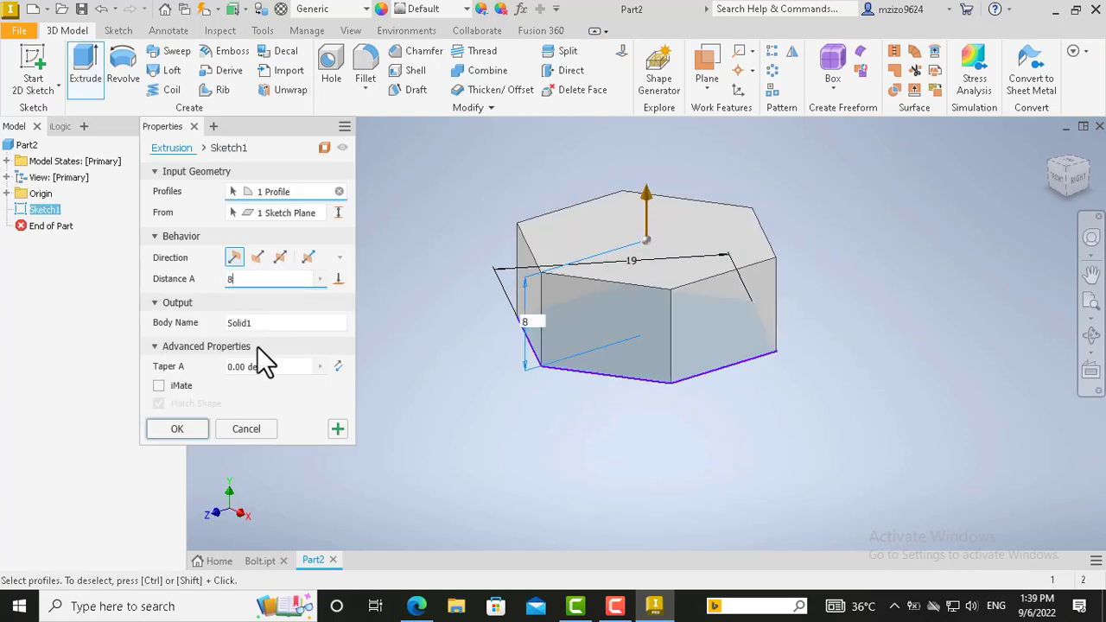
{"action": "left_click", "coordinate": [197, 427]}
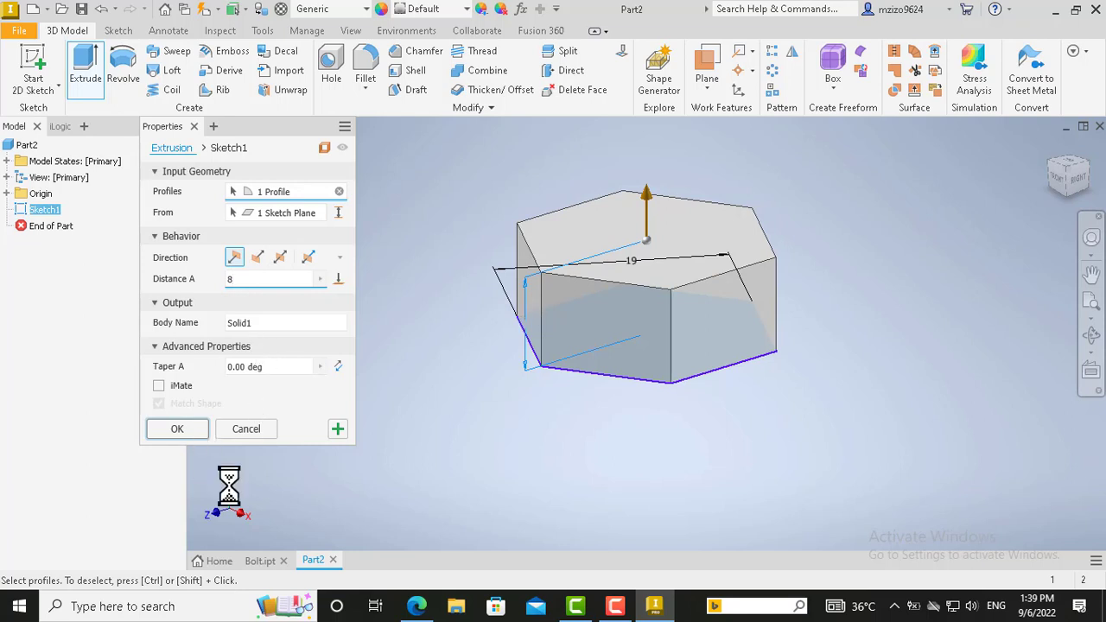
Step: Apply the Chrome - Polished appearance to the hexagonal part
{"action": "left_click", "coordinate": [467, 9]}
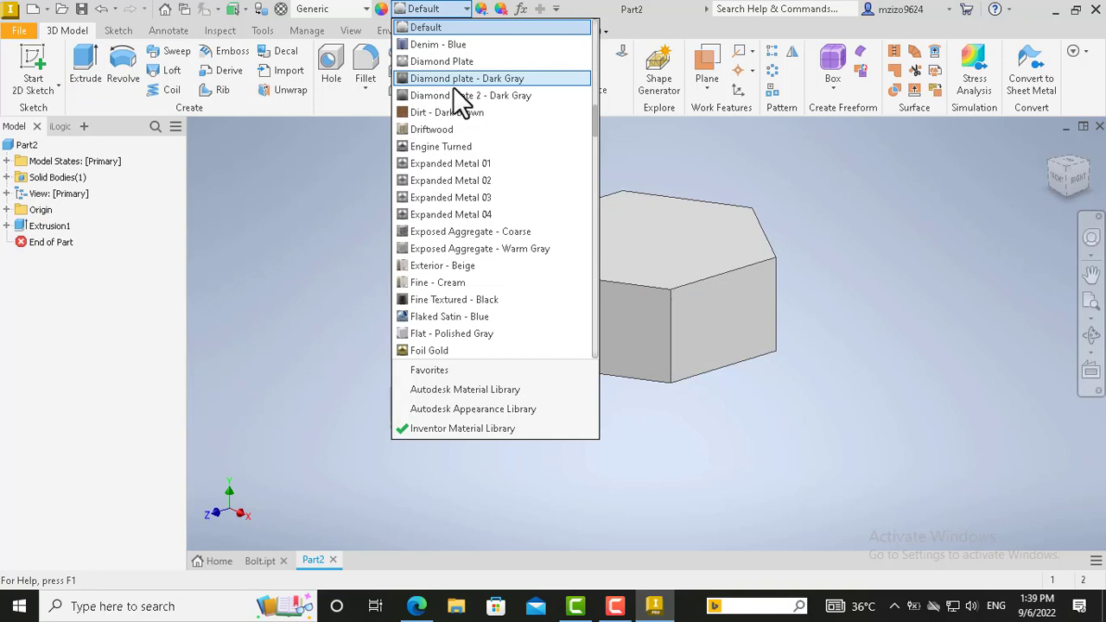
{"action": "scroll", "coordinate": [452, 86], "scroll_direction": "up", "scroll_amount": 7}
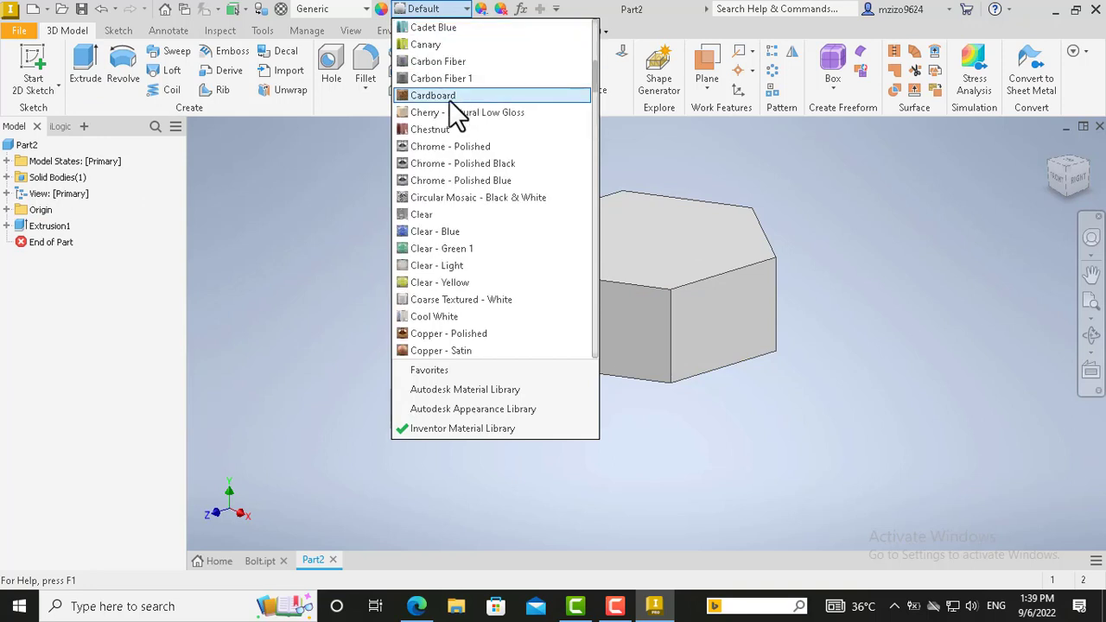
{"action": "left_click", "coordinate": [471, 146]}
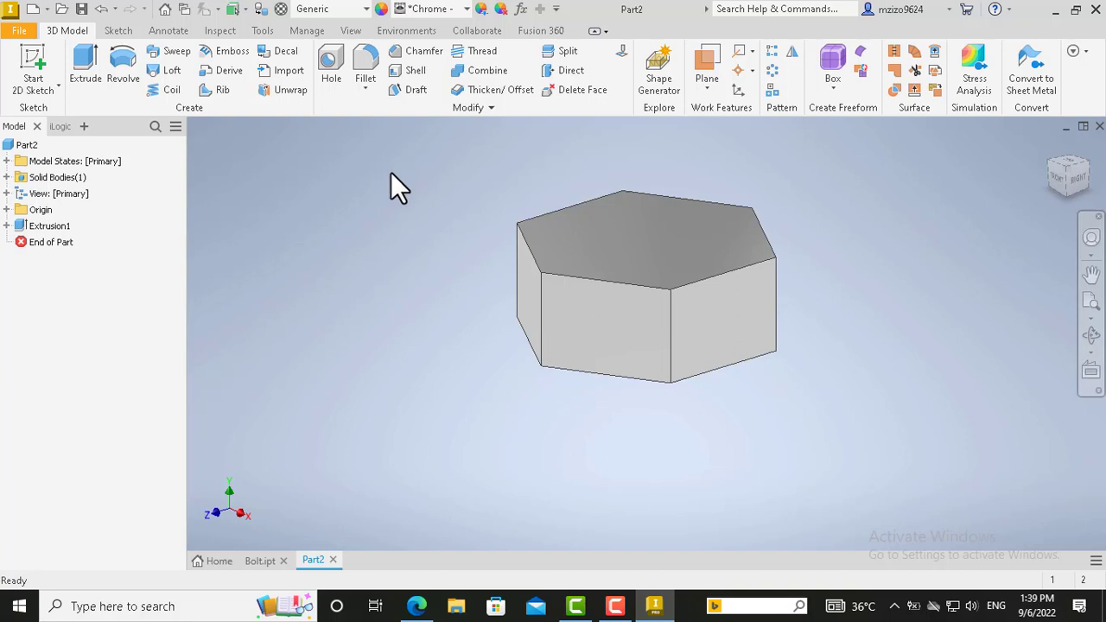
Step: Sketch a circle on the hexagon's top face, centred on the origin and tangent to the sides, and finish the sketch
{"action": "left_click", "coordinate": [635, 229]}
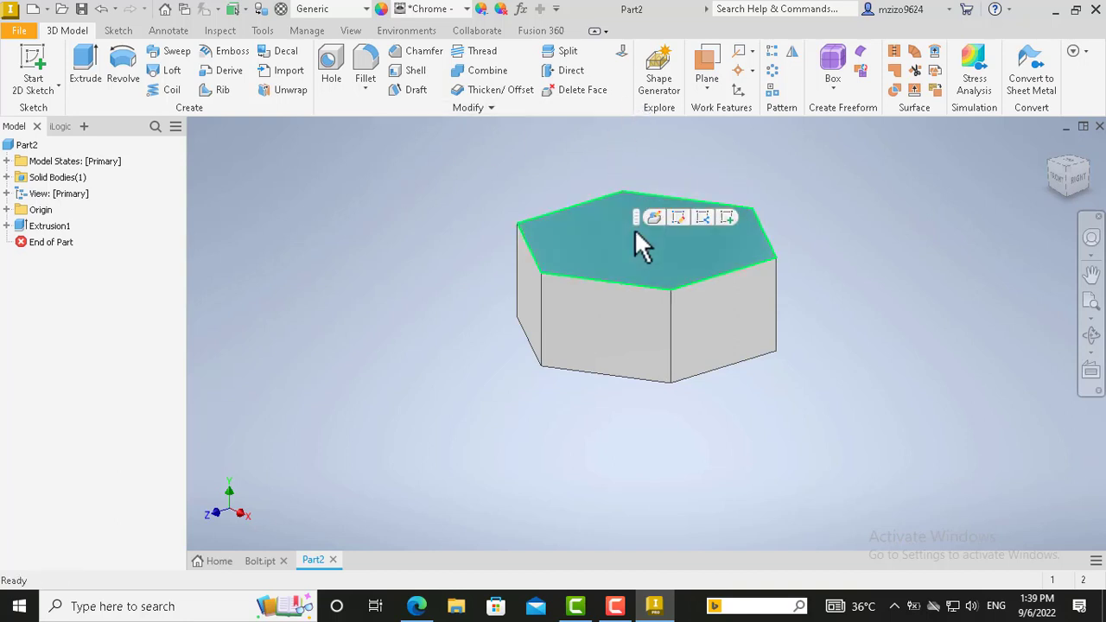
{"action": "left_click", "coordinate": [725, 217]}
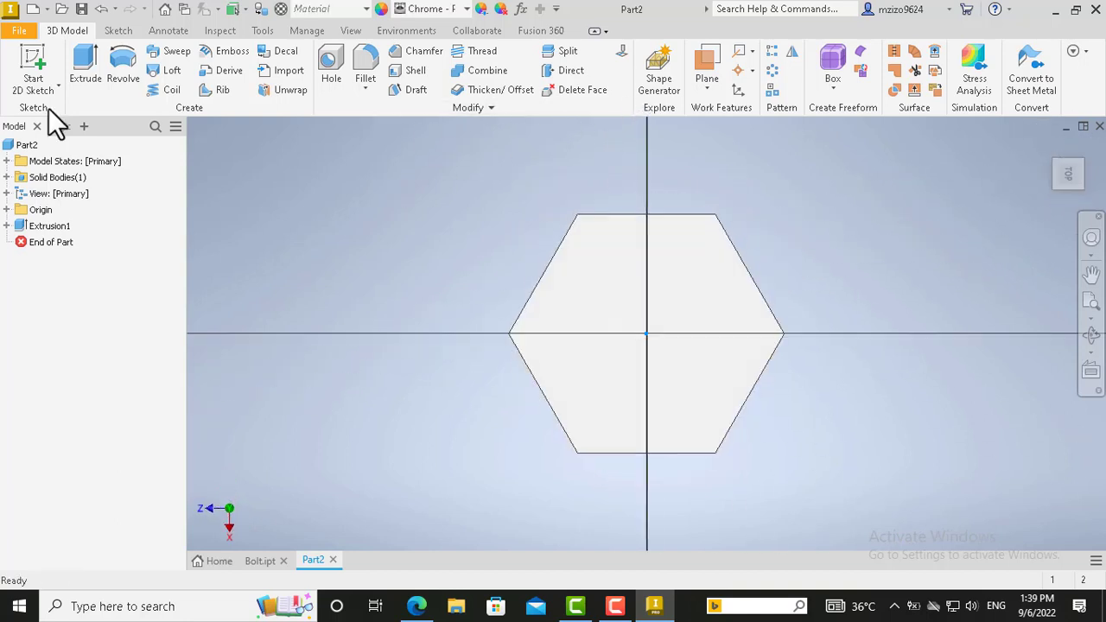
{"action": "left_click", "coordinate": [122, 62]}
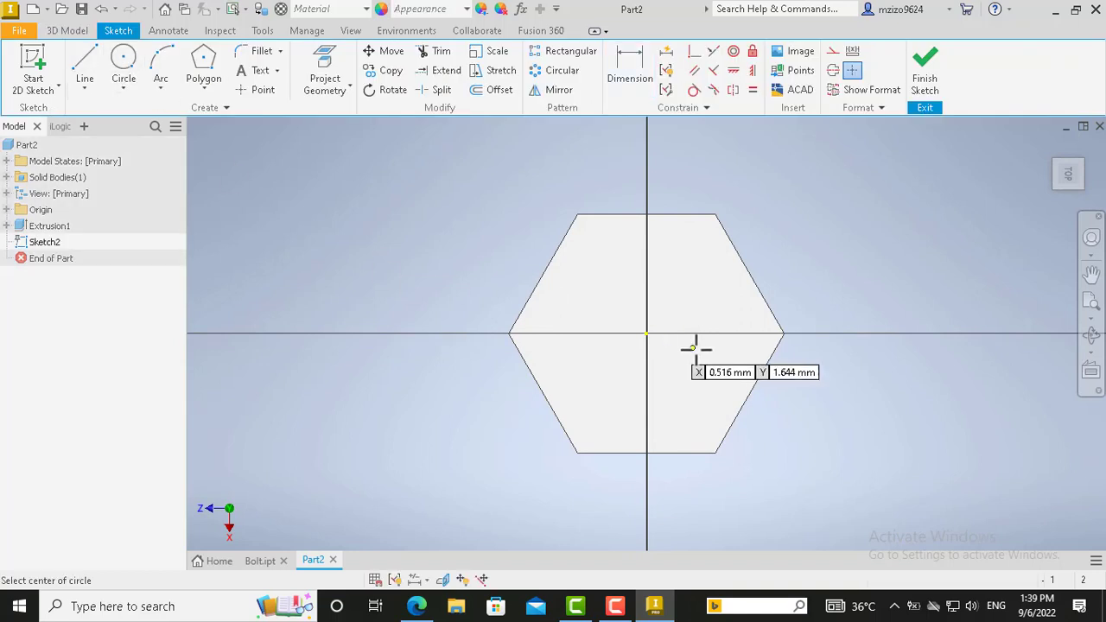
{"action": "left_click", "coordinate": [646, 334]}
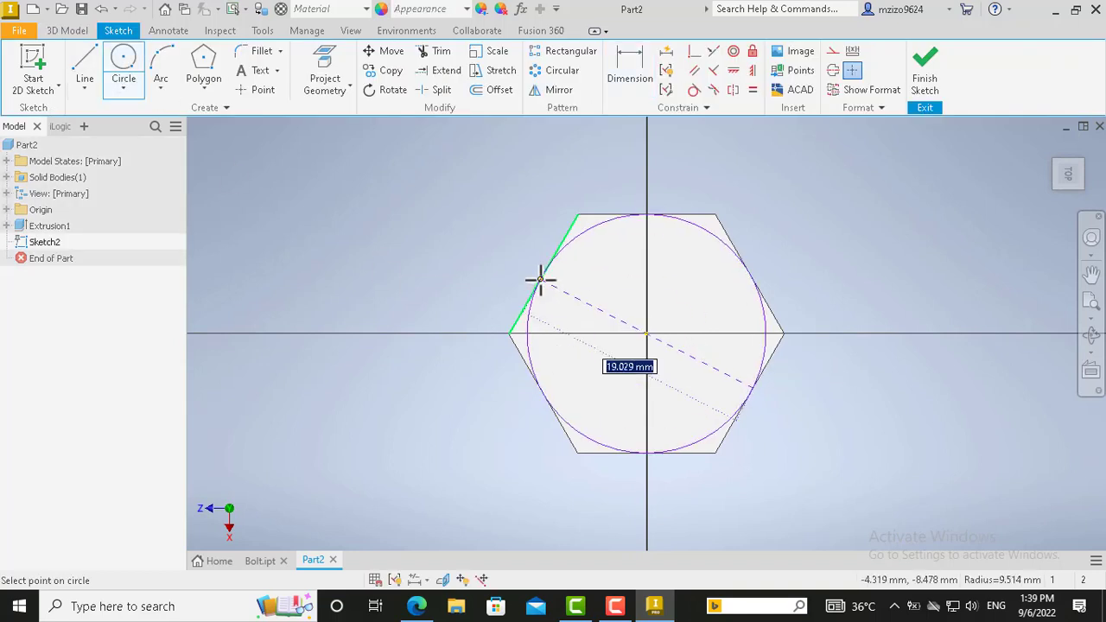
{"action": "left_click", "coordinate": [539, 284]}
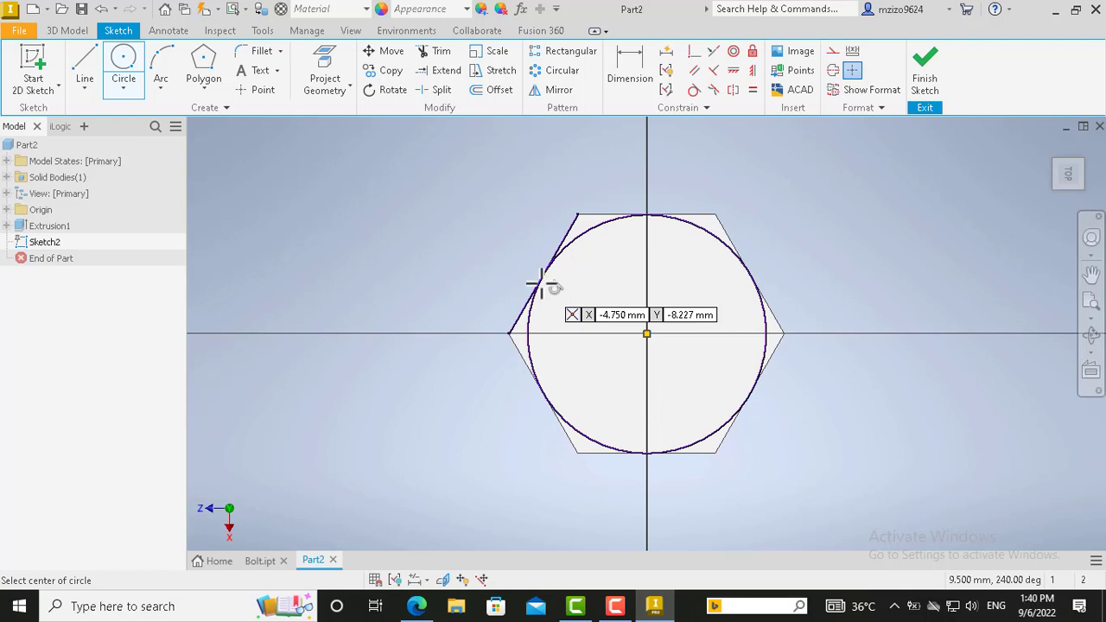
{"action": "key", "text": "Escape"}
{"action": "left_click", "coordinate": [923, 71]}
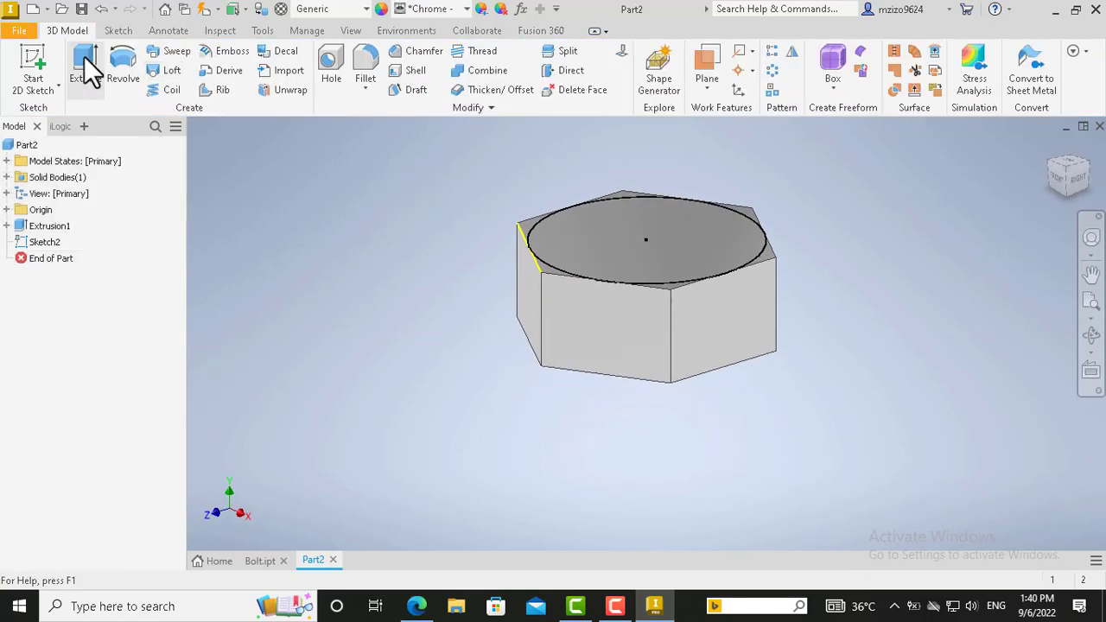
Step: Chamfer the hexagon's upper corners by extruding the circle 8 mm downward as an Intersect with a 45-degree taper
{"action": "left_click", "coordinate": [84, 60]}
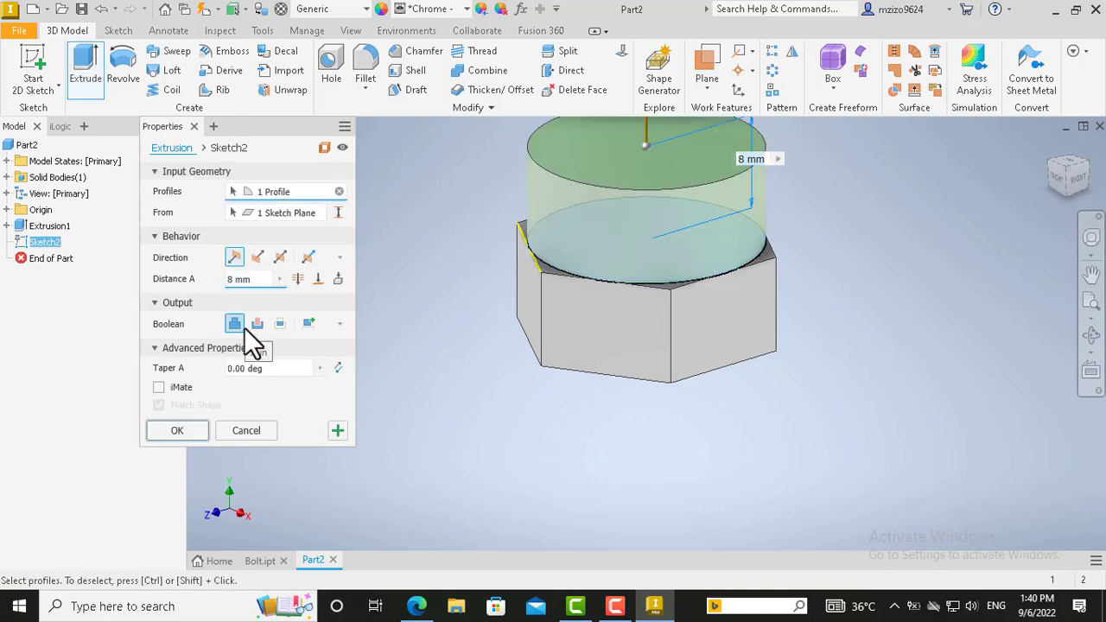
{"action": "left_click", "coordinate": [257, 324]}
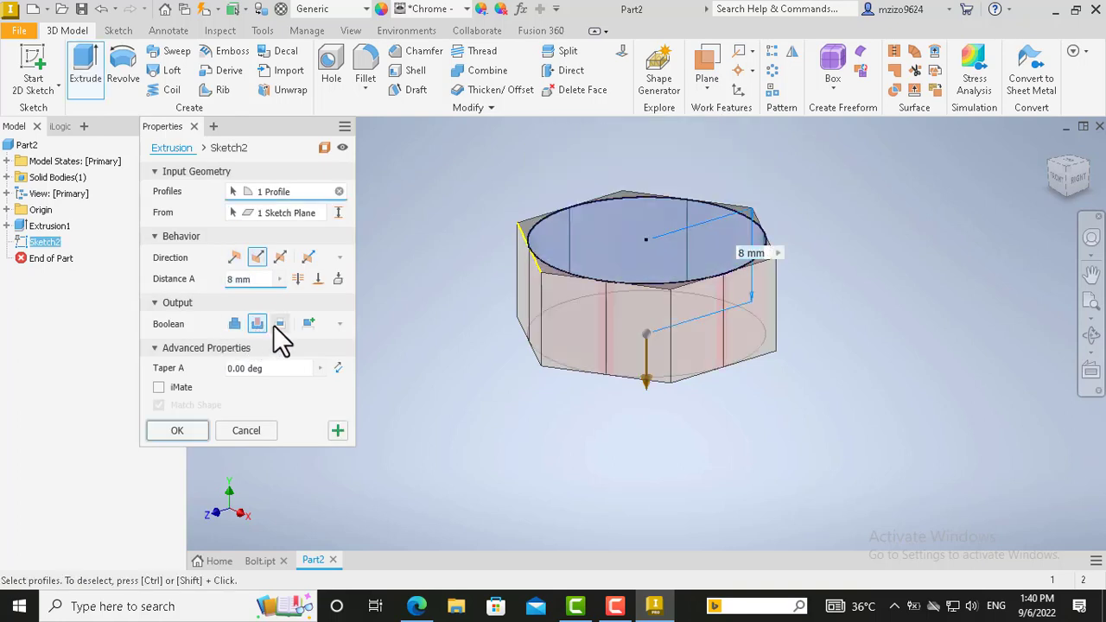
{"action": "left_click", "coordinate": [279, 324]}
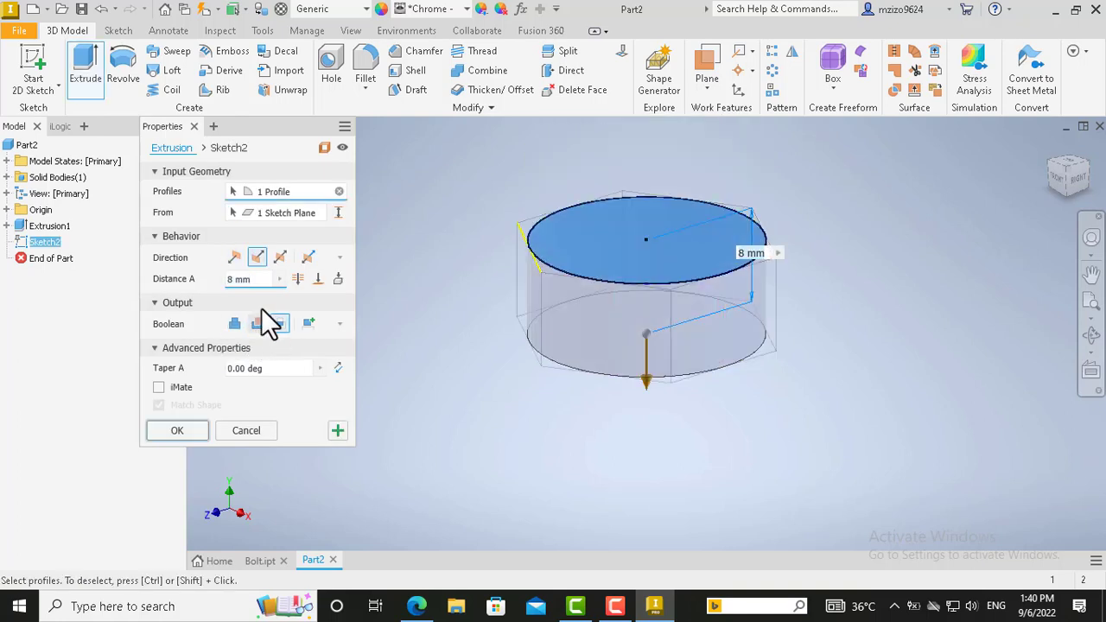
{"action": "left_click", "coordinate": [242, 368]}
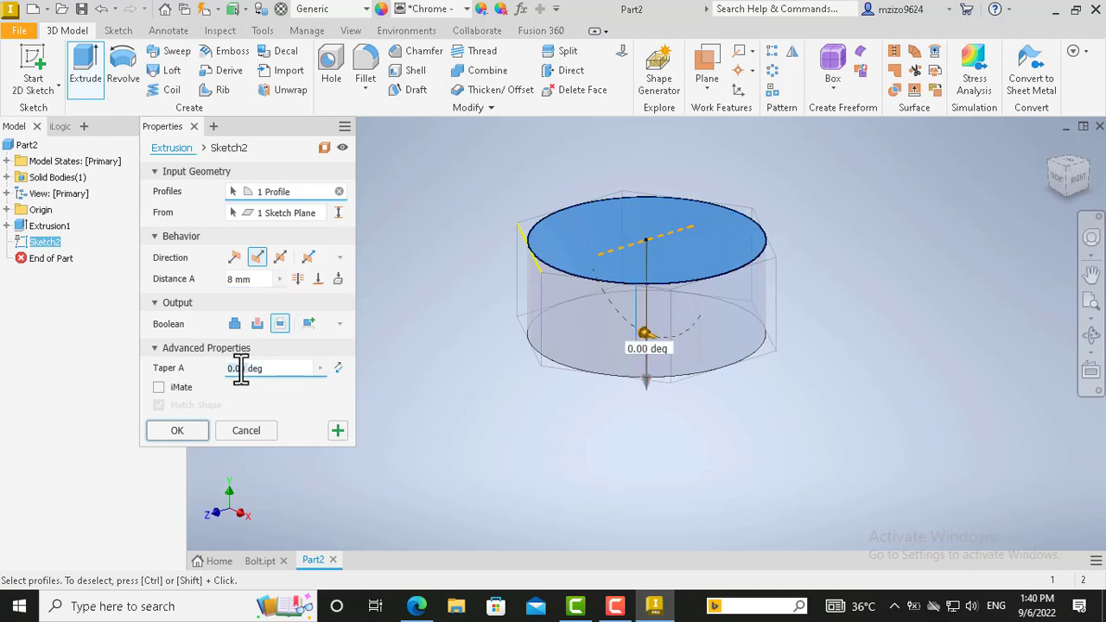
{"action": "type", "text": "45deg"}
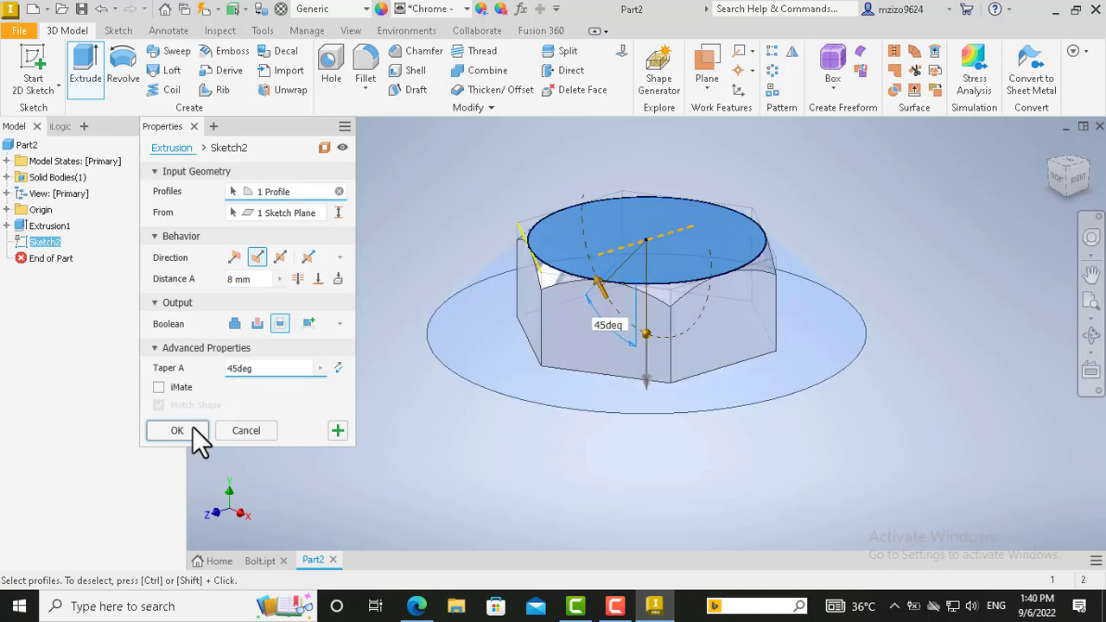
{"action": "left_click", "coordinate": [192, 426]}
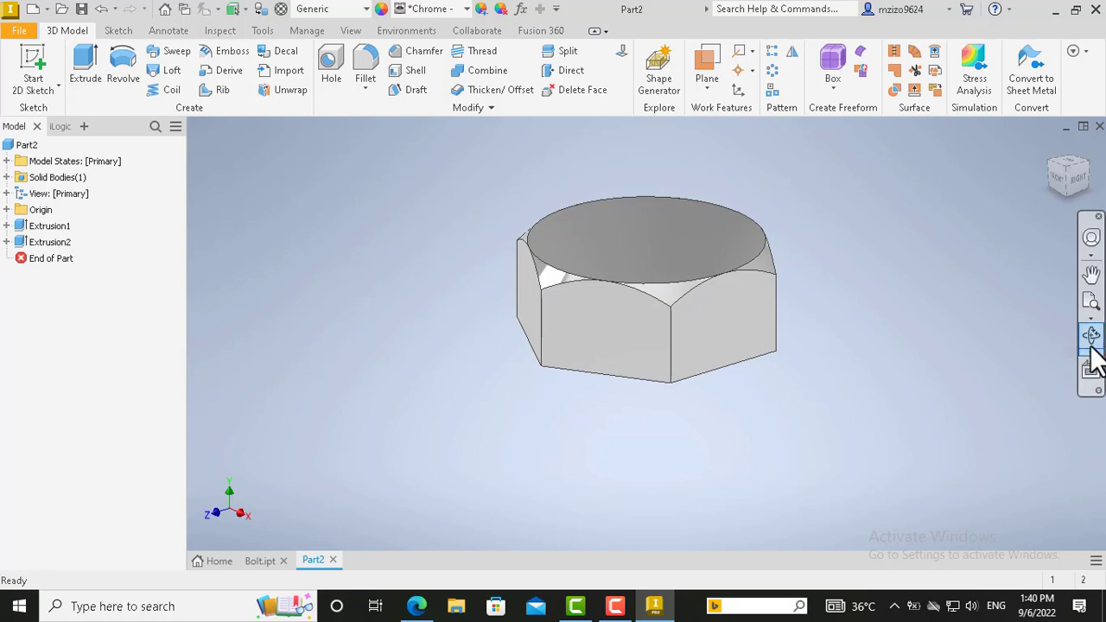
Step: Sketch a circle on the hexagon's bottom face, centred on the origin and tangent to the sides, and finish the sketch
{"action": "left_click", "coordinate": [1092, 338]}
{"action": "left_click_drag", "start_coordinate": [666, 345], "coordinate": [696, 217]}
{"action": "key", "text": "Escape"}
{"action": "left_click", "coordinate": [698, 365]}
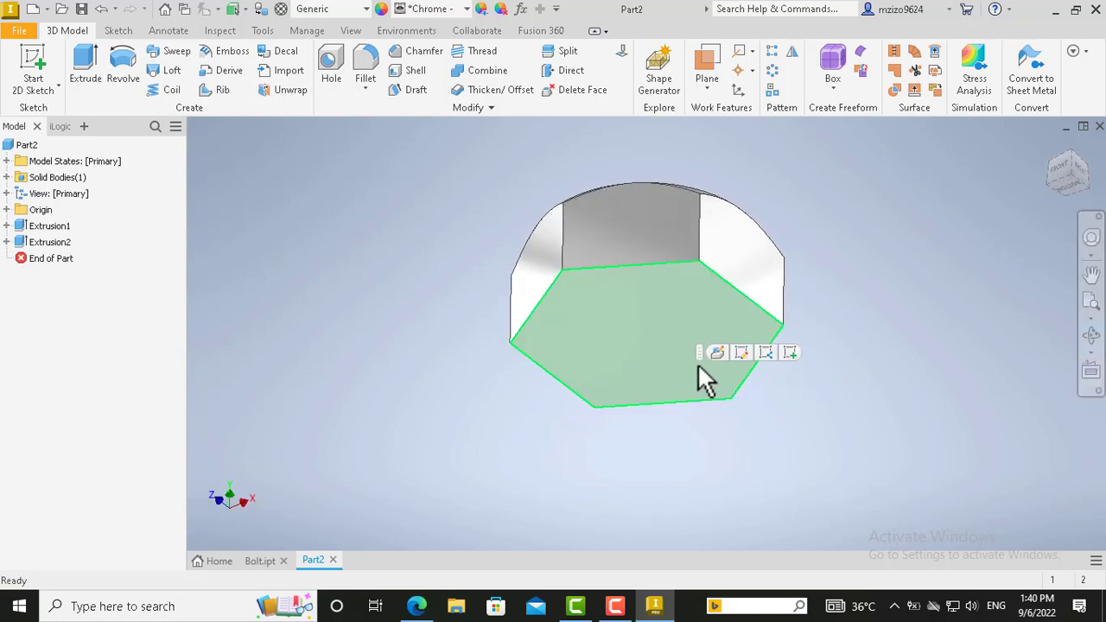
{"action": "left_click", "coordinate": [789, 353]}
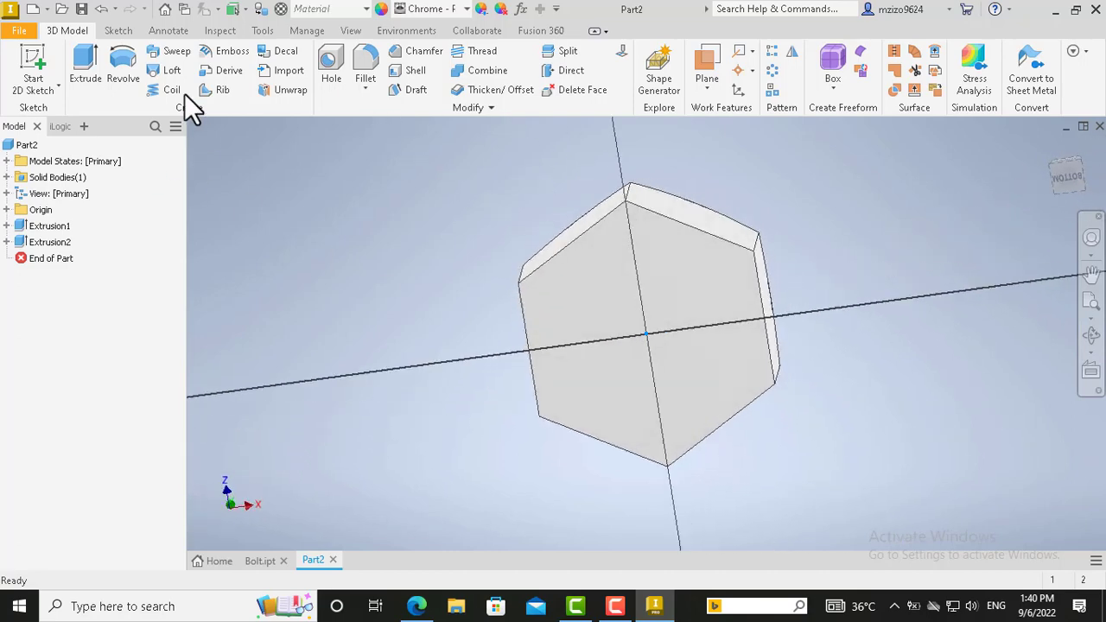
{"action": "left_click", "coordinate": [123, 60]}
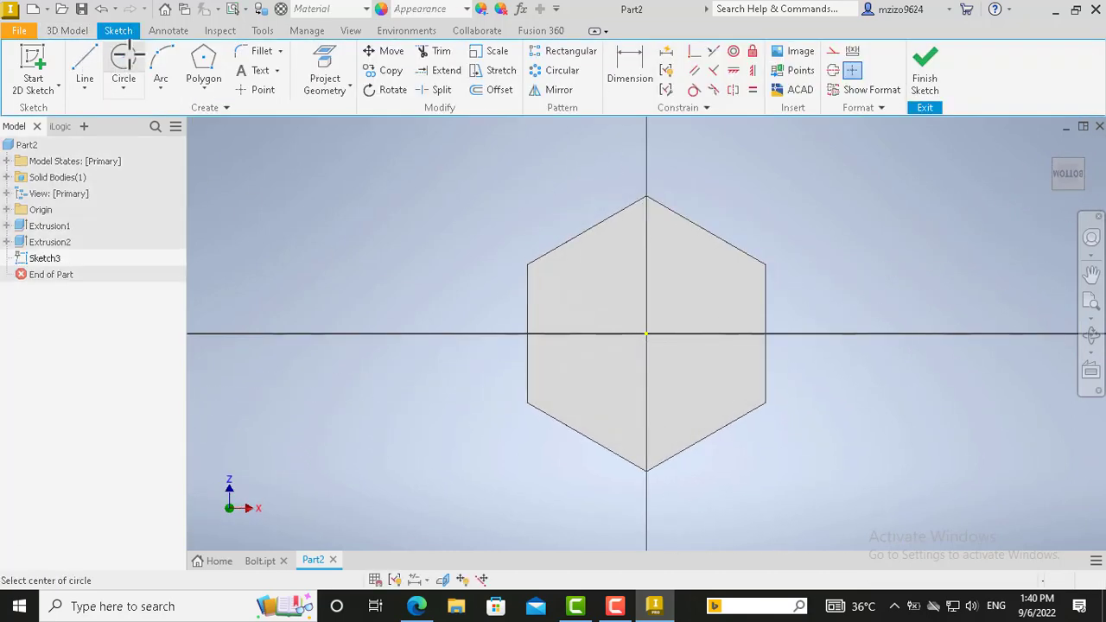
{"action": "left_click", "coordinate": [647, 333]}
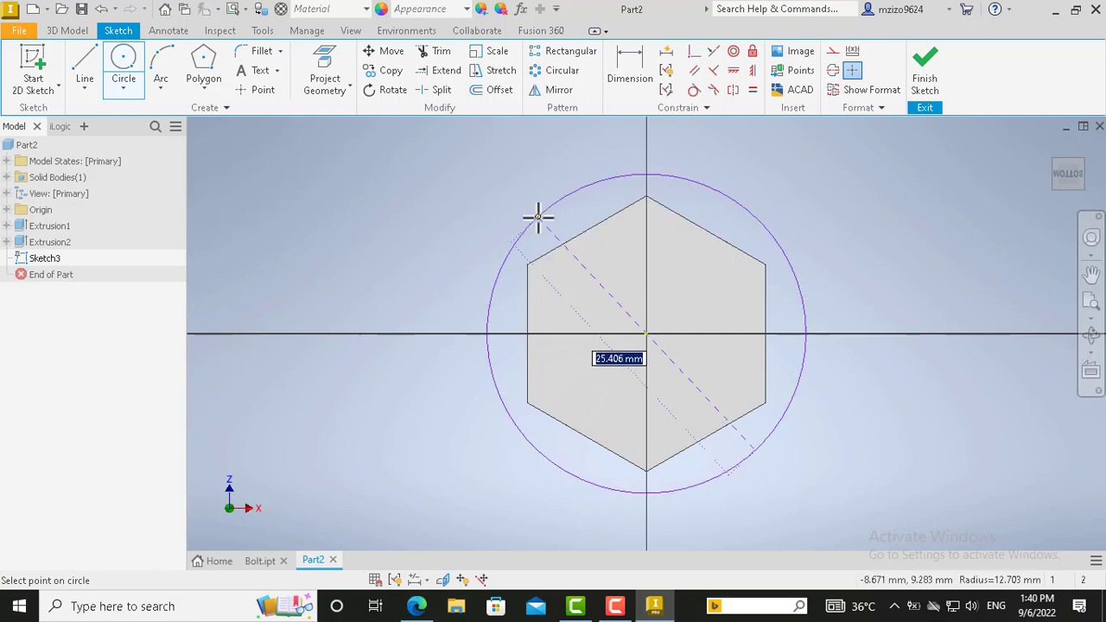
{"action": "left_click", "coordinate": [579, 234]}
{"action": "key", "text": "Escape"}
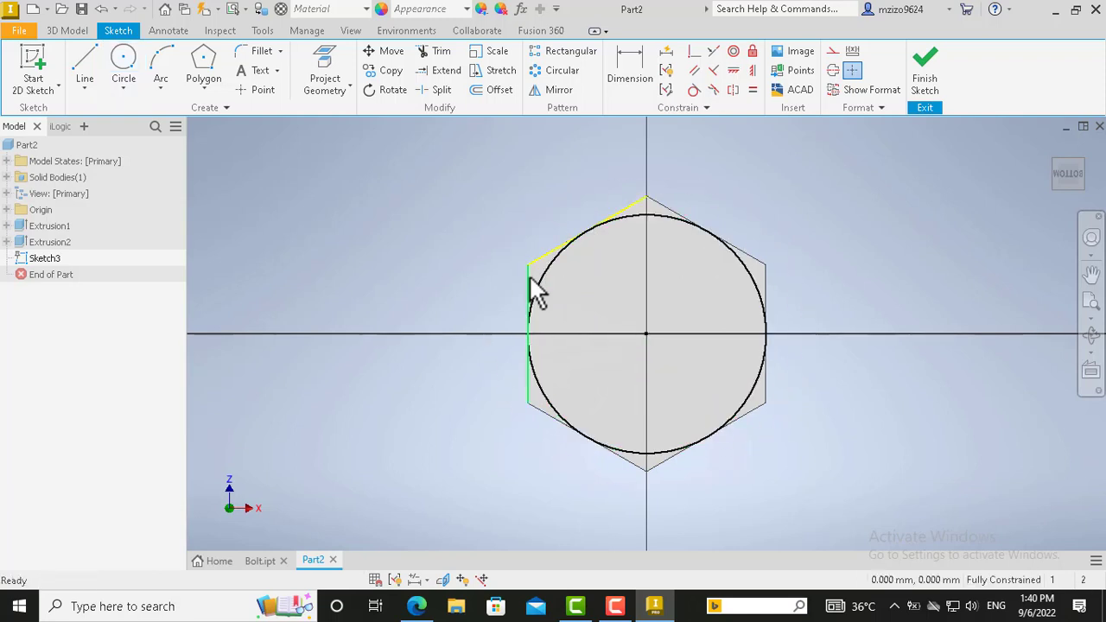
{"action": "left_click", "coordinate": [921, 78]}
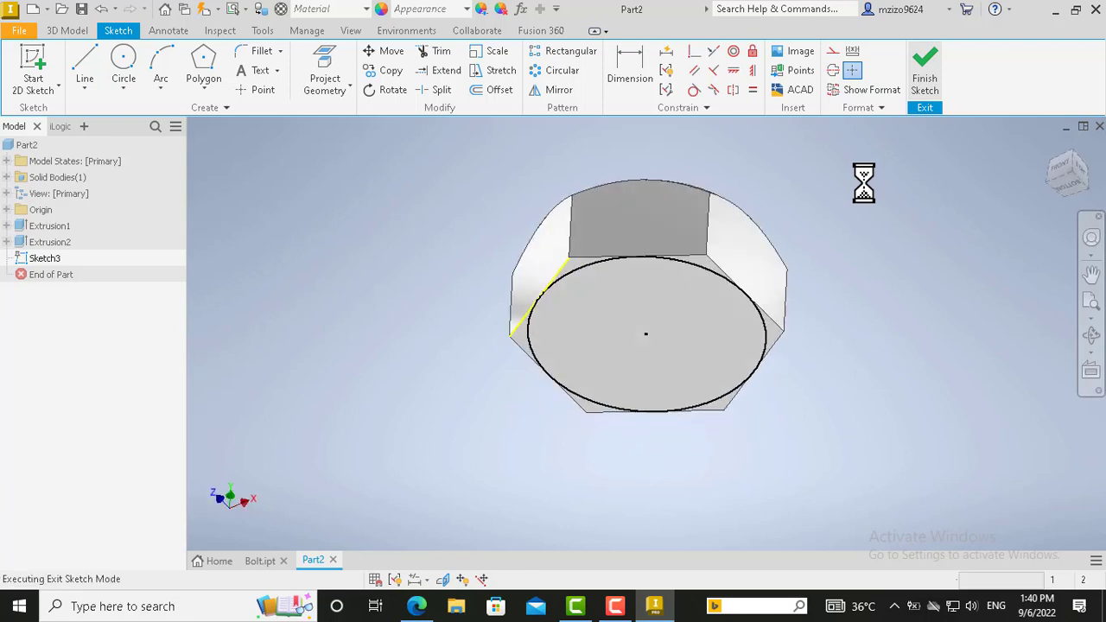
Step: Chamfer the hexagon's lower corners by extruding the bottom circle 8 mm into the body as an Intersect with a 45-degree taper
{"action": "left_click", "coordinate": [84, 64]}
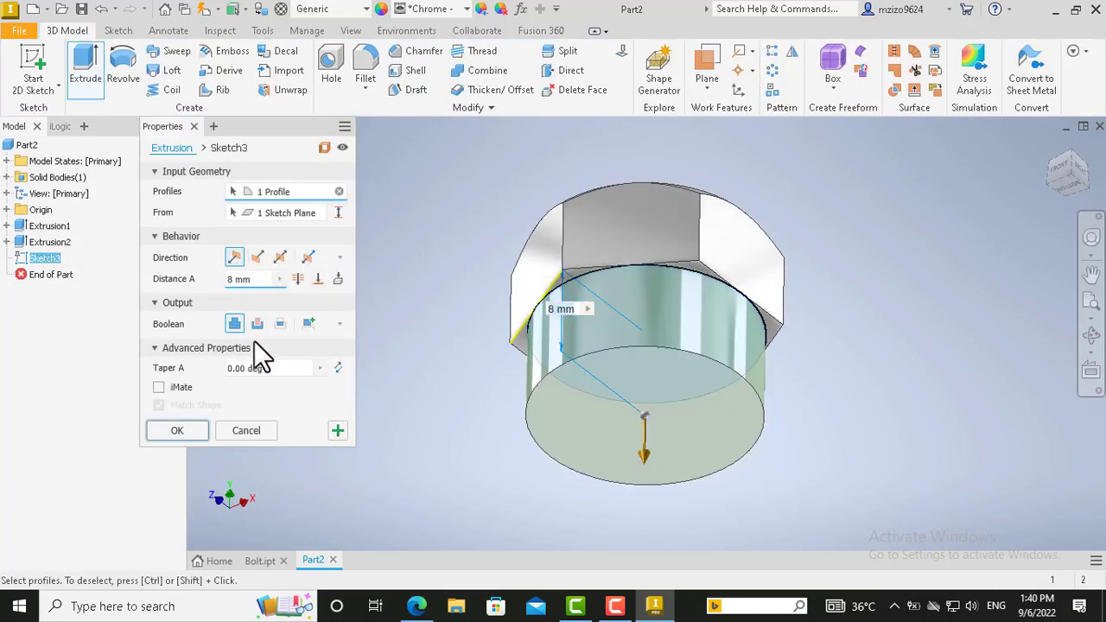
{"action": "left_click", "coordinate": [277, 324]}
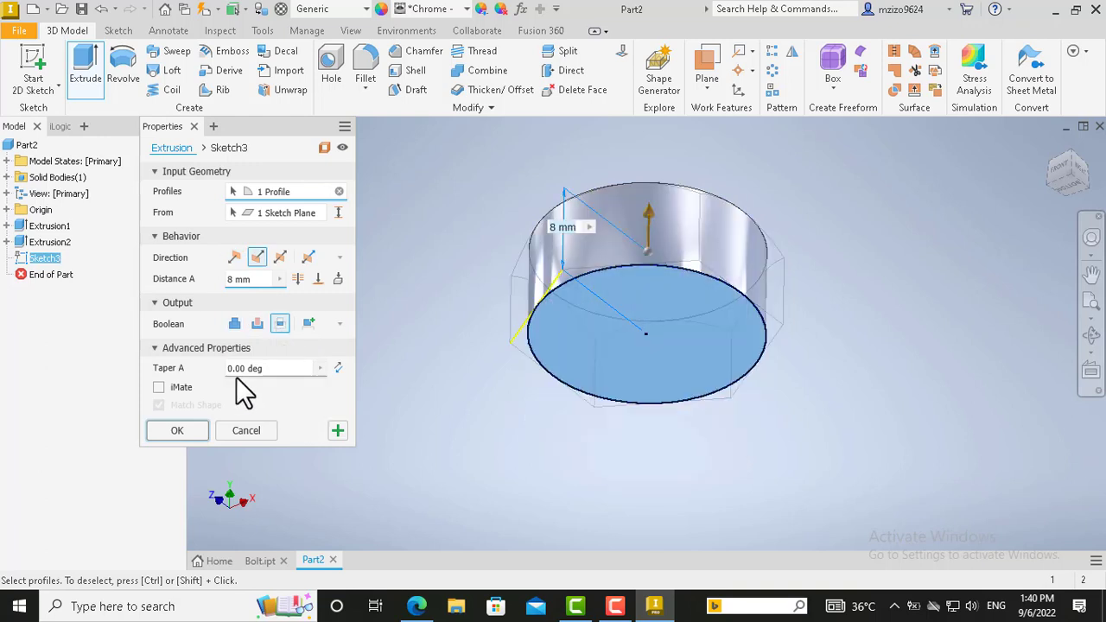
{"action": "left_click", "coordinate": [236, 369]}
{"action": "double_click", "coordinate": [236, 368]}
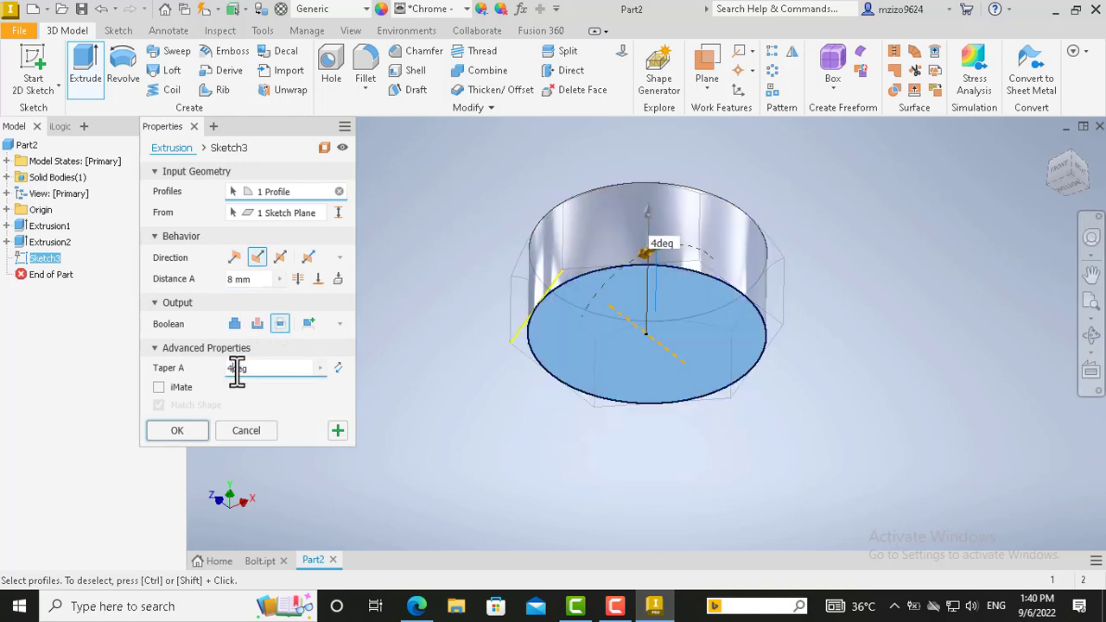
{"action": "type", "text": "45"}
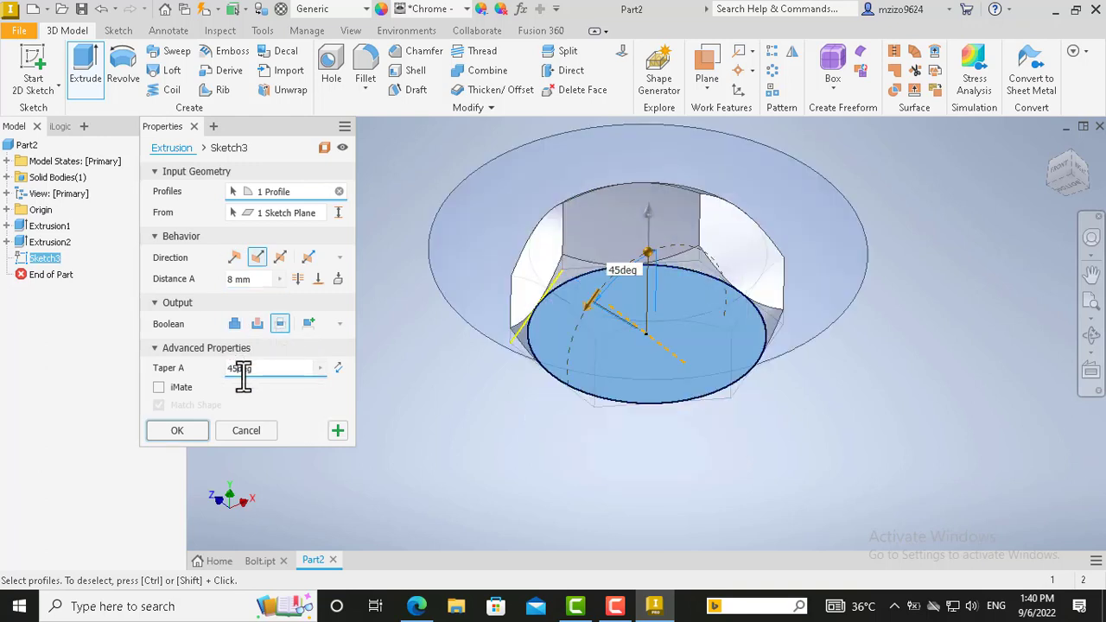
{"action": "left_click", "coordinate": [185, 428]}
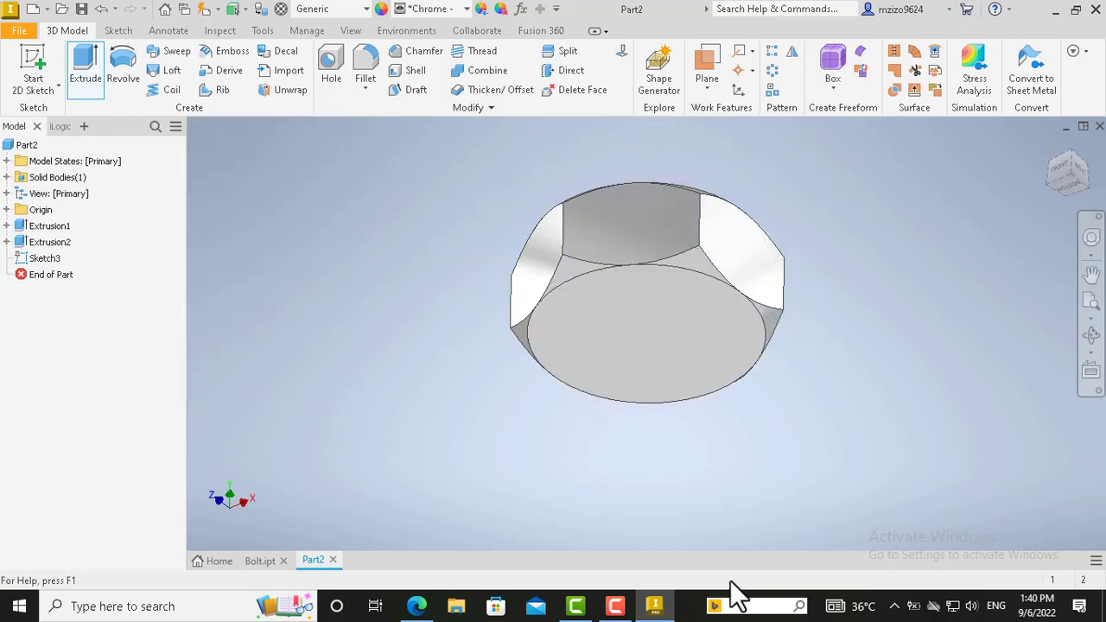
Step: Sketch a 9.728 mm diameter circle on the bottom face, centred on the origin
{"action": "left_click", "coordinate": [1089, 337]}
{"action": "left_click_drag", "start_coordinate": [754, 285], "coordinate": [700, 223]}
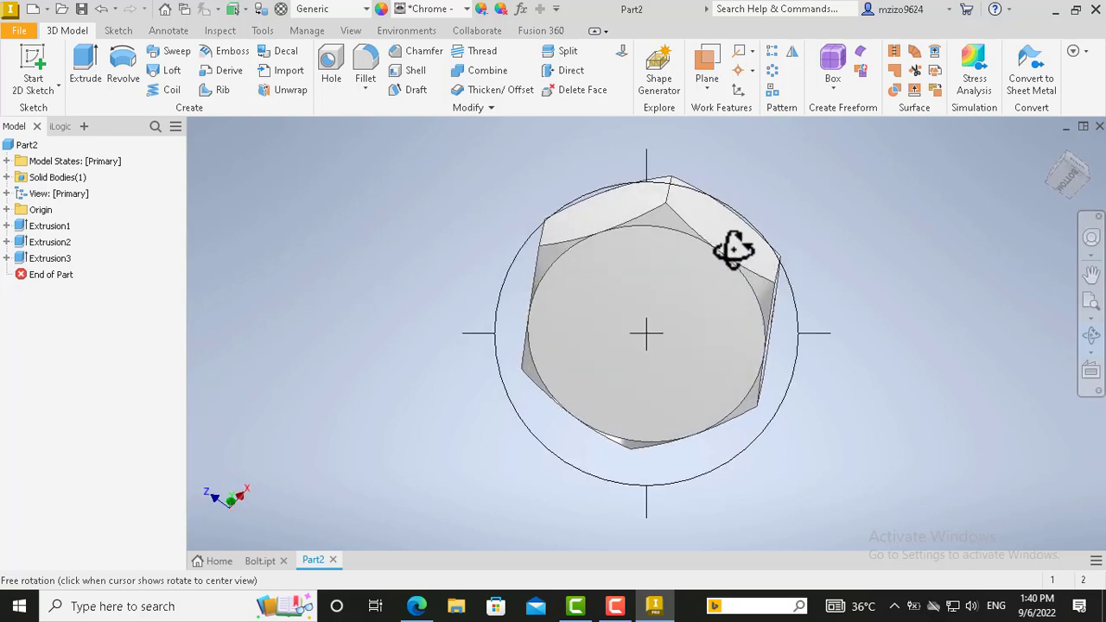
{"action": "key", "text": "Escape"}
{"action": "left_click", "coordinate": [696, 323]}
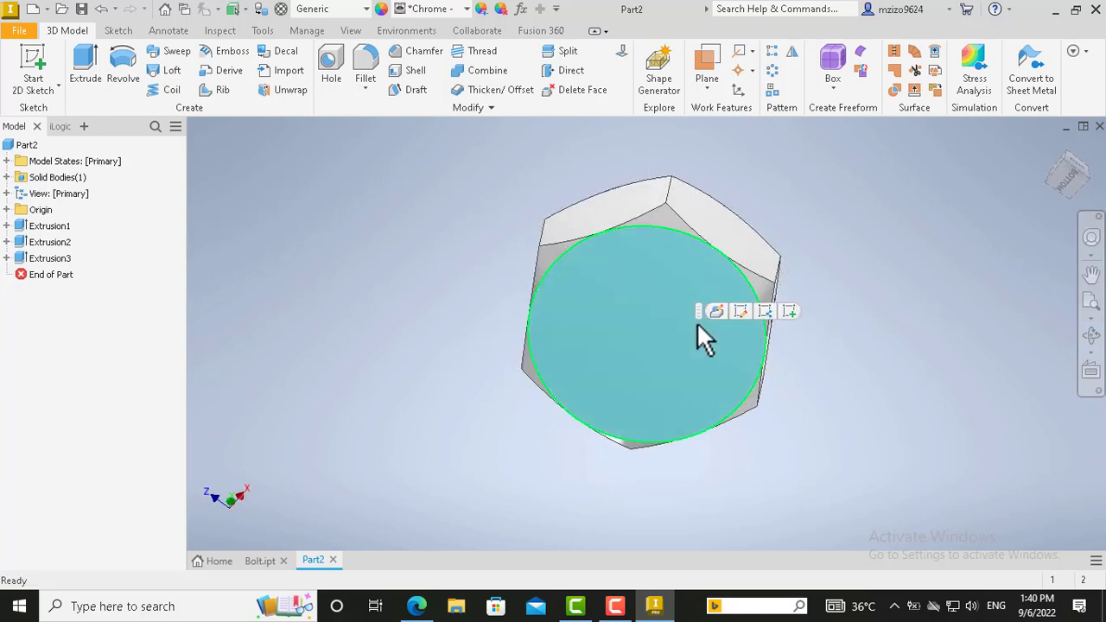
{"action": "left_click", "coordinate": [787, 312]}
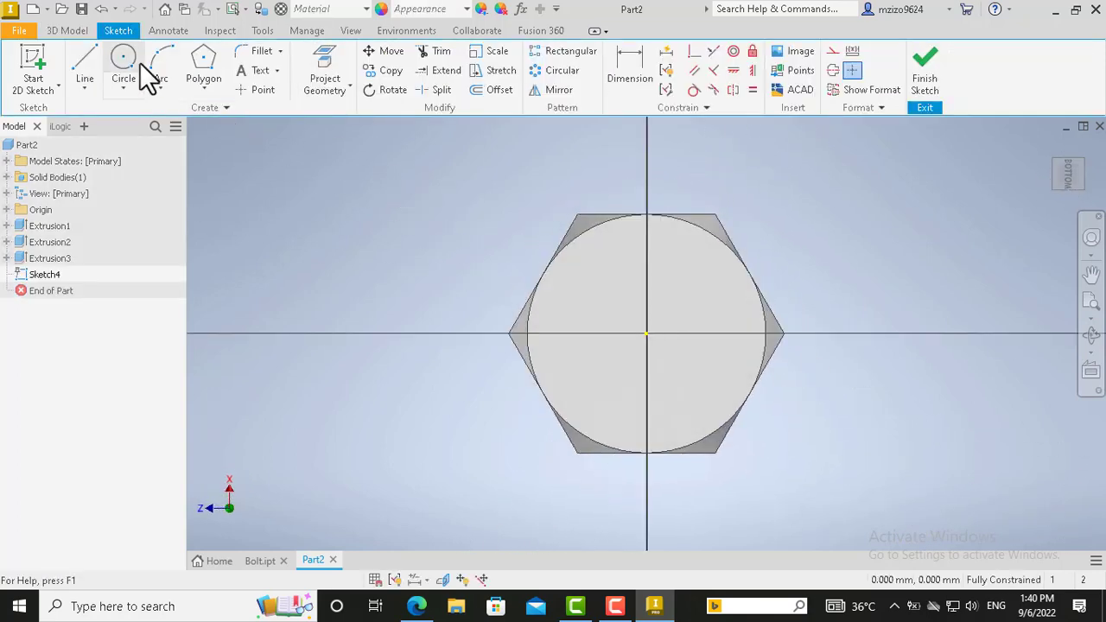
{"action": "left_click", "coordinate": [129, 57]}
{"action": "left_click", "coordinate": [646, 334]}
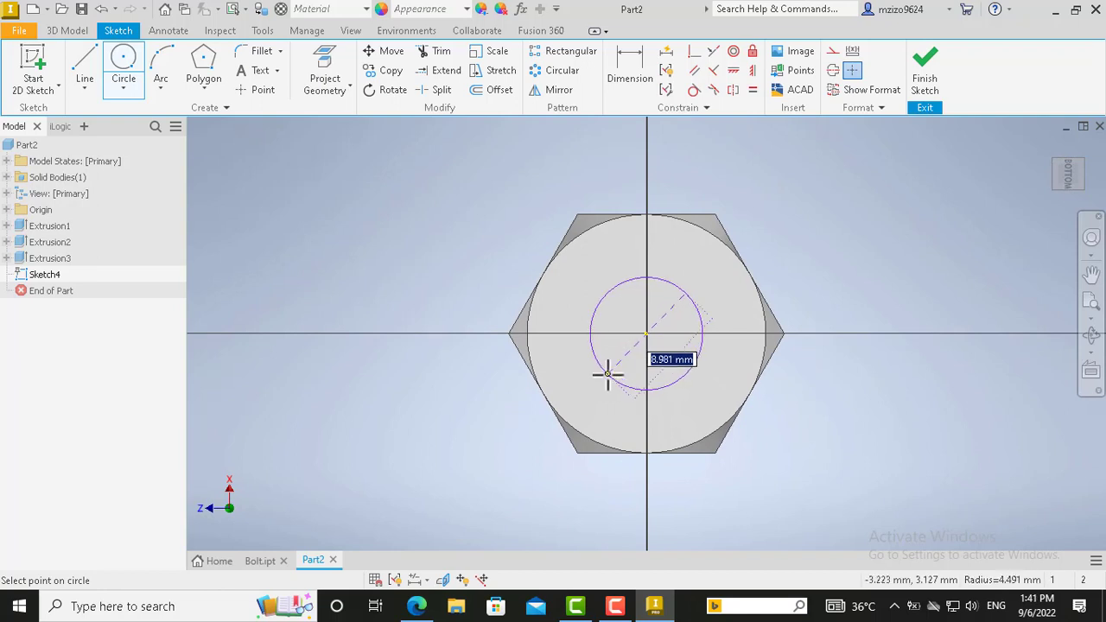
{"action": "type", "text": "9"}
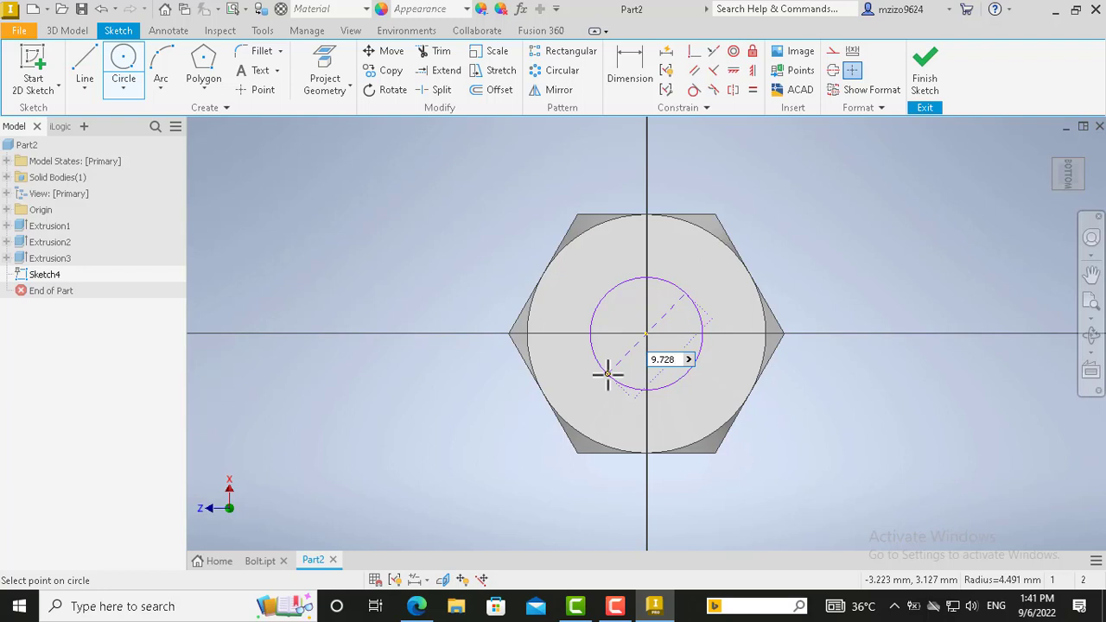
{"action": "type", "text": ".728"}
{"action": "key", "text": "Return"}
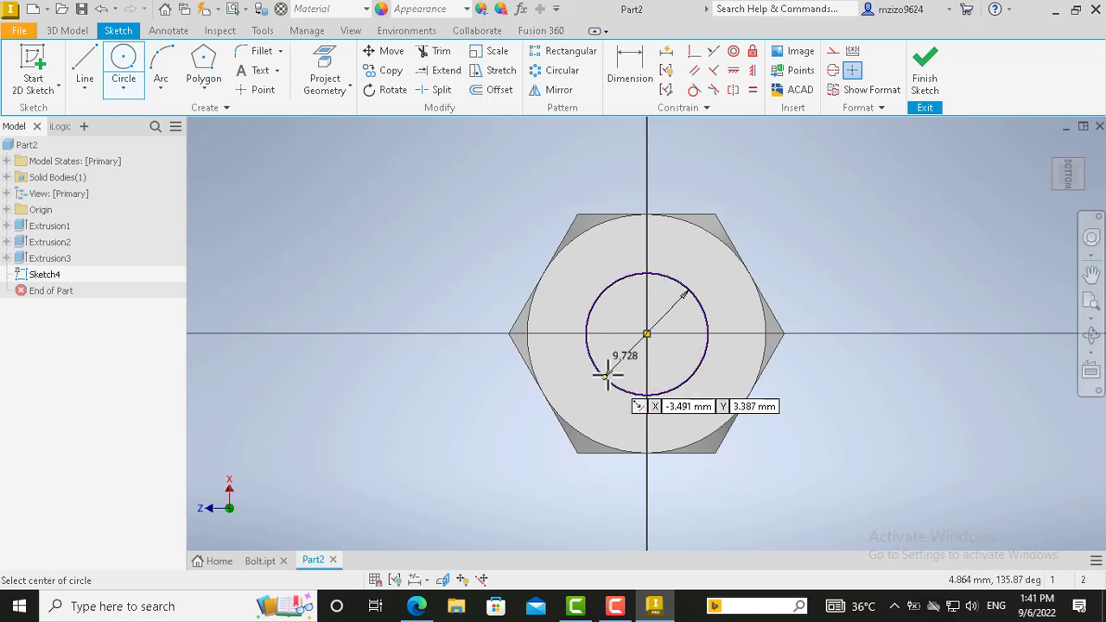
Step: Finish the sketch and extrude the circle through the nut as a Cut to make the hole
{"action": "left_click", "coordinate": [925, 69]}
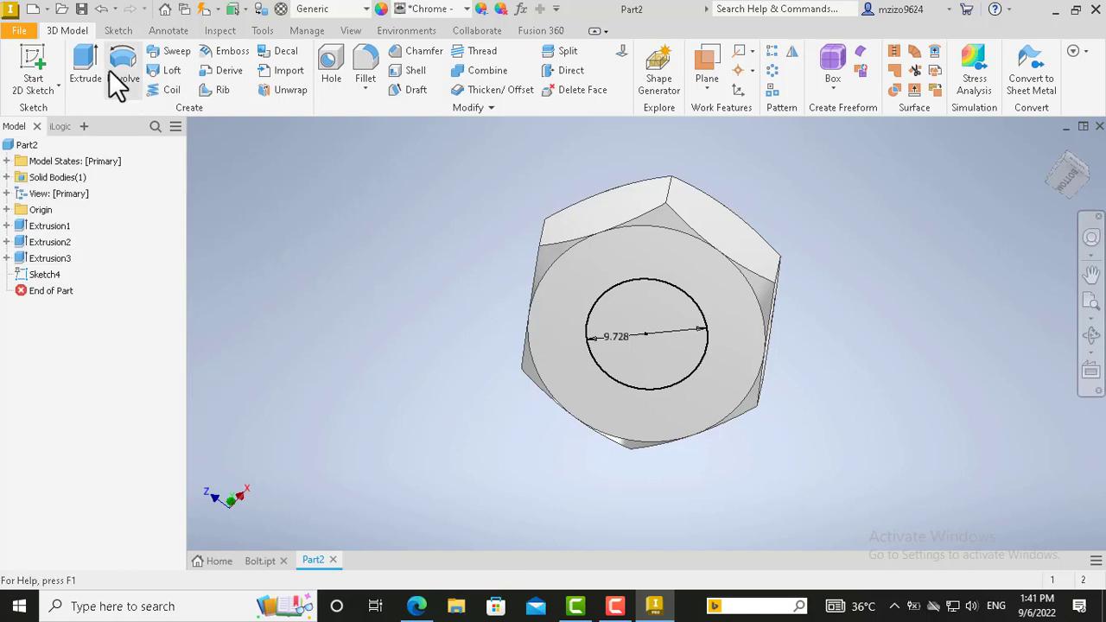
{"action": "left_click", "coordinate": [87, 71]}
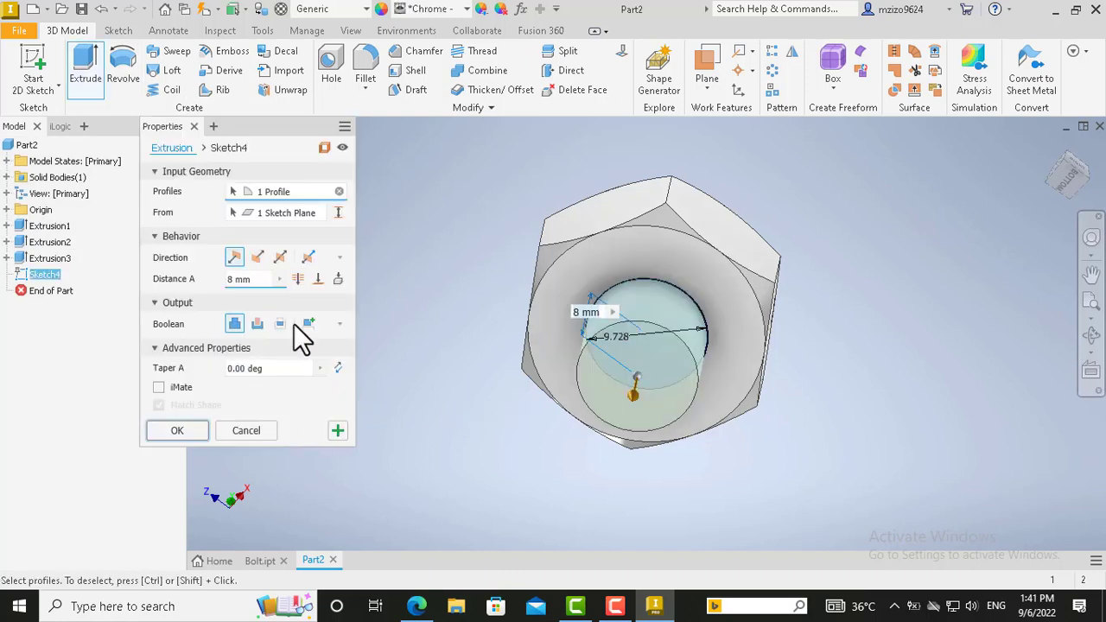
{"action": "left_click", "coordinate": [257, 323]}
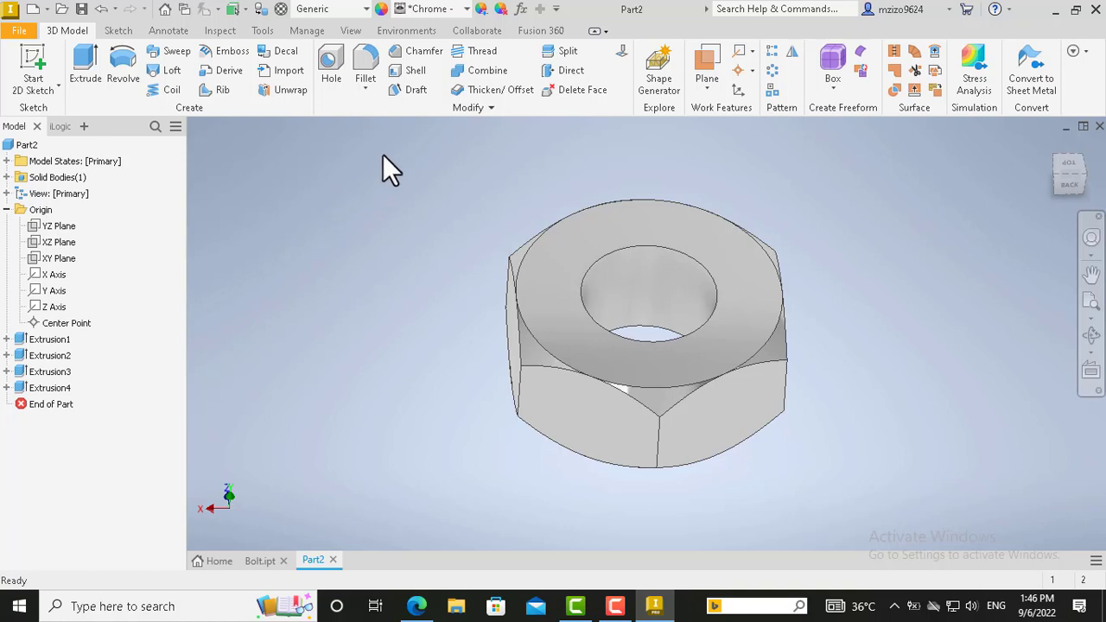
Step: Fillet the hole's upper and lower rim edges with a 1 mm radius
{"action": "left_click", "coordinate": [366, 65]}
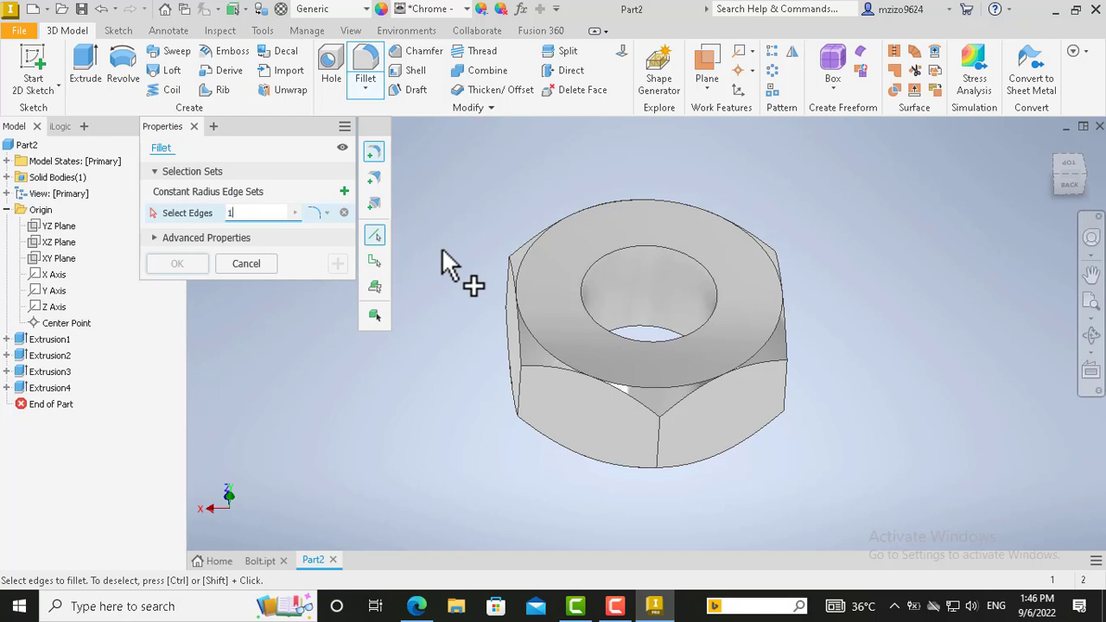
{"action": "left_click", "coordinate": [632, 243]}
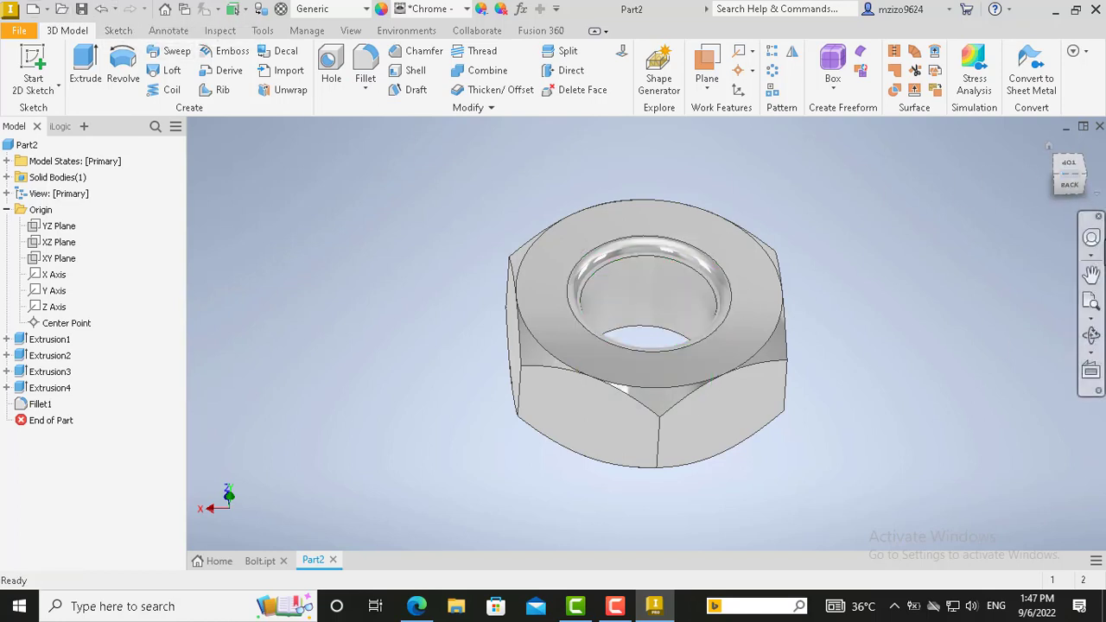
{"action": "left_click", "coordinate": [1092, 335]}
{"action": "left_click_drag", "start_coordinate": [699, 395], "coordinate": [654, 254]}
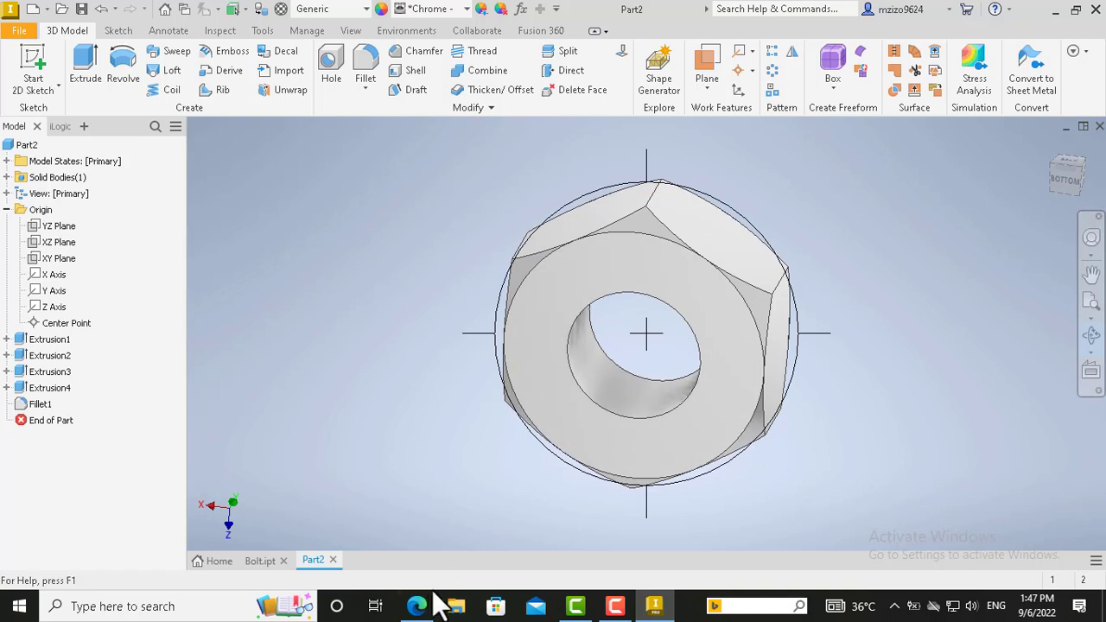
{"action": "left_click", "coordinate": [365, 87]}
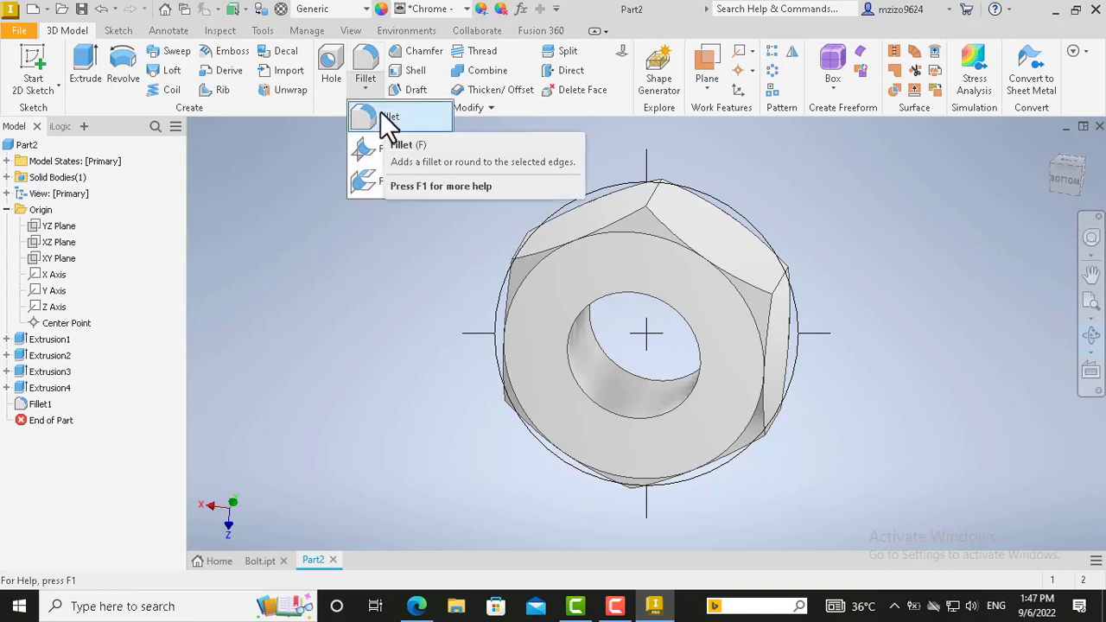
{"action": "left_click", "coordinate": [388, 121]}
{"action": "left_click", "coordinate": [639, 296]}
{"action": "left_click", "coordinate": [640, 304]}
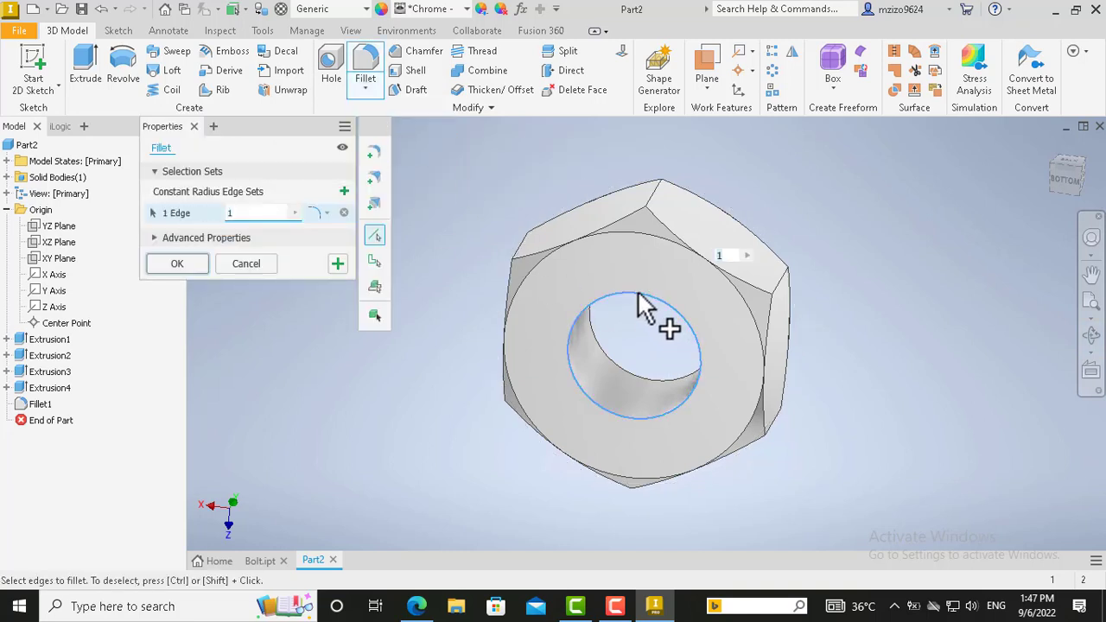
{"action": "left_click", "coordinate": [176, 265]}
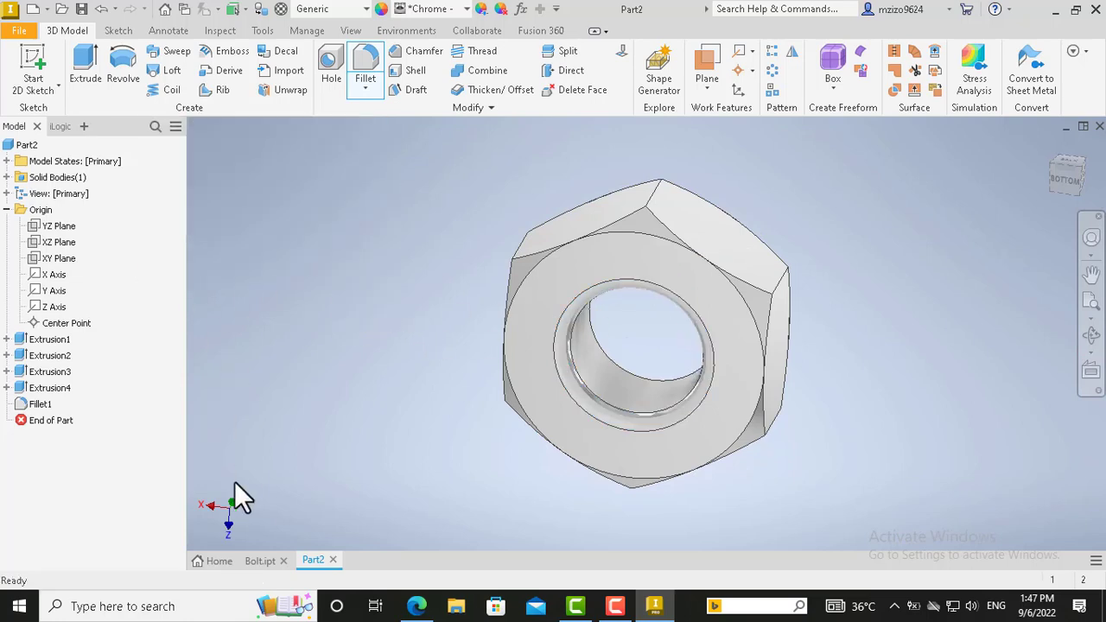
Step: Start a new sketch on the XY origin plane, which runs through the nut's axis
{"action": "left_click", "coordinate": [1091, 335]}
{"action": "left_click_drag", "start_coordinate": [817, 353], "coordinate": [533, 413]}
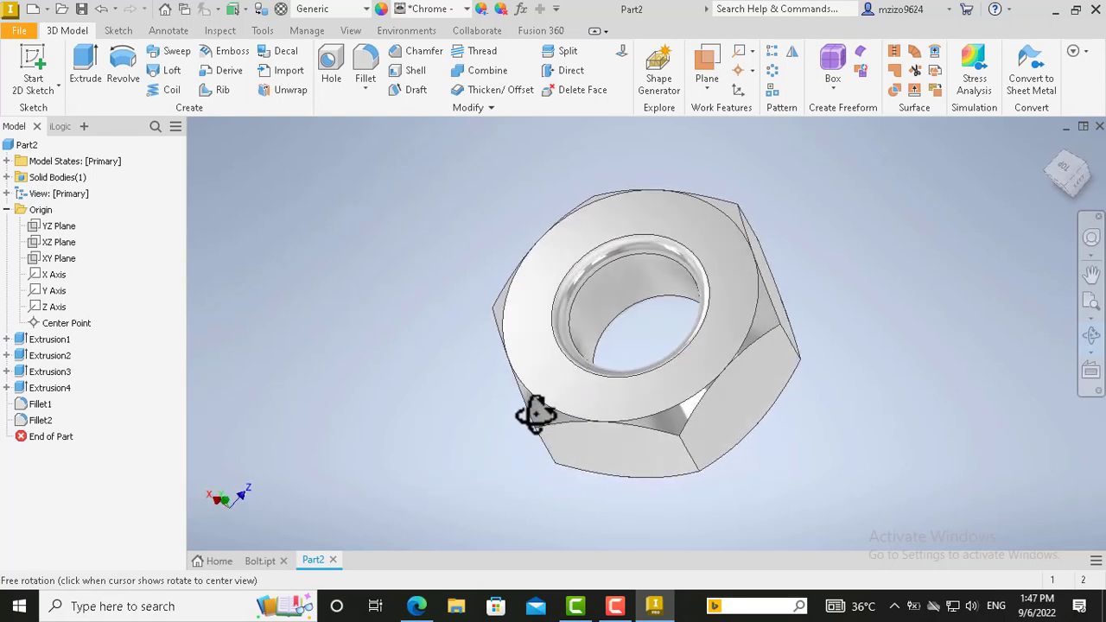
{"action": "key", "text": "Escape"}
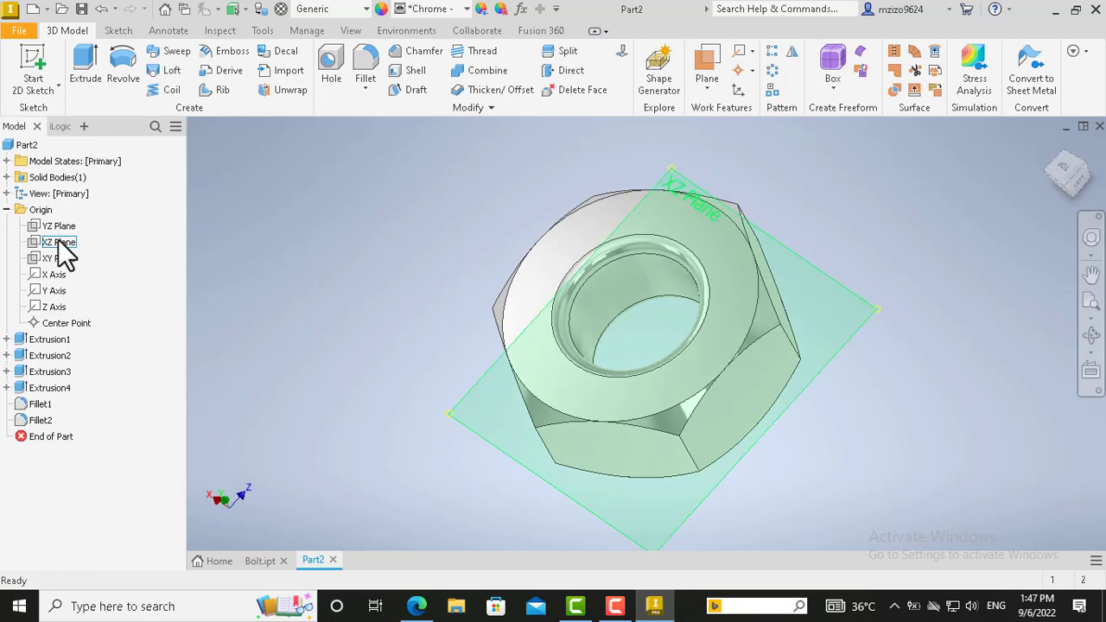
{"action": "left_click", "coordinate": [1091, 335]}
{"action": "left_click_drag", "start_coordinate": [654, 437], "coordinate": [627, 348]}
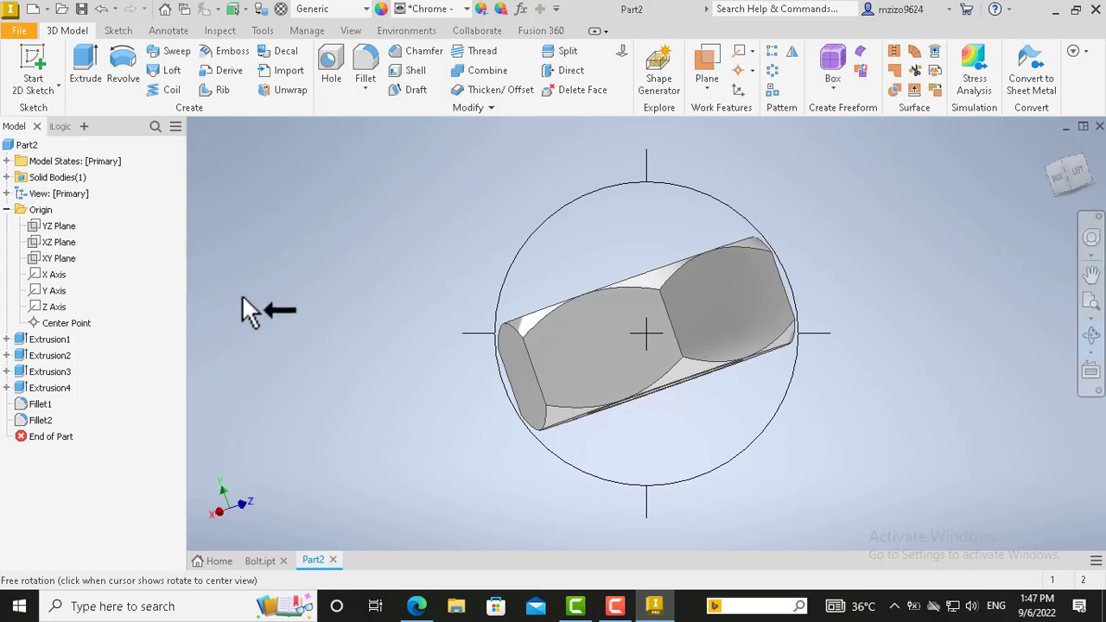
{"action": "key", "text": "Escape"}
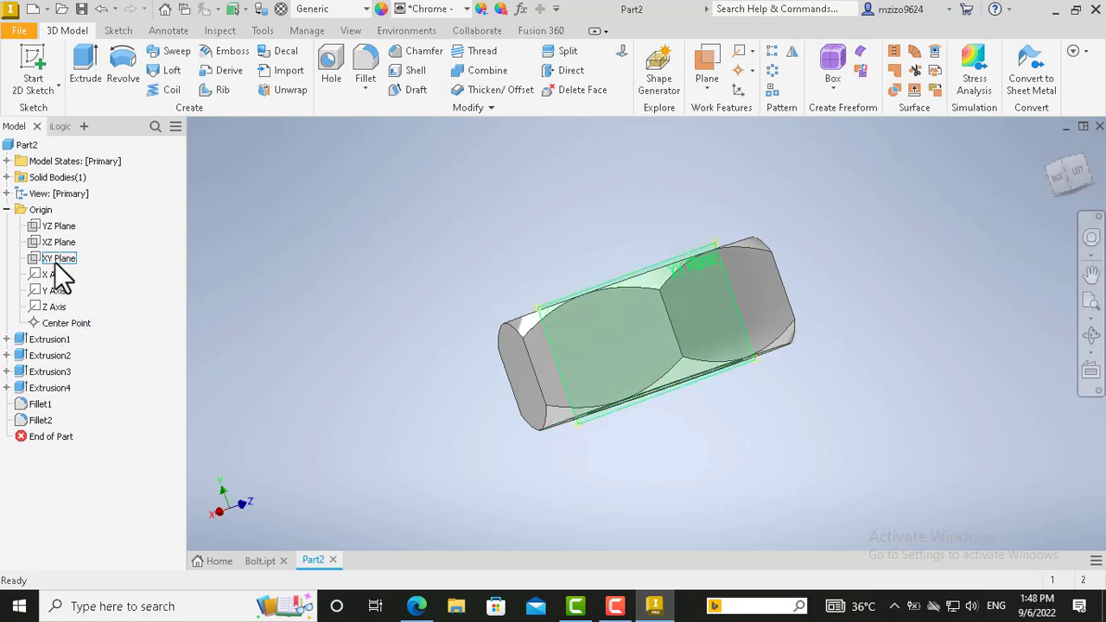
{"action": "left_click", "coordinate": [55, 261]}
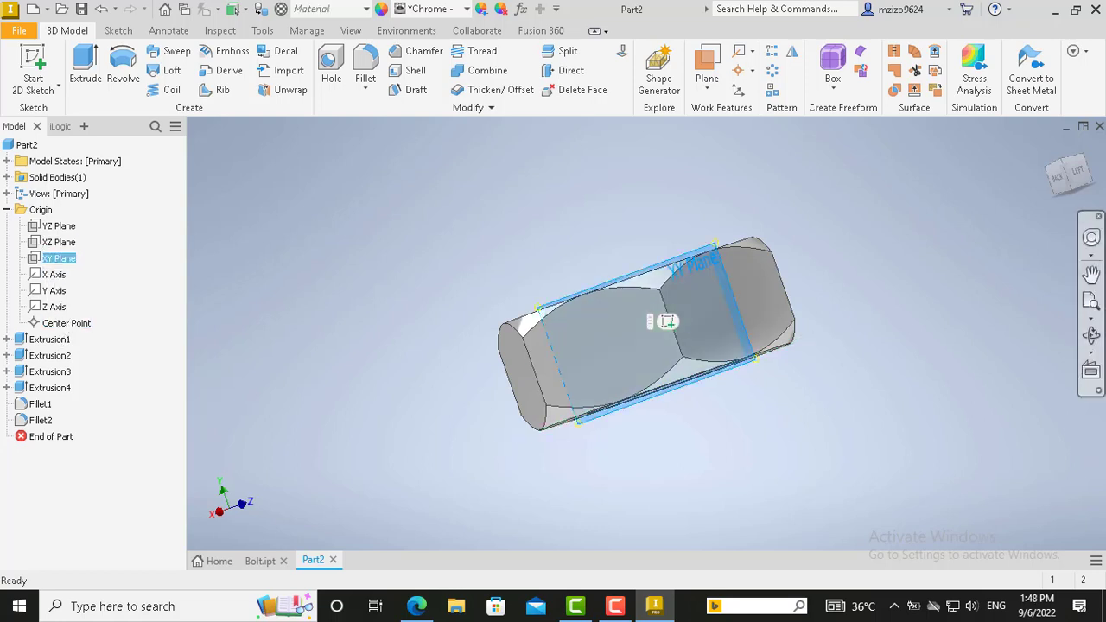
{"action": "left_click", "coordinate": [1091, 335]}
{"action": "left_click_drag", "start_coordinate": [774, 350], "coordinate": [792, 437]}
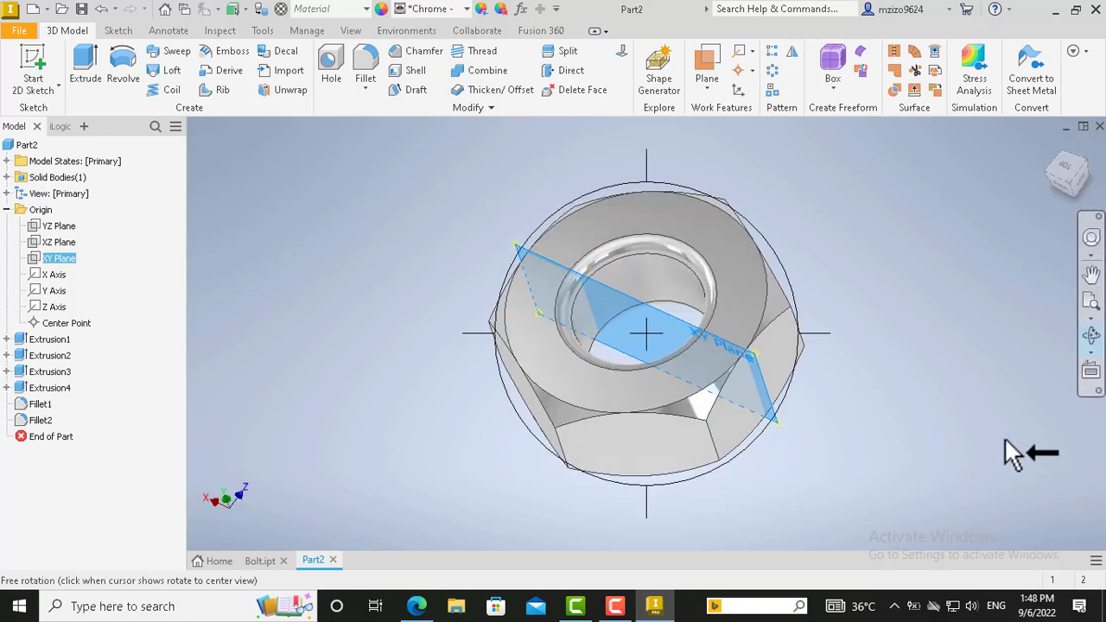
{"action": "key", "text": "Escape"}
{"action": "right_click", "coordinate": [51, 261]}
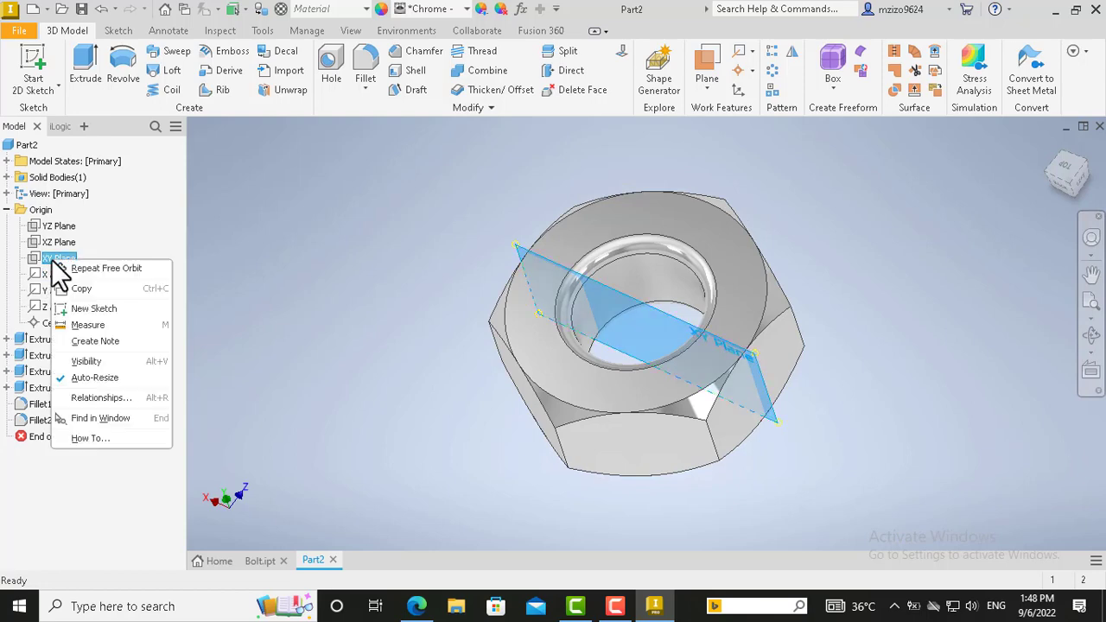
{"action": "left_click", "coordinate": [110, 308]}
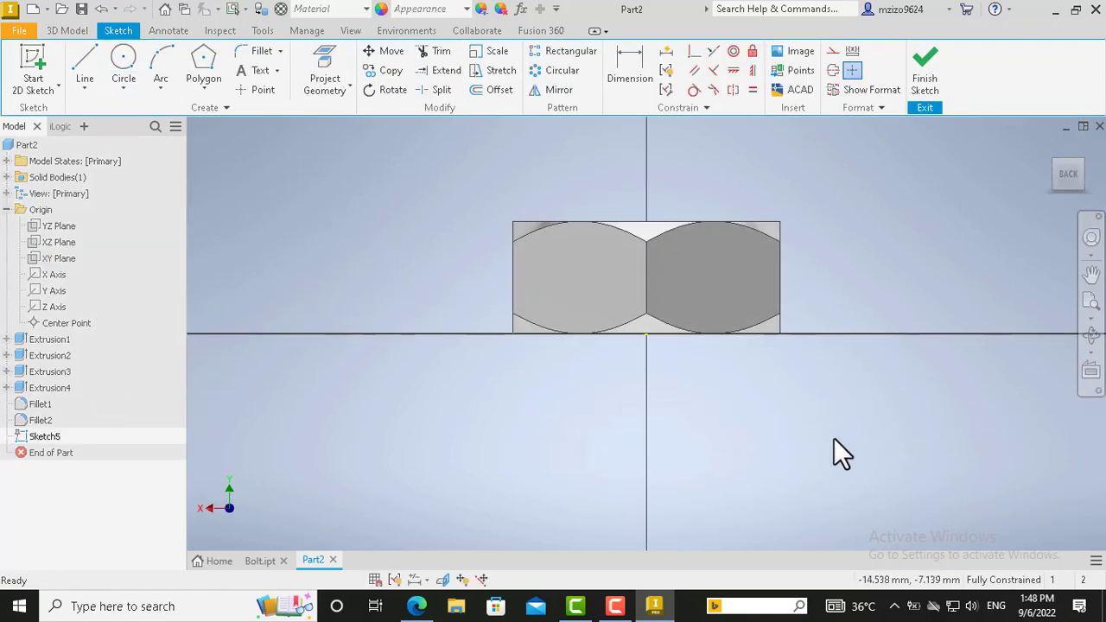
{"action": "left_click", "coordinate": [1091, 275]}
{"action": "left_click_drag", "start_coordinate": [704, 272], "coordinate": [628, 371]}
{"action": "key", "text": "Escape"}
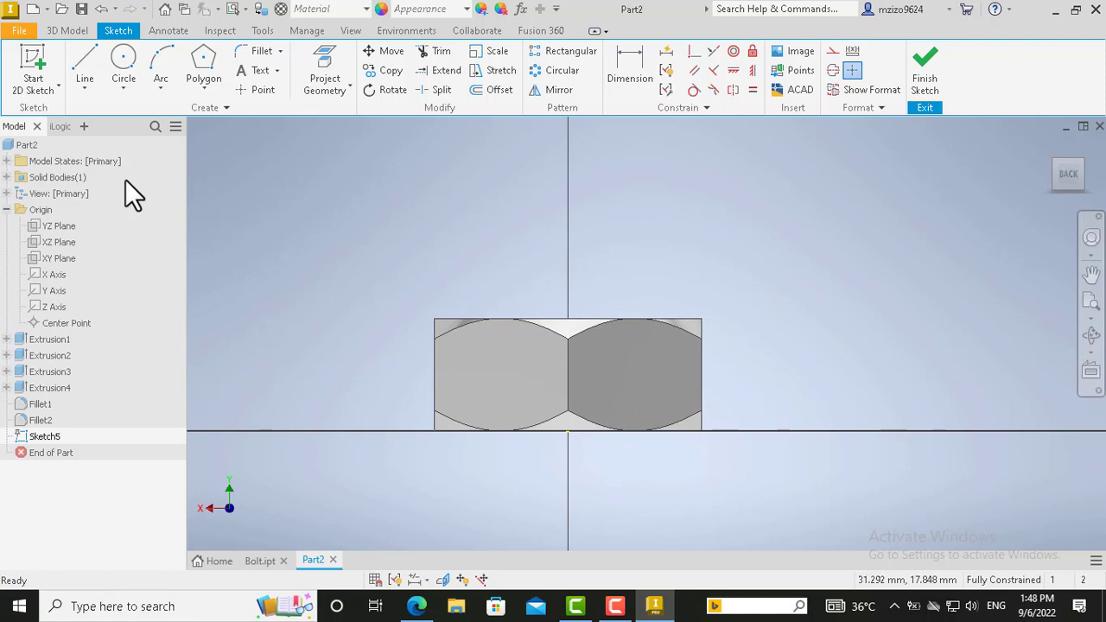
Step: Sketch a closed triangle above the nut with a vertical inner side and its apex about 3.6 mm outward from the nut's axis side
{"action": "left_click", "coordinate": [89, 57]}
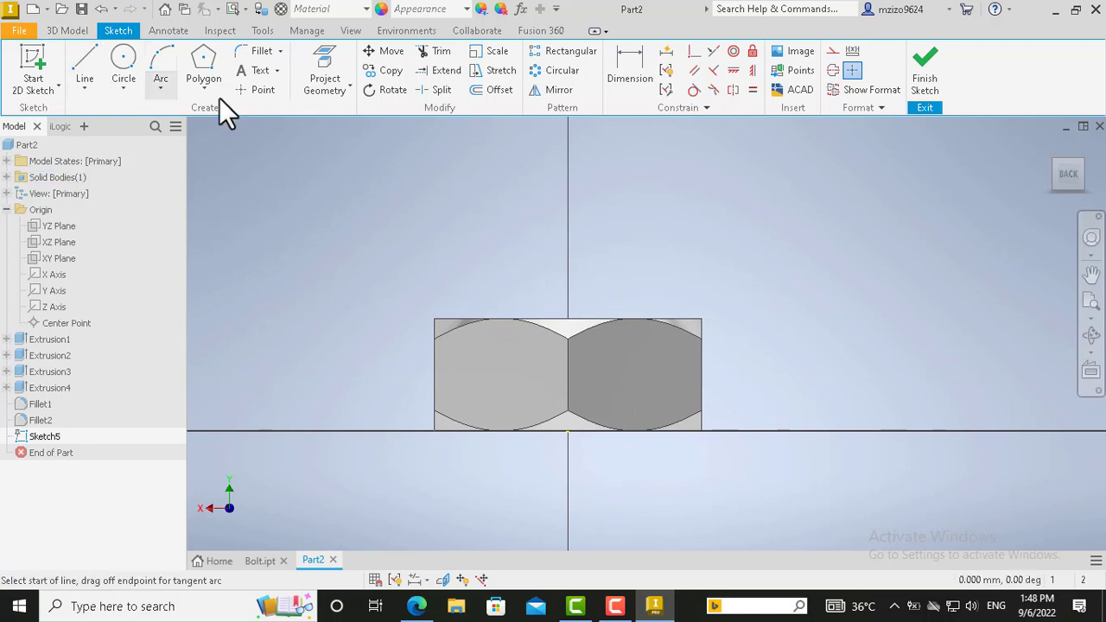
{"action": "left_click", "coordinate": [642, 252]}
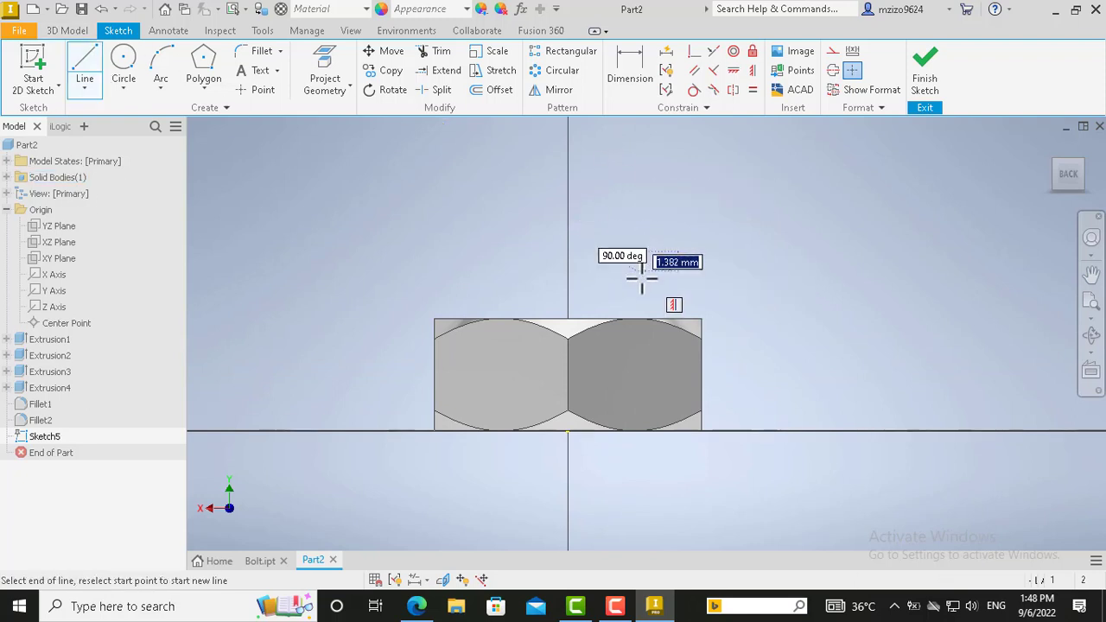
{"action": "left_click", "coordinate": [642, 281]}
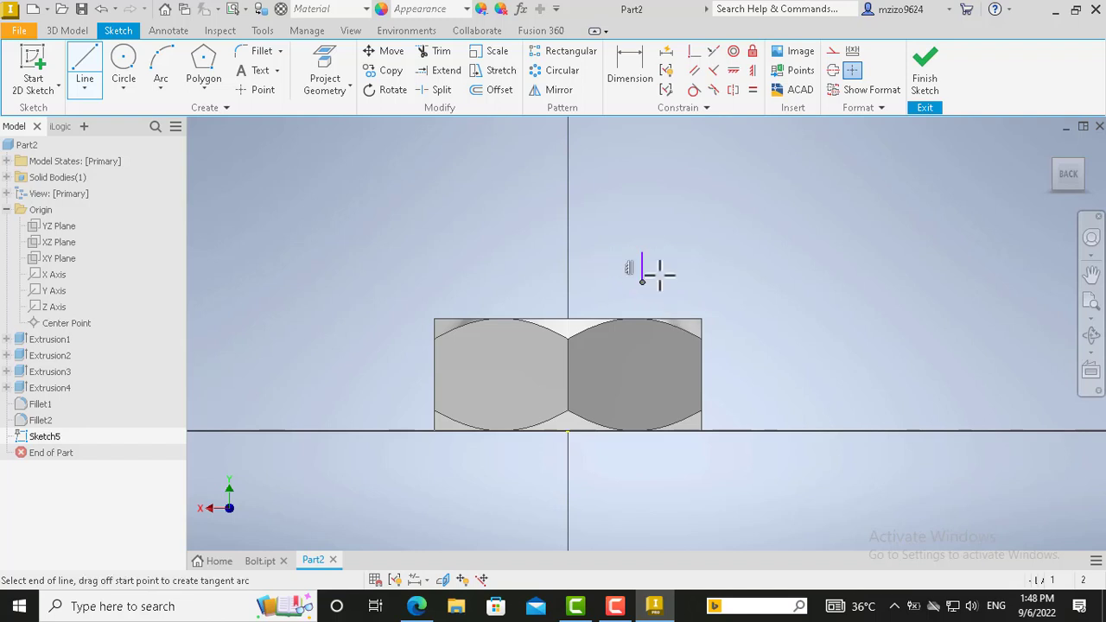
{"action": "left_click", "coordinate": [693, 267]}
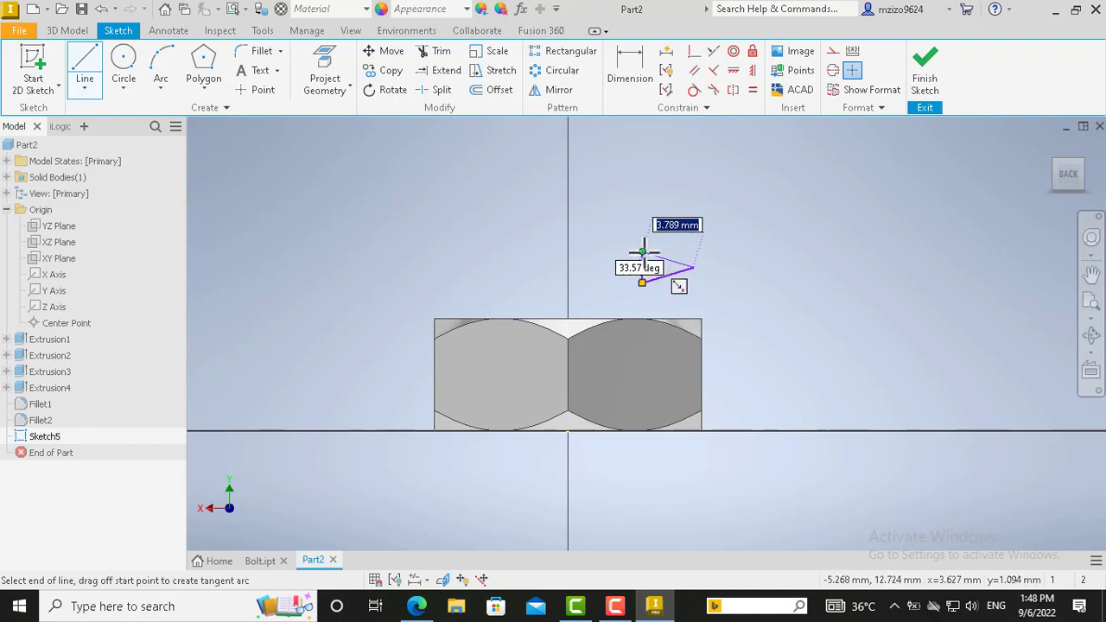
{"action": "left_click", "coordinate": [641, 253]}
{"action": "key", "text": "Escape"}
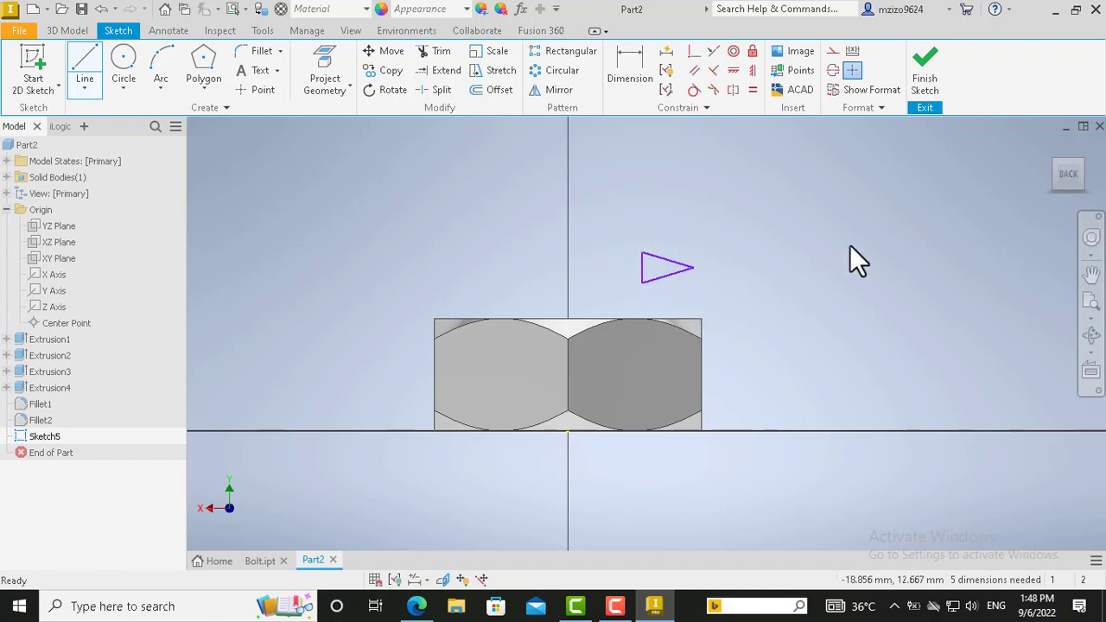
Step: Draw a centre line from the triangle's apex to the midpoint of its vertical side
{"action": "left_click", "coordinate": [88, 60]}
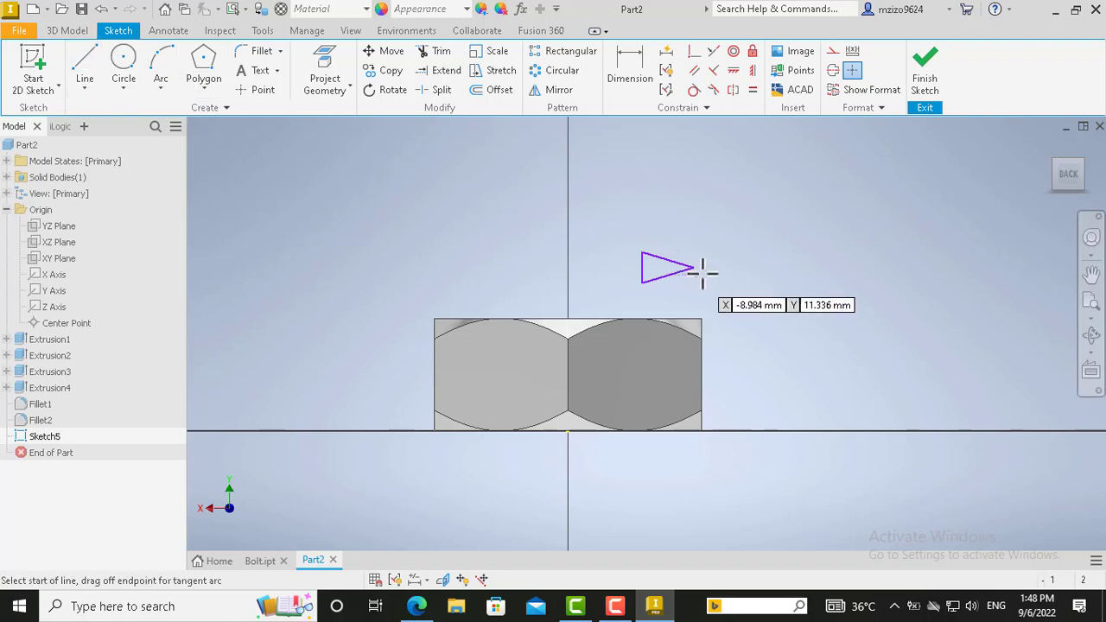
{"action": "left_click", "coordinate": [693, 267]}
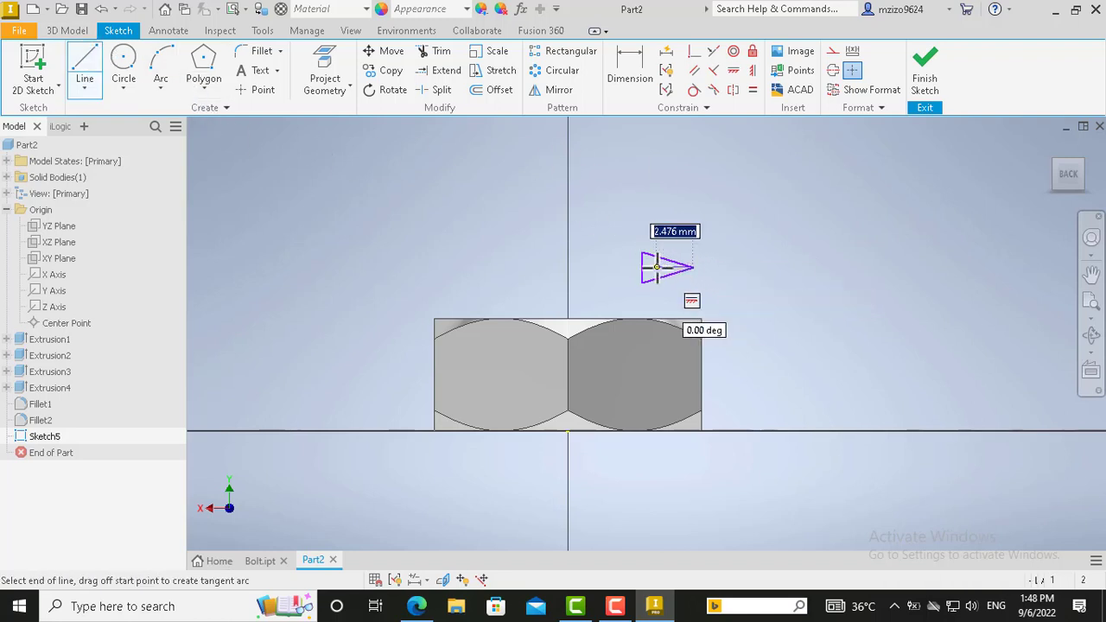
{"action": "left_click", "coordinate": [642, 268]}
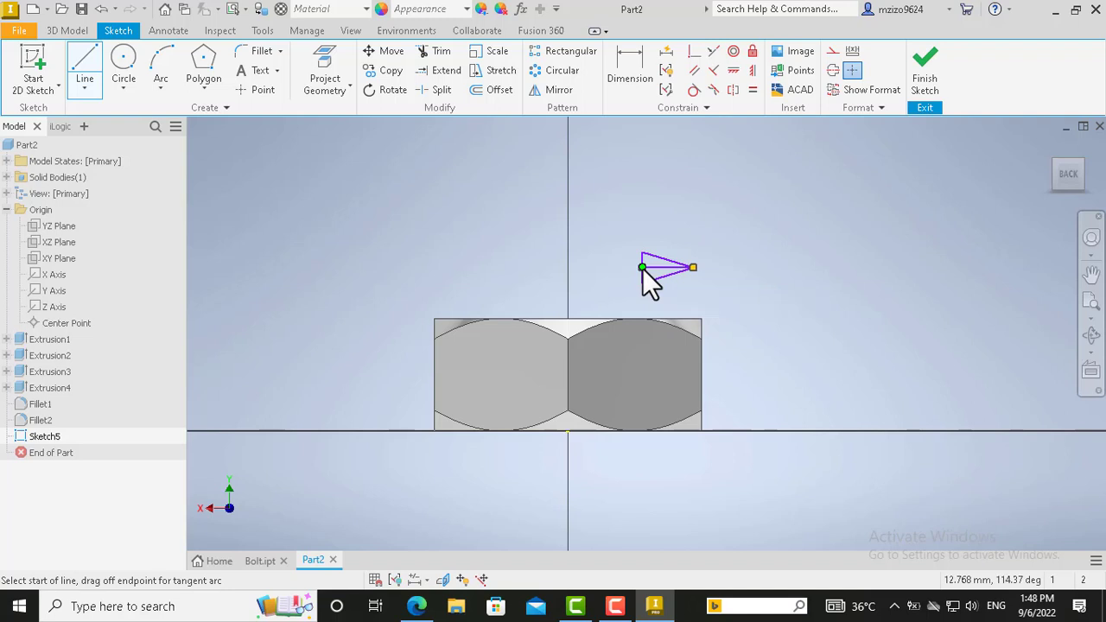
{"action": "key", "text": "Escape"}
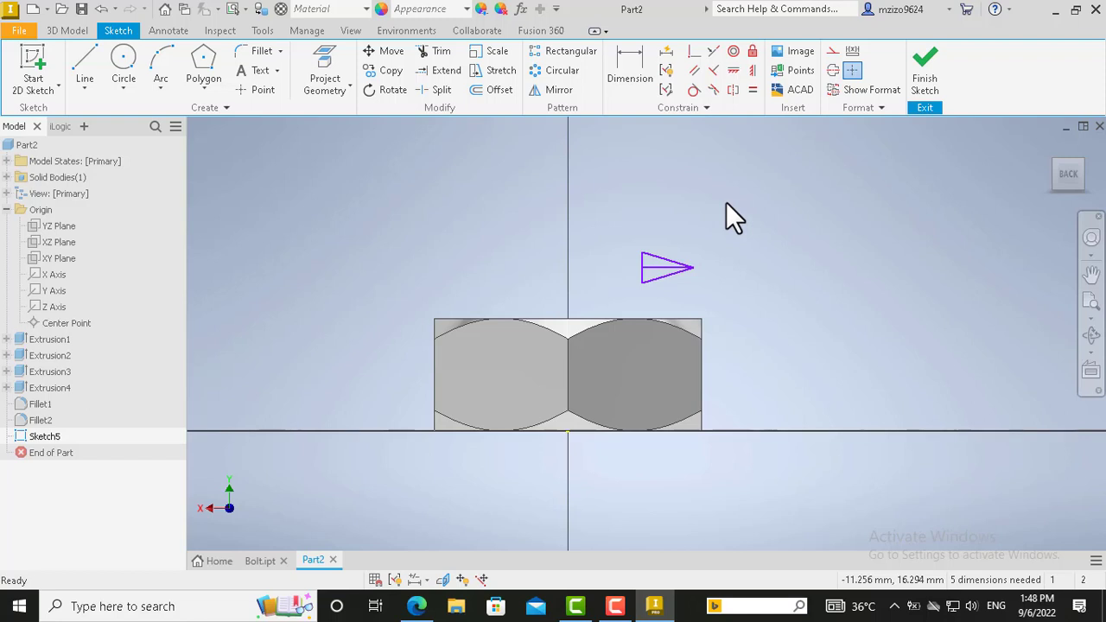
Step: Dimension the vertical distance between the triangle's lower corner and the nut's top edge as 1 mm
{"action": "left_click", "coordinate": [627, 69]}
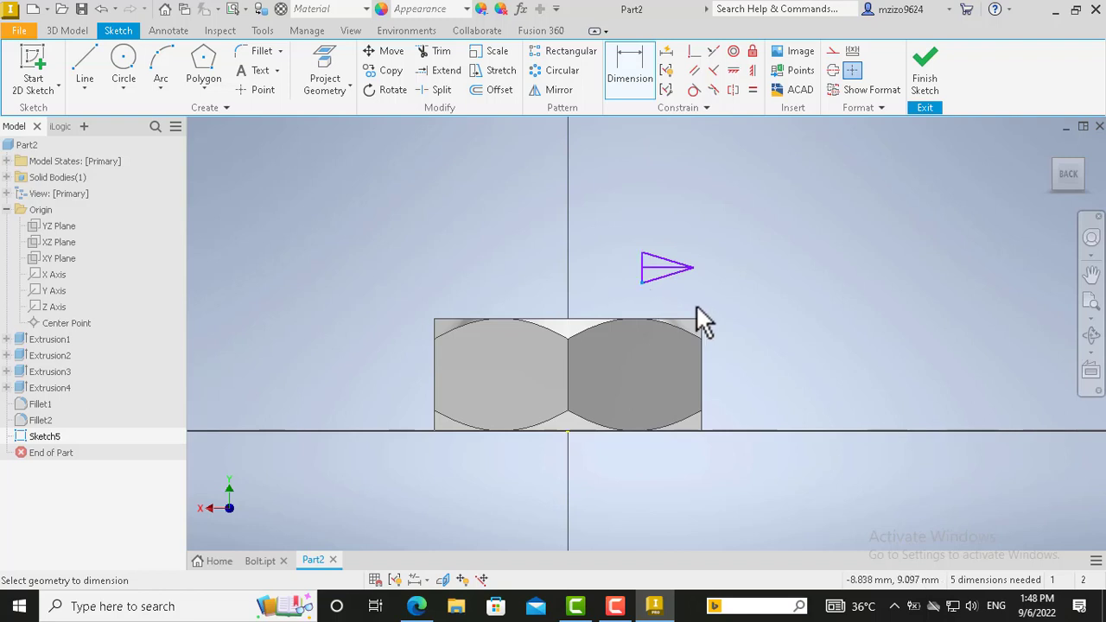
{"action": "left_click", "coordinate": [665, 333]}
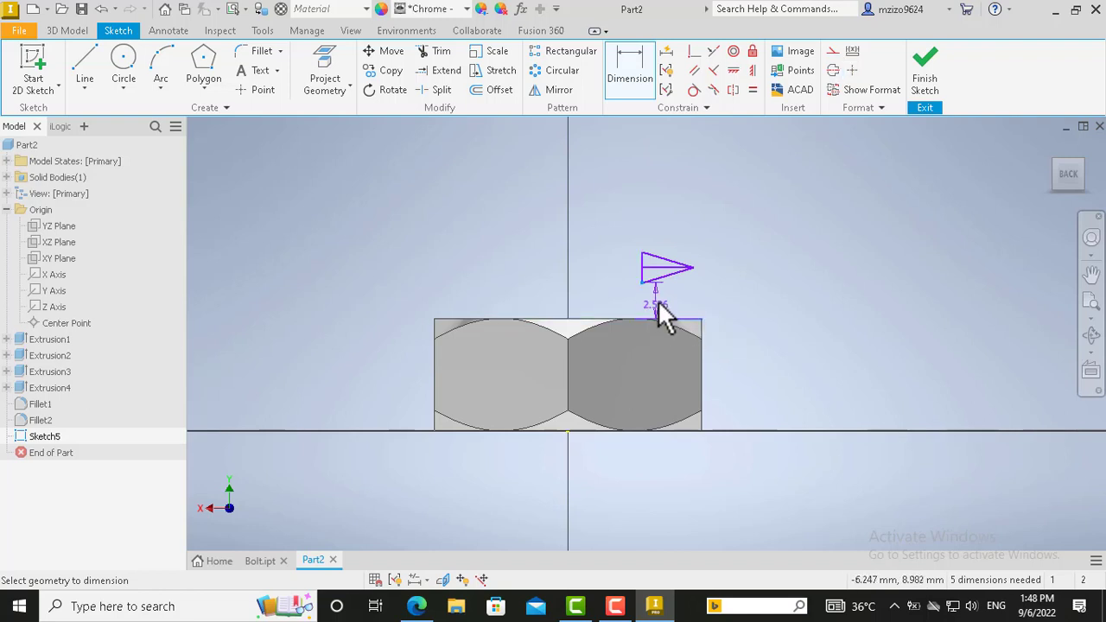
{"action": "left_click", "coordinate": [642, 283]}
{"action": "left_click", "coordinate": [654, 308]}
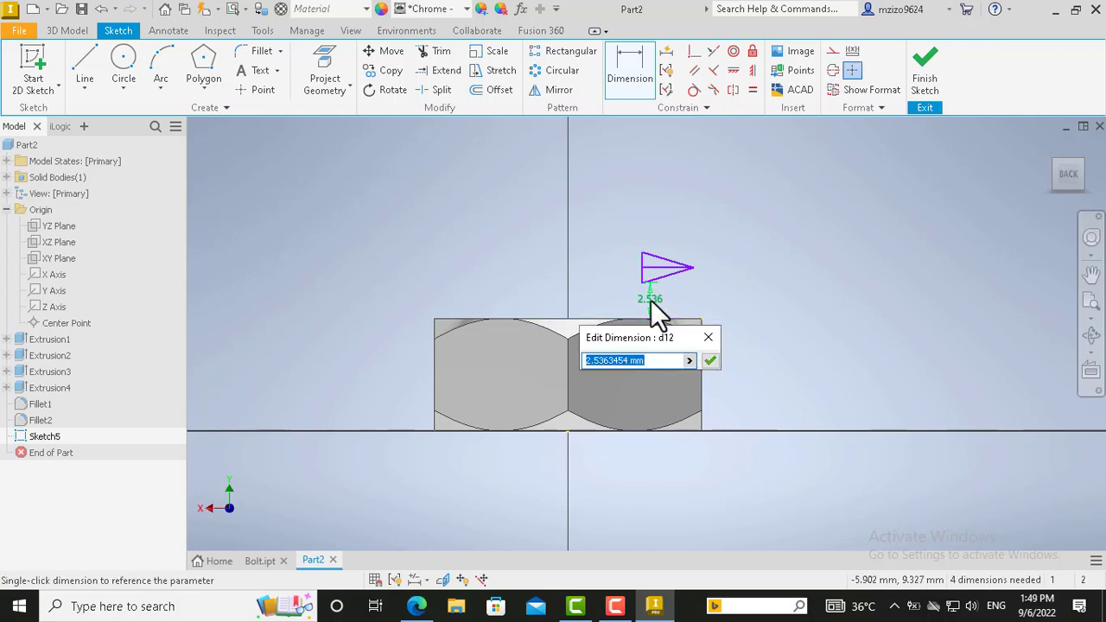
{"action": "type", "text": "2"}
{"action": "key", "text": "Return"}
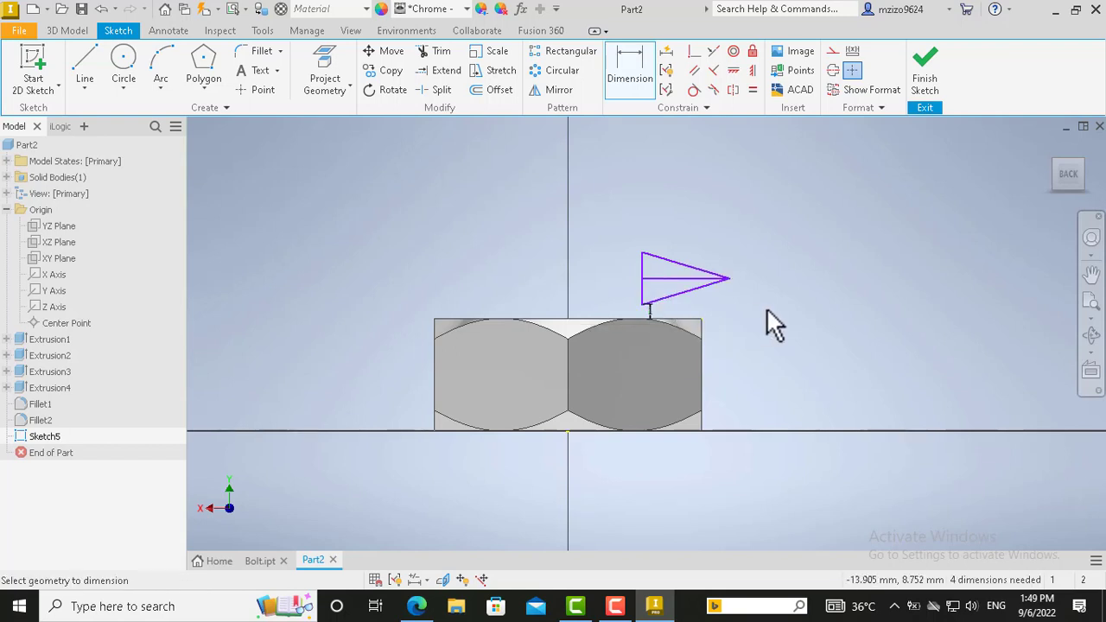
Step: Dimension the triangle's vertical side as 1.7 mm
{"action": "left_click", "coordinate": [641, 289]}
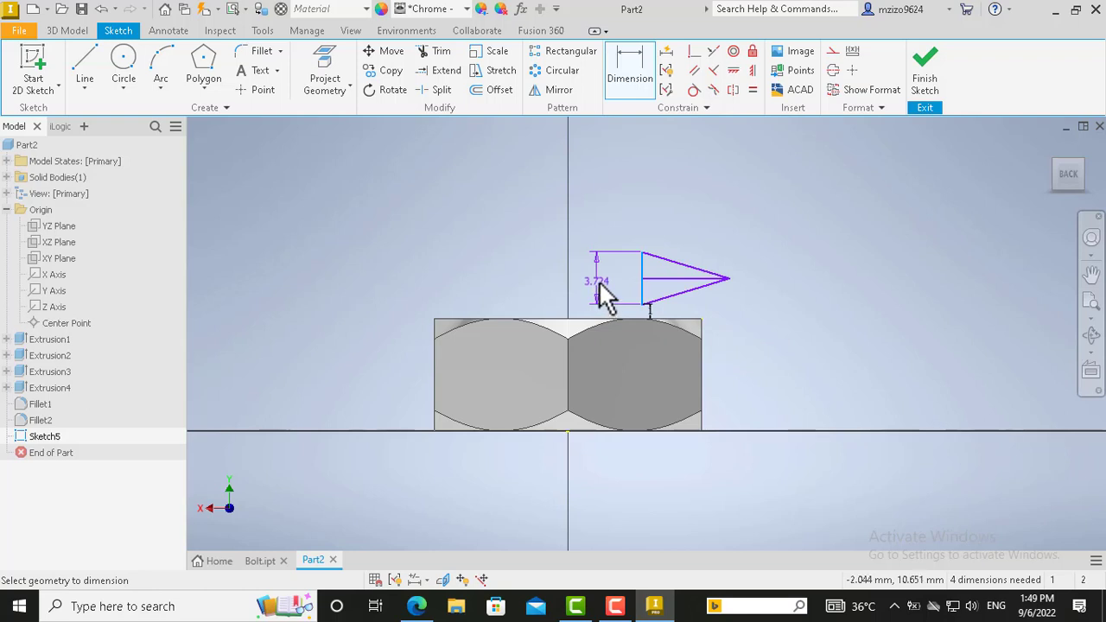
{"action": "left_click", "coordinate": [596, 281]}
{"action": "type", "text": "1.7"}
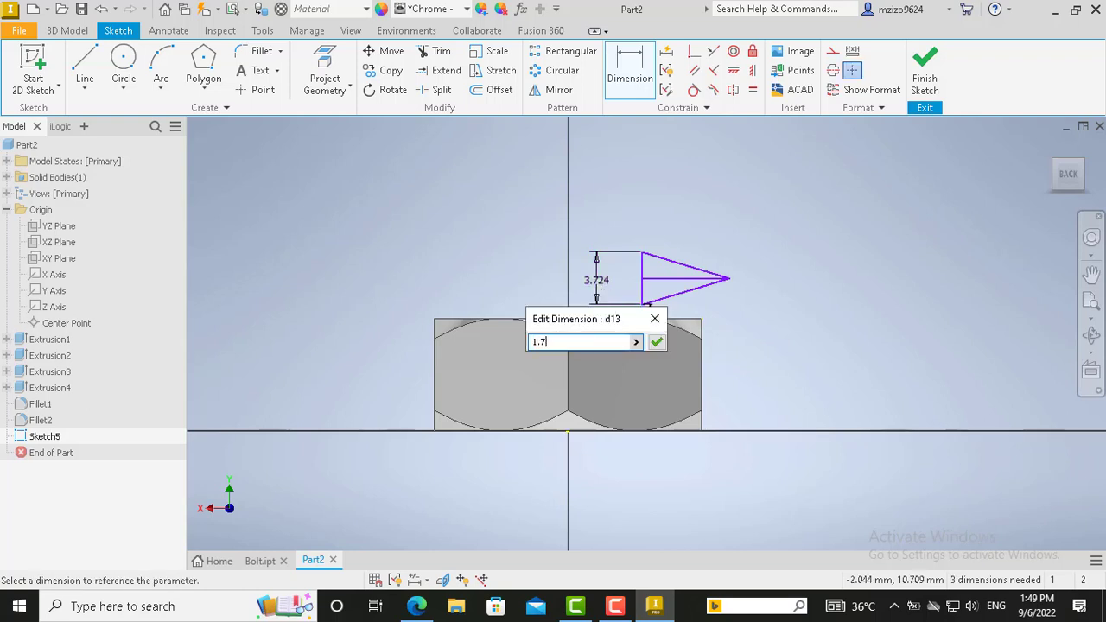
{"action": "key", "text": "Return"}
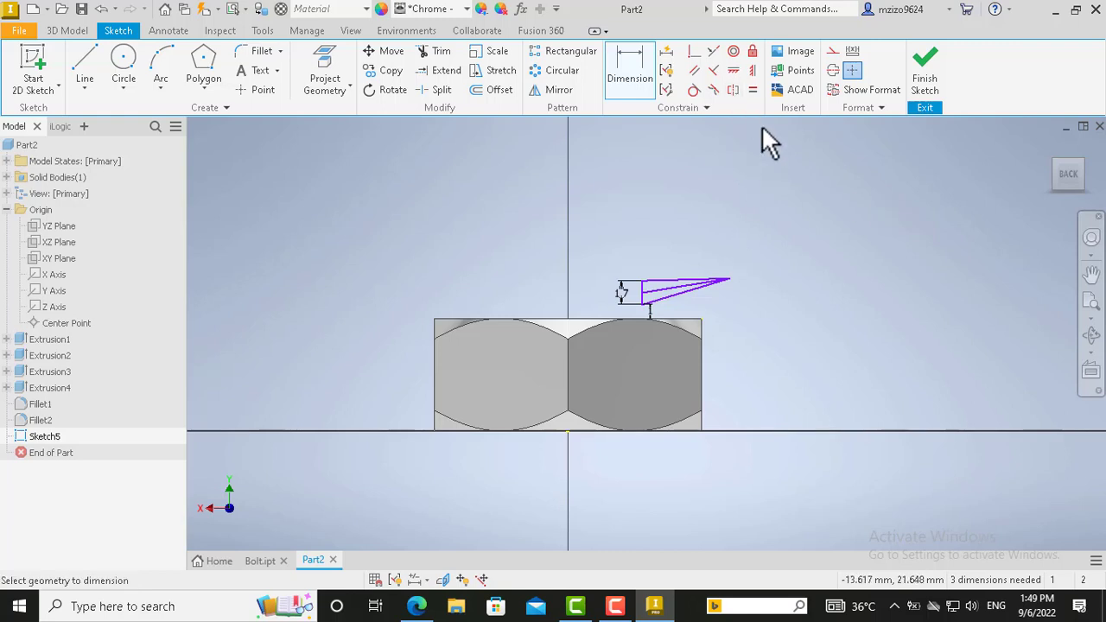
Step: Try a vertical constraint on the triangle's centre line and undo it
{"action": "left_click", "coordinate": [678, 289]}
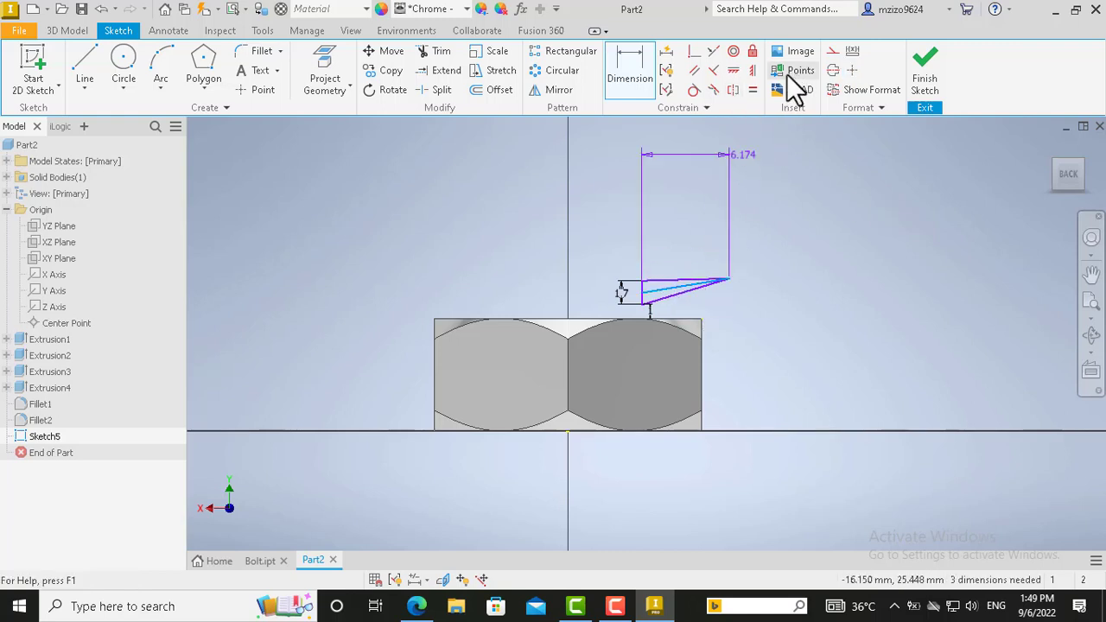
{"action": "key", "text": "Escape"}
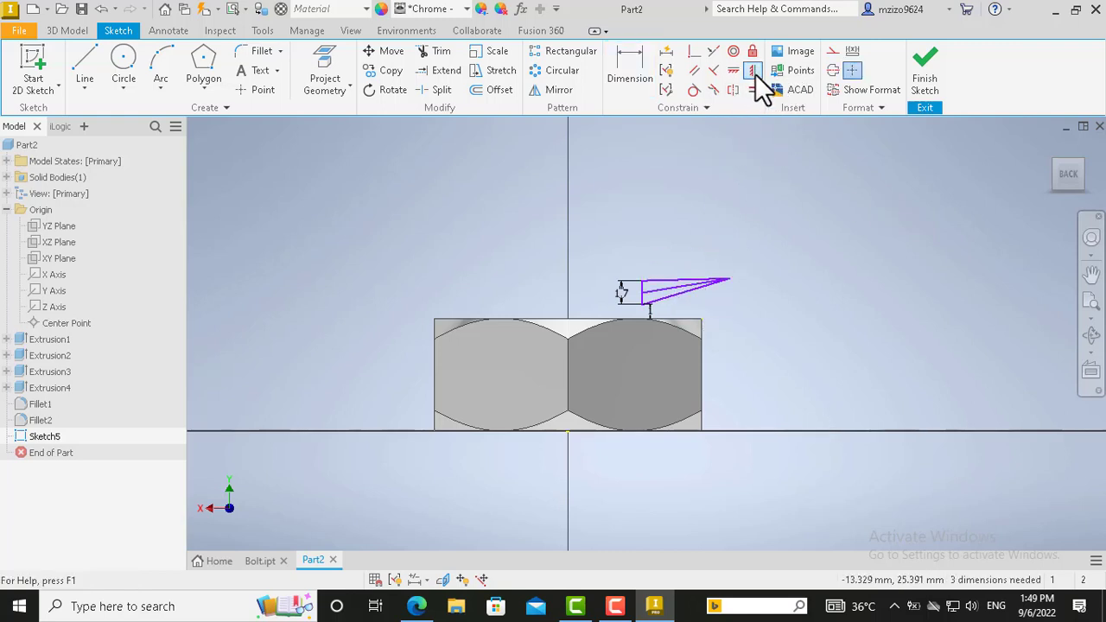
{"action": "left_click", "coordinate": [671, 288]}
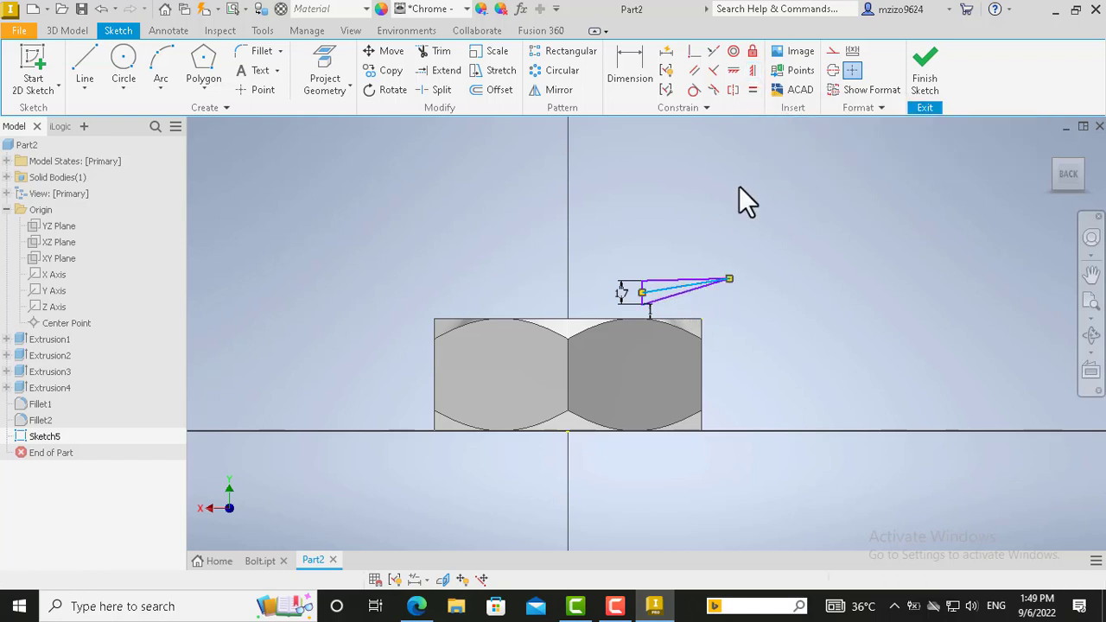
{"action": "left_click", "coordinate": [753, 70]}
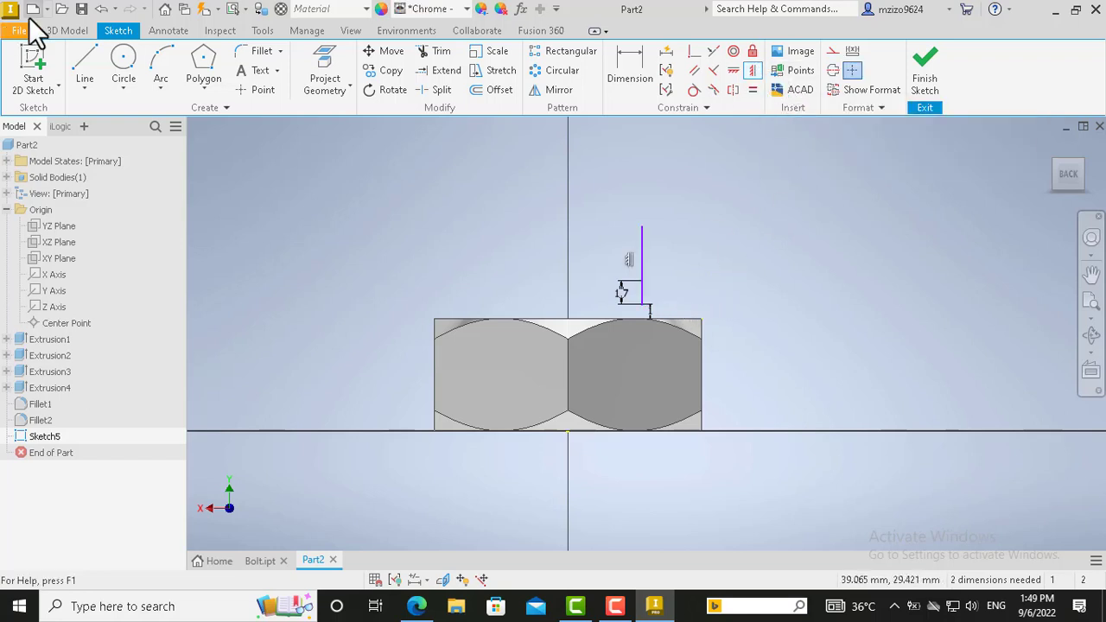
{"action": "left_click", "coordinate": [101, 8]}
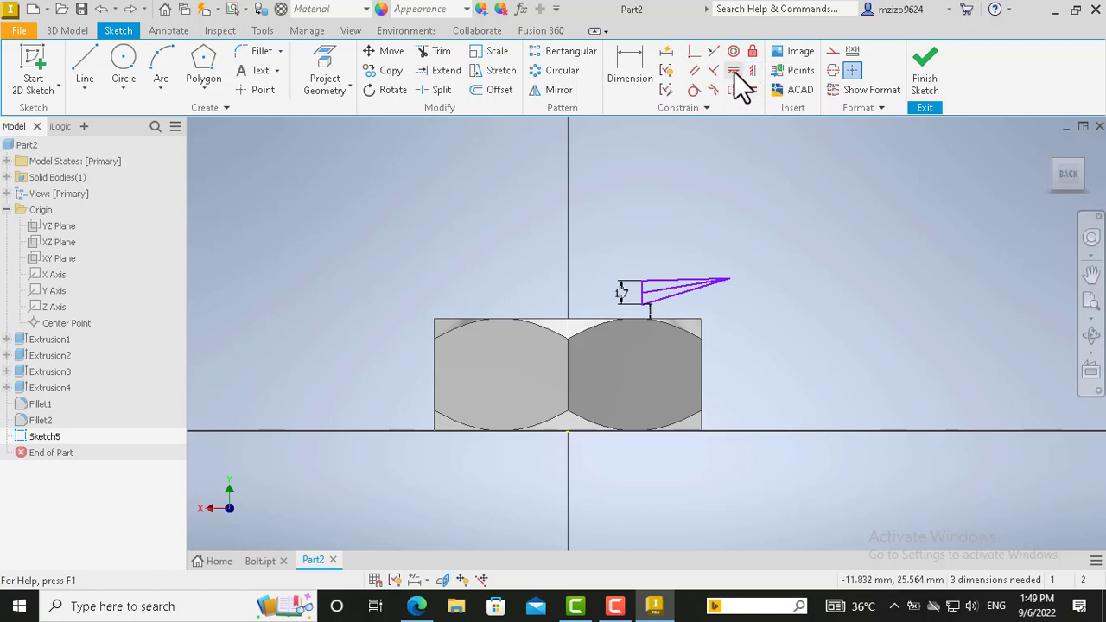
Step: Apply a horizontal constraint to the triangle's centre line
{"action": "left_click", "coordinate": [677, 286]}
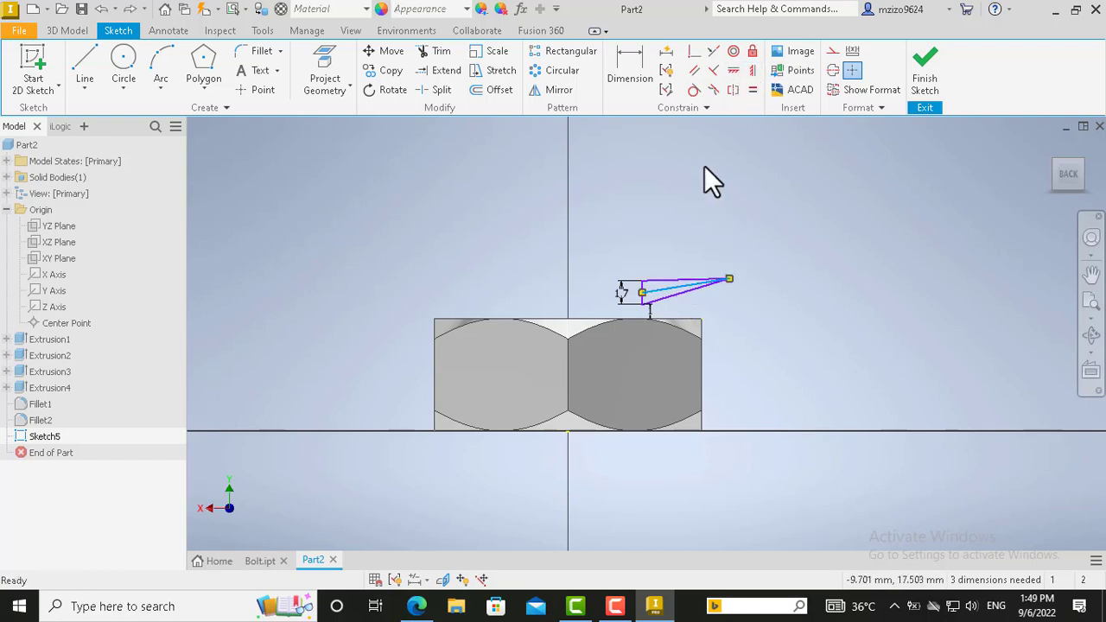
{"action": "left_click", "coordinate": [732, 70]}
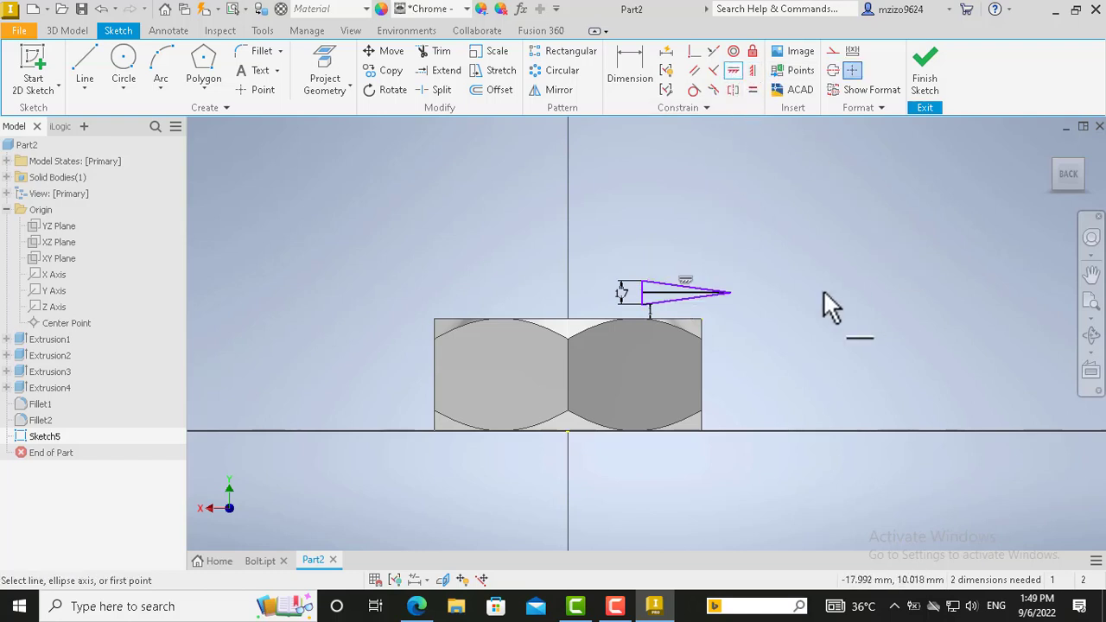
{"action": "key", "text": "Escape"}
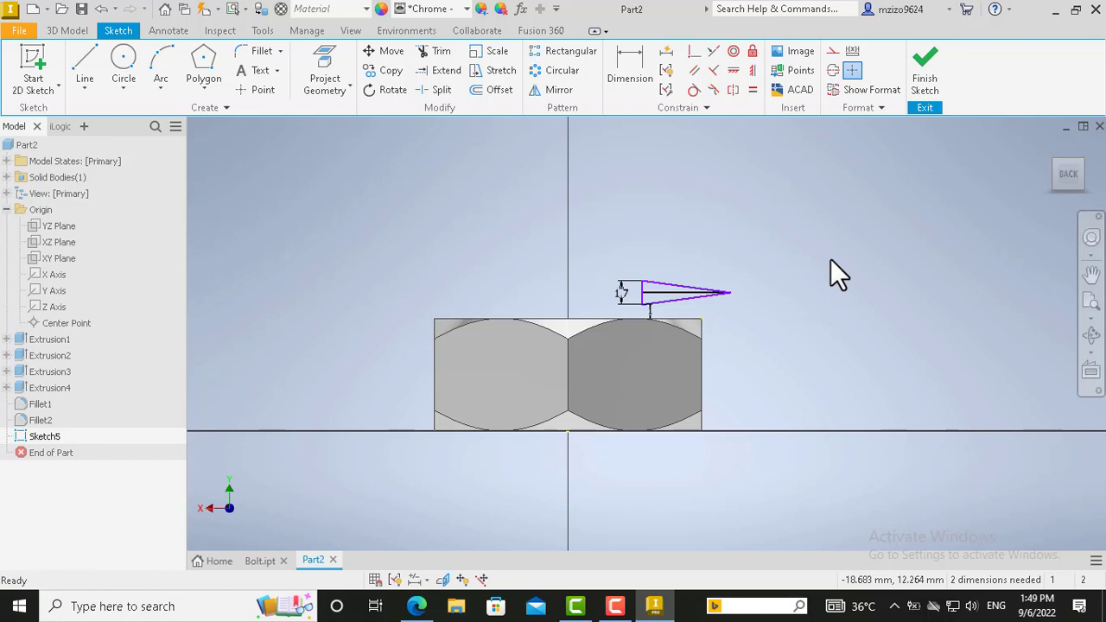
Step: Dimension the angle between the triangle's two sloping sides as 60 degrees
{"action": "left_click", "coordinate": [630, 67]}
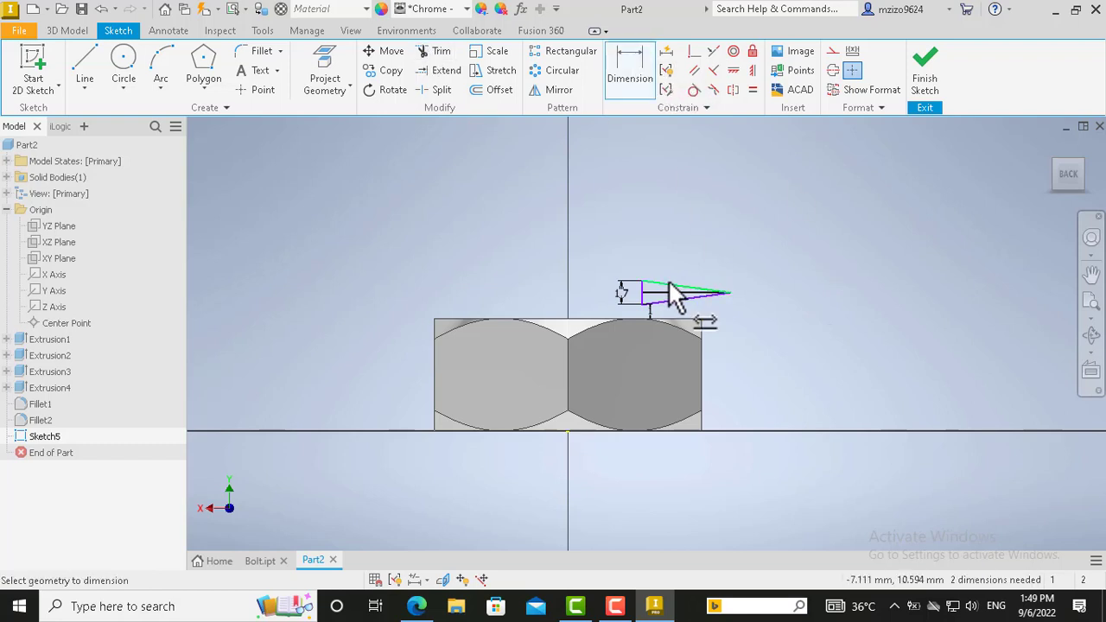
{"action": "left_click", "coordinate": [683, 297]}
{"action": "left_click", "coordinate": [686, 304]}
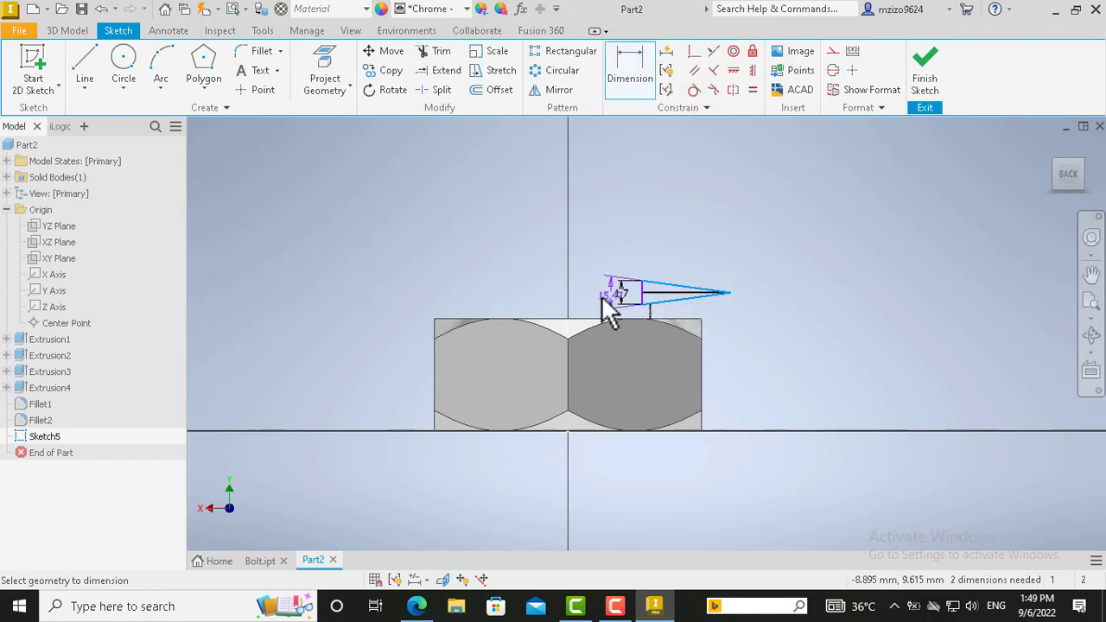
{"action": "left_click", "coordinate": [534, 304]}
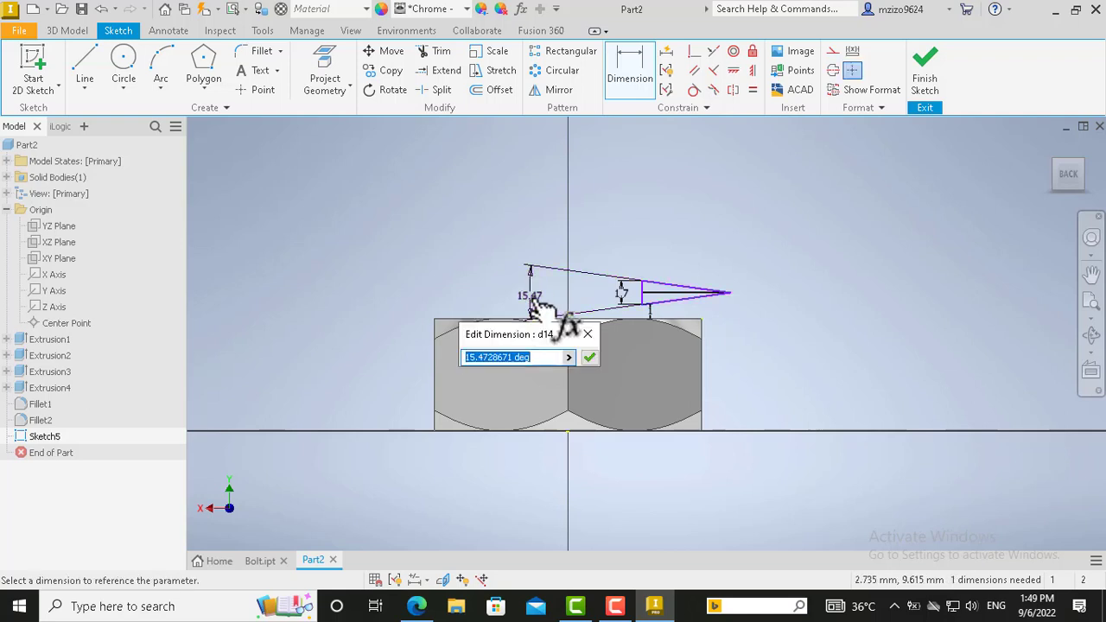
{"action": "type", "text": "60"}
{"action": "key", "text": "Return"}
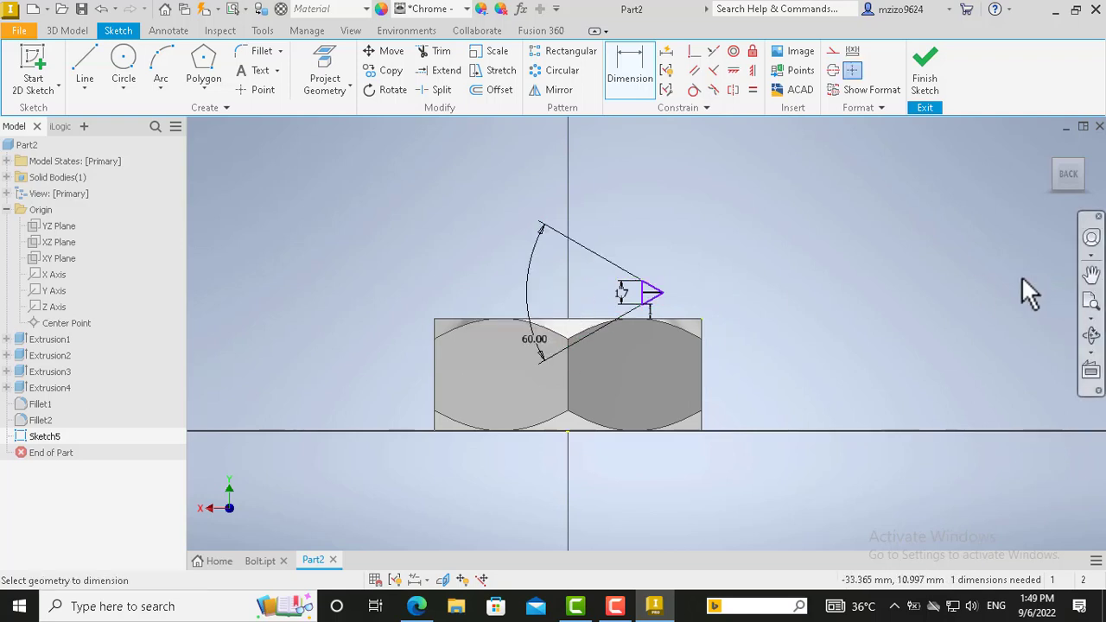
Step: Dimension the horizontal distance from the vertical centre axis to the triangle's vertical side as 9.728/2 mm
{"action": "scroll", "coordinate": [651, 312], "scroll_direction": "up", "scroll_amount": 4}
{"action": "scroll", "coordinate": [646, 298], "scroll_direction": "down", "scroll_amount": 5}
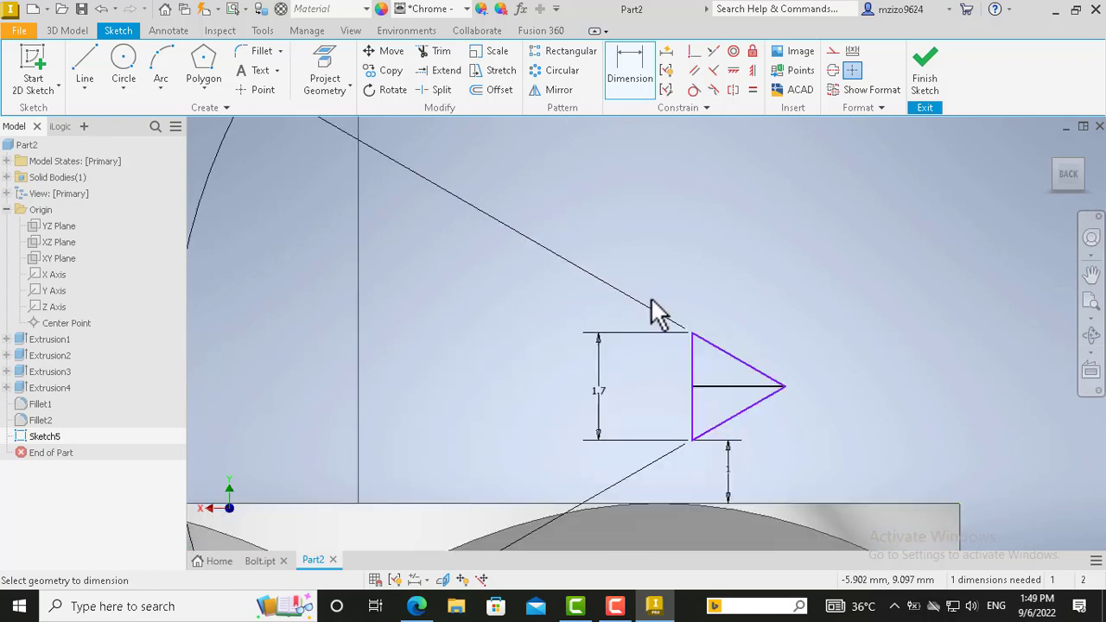
{"action": "scroll", "coordinate": [734, 440], "scroll_direction": "down", "scroll_amount": 2}
{"action": "scroll", "coordinate": [735, 466], "scroll_direction": "up", "scroll_amount": 3}
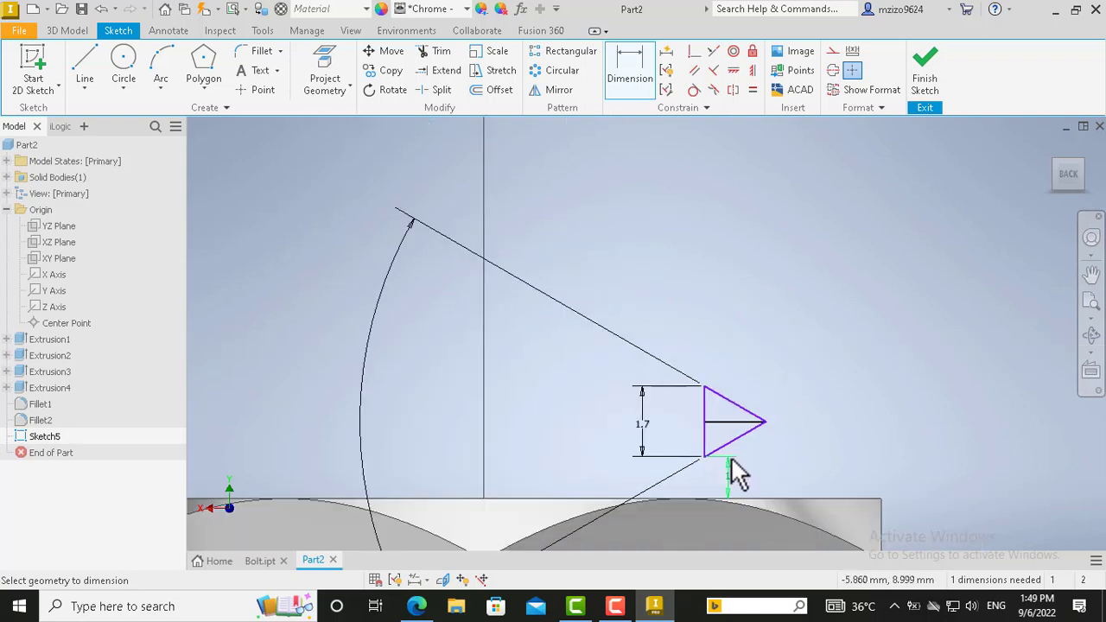
{"action": "left_click", "coordinate": [1091, 274]}
{"action": "left_click_drag", "start_coordinate": [698, 406], "coordinate": [695, 367]}
{"action": "scroll", "coordinate": [696, 367], "scroll_direction": "down", "scroll_amount": 2}
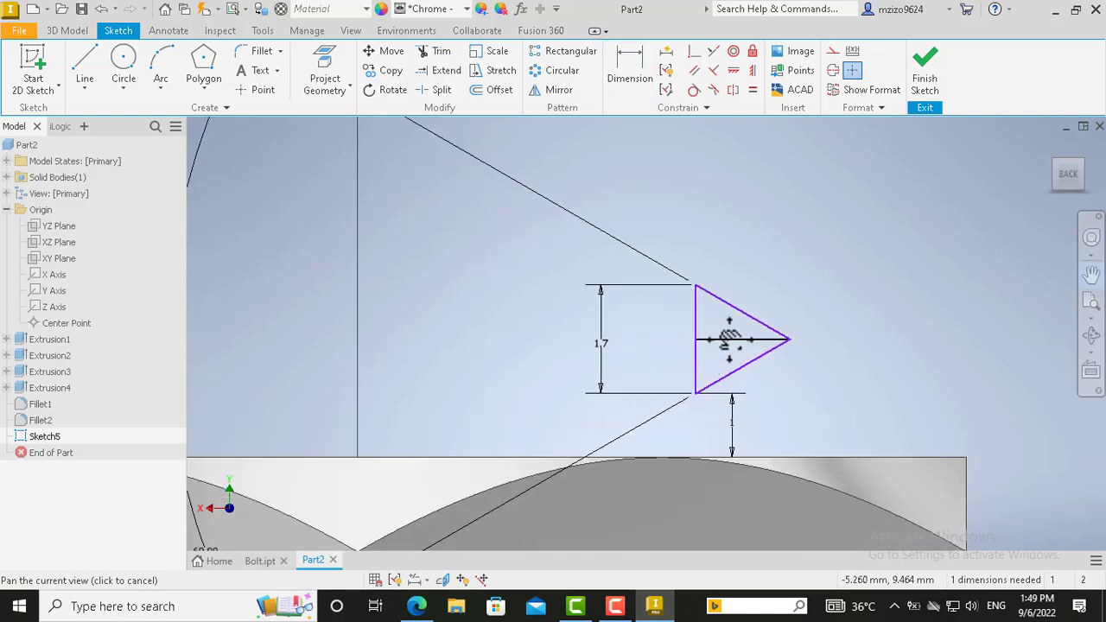
{"action": "key", "text": "Escape"}
{"action": "left_click", "coordinate": [629, 68]}
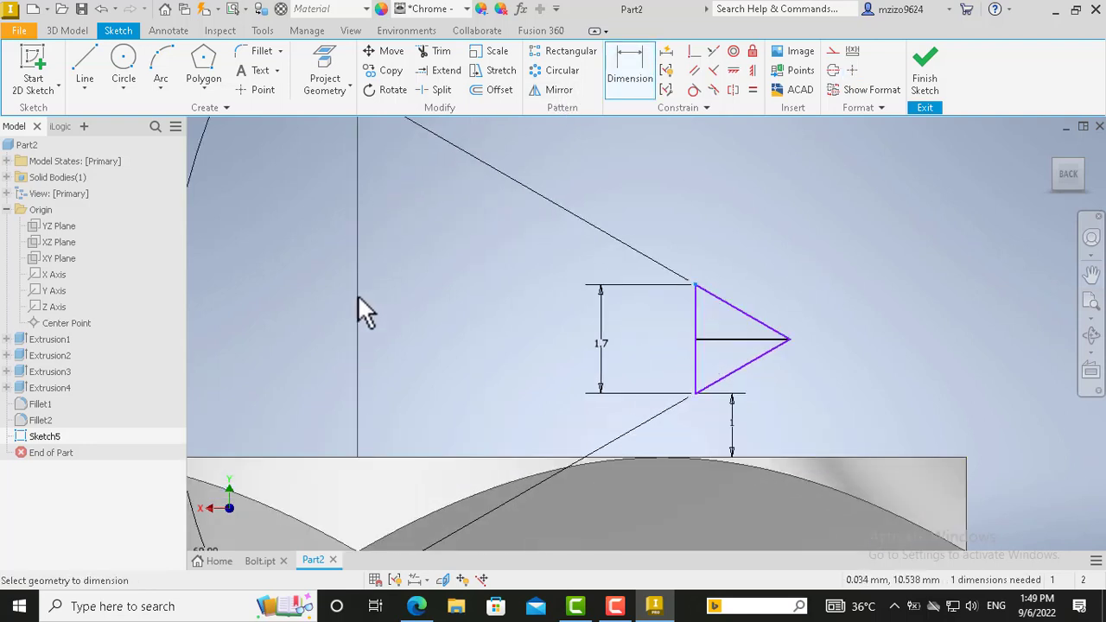
{"action": "left_click", "coordinate": [359, 453]}
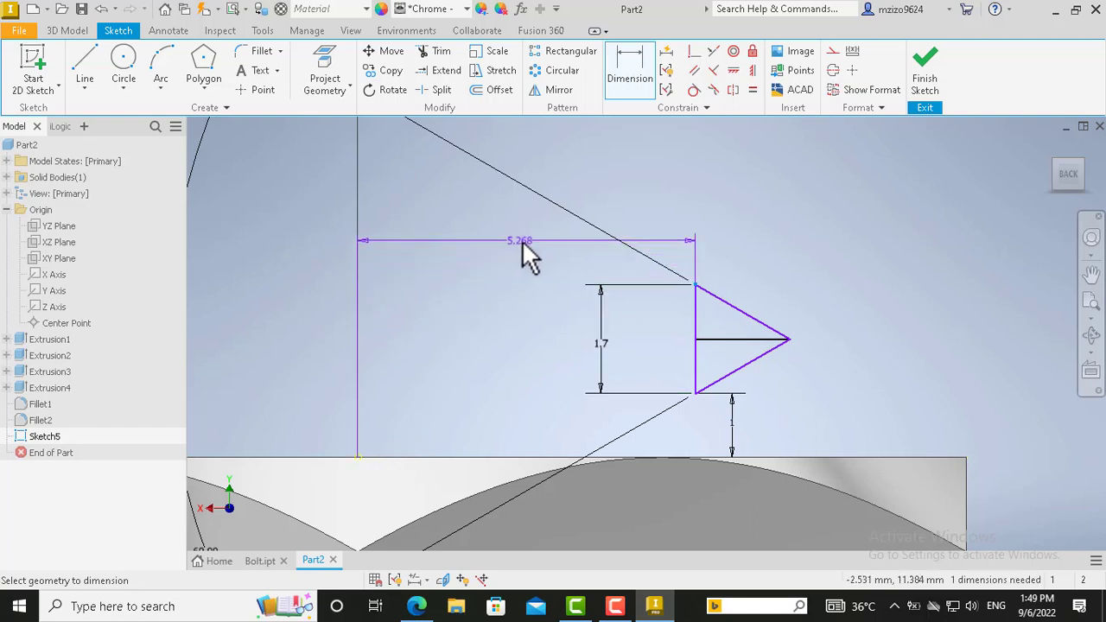
{"action": "left_click", "coordinate": [521, 242]}
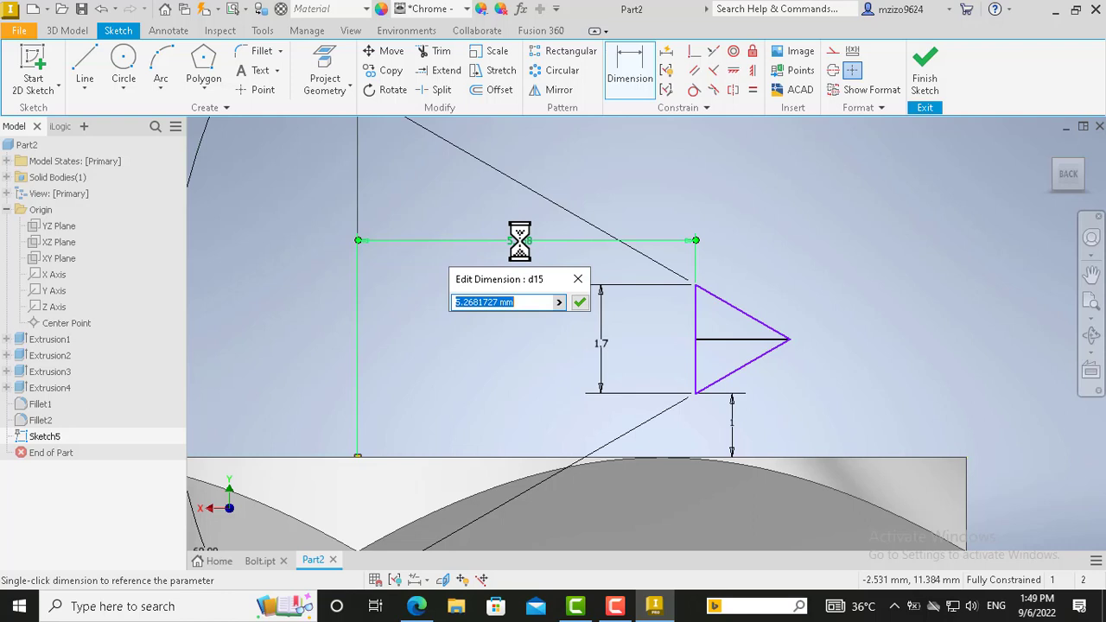
{"action": "type", "text": "9.728/2"}
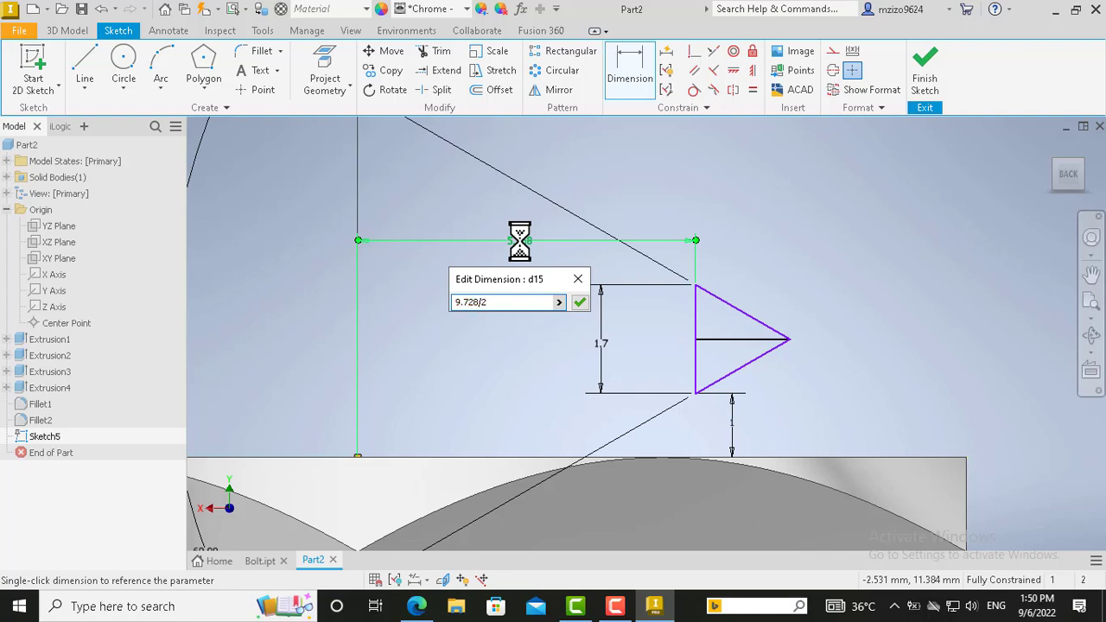
{"action": "key", "text": "Return"}
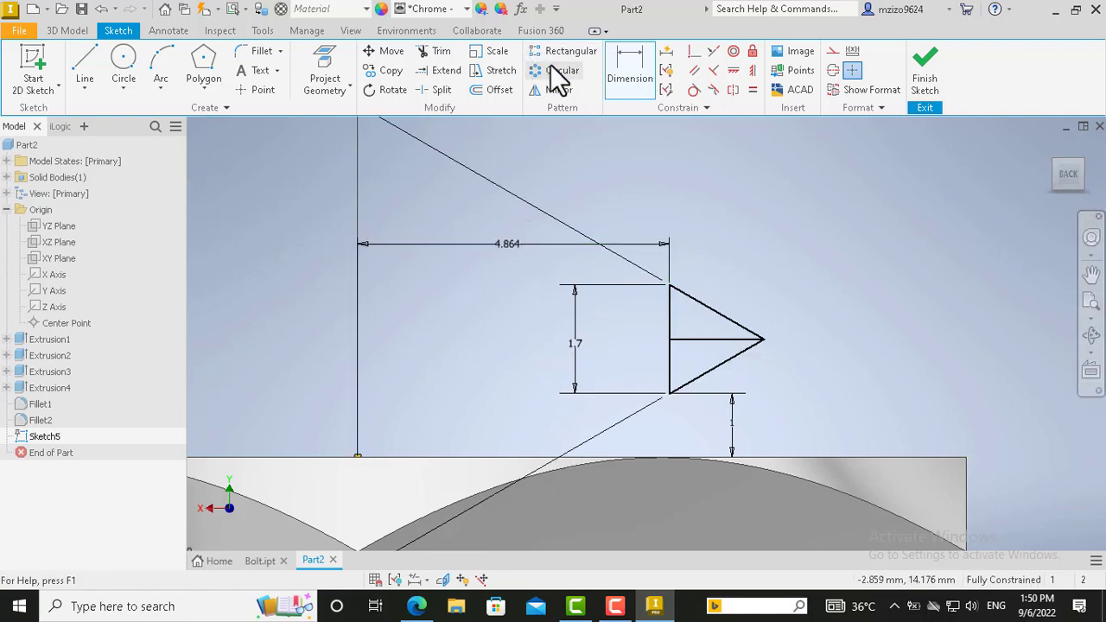
Step: Round the triangle's pointed tip with a 0.2 mm sketch fillet
{"action": "left_click", "coordinate": [261, 51]}
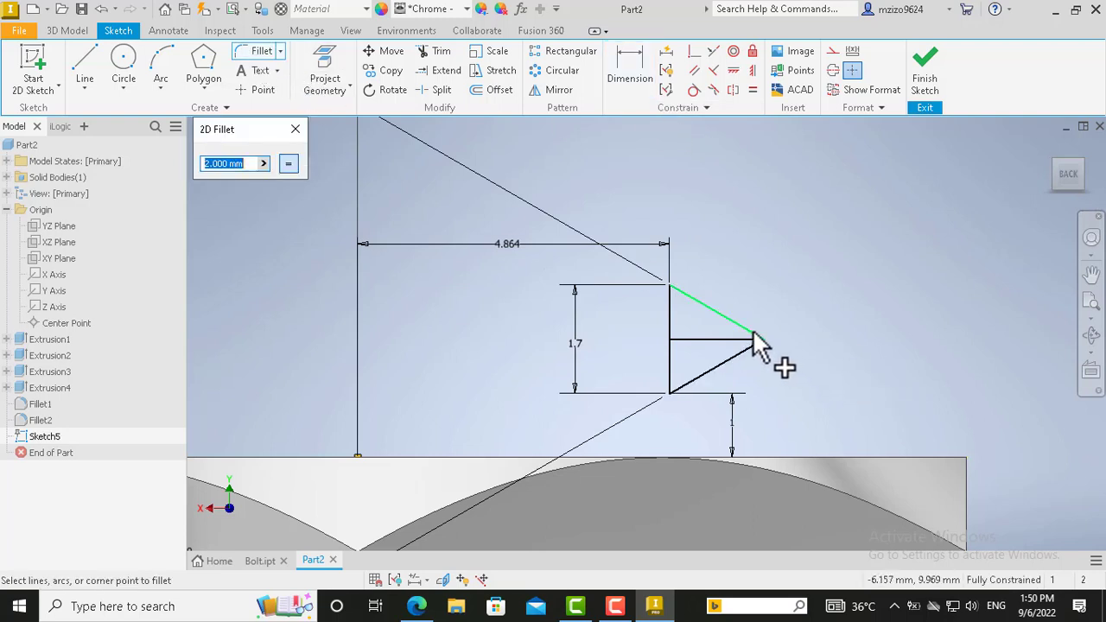
{"action": "type", "text": "0.2"}
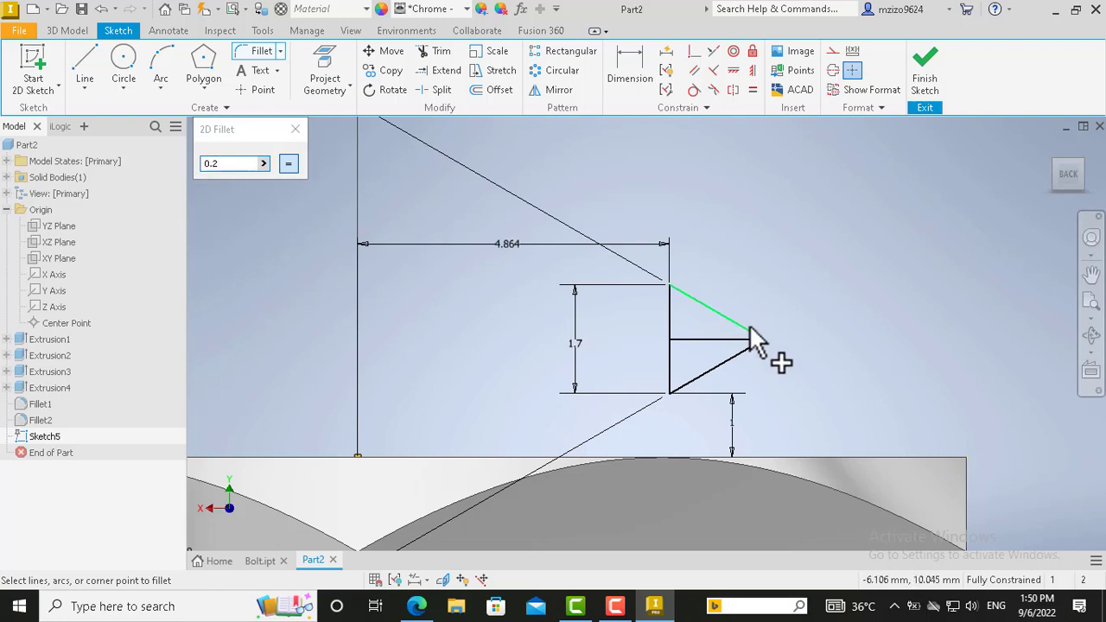
{"action": "left_click", "coordinate": [750, 345]}
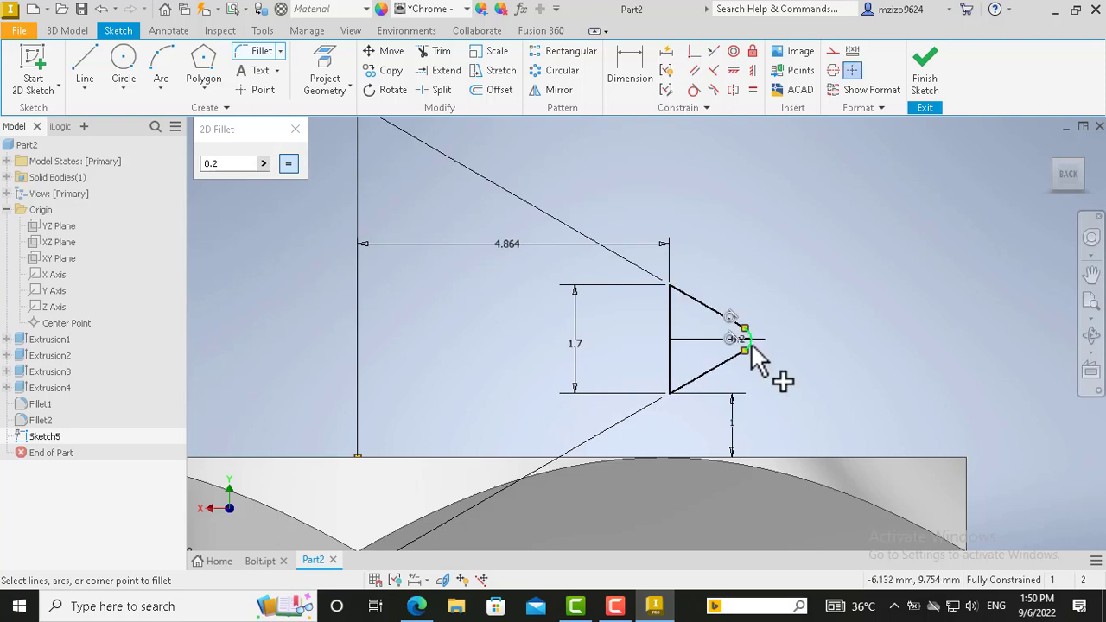
{"action": "key", "text": "Escape"}
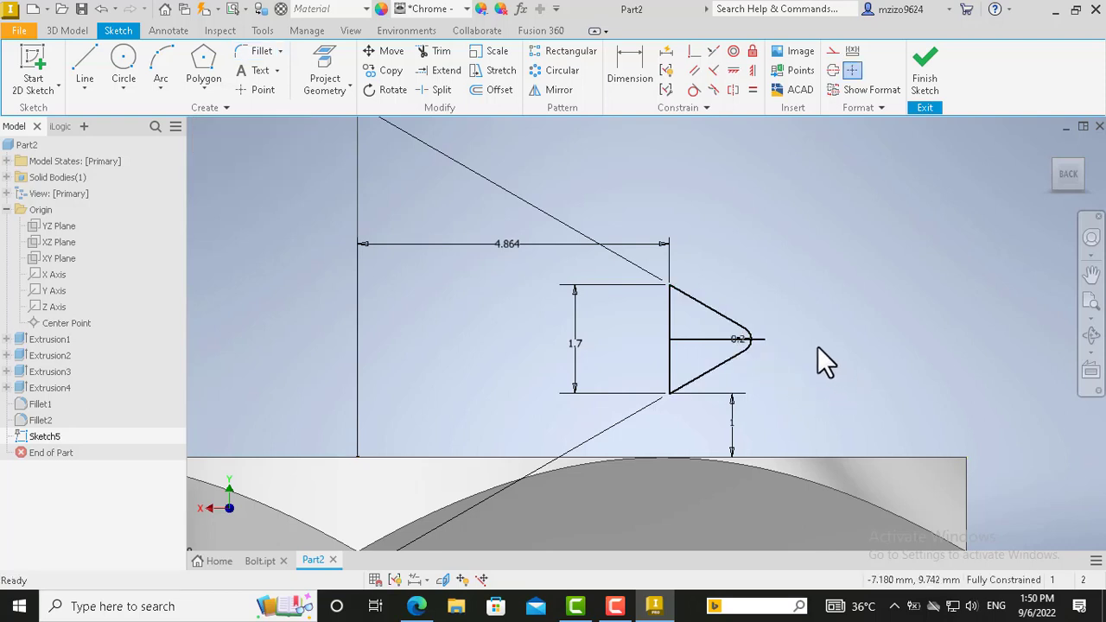
Step: Delete the horizontal centre line inside the triangle and finish the sketch
{"action": "left_click", "coordinate": [704, 339]}
{"action": "key", "text": "Delete"}
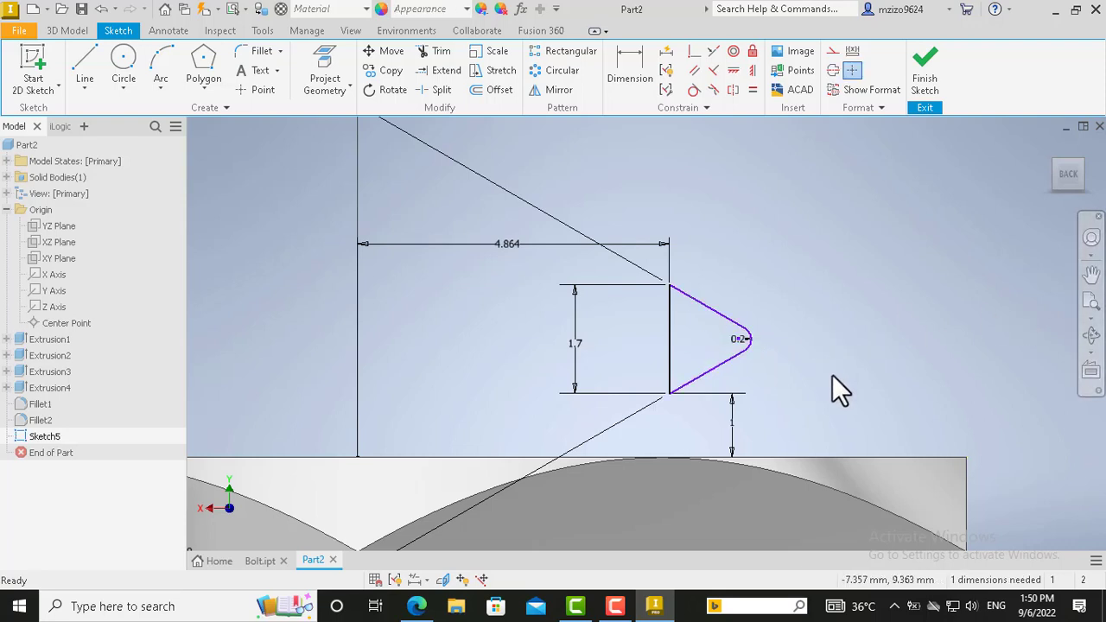
{"action": "scroll", "coordinate": [584, 358], "scroll_direction": "down", "scroll_amount": 3}
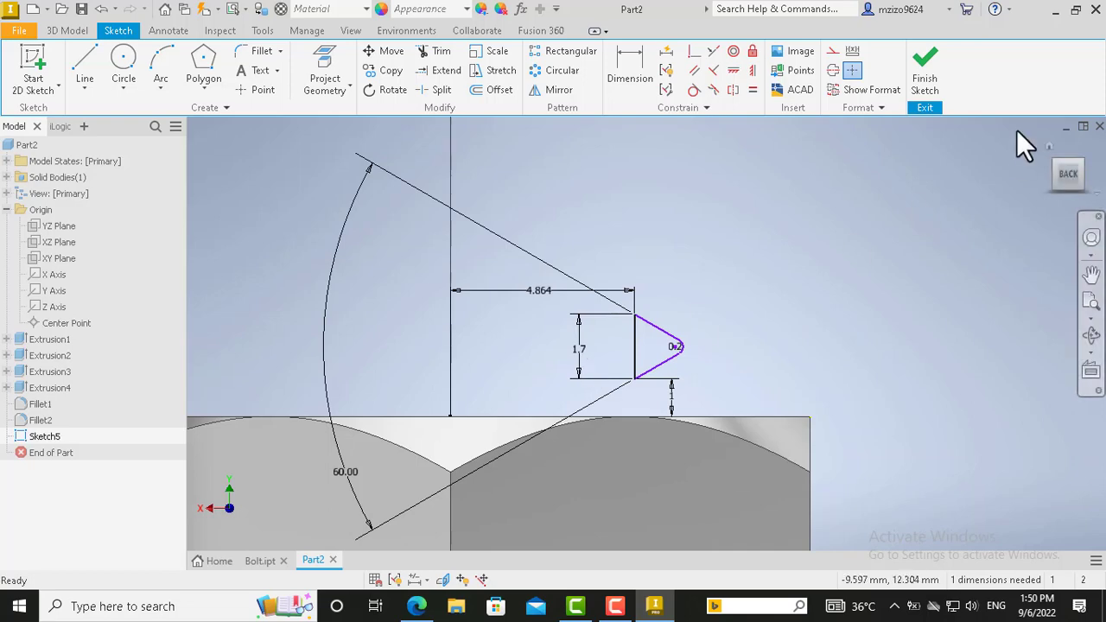
{"action": "left_click", "coordinate": [925, 68]}
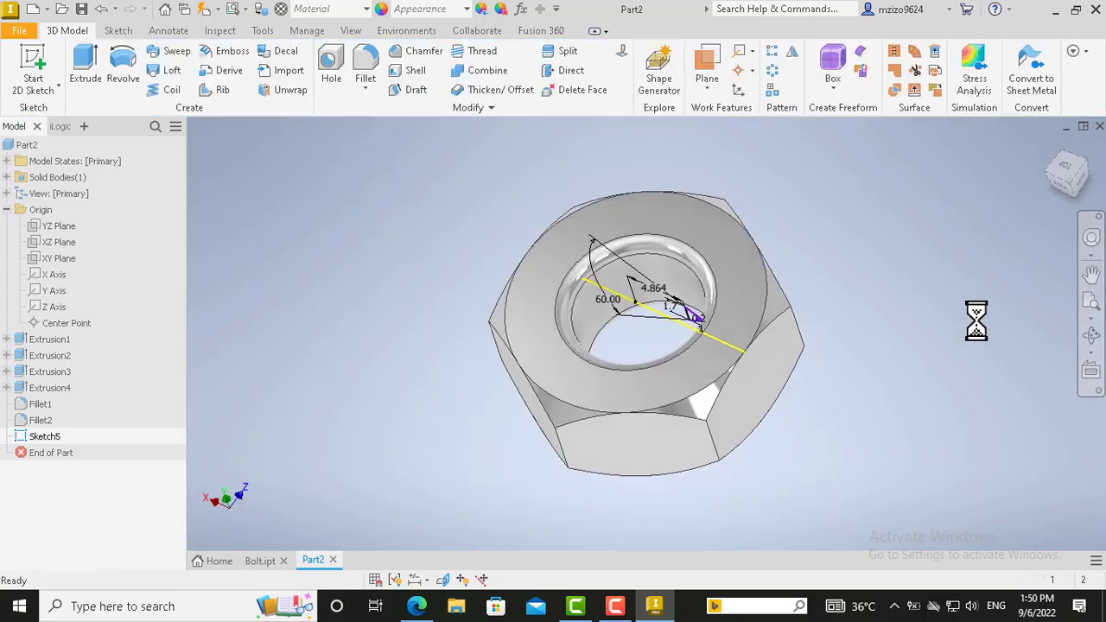
Step: Set up a Coil cut of the triangular profile around the Y axis, 20 mm high, with its direction reversed into the nut
{"action": "left_click", "coordinate": [154, 91]}
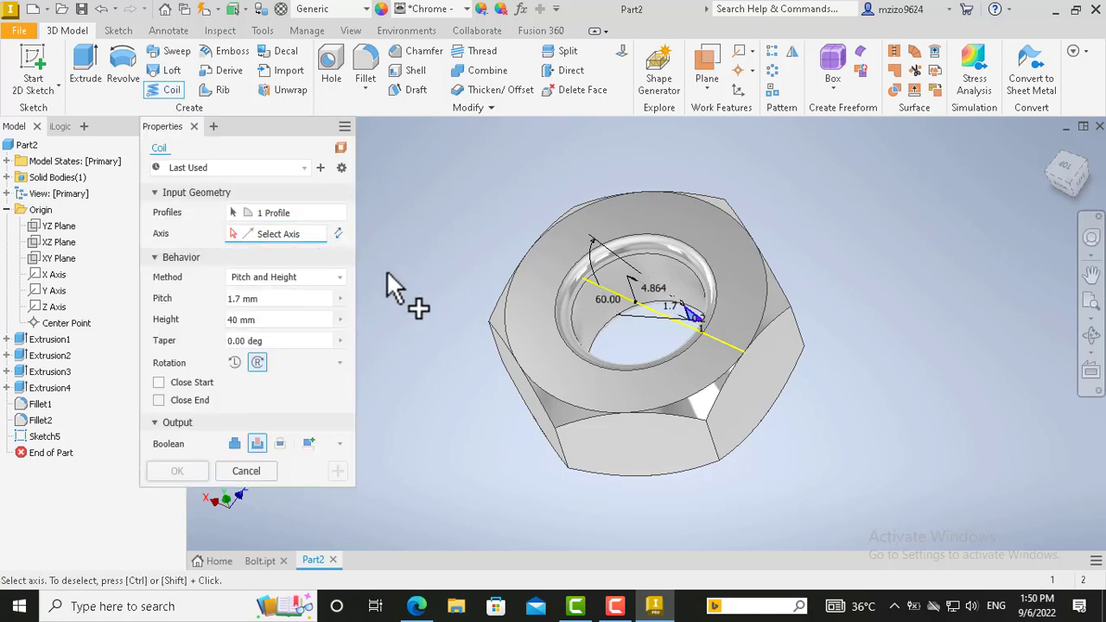
{"action": "double_click", "coordinate": [238, 320]}
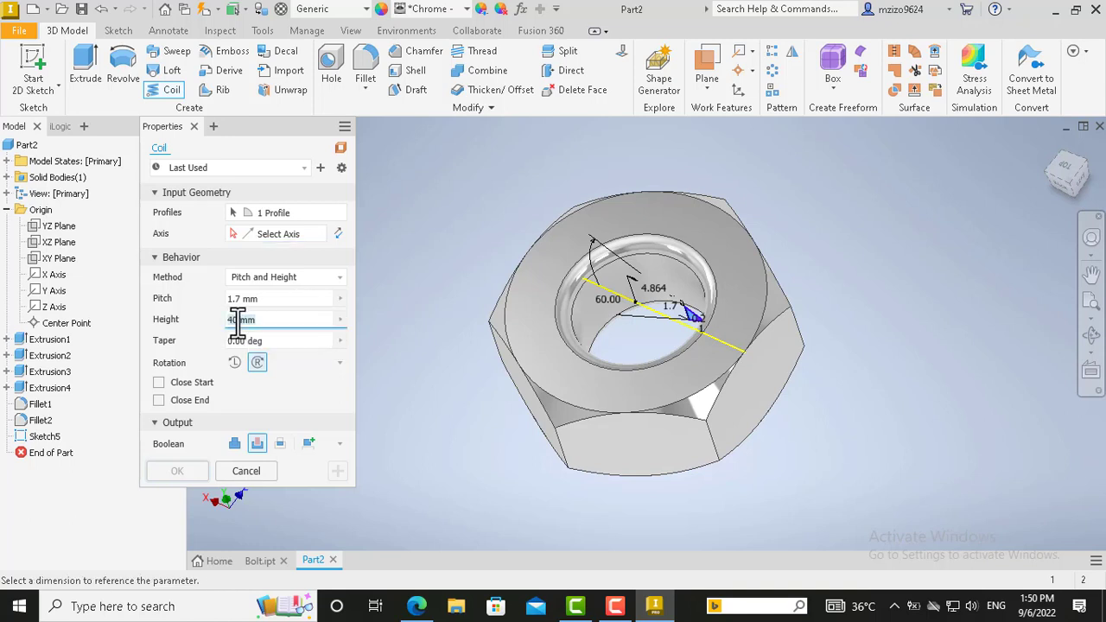
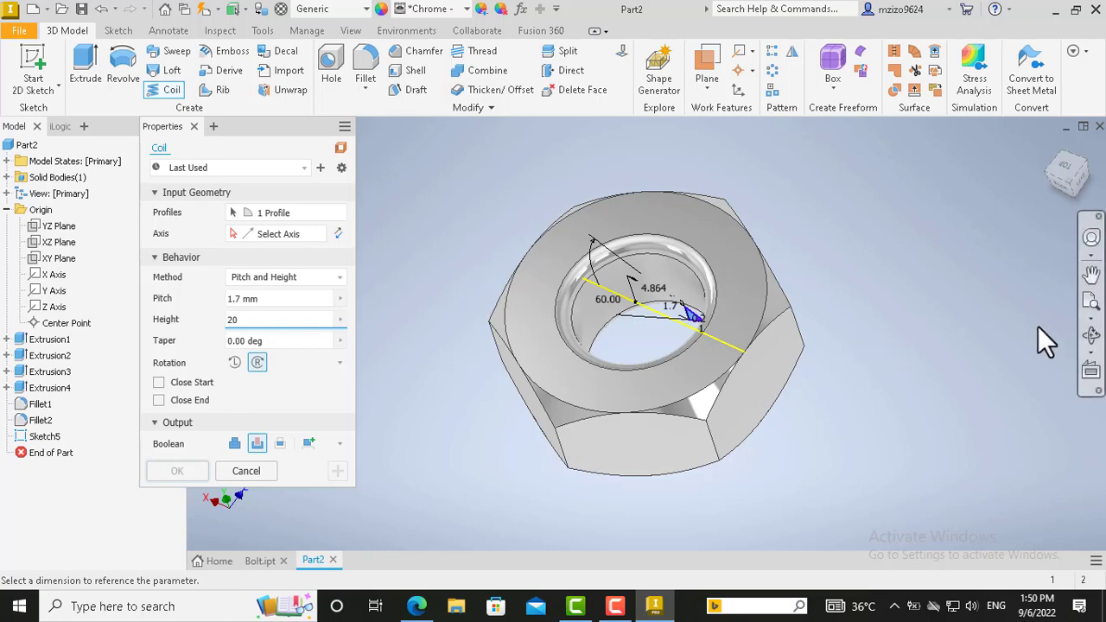
{"action": "left_click", "coordinate": [1091, 334]}
{"action": "left_click_drag", "start_coordinate": [573, 388], "coordinate": [563, 343]}
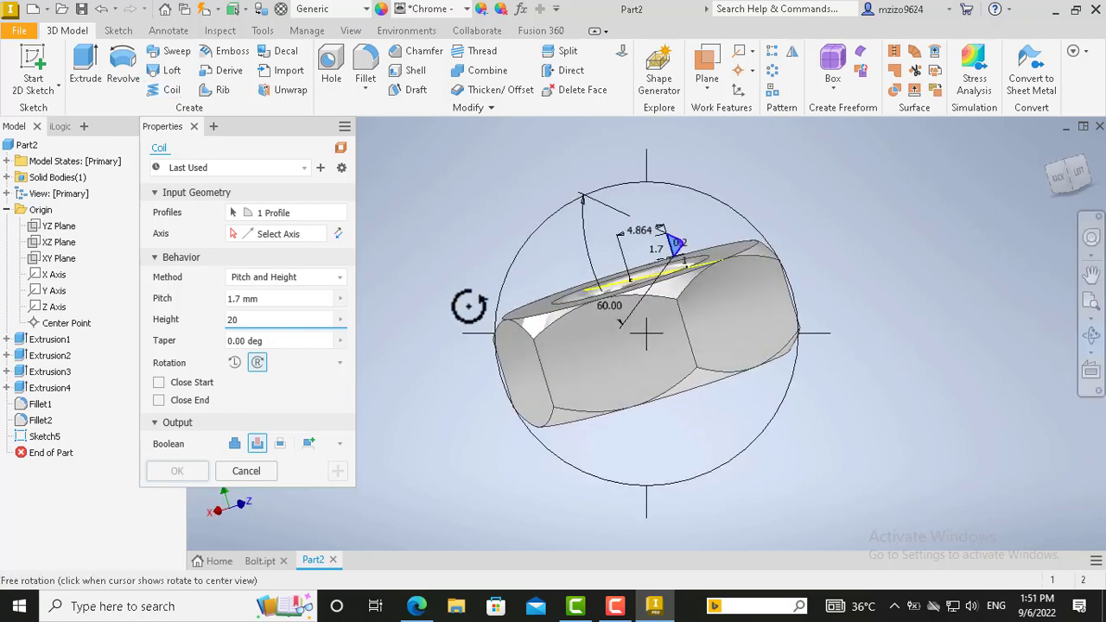
{"action": "key", "text": "Escape"}
{"action": "left_click", "coordinate": [259, 233]}
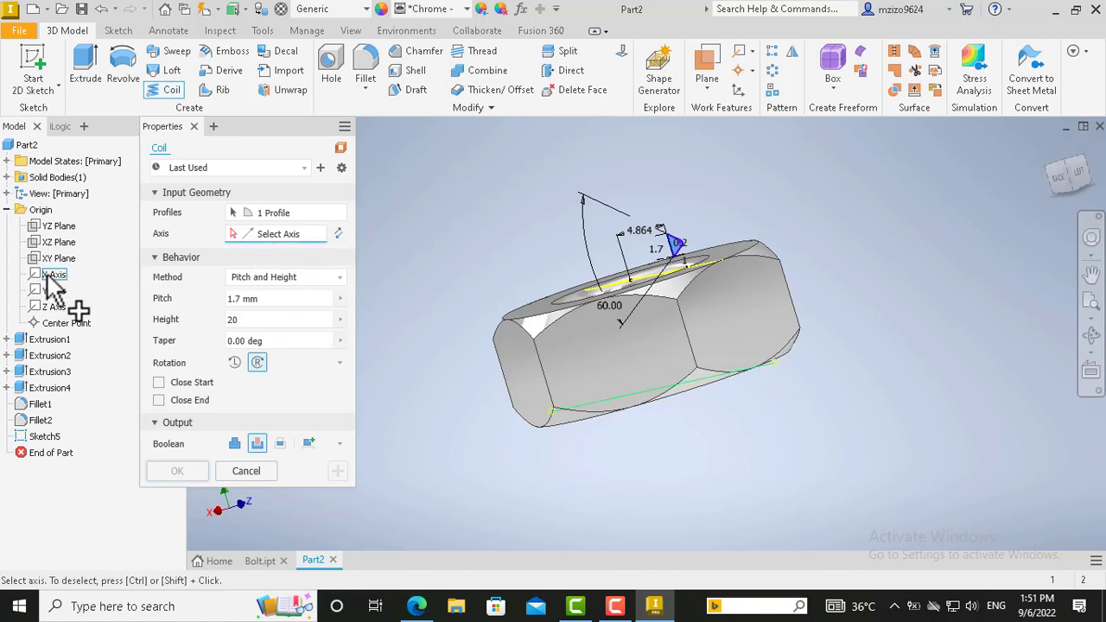
{"action": "left_click", "coordinate": [54, 292]}
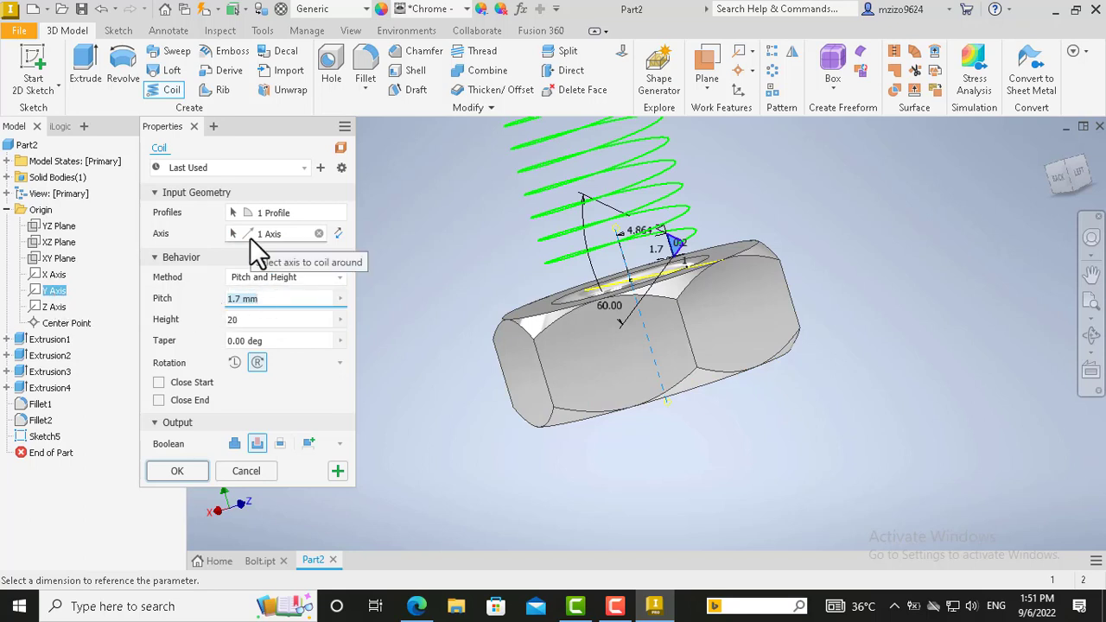
{"action": "left_click", "coordinate": [337, 234]}
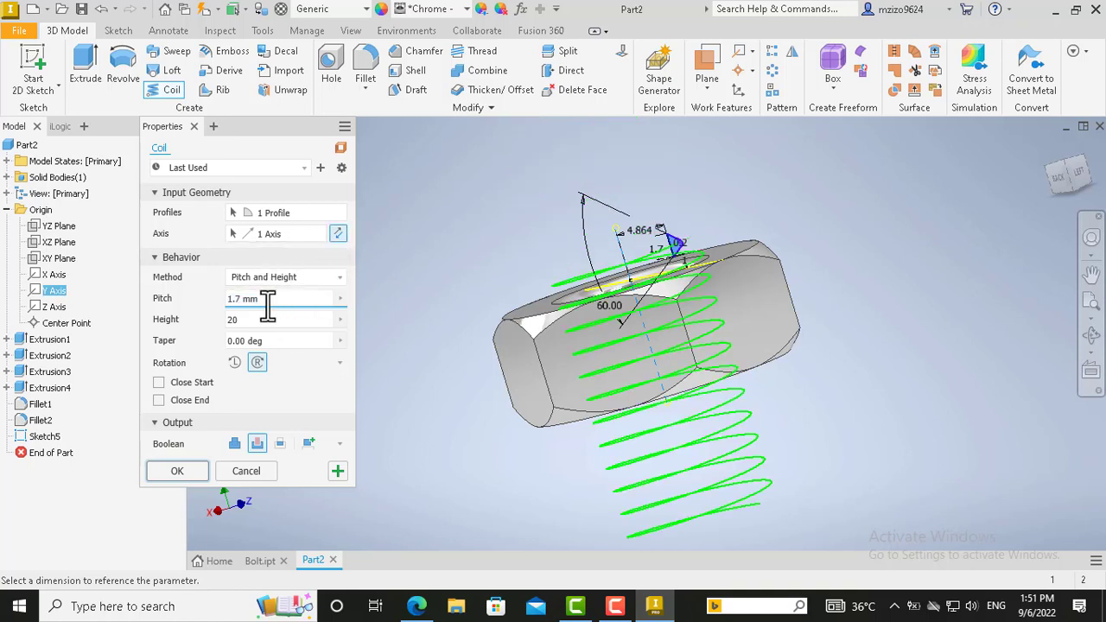
Step: Set the coil height to 12 mm and create the thread cut in the nut's hole
{"action": "left_click", "coordinate": [236, 320]}
{"action": "type", "text": "20"}
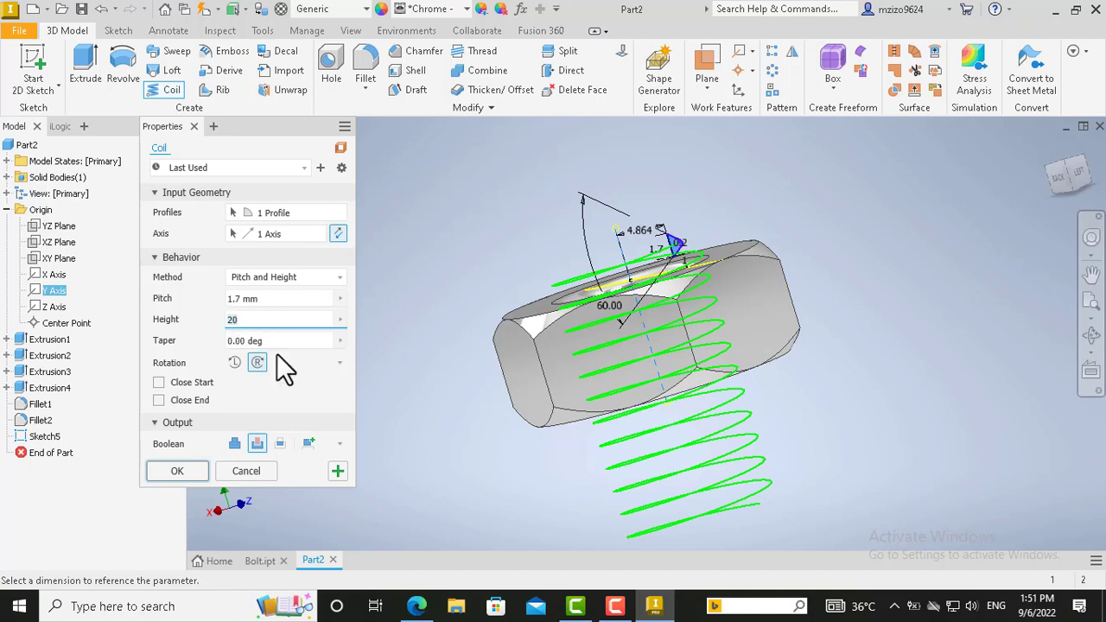
{"action": "key", "text": "BackSpace"}
{"action": "key", "text": "BackSpace"}
{"action": "type", "text": "8"}
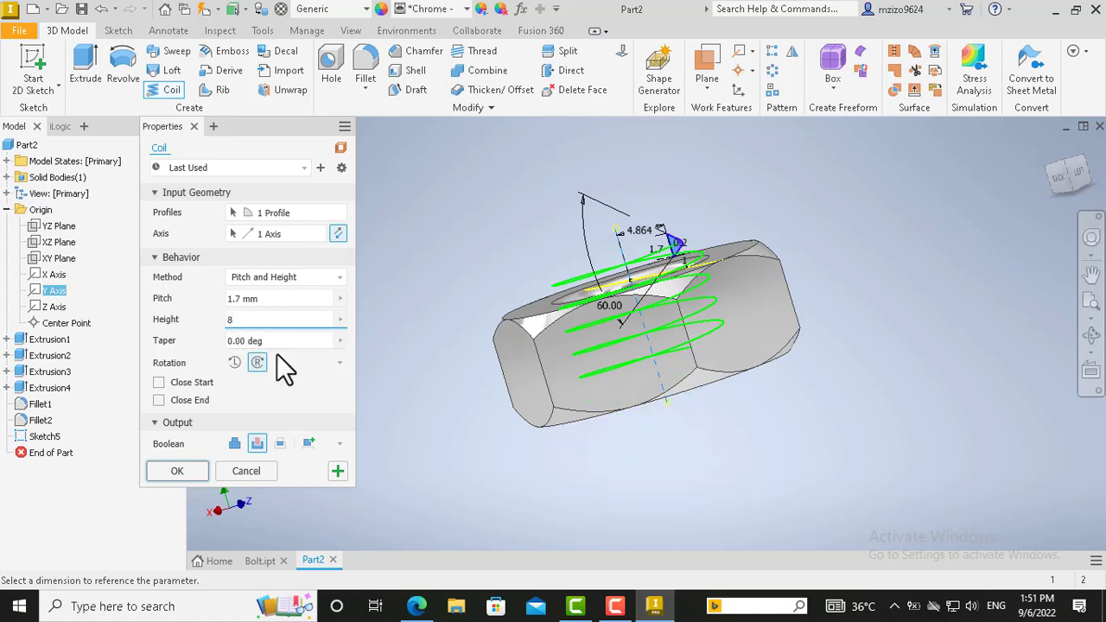
{"action": "key", "text": "BackSpace"}
{"action": "type", "text": "12"}
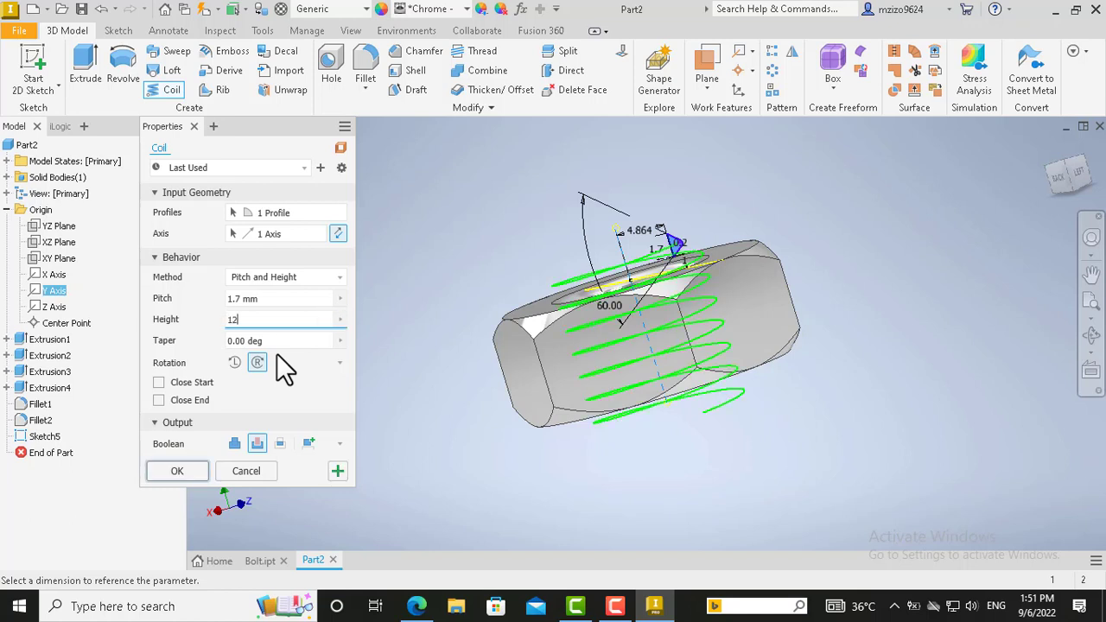
{"action": "left_click", "coordinate": [176, 471]}
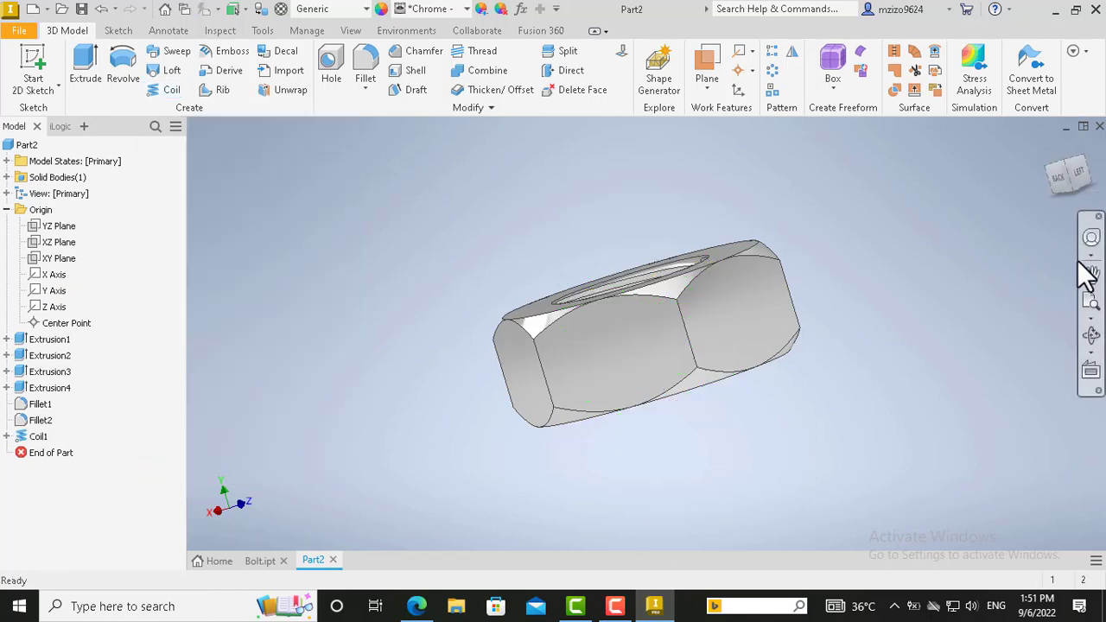
Step: Save the finished part as Nut in the Spring folder
{"action": "left_click", "coordinate": [1091, 336]}
{"action": "left_click_drag", "start_coordinate": [701, 323], "coordinate": [775, 341]}
{"action": "key", "text": "Escape"}
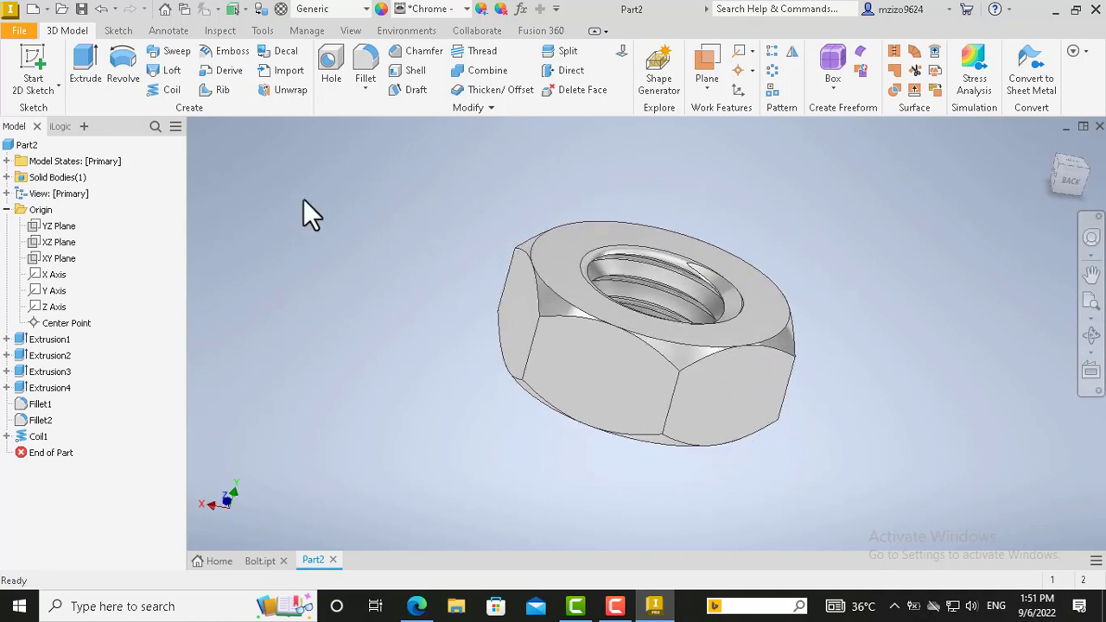
{"action": "left_click", "coordinate": [21, 31]}
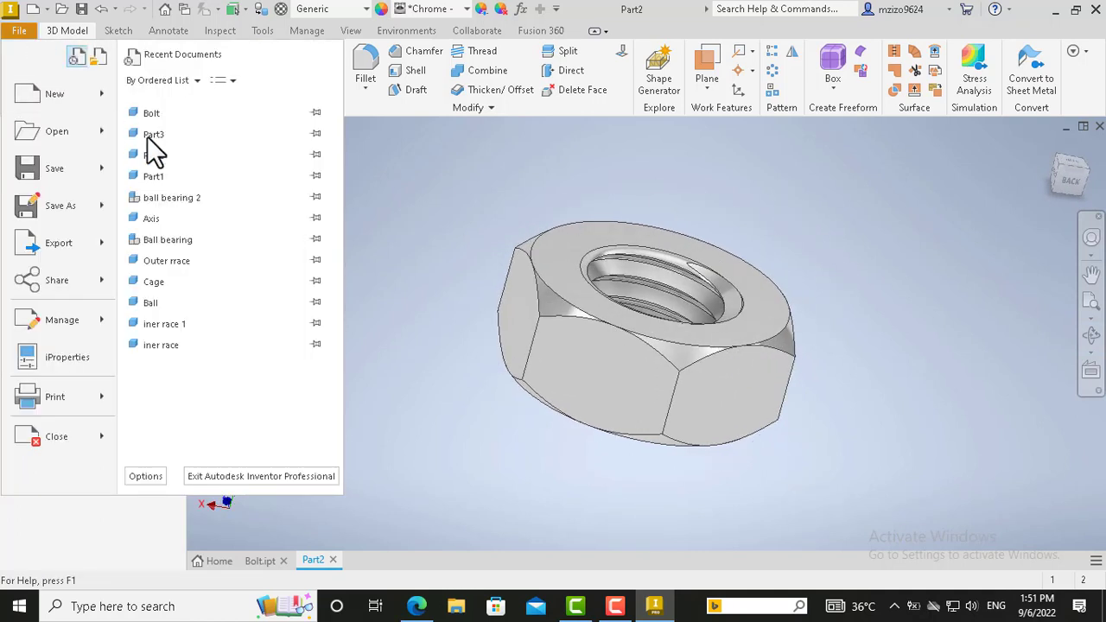
{"action": "left_click", "coordinate": [39, 205]}
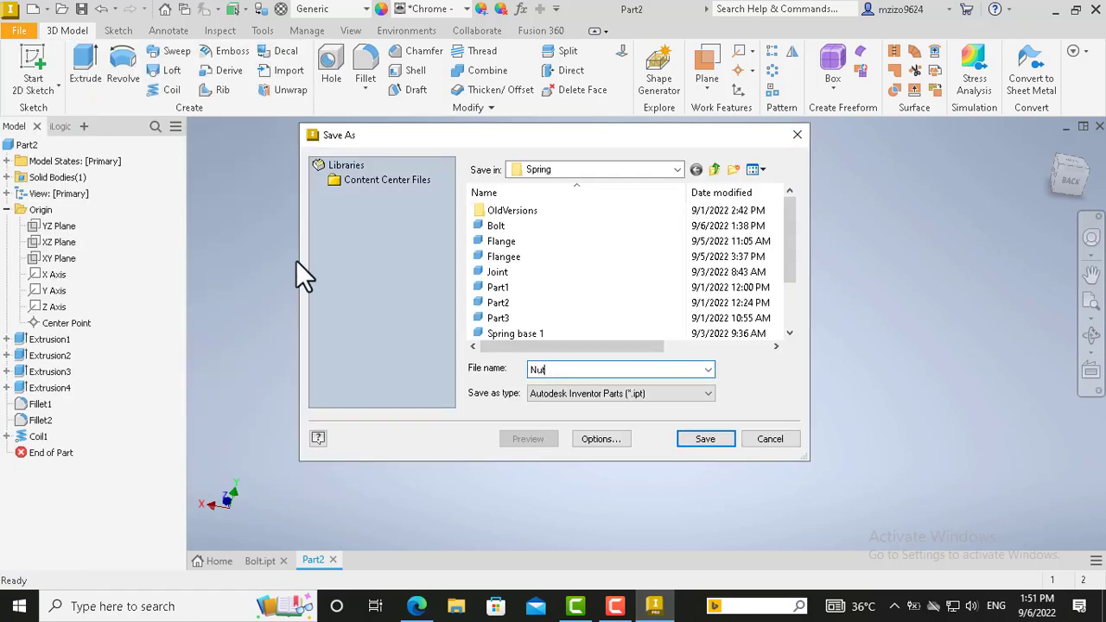
{"action": "left_click", "coordinate": [702, 439]}
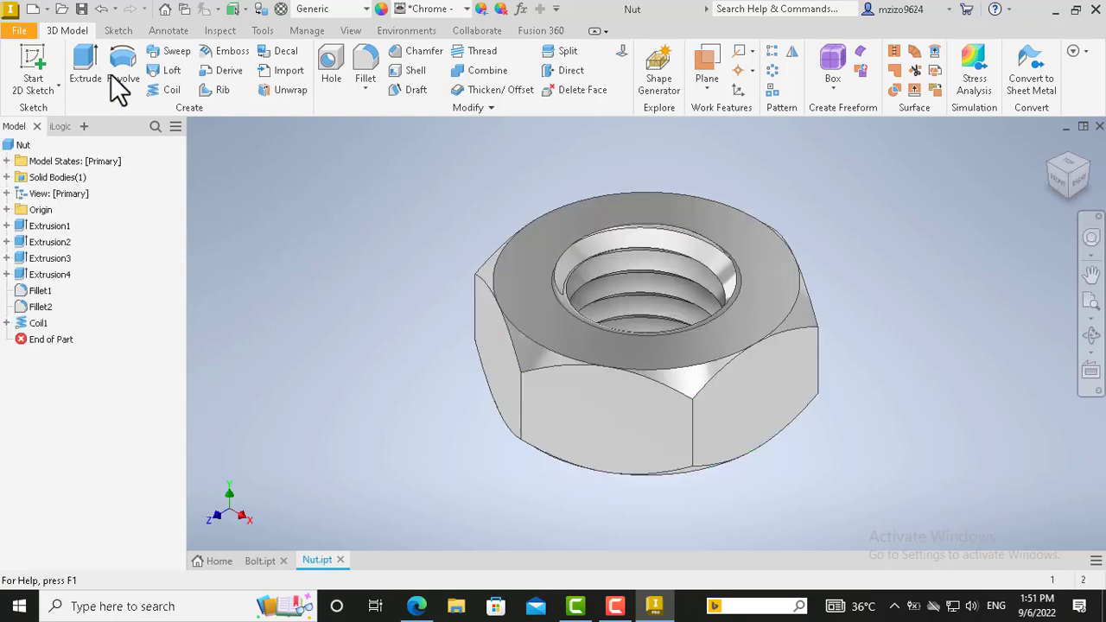
Step: Create a new metric assembly from the Standard (mm).iam template
{"action": "left_click", "coordinate": [31, 10]}
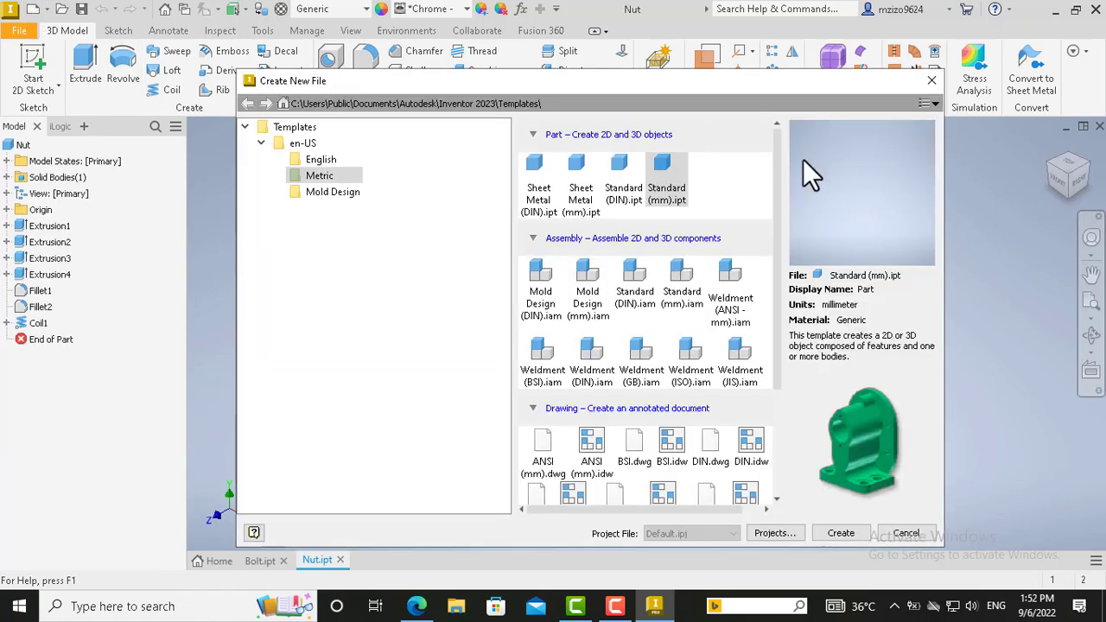
{"action": "left_click", "coordinate": [683, 285]}
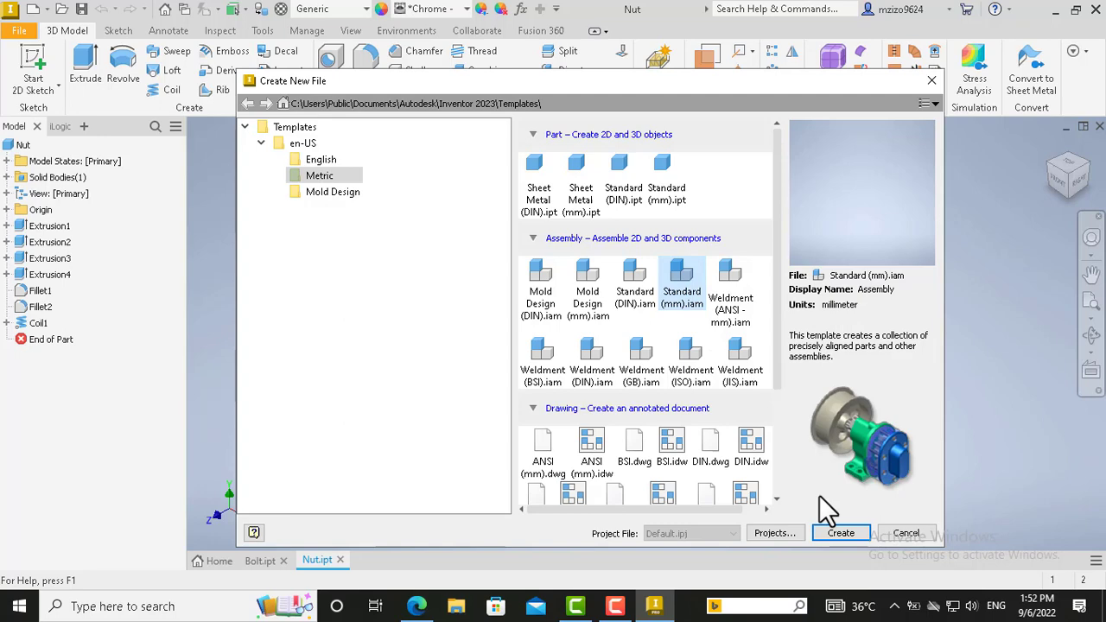
{"action": "left_click", "coordinate": [851, 534]}
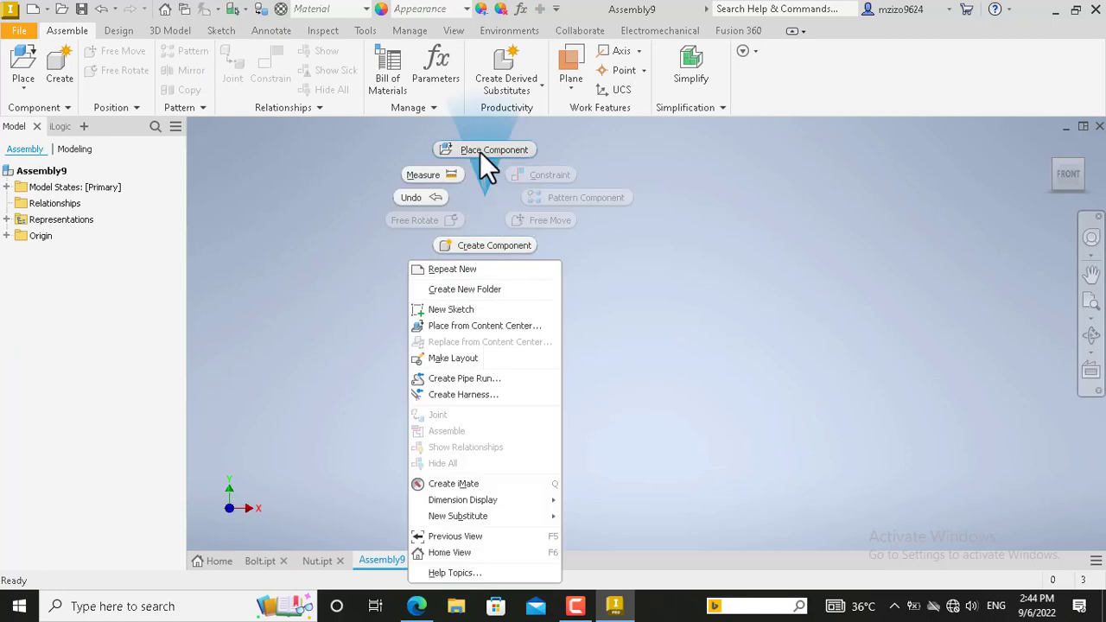
Step: Place one instance of the Bolt part from the Spring folder in the assembly, grounded at the origin
{"action": "left_click", "coordinate": [484, 150]}
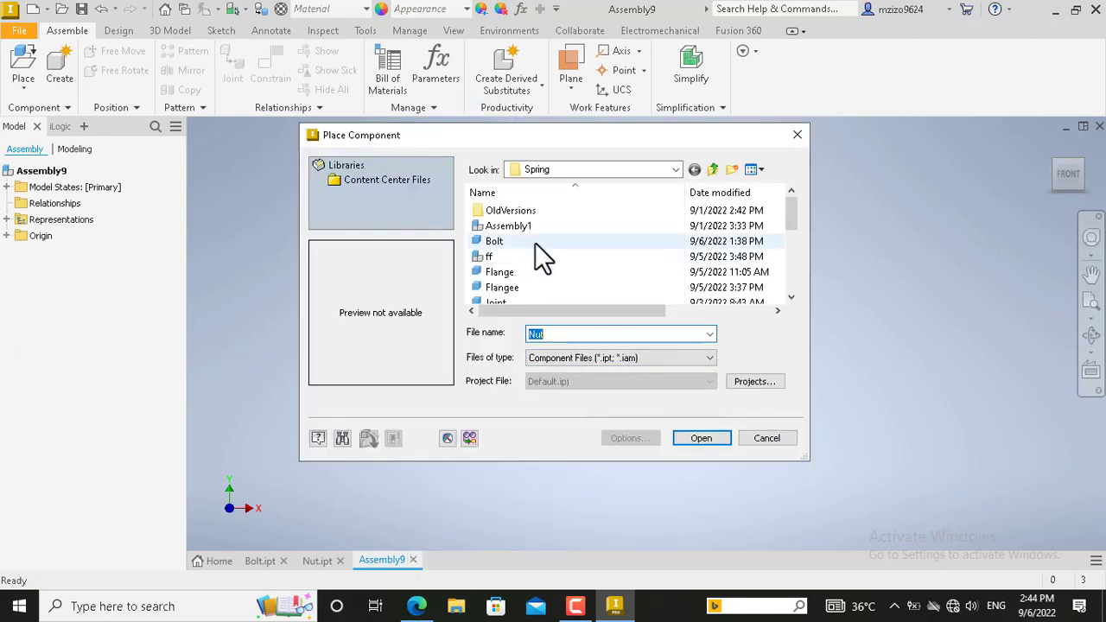
{"action": "left_click", "coordinate": [515, 241]}
{"action": "left_click", "coordinate": [701, 440]}
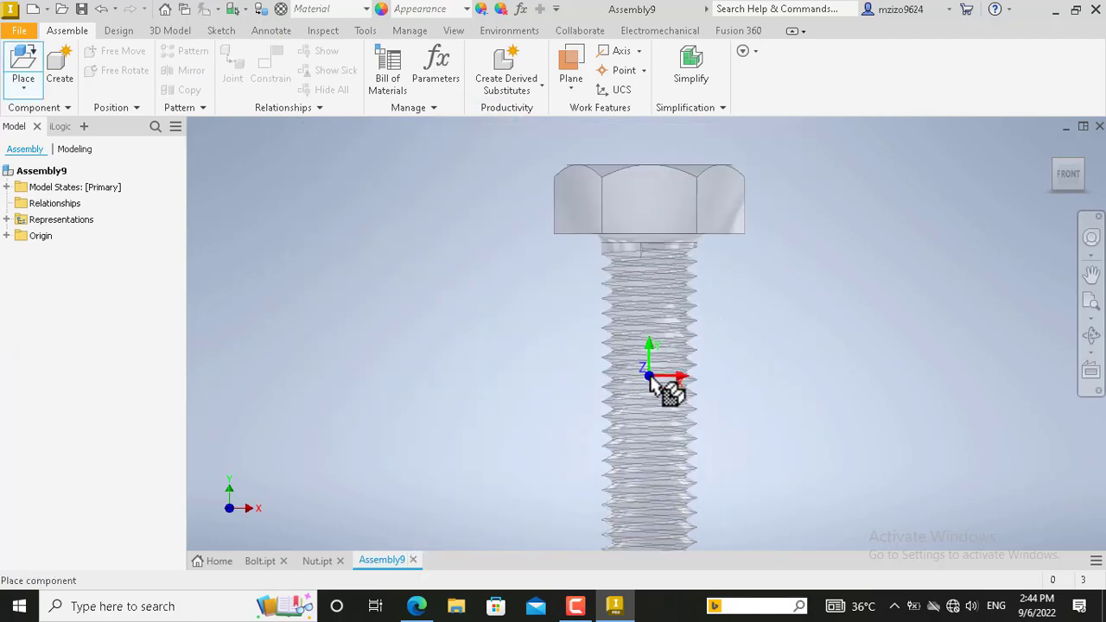
{"action": "right_click", "coordinate": [667, 365]}
{"action": "left_click", "coordinate": [730, 376]}
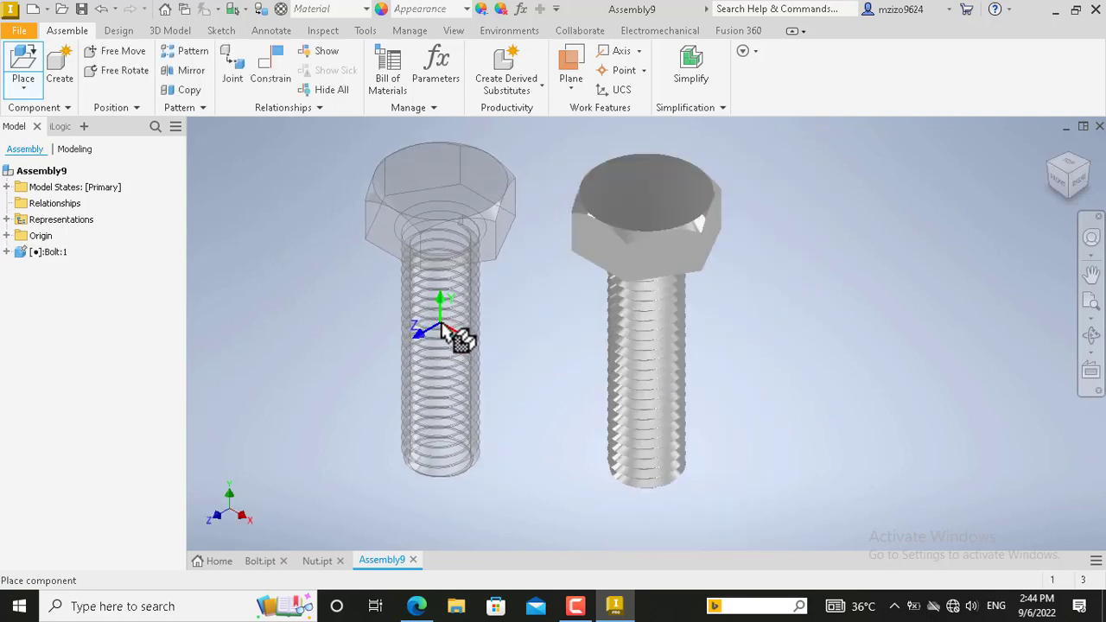
{"action": "right_click", "coordinate": [442, 328]}
{"action": "left_click", "coordinate": [508, 325]}
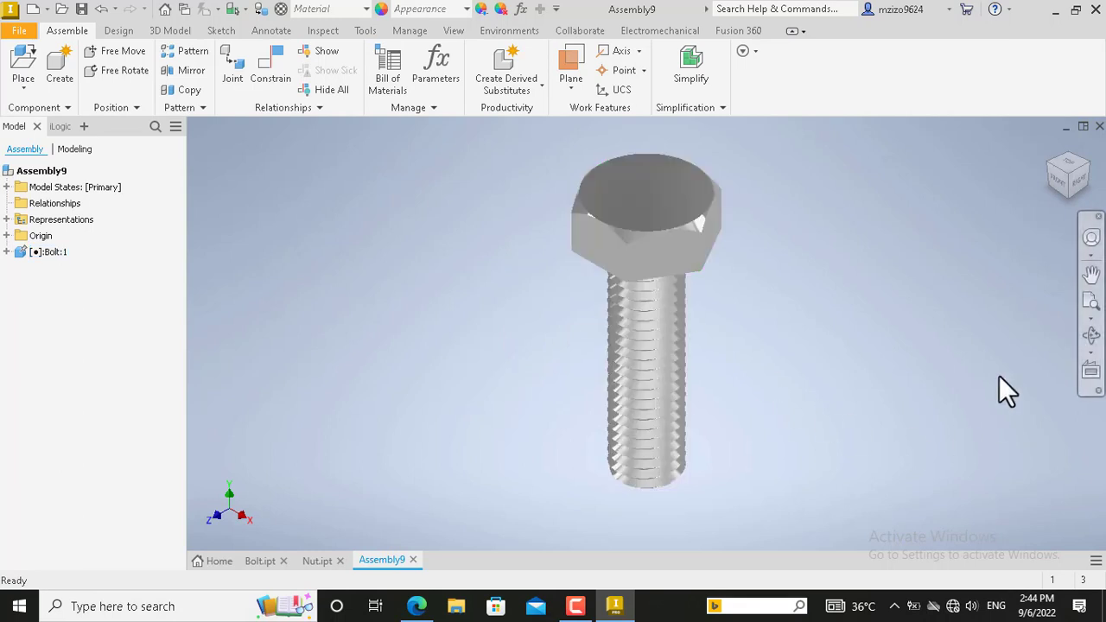
Step: Place one instance of the Nut part from the Spring folder in free space beyond the threaded end of the bolt
{"action": "left_click", "coordinate": [1092, 336]}
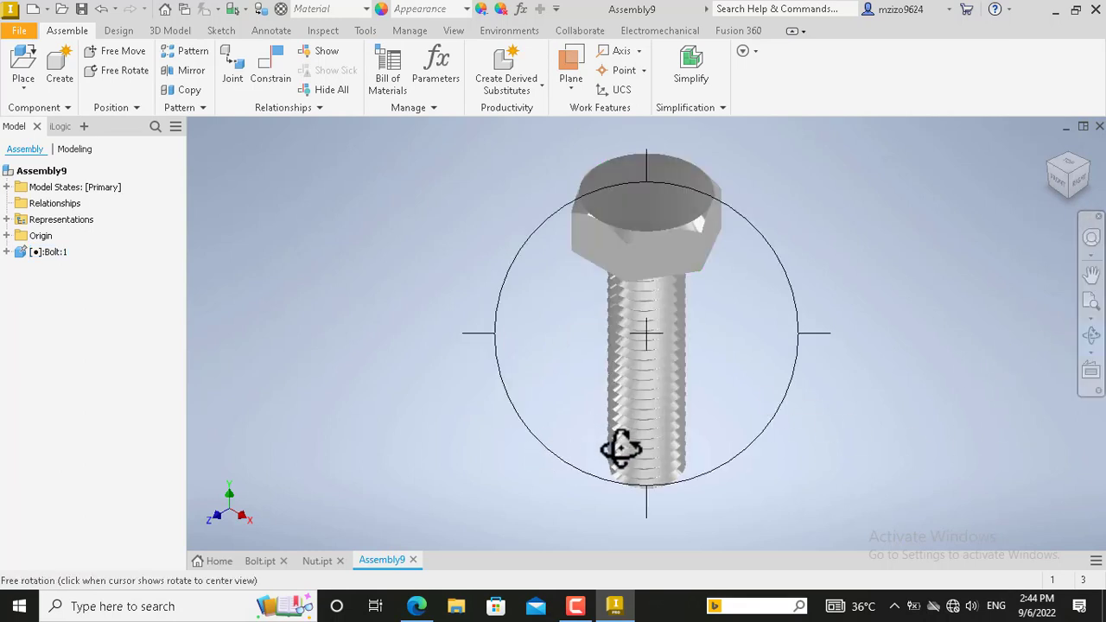
{"action": "left_click_drag", "start_coordinate": [619, 447], "coordinate": [296, 504]}
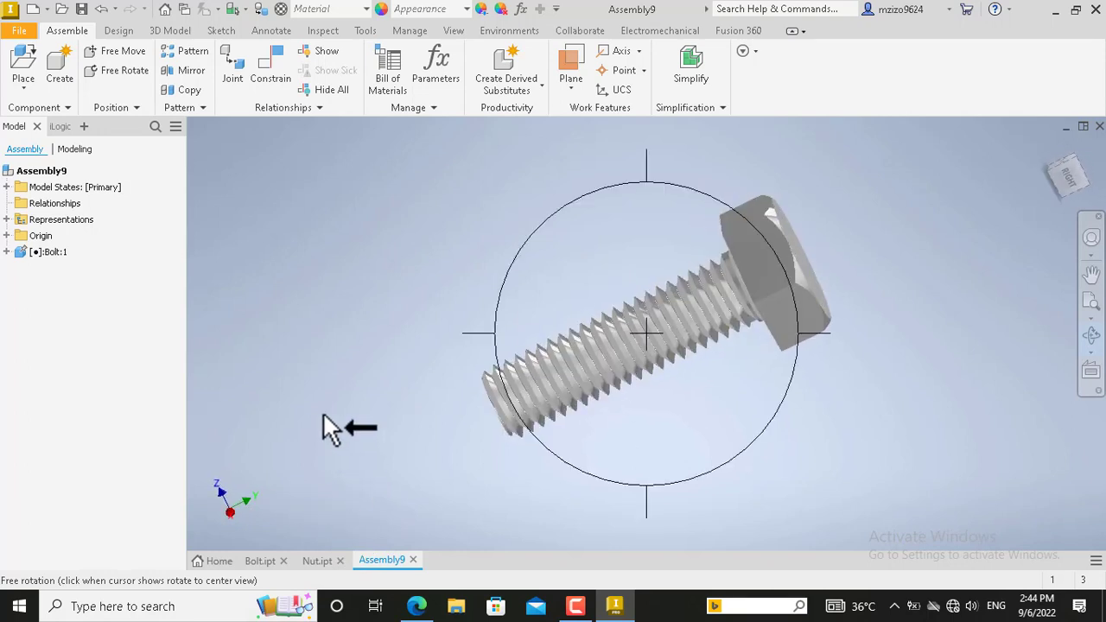
{"action": "key", "text": "Escape"}
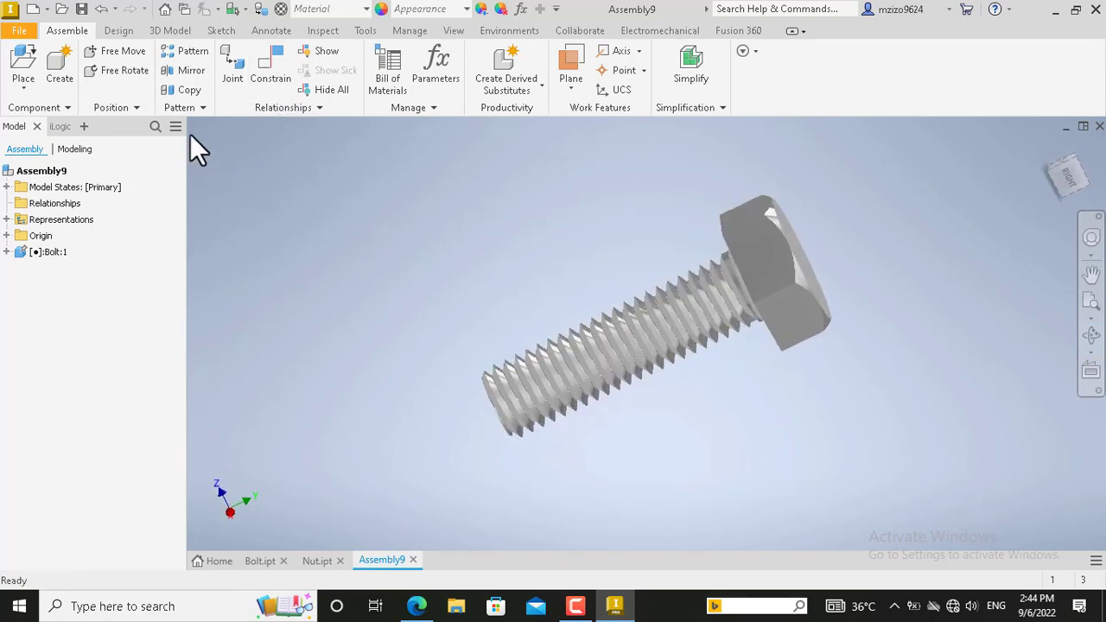
{"action": "right_click", "coordinate": [342, 277]}
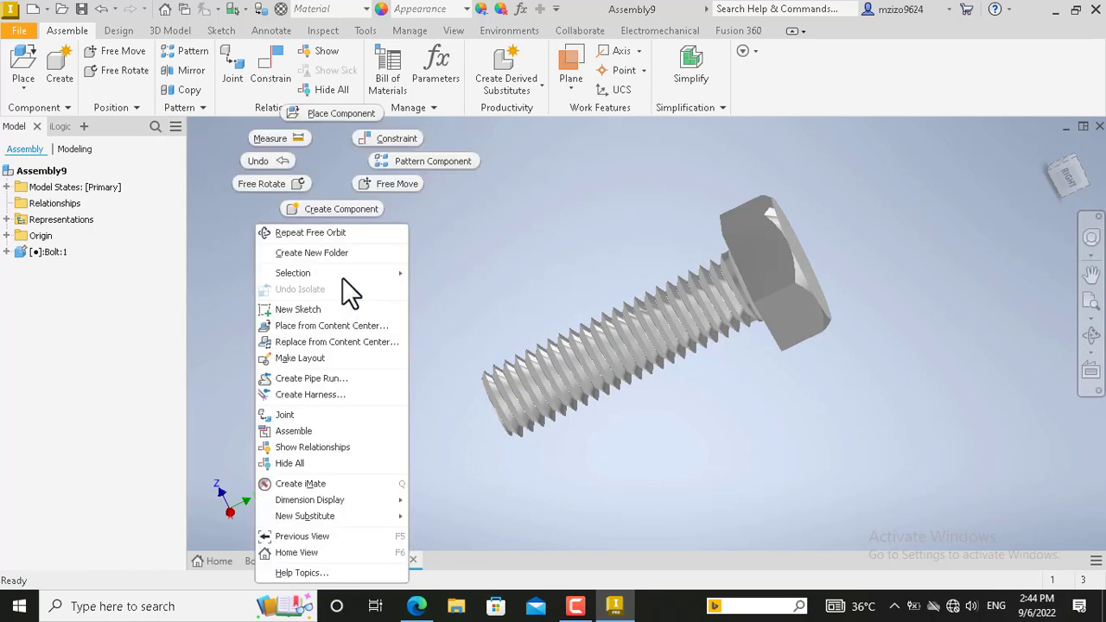
{"action": "left_click", "coordinate": [334, 117]}
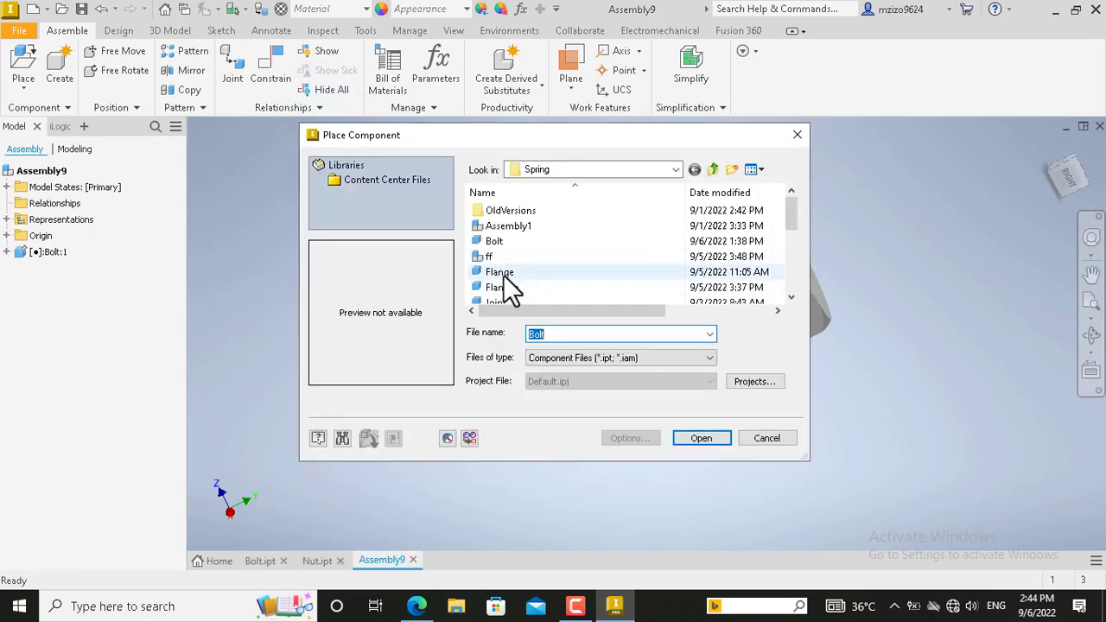
{"action": "scroll", "coordinate": [510, 289], "scroll_direction": "down", "scroll_amount": 1}
{"action": "left_click", "coordinate": [508, 271]}
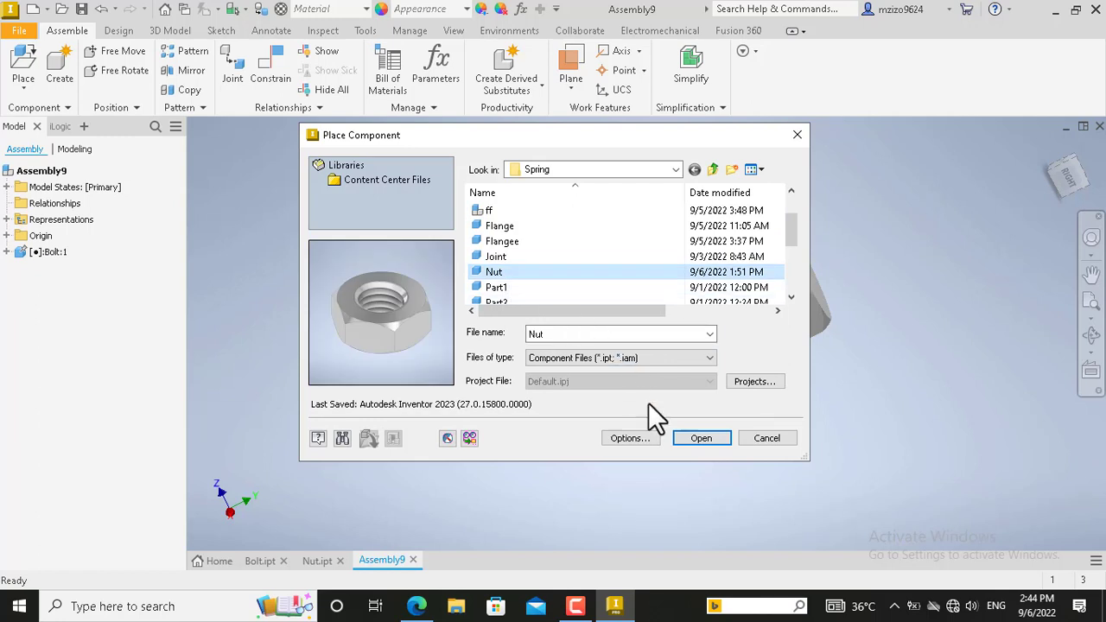
{"action": "left_click", "coordinate": [695, 435]}
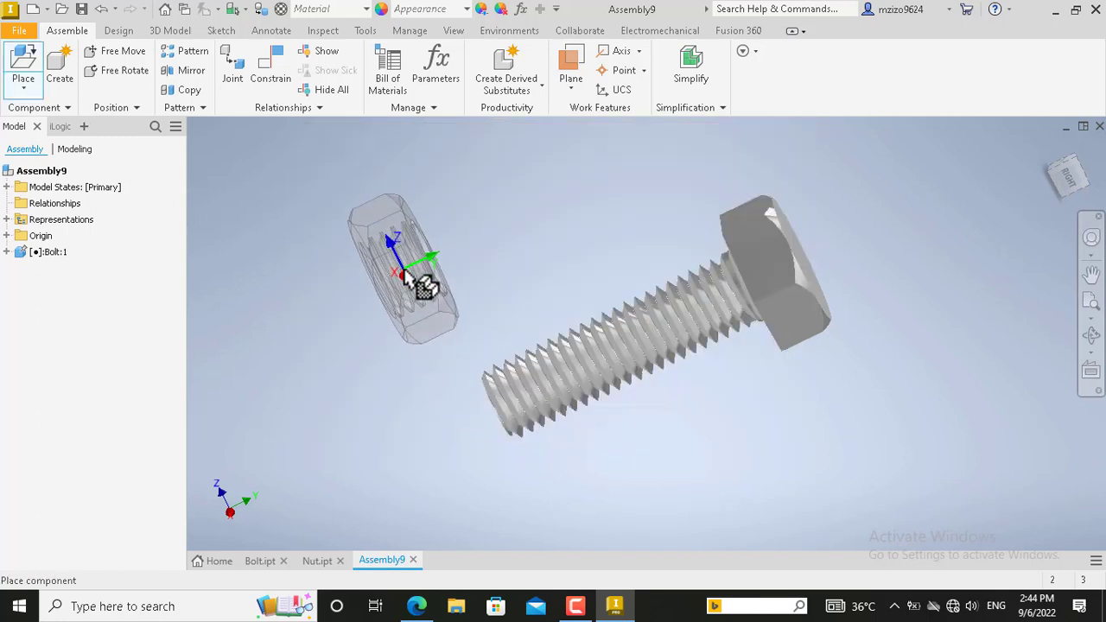
{"action": "left_click", "coordinate": [402, 270]}
{"action": "right_click", "coordinate": [402, 270]}
{"action": "left_click", "coordinate": [469, 270]}
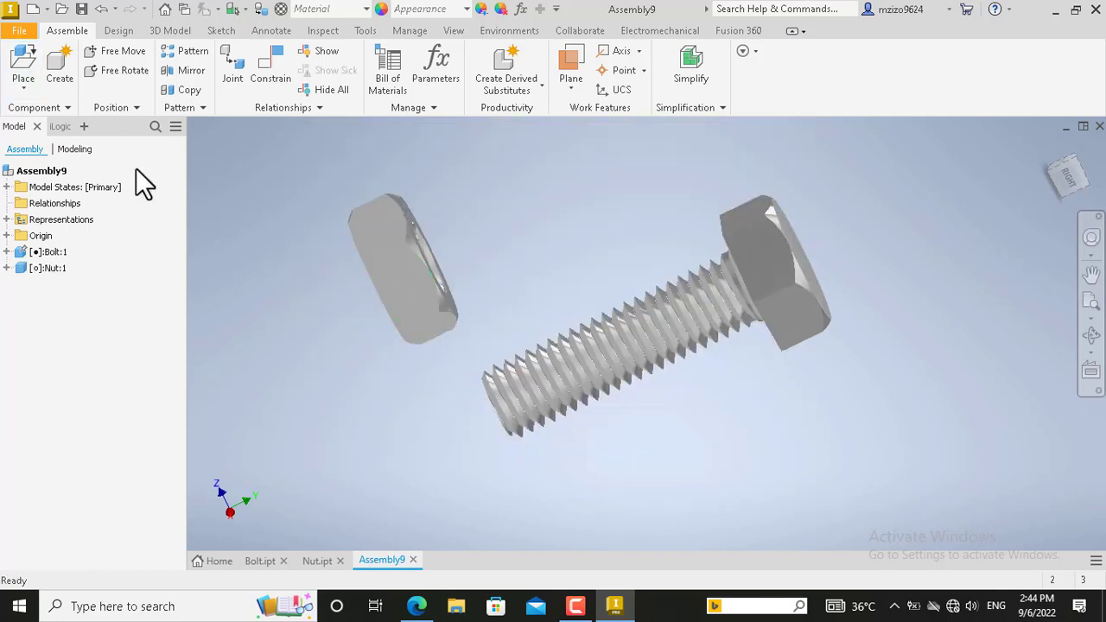
Step: Mate the Y axes of the bolt and the nut with a 0 mm offset
{"action": "left_click", "coordinate": [6, 251]}
{"action": "left_click", "coordinate": [7, 252]}
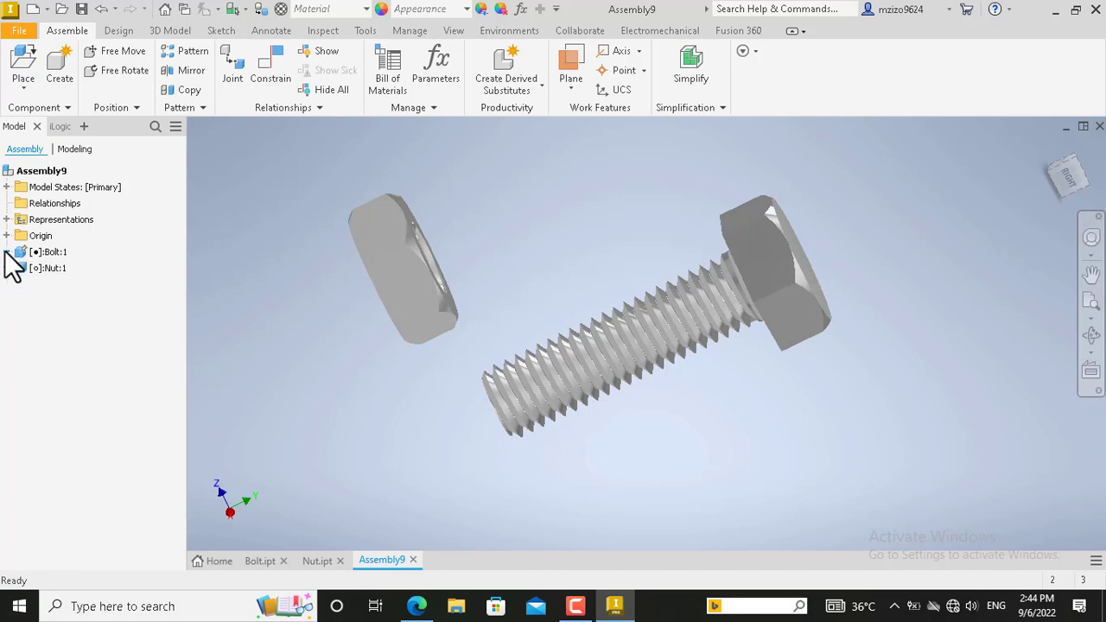
{"action": "left_click", "coordinate": [7, 251]}
{"action": "left_click", "coordinate": [19, 284]}
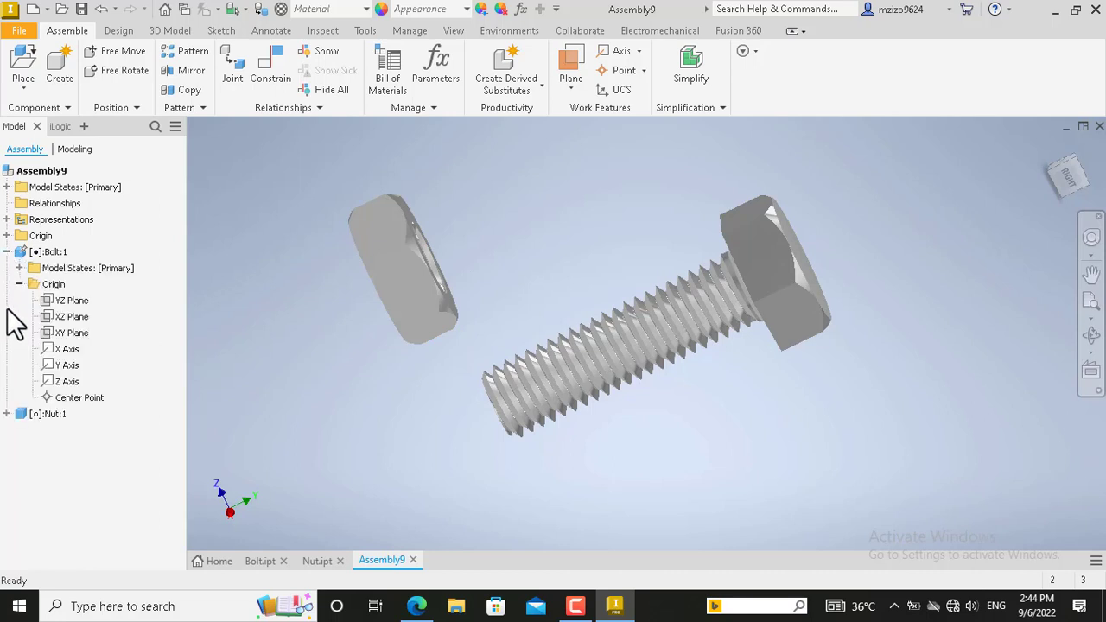
{"action": "left_click", "coordinate": [7, 414]}
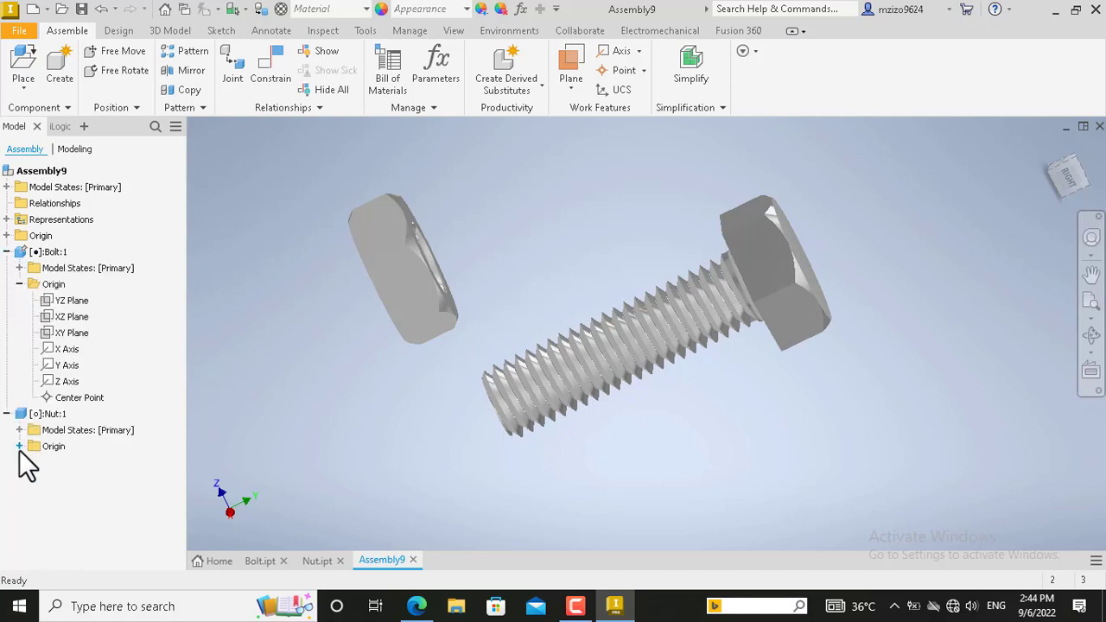
{"action": "left_click", "coordinate": [19, 445]}
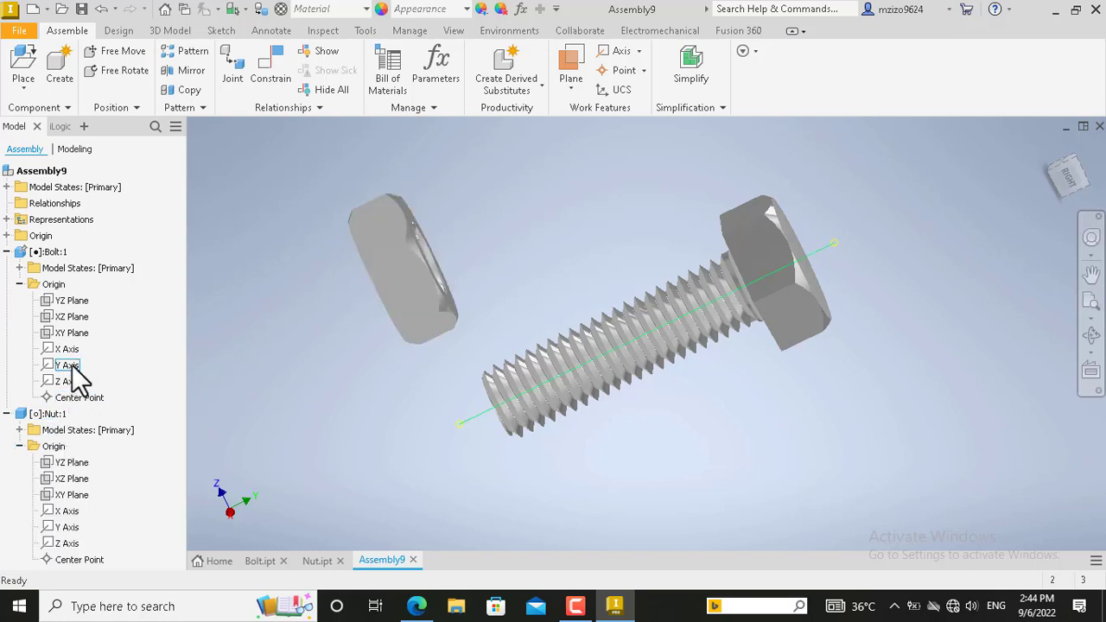
{"action": "left_click", "coordinate": [68, 364]}
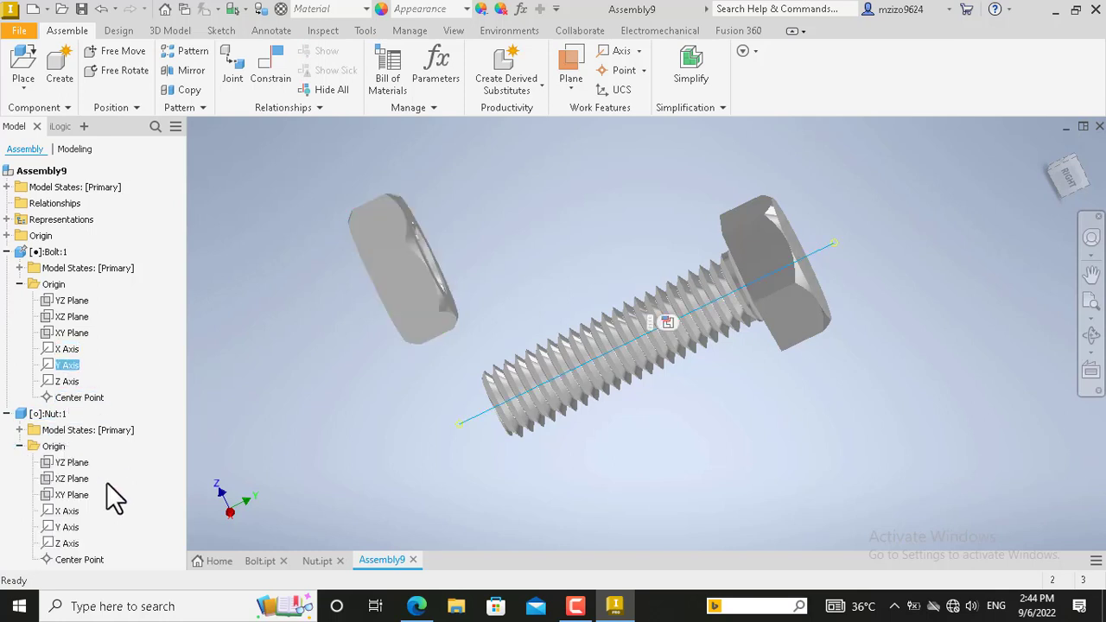
{"action": "left_click", "coordinate": [68, 528], "text": "ctrl"}
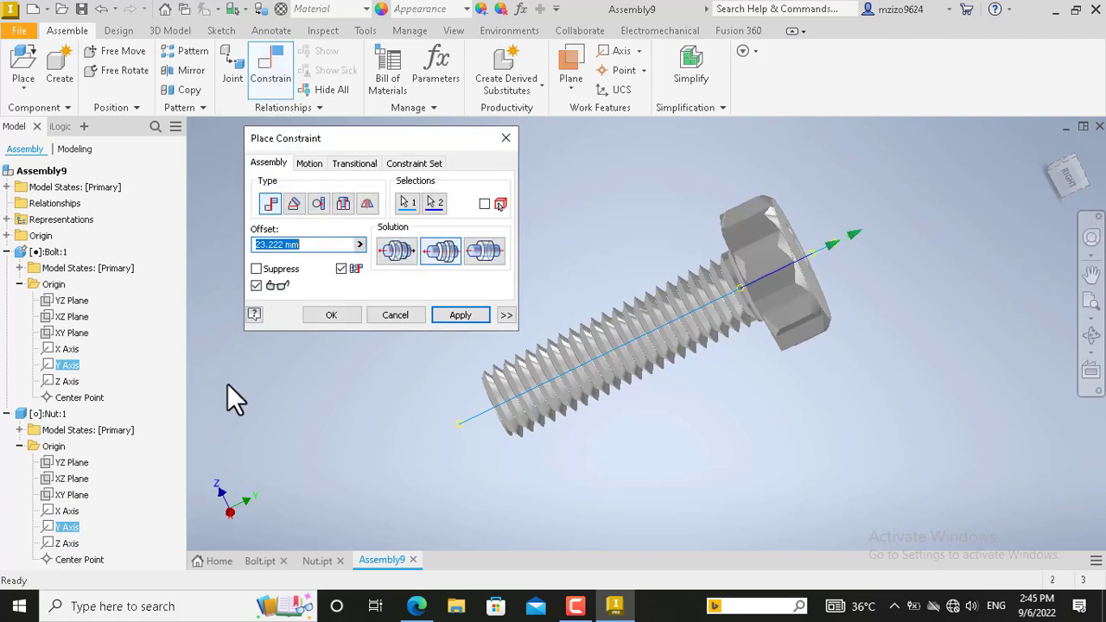
{"action": "type", "text": "0"}
{"action": "left_click", "coordinate": [449, 314]}
{"action": "left_click", "coordinate": [396, 315]}
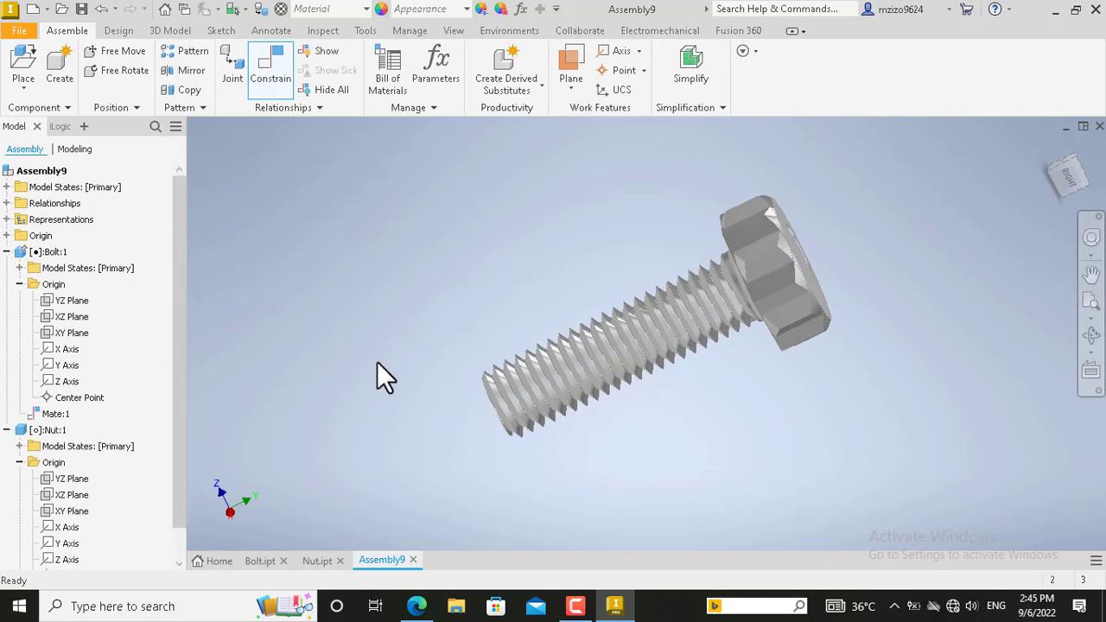
Step: Slide the nut along the bolt's axis, away from the head, to about the middle of the threaded shank
{"action": "left_click_drag", "start_coordinate": [763, 260], "coordinate": [609, 335]}
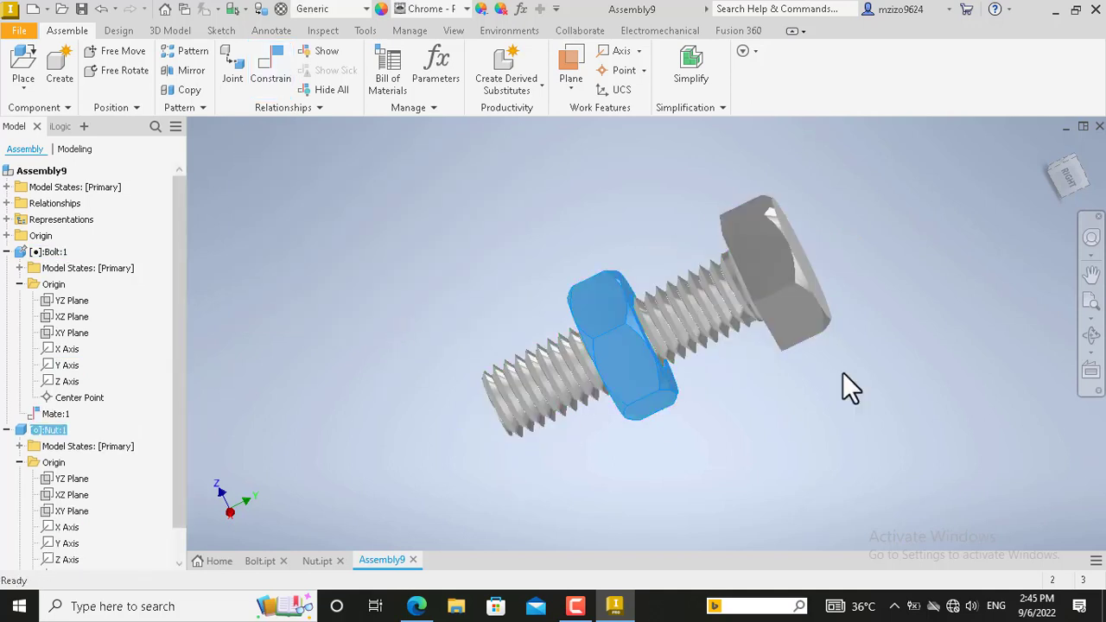
{"action": "left_click", "coordinate": [1091, 338]}
{"action": "left_click_drag", "start_coordinate": [592, 375], "coordinate": [643, 343]}
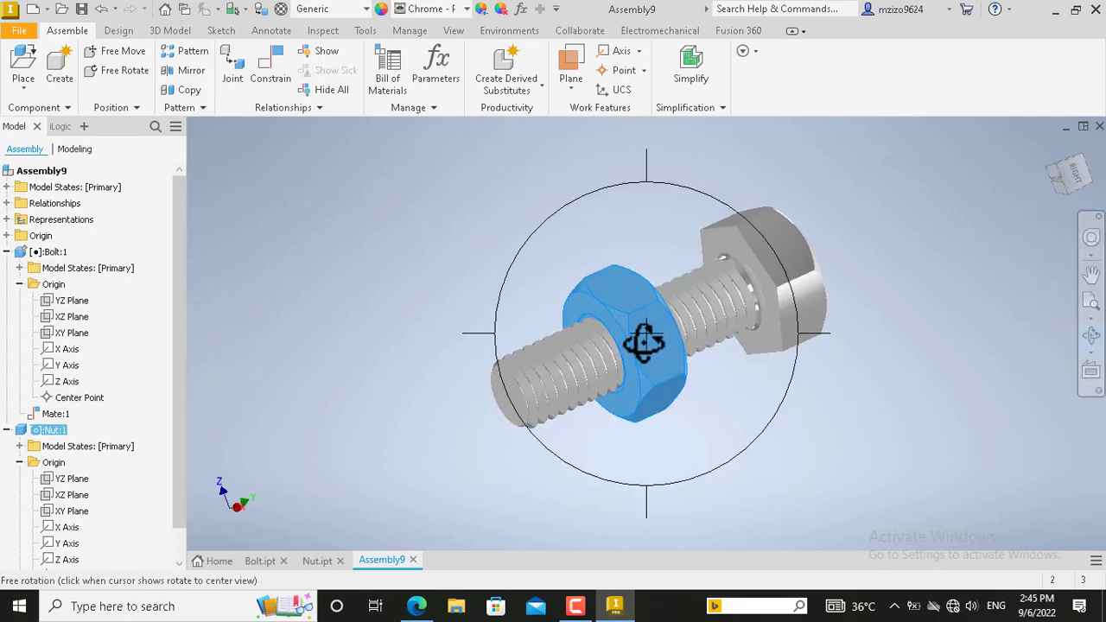
{"action": "key", "text": "Escape"}
{"action": "left_click", "coordinate": [557, 495]}
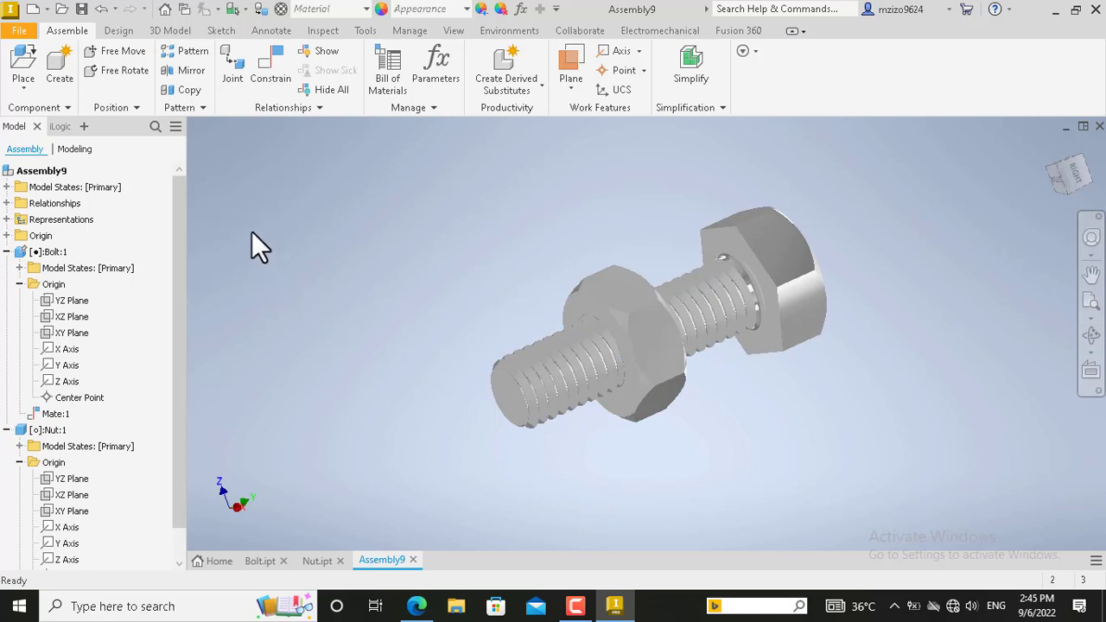
Step: Add a Flush constraint between the nut's outer end face and the bolt's tip face with a 15.934 mm offset
{"action": "left_click", "coordinate": [273, 78]}
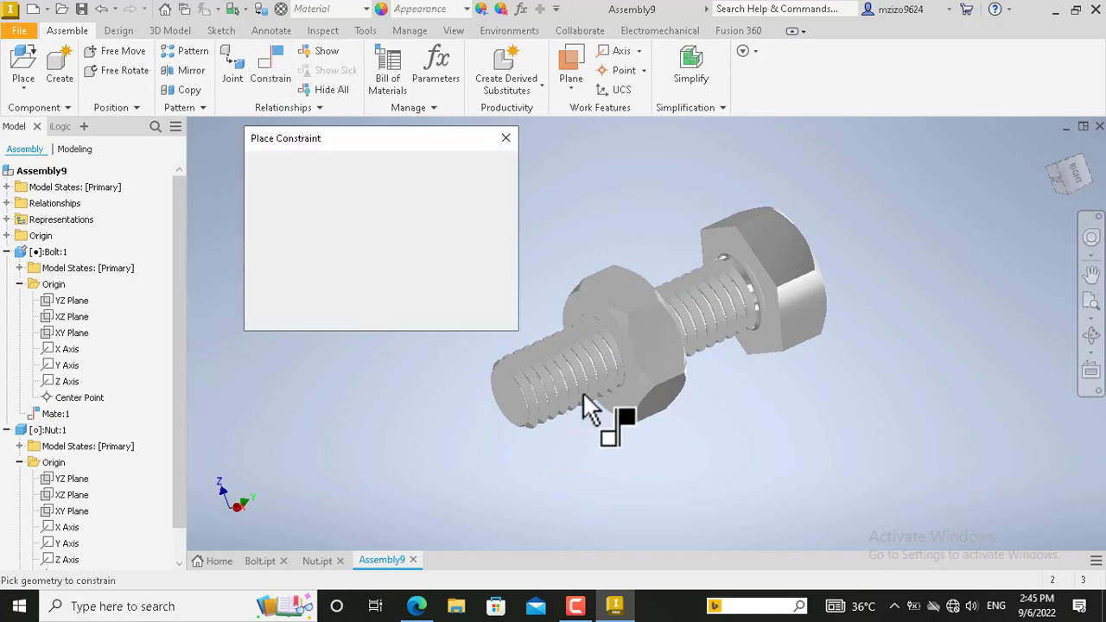
{"action": "left_click", "coordinate": [621, 346]}
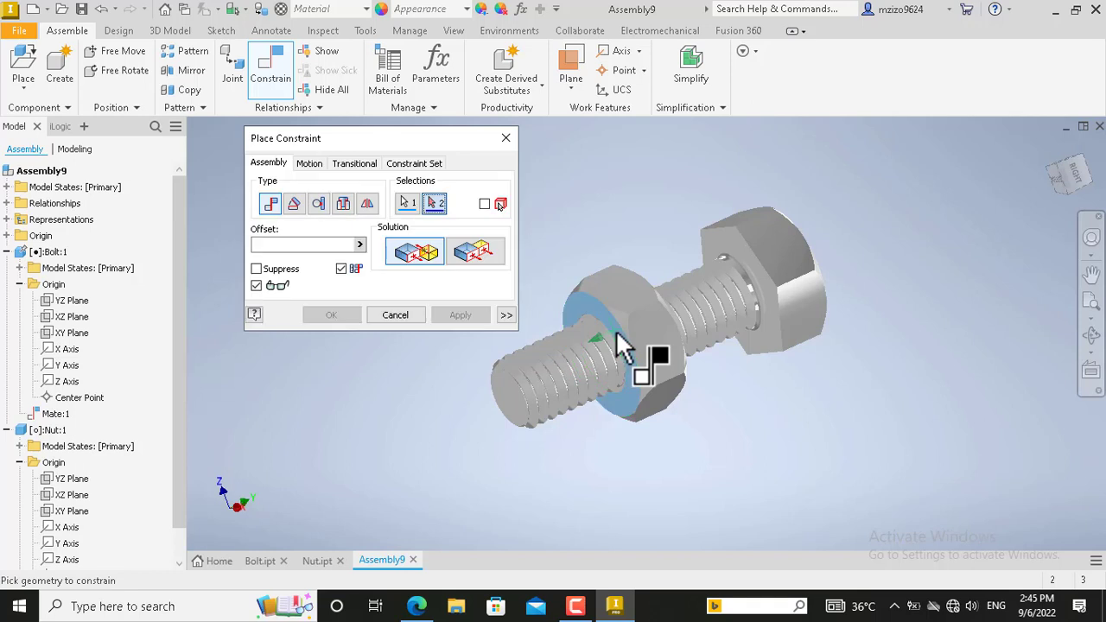
{"action": "left_click", "coordinate": [510, 403]}
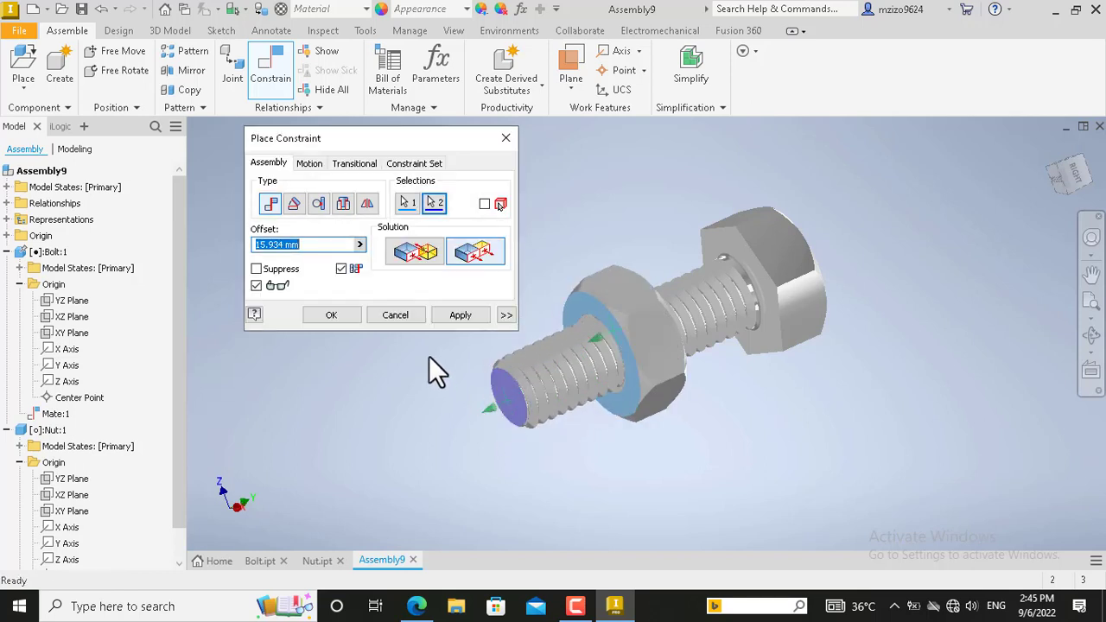
{"action": "left_click", "coordinate": [454, 315]}
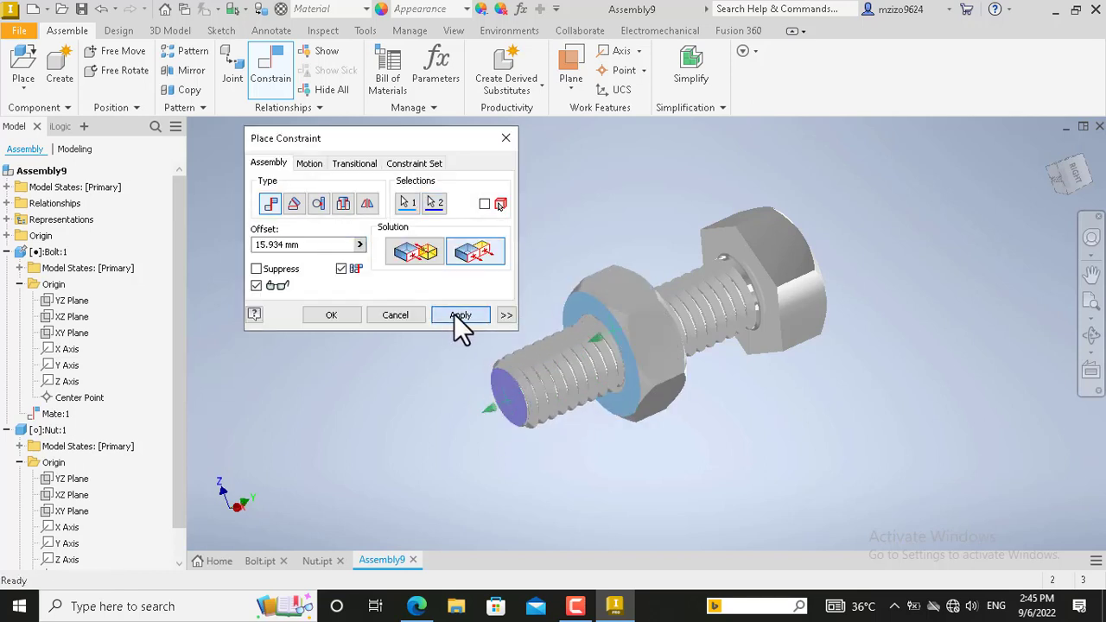
{"action": "left_click", "coordinate": [406, 317]}
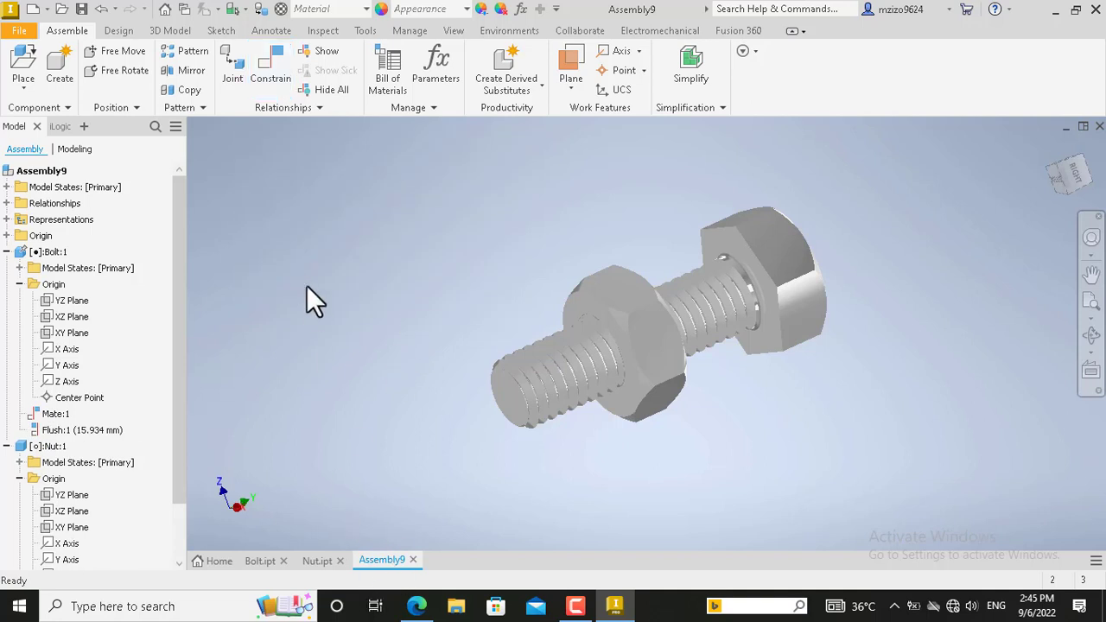
Step: Add a directed Angle constraint of 0 deg between a flat of the bolt head and a flat of the nut
{"action": "left_click", "coordinate": [263, 69]}
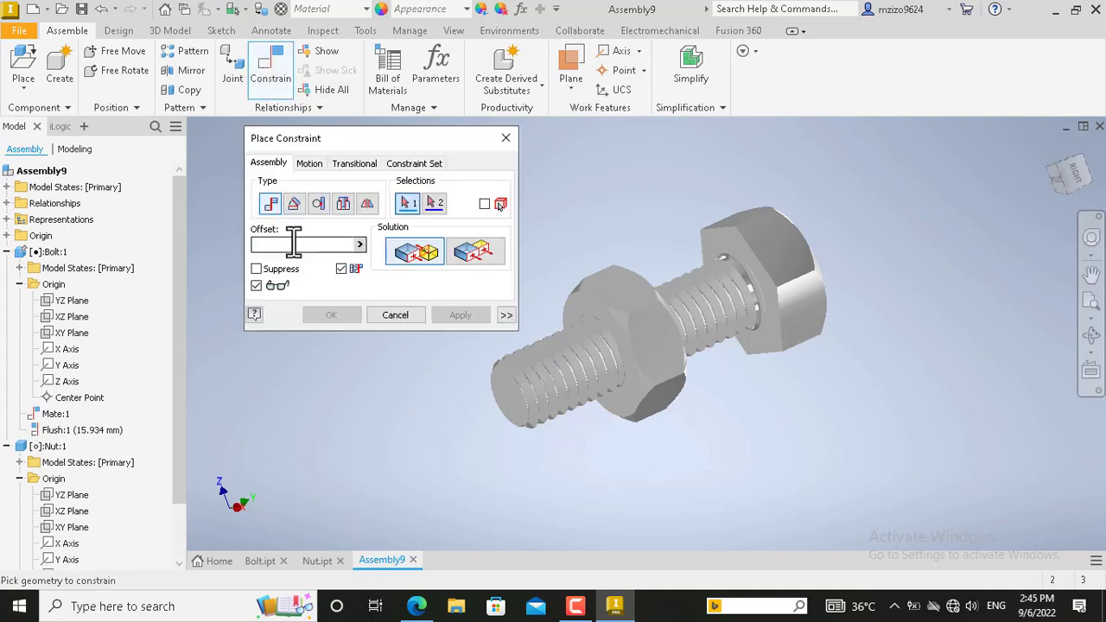
{"action": "left_click", "coordinate": [293, 204]}
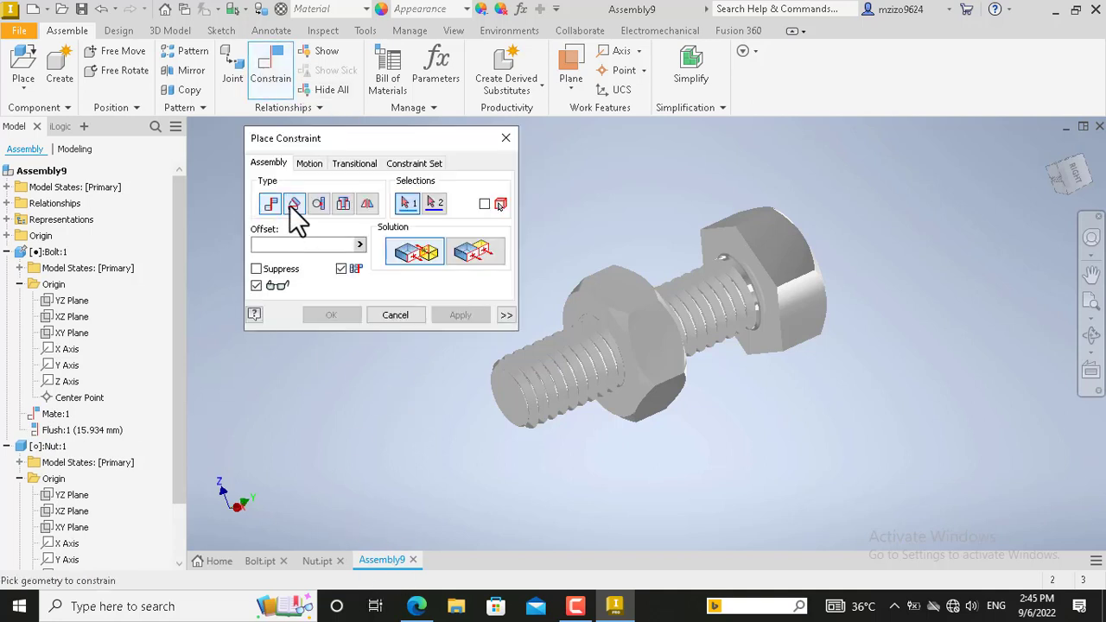
{"action": "left_click", "coordinate": [793, 259]}
{"action": "left_click", "coordinate": [635, 309]}
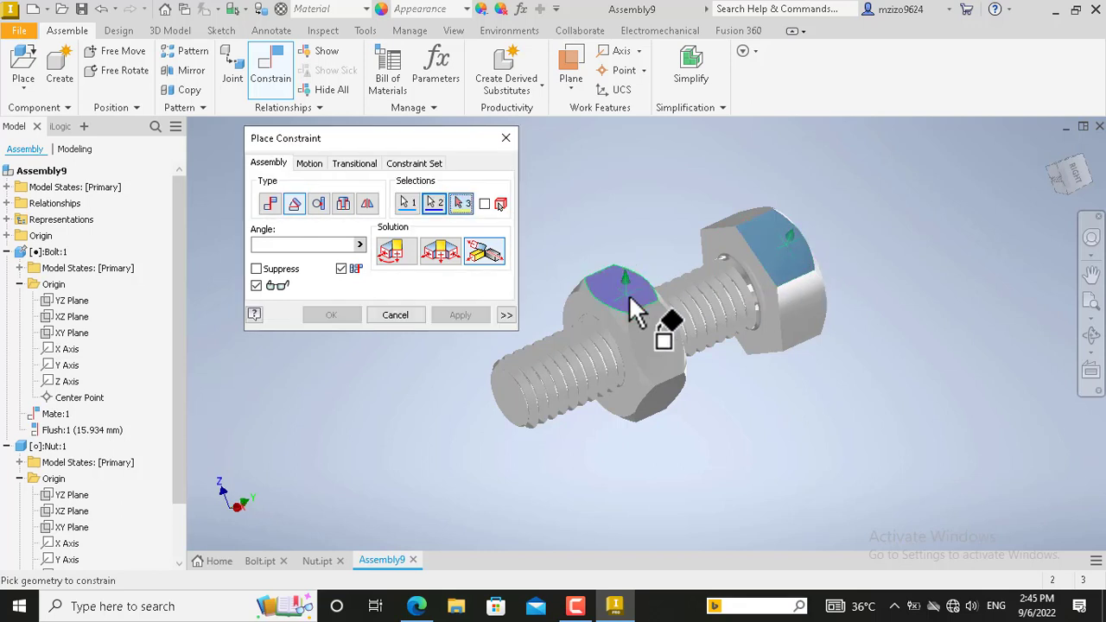
{"action": "left_click", "coordinate": [400, 253]}
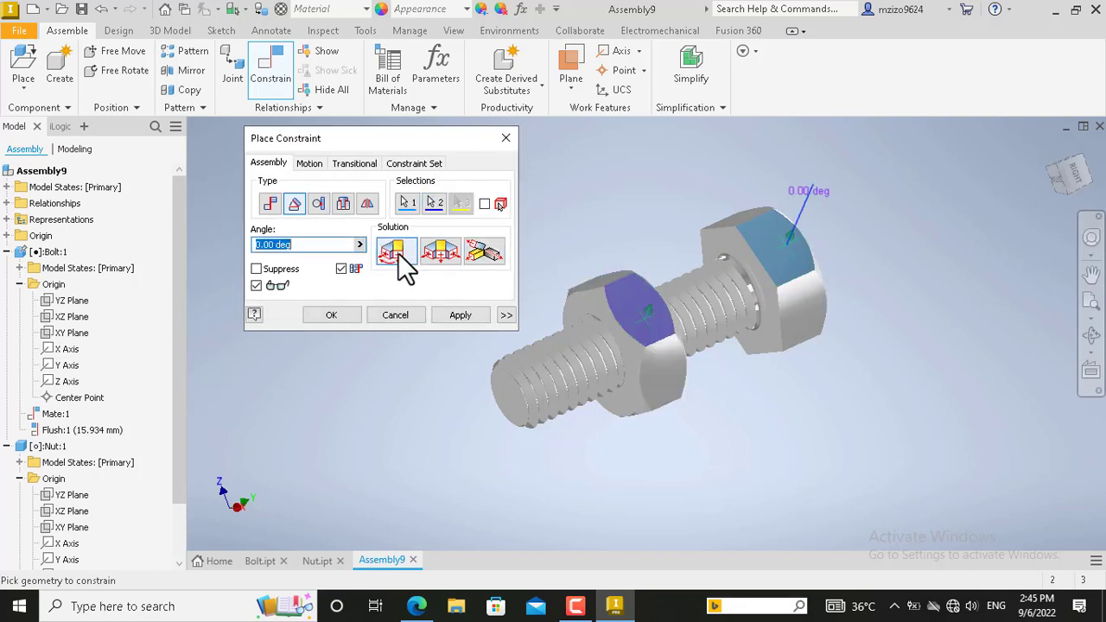
{"action": "left_click", "coordinate": [447, 318]}
{"action": "left_click", "coordinate": [404, 316]}
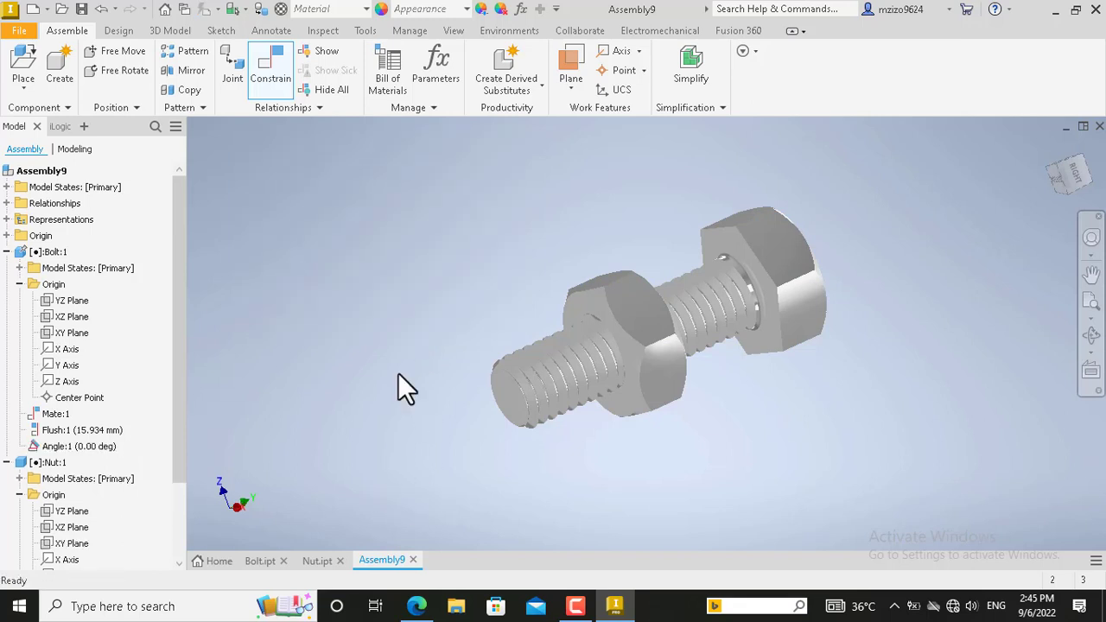
Step: Collapse the Bolt and Nut nodes and everything else expanded in the assembly's model tree
{"action": "left_click", "coordinate": [7, 251]}
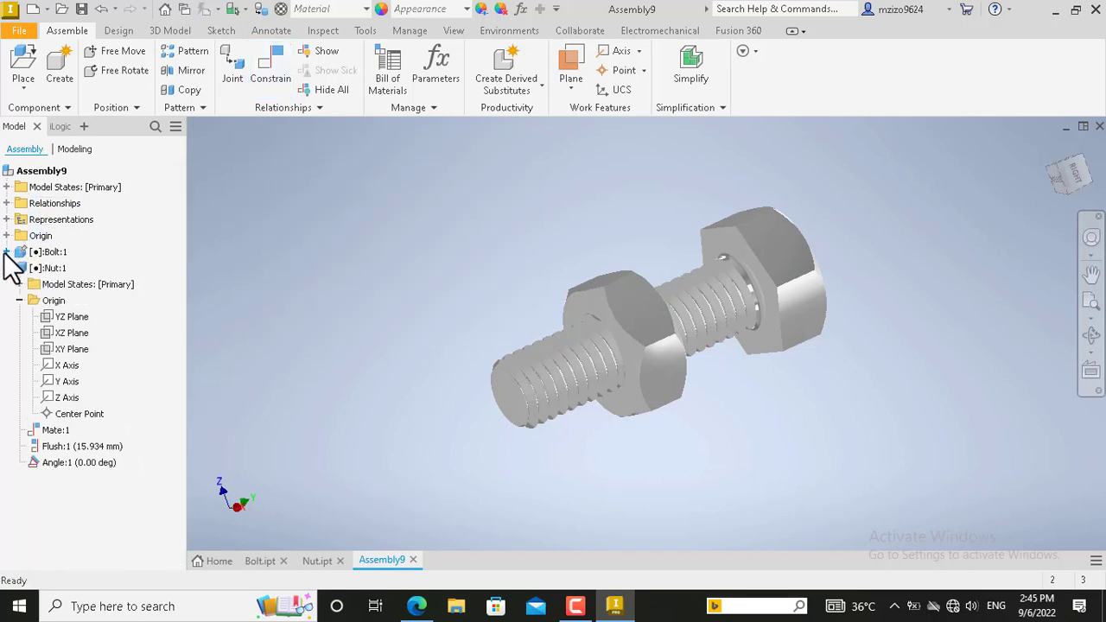
{"action": "left_click", "coordinate": [18, 299]}
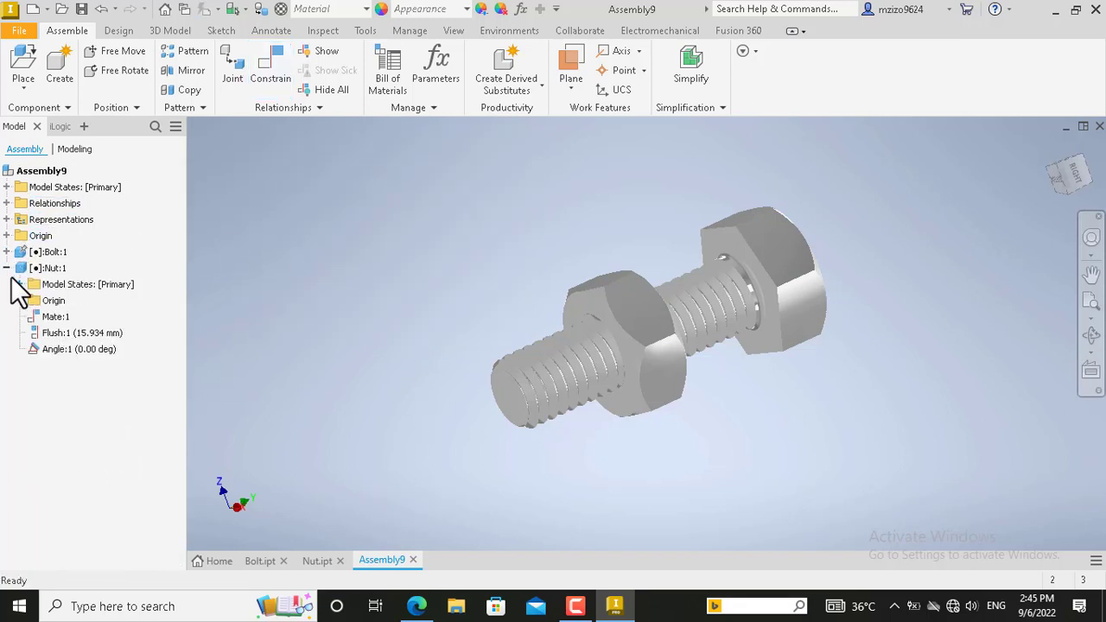
{"action": "left_click", "coordinate": [7, 268]}
{"action": "right_click", "coordinate": [136, 209]}
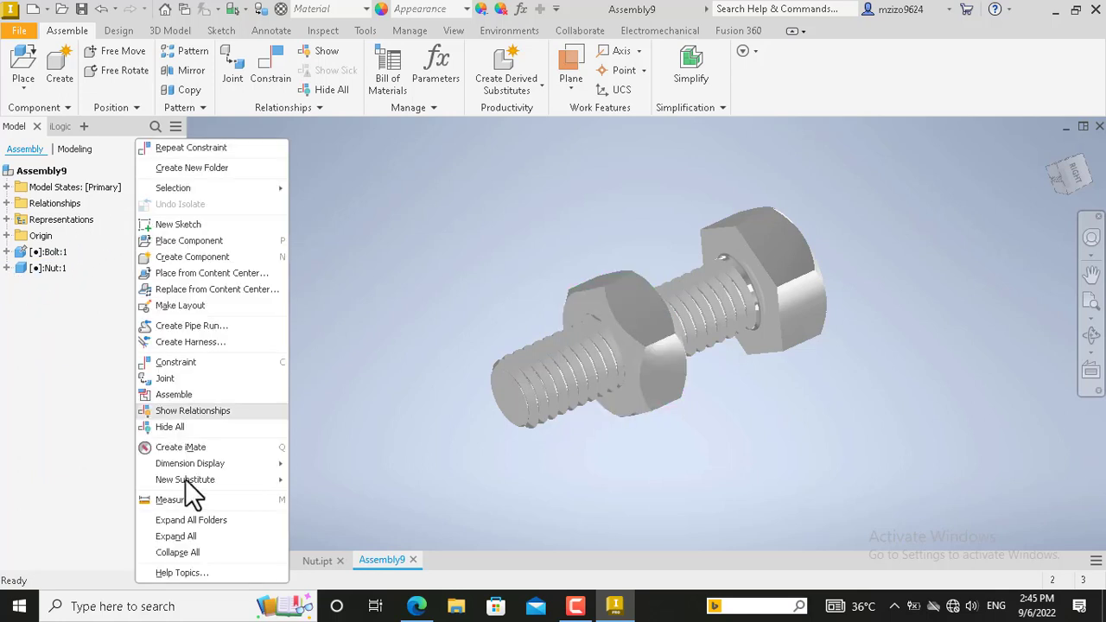
{"action": "left_click", "coordinate": [185, 553]}
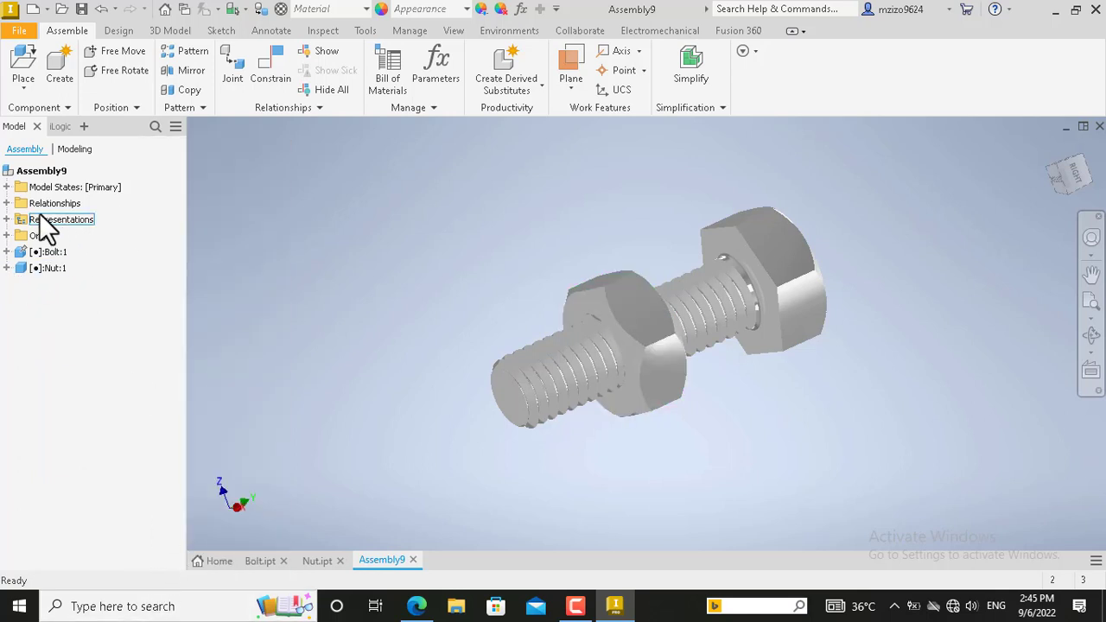
Step: Suppress the Flush and Angle constraints between the bolt and the nut, leaving the axis Mate active
{"action": "left_click", "coordinate": [7, 203]}
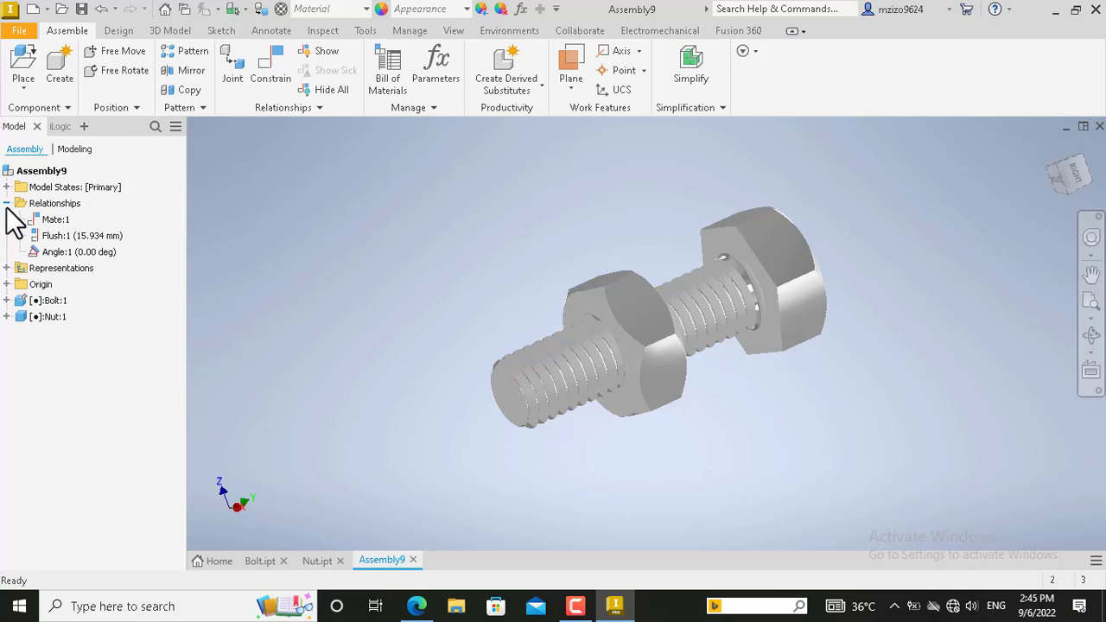
{"action": "left_click", "coordinate": [59, 235]}
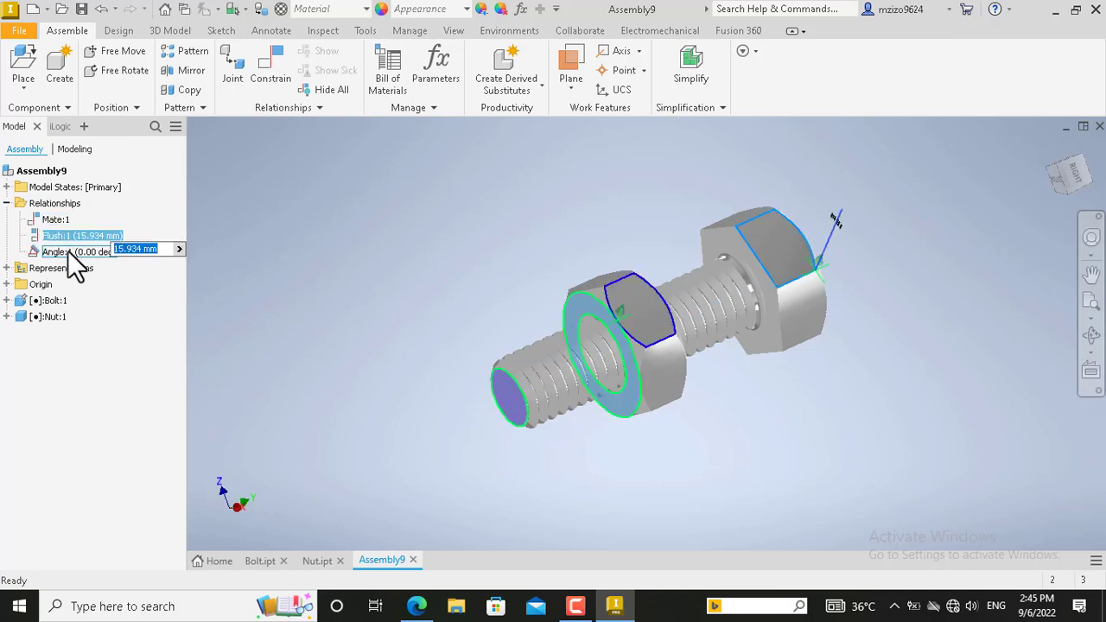
{"action": "right_click", "coordinate": [68, 251]}
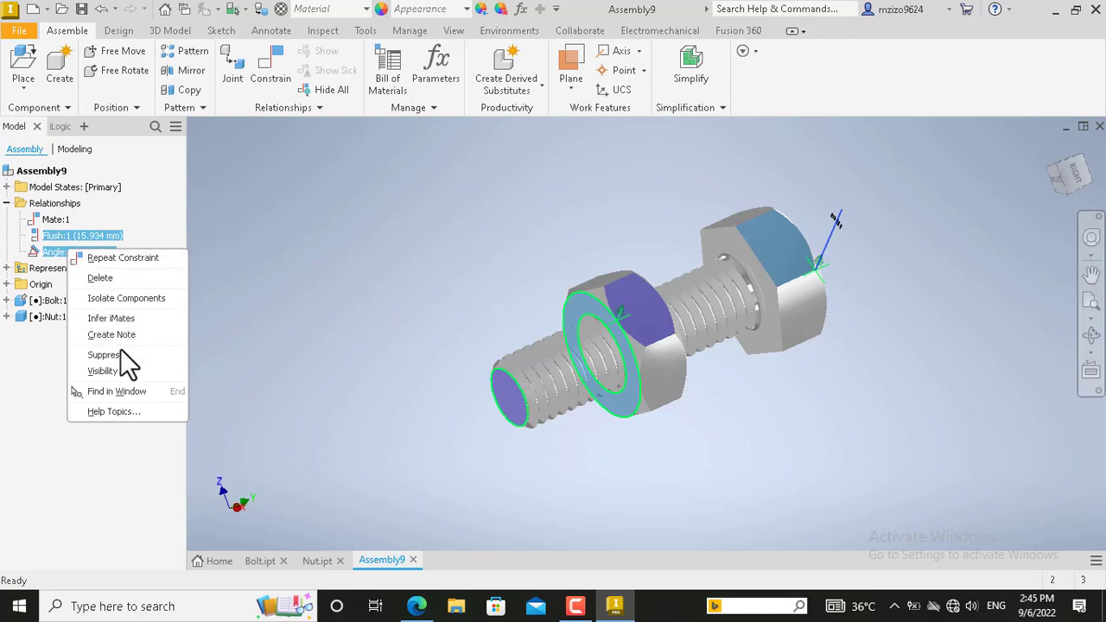
{"action": "left_click", "coordinate": [121, 352]}
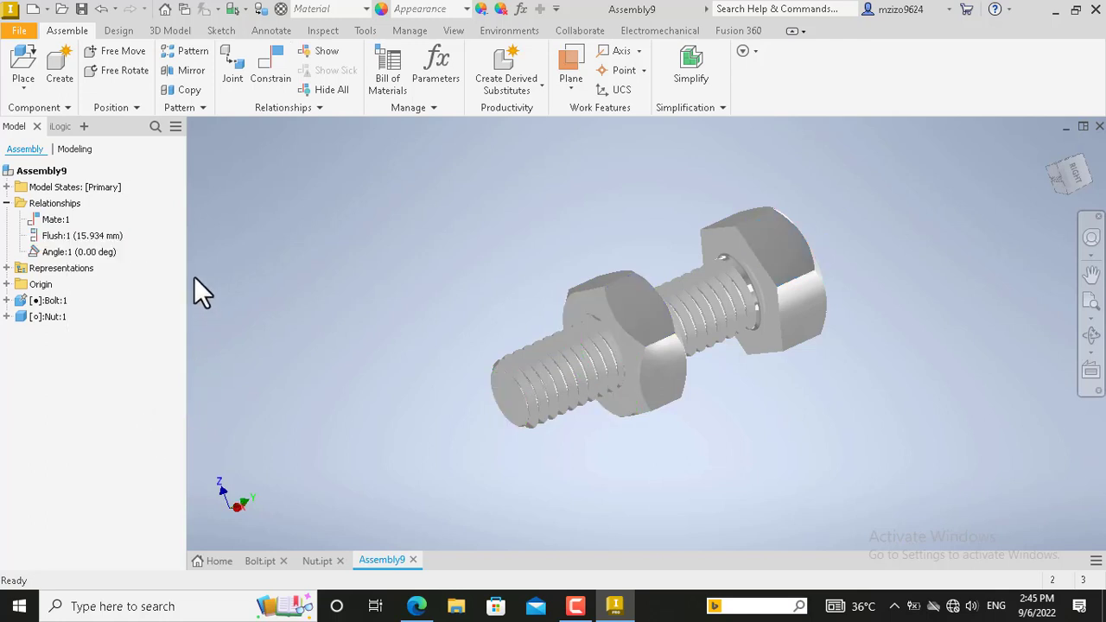
Step: Enter the Dynamic Simulation environment and start inserting a joint of type Screw
{"action": "left_click", "coordinate": [518, 33]}
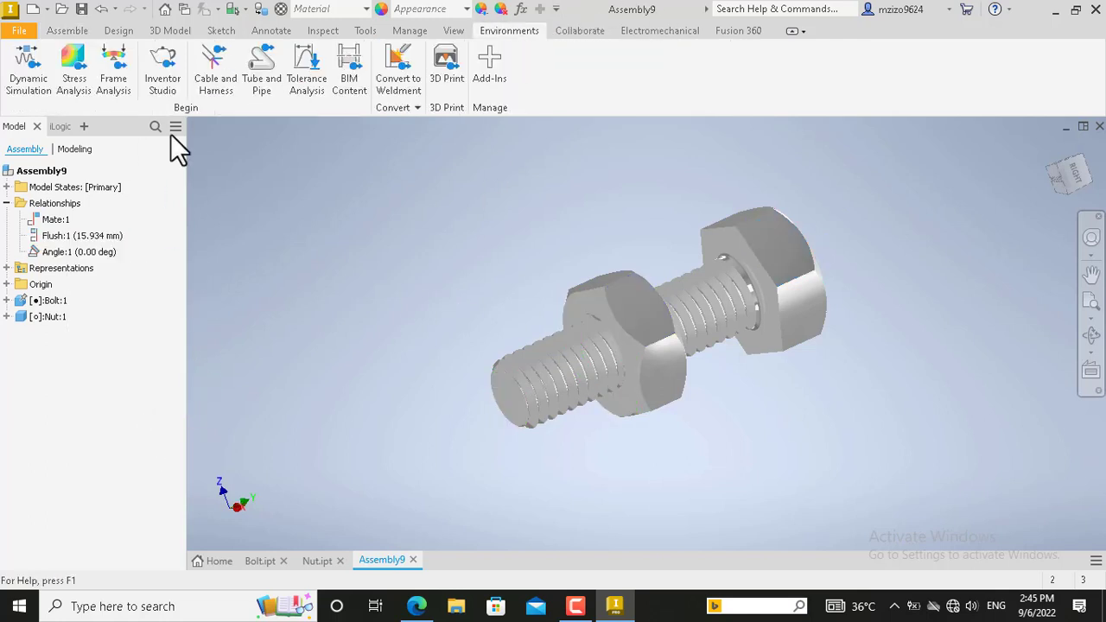
{"action": "left_click", "coordinate": [38, 87]}
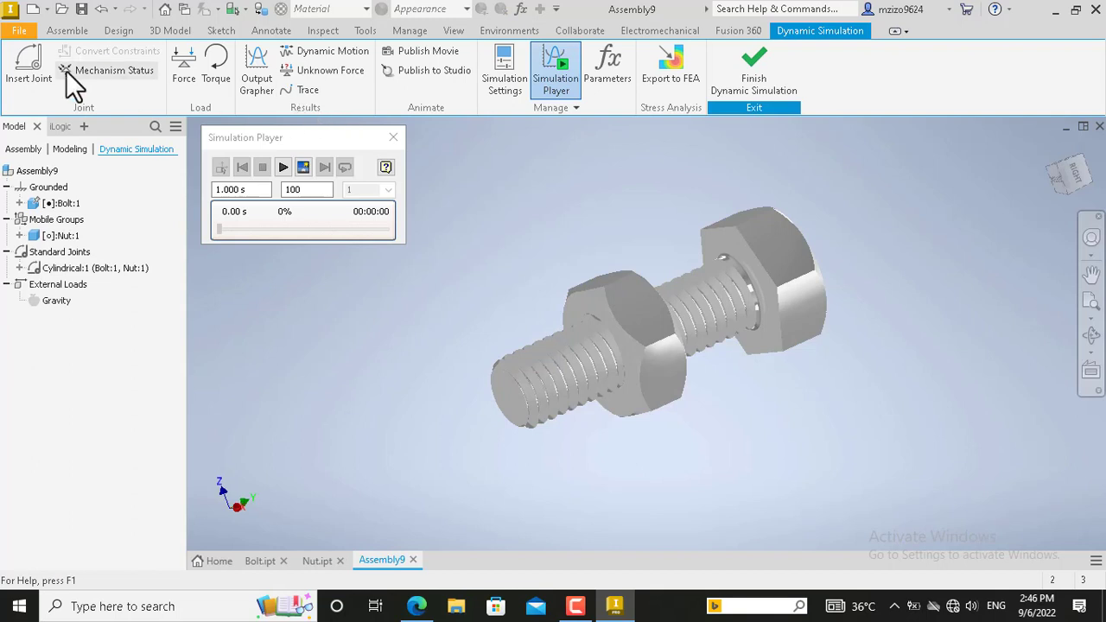
{"action": "left_click", "coordinate": [27, 65]}
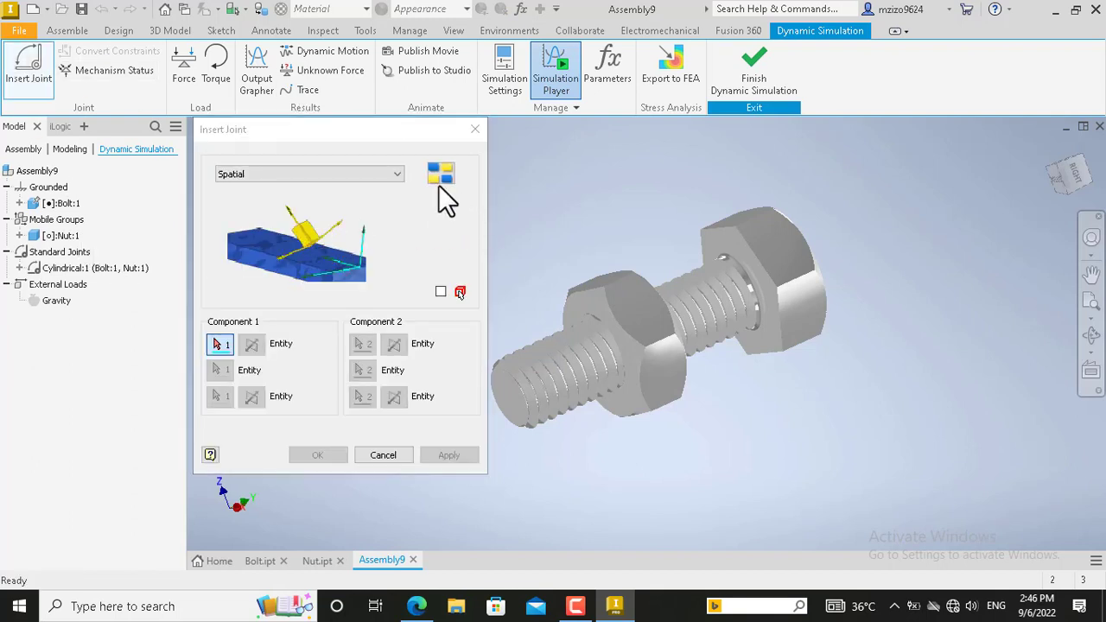
{"action": "left_click", "coordinate": [398, 174]}
{"action": "left_click", "coordinate": [233, 294]}
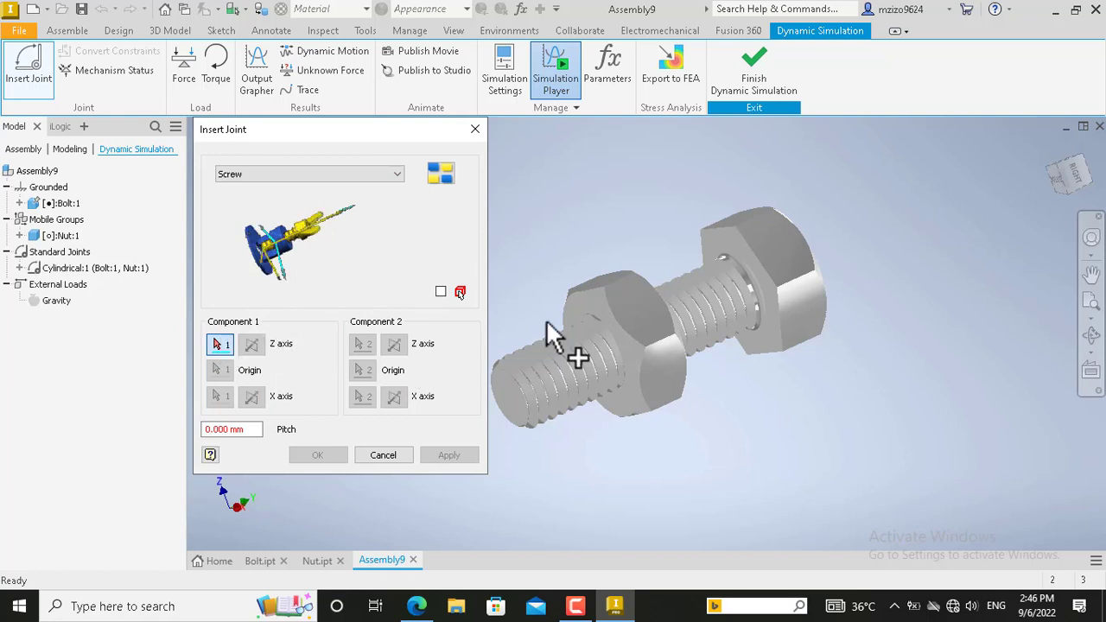
Step: Define the Screw joint from an arc edge of the bolt head and an arc edge of the nut, with a 1.7 mm pitch
{"action": "left_click", "coordinate": [798, 225]}
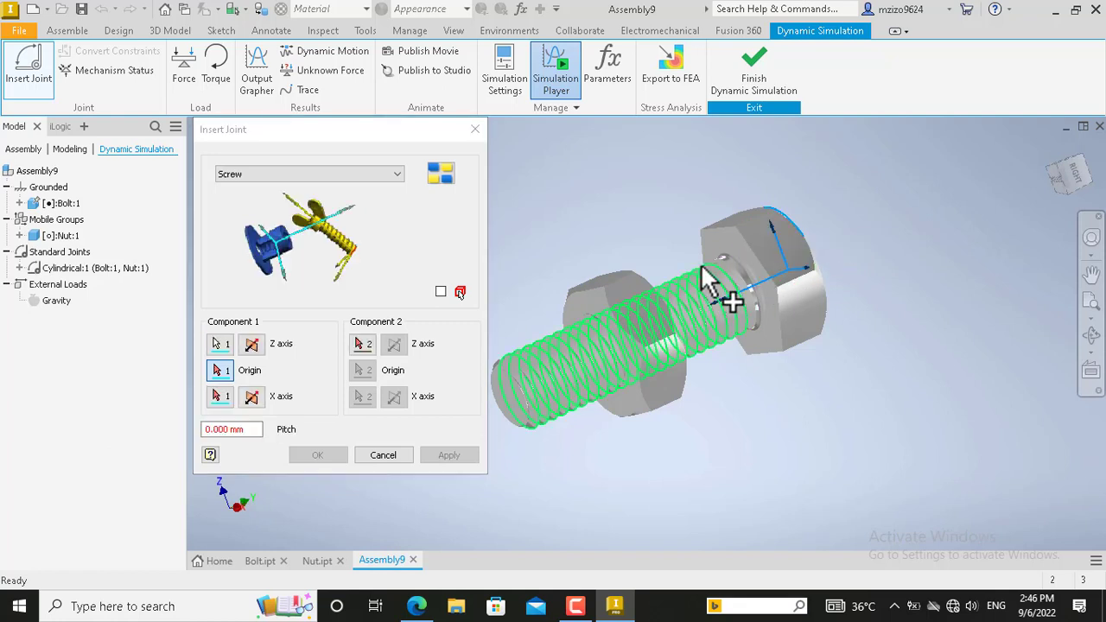
{"action": "left_click", "coordinate": [366, 343]}
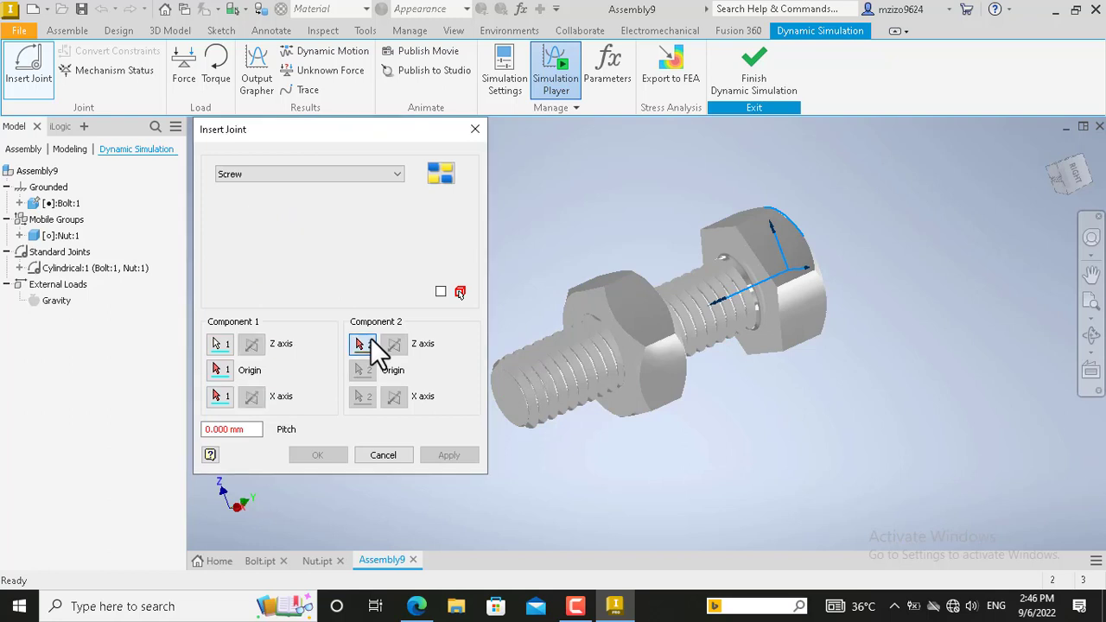
{"action": "left_click", "coordinate": [598, 294]}
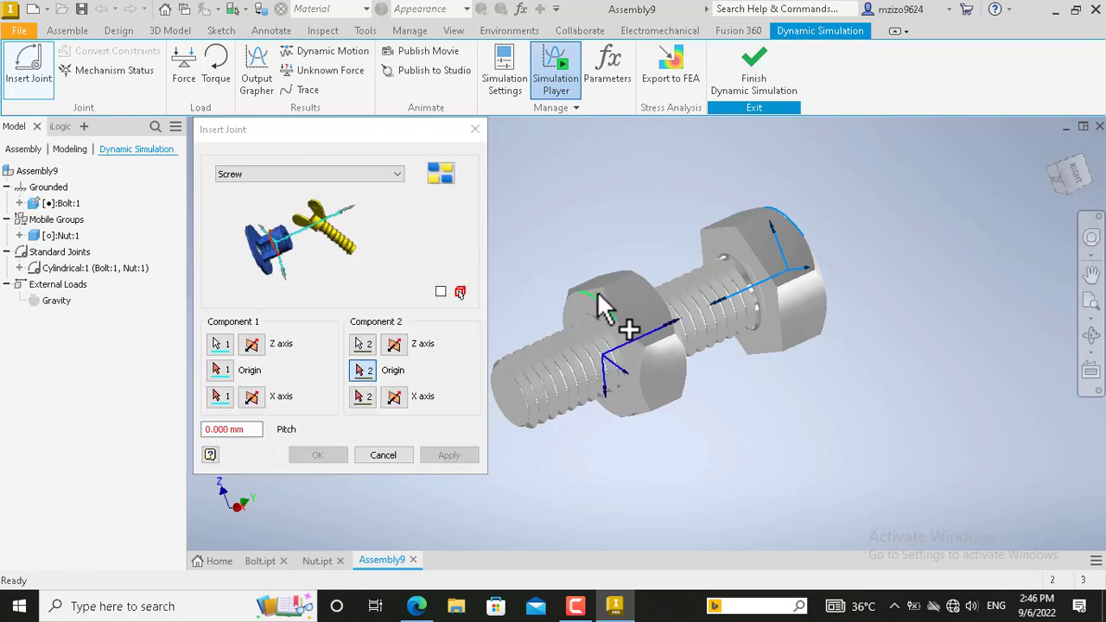
{"action": "double_click", "coordinate": [216, 428]}
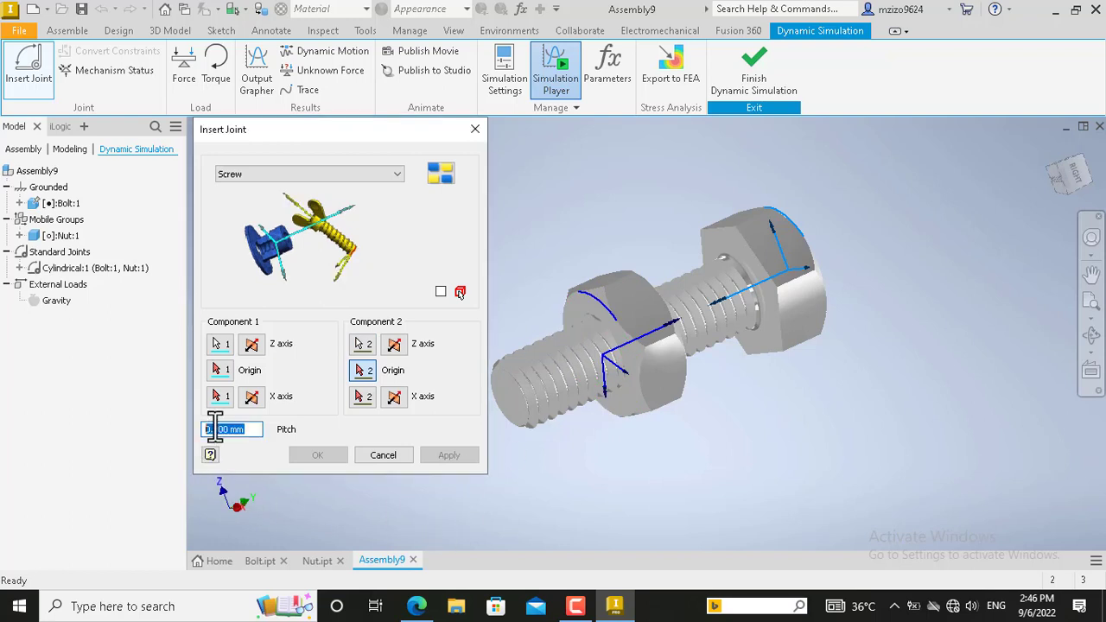
{"action": "type", "text": "1"}
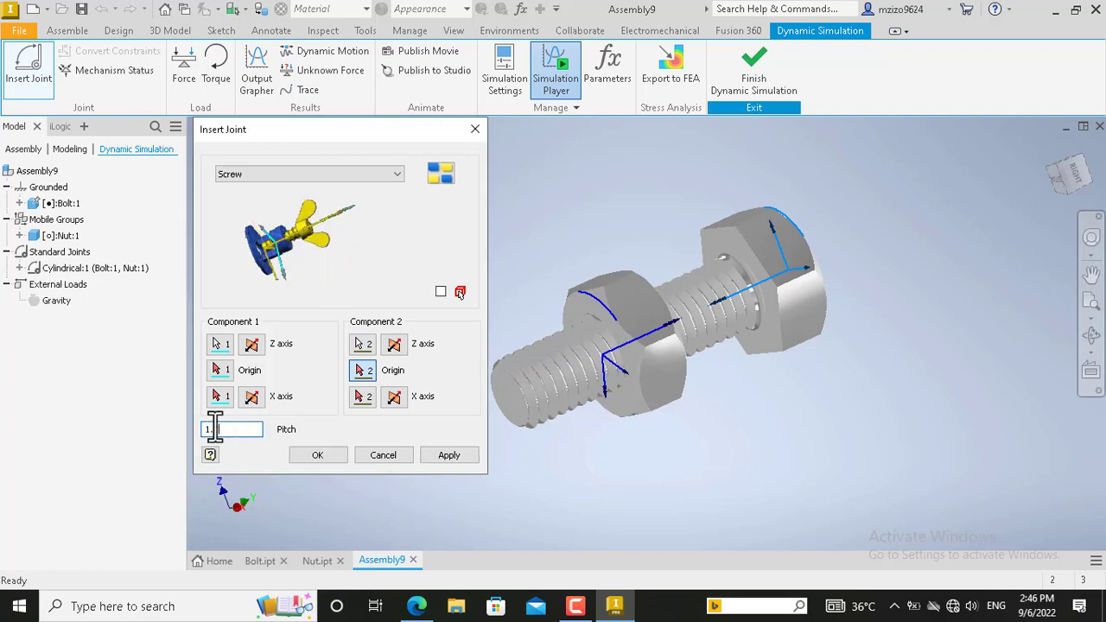
{"action": "type", "text": ".7"}
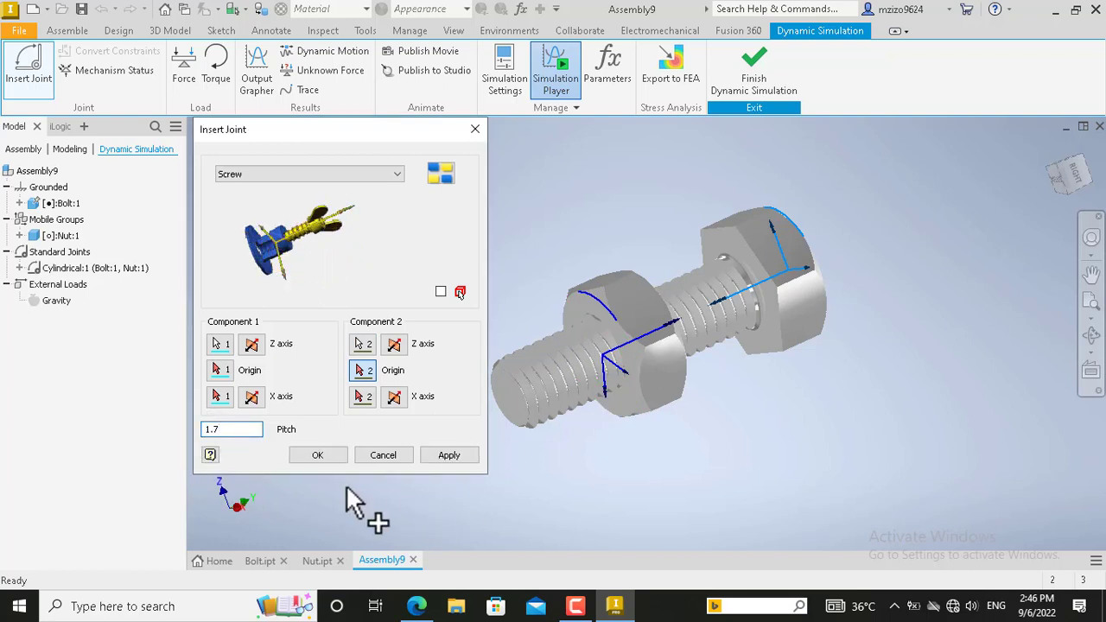